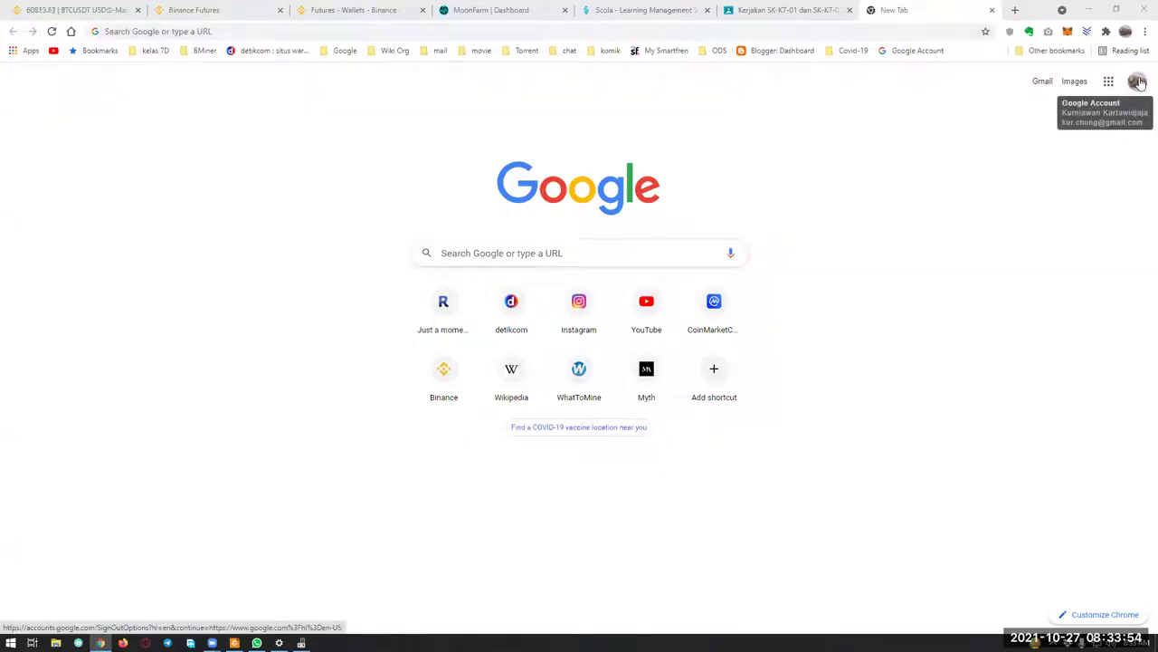
# - Switch to the second signed-in Google account and launch Sheets from the Google apps grid
pyautogui.click(1138, 81)
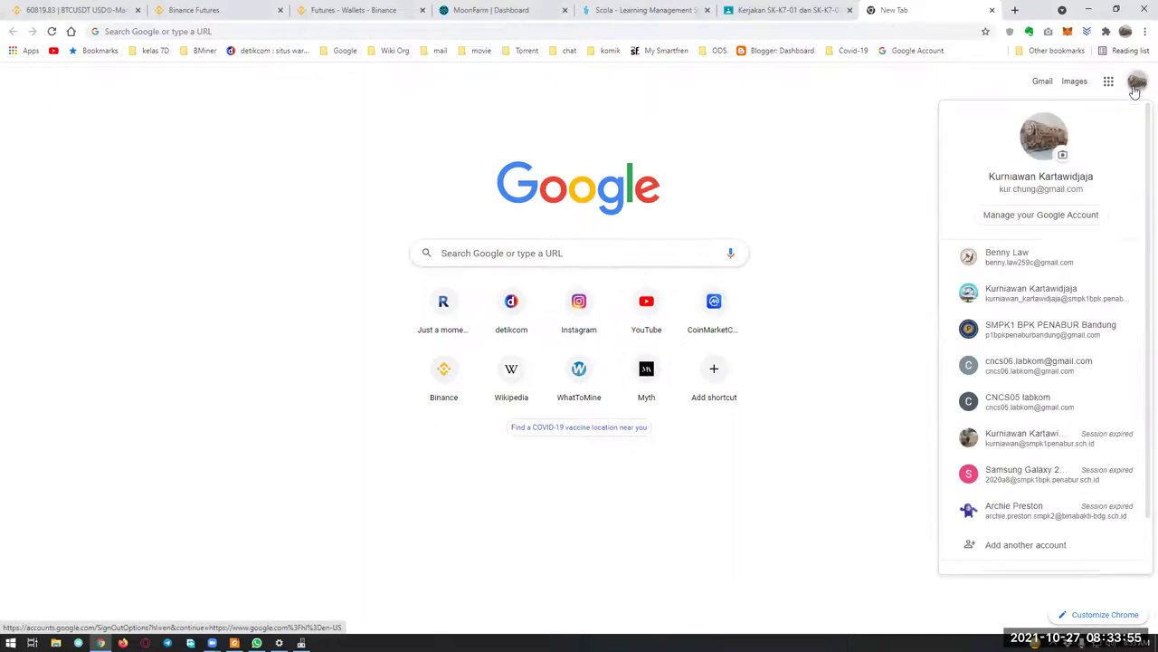
pyautogui.click(1044, 294)
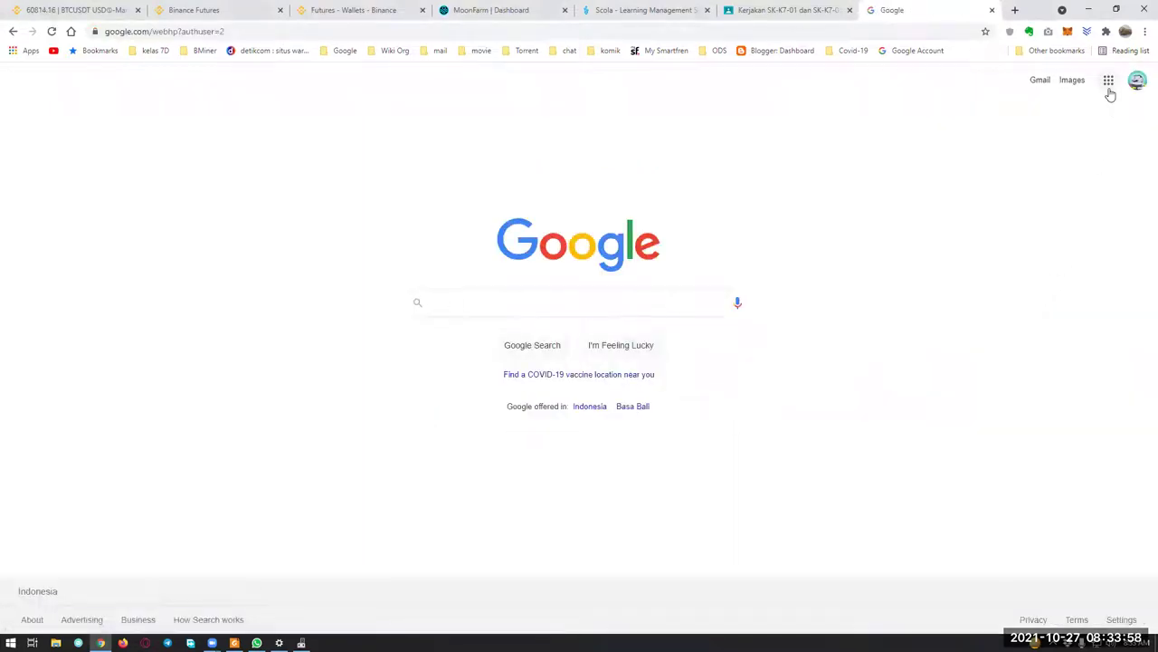
pyautogui.click(1108, 81)
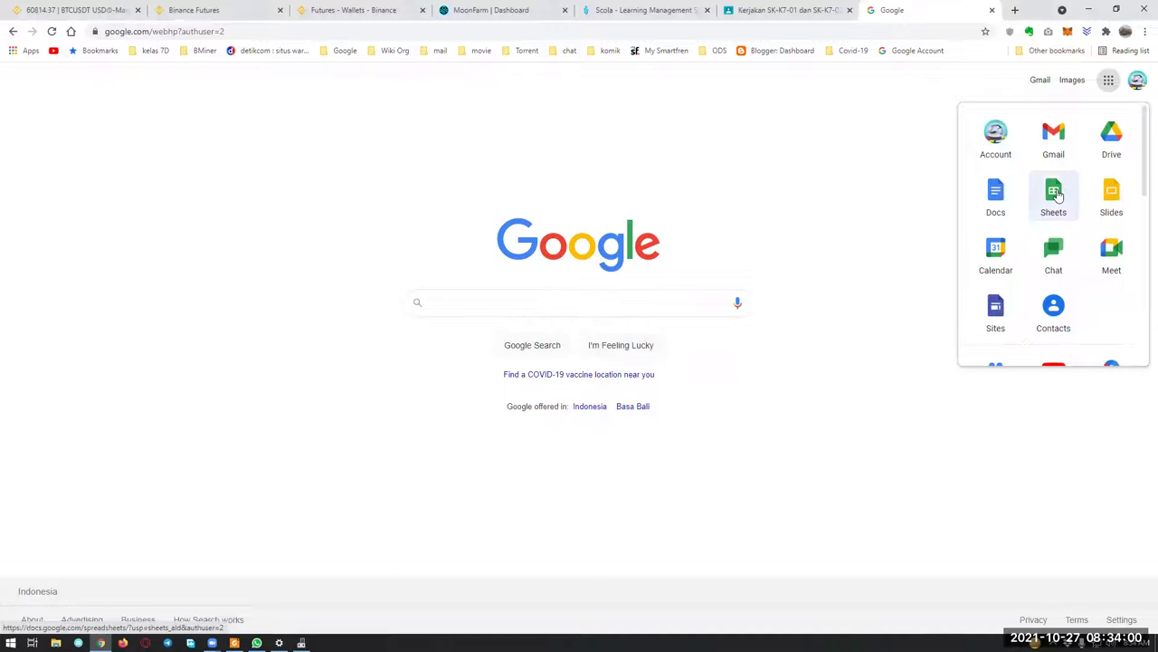
pyautogui.click(1055, 193)
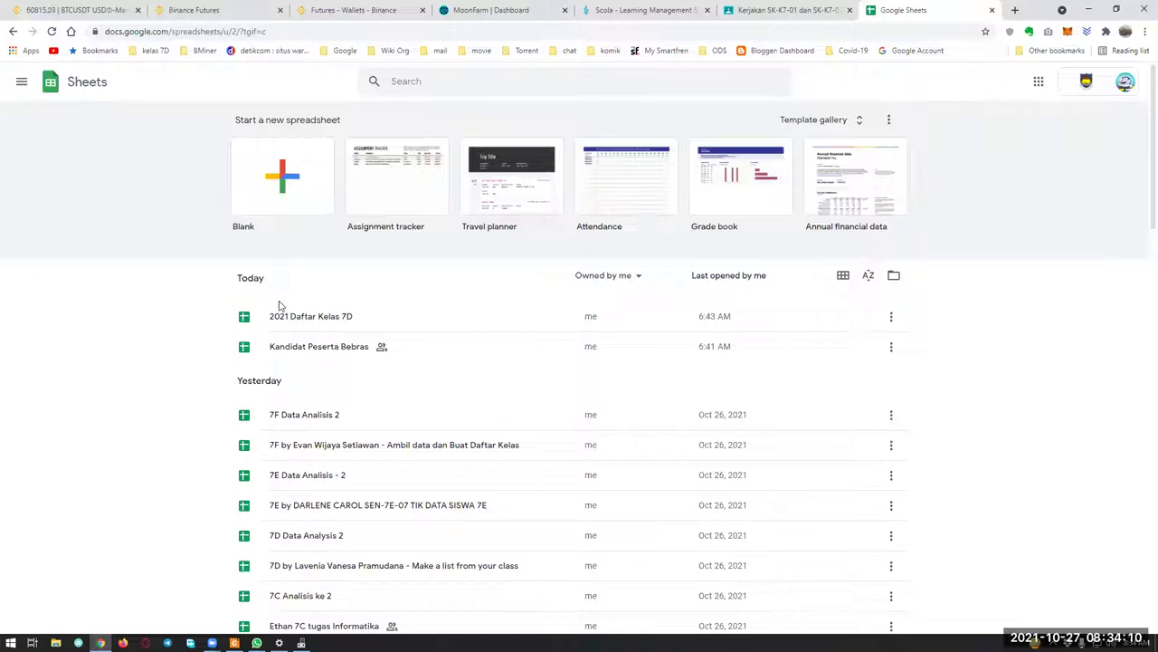
# - Create a blank spreadsheet titled '7G Data Analisis 2'
pyautogui.click(284, 185)
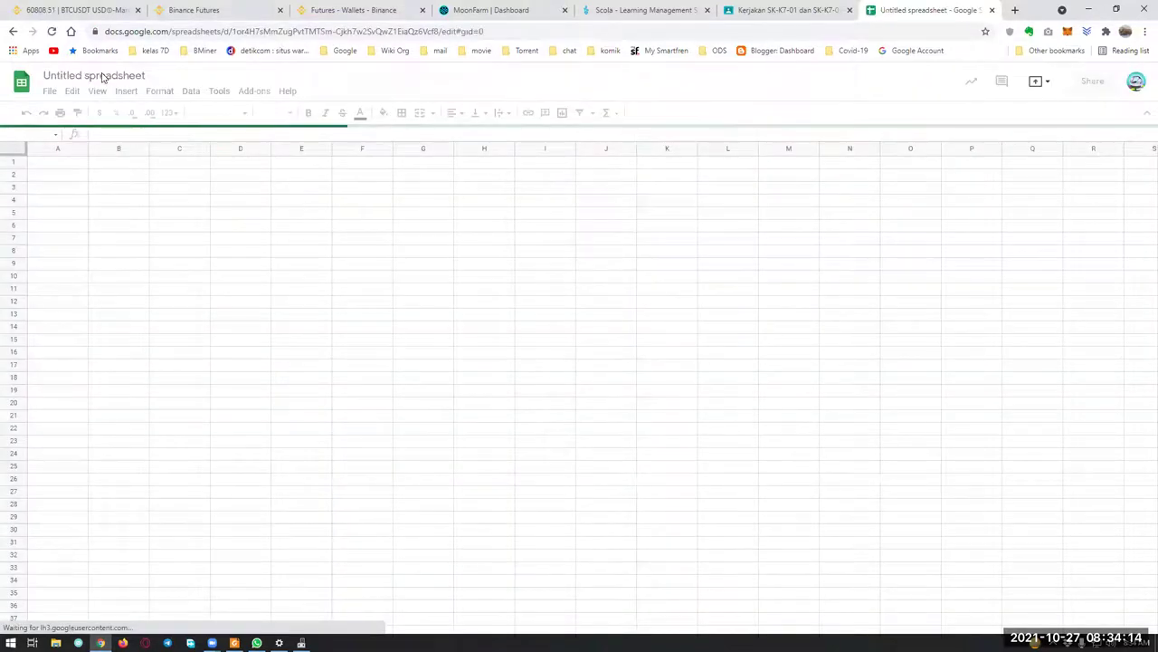
pyautogui.click(79, 80)
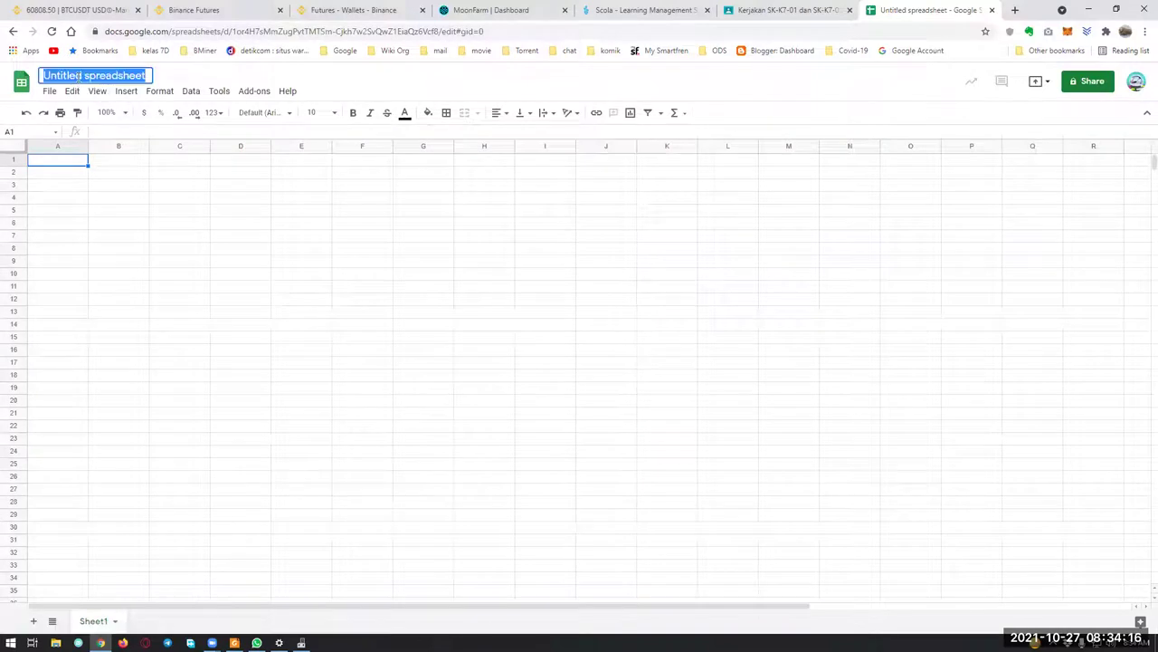
pyautogui.press('BackSpace')
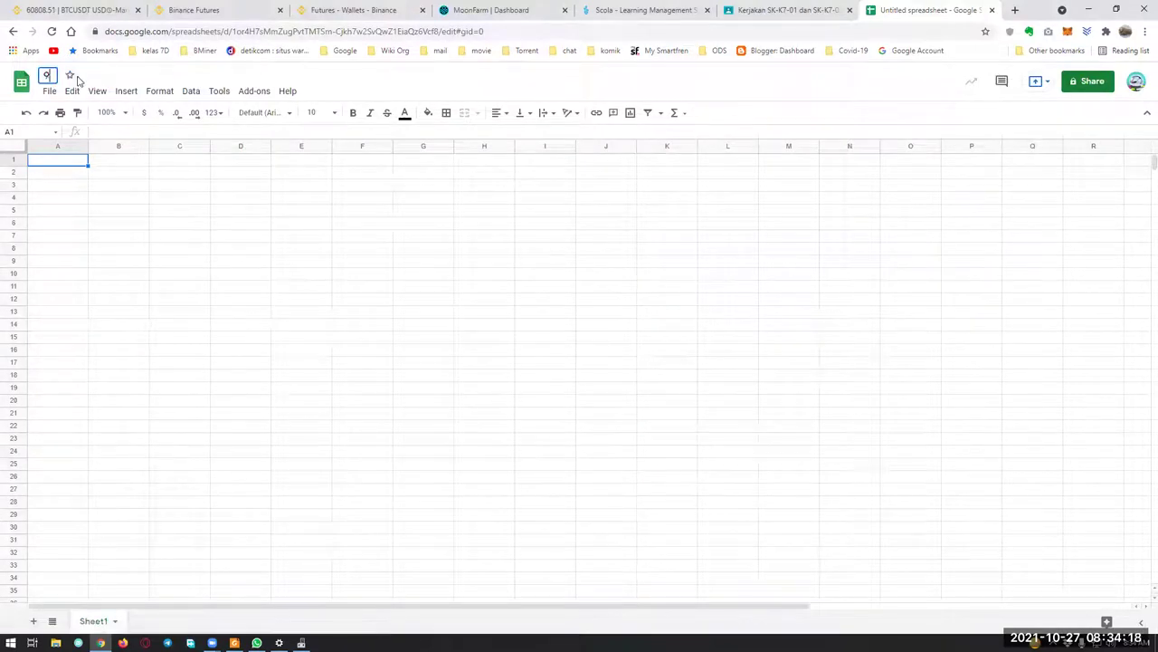
pyautogui.write('7G')
pyautogui.write(' Data Analisis 2')
pyautogui.press('Return')
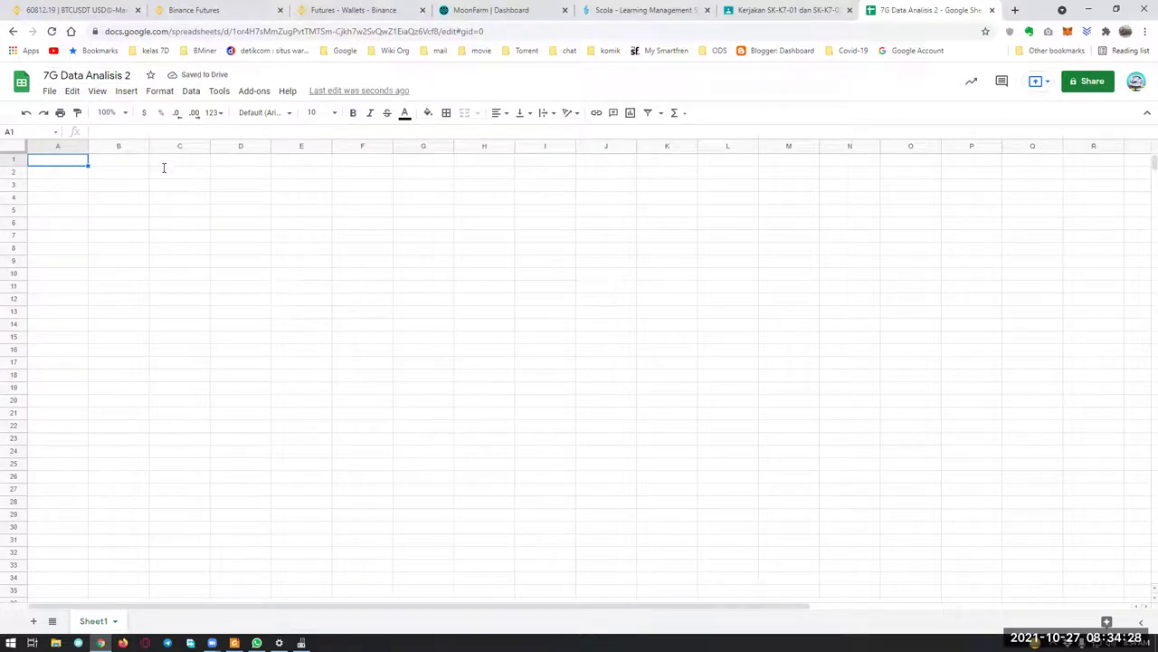
# - Zoom the sheet to 150%
pyautogui.click(123, 112)
pyautogui.click(123, 229)
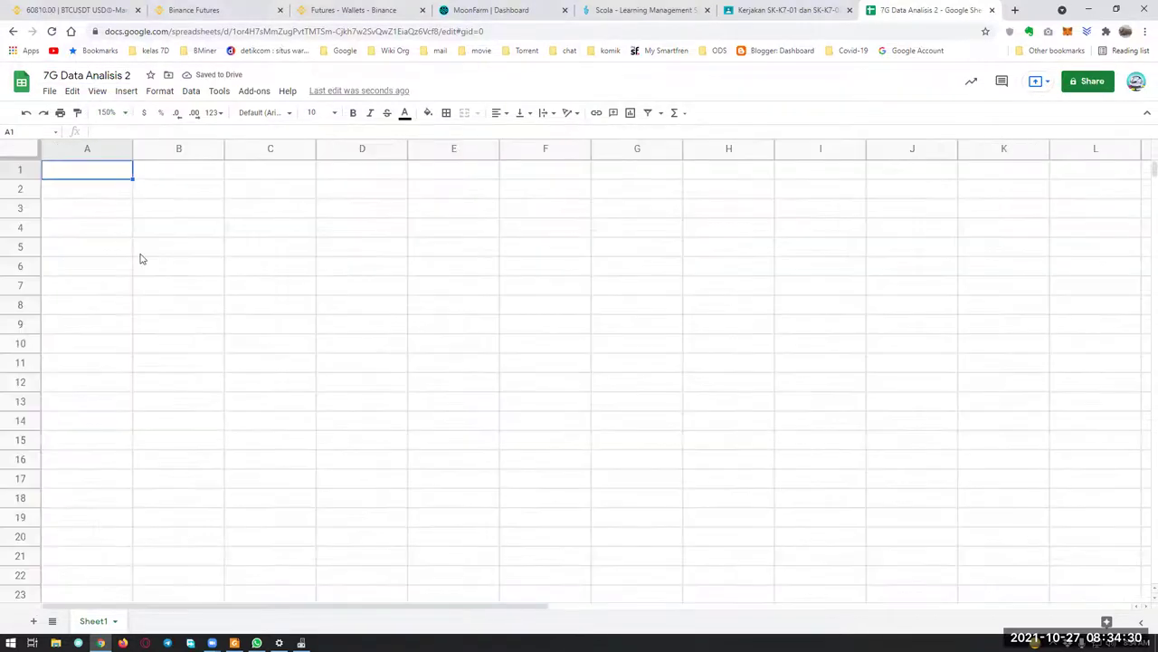
pyautogui.click(262, 267)
# - Enter the headers 'Cell' in A1 and 'Range' in B1
pyautogui.click(97, 178)
pyautogui.write('Cell')
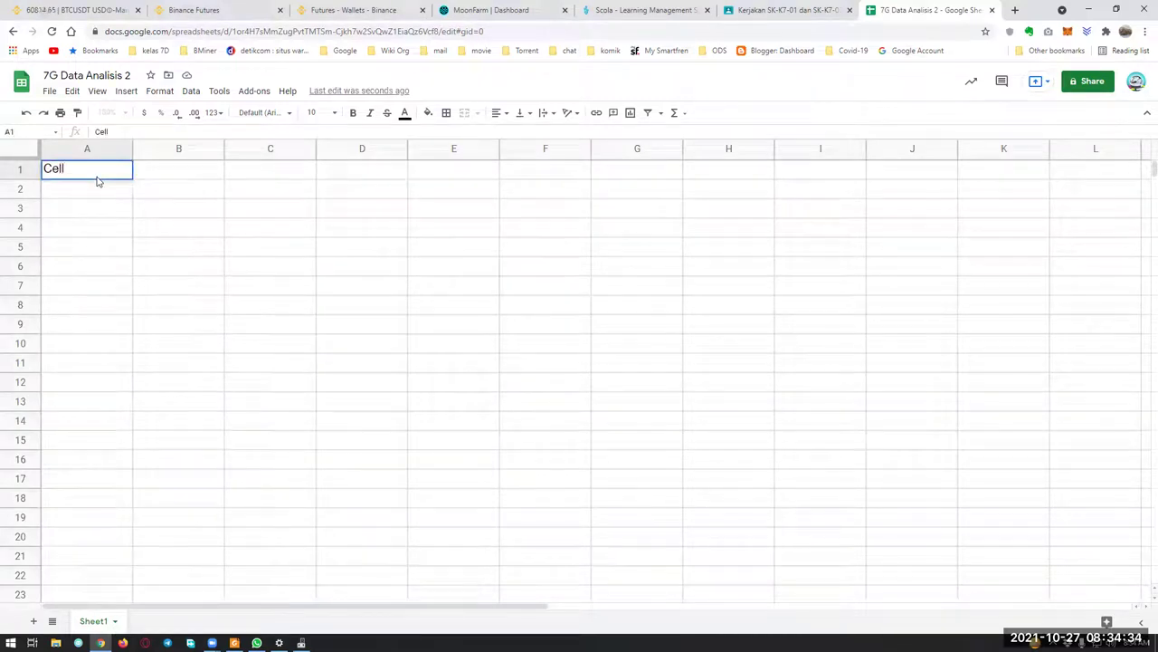
pyautogui.press('Tab')
pyautogui.write('Range')
pyautogui.press('Return')
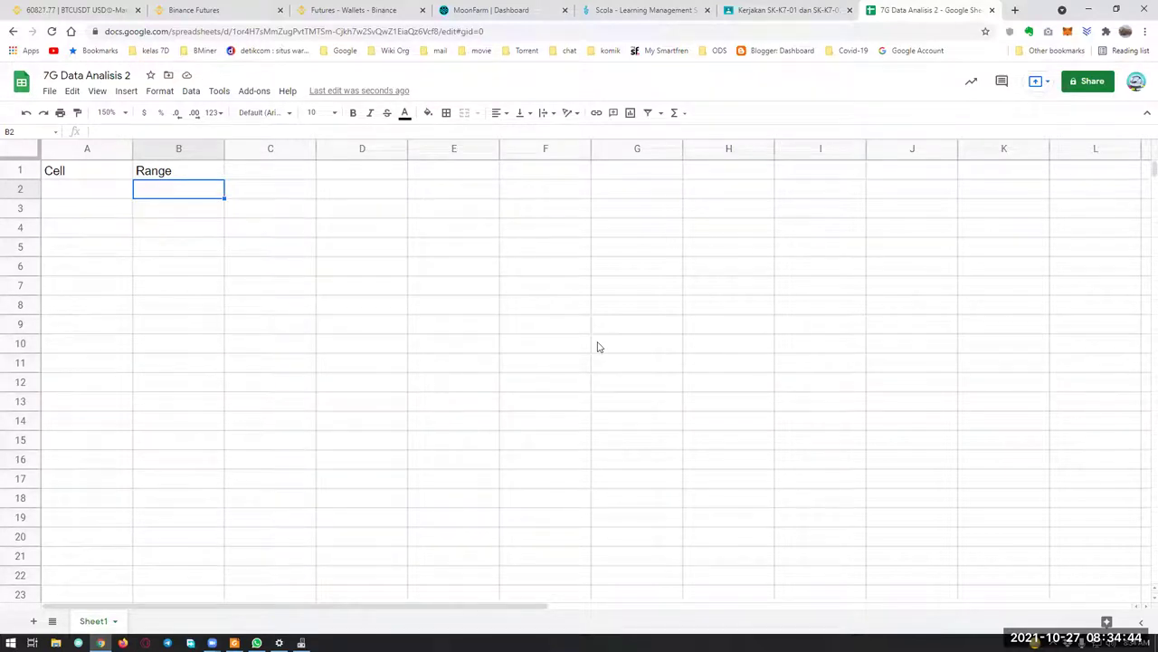
pyautogui.press('Right')
pyautogui.press('Right')
pyautogui.press('Right')
pyautogui.press('Down')
pyautogui.press('Down')
pyautogui.press('Down')
pyautogui.press('Right')
pyautogui.press('Down')
pyautogui.press('Down')
pyautogui.press('Down')
pyautogui.press('Down')
pyautogui.press('Down')
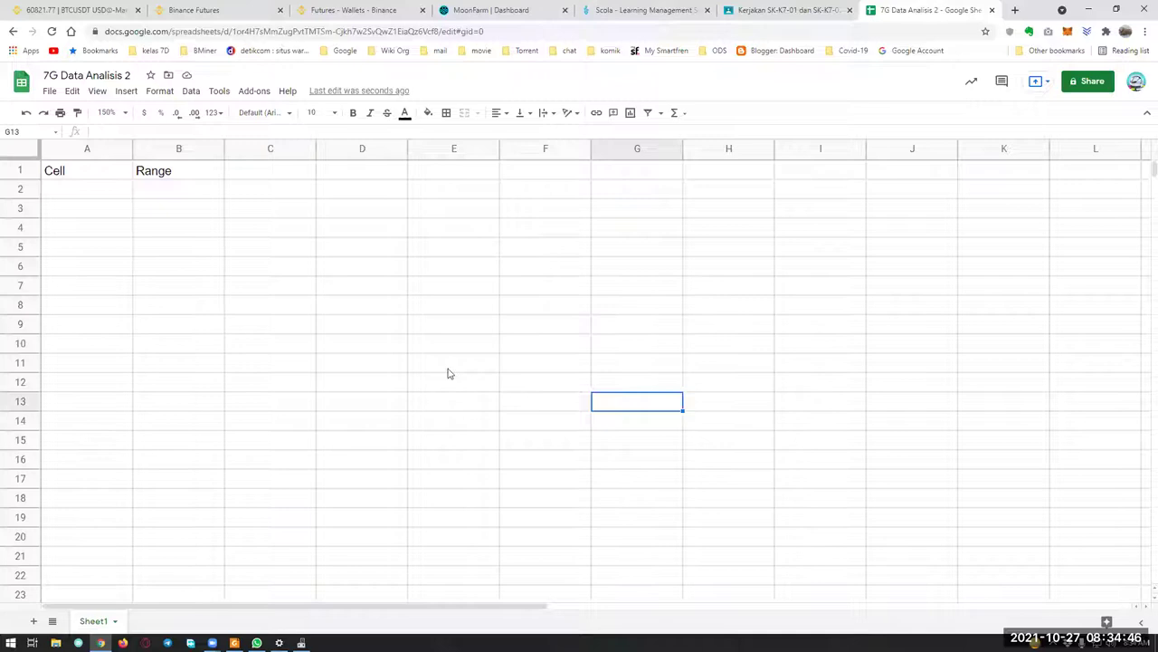
pyautogui.press('Left')
pyautogui.press('Left')
pyautogui.press('Up')
pyautogui.press('Up')
pyautogui.click(310, 273)
pyautogui.click(558, 254)
pyautogui.click(540, 386)
pyautogui.click(703, 349)
pyautogui.click(516, 259)
pyautogui.click(381, 343)
pyautogui.click(530, 273)
pyautogui.click(589, 346)
pyautogui.click(469, 266)
pyautogui.click(616, 242)
pyautogui.click(660, 341)
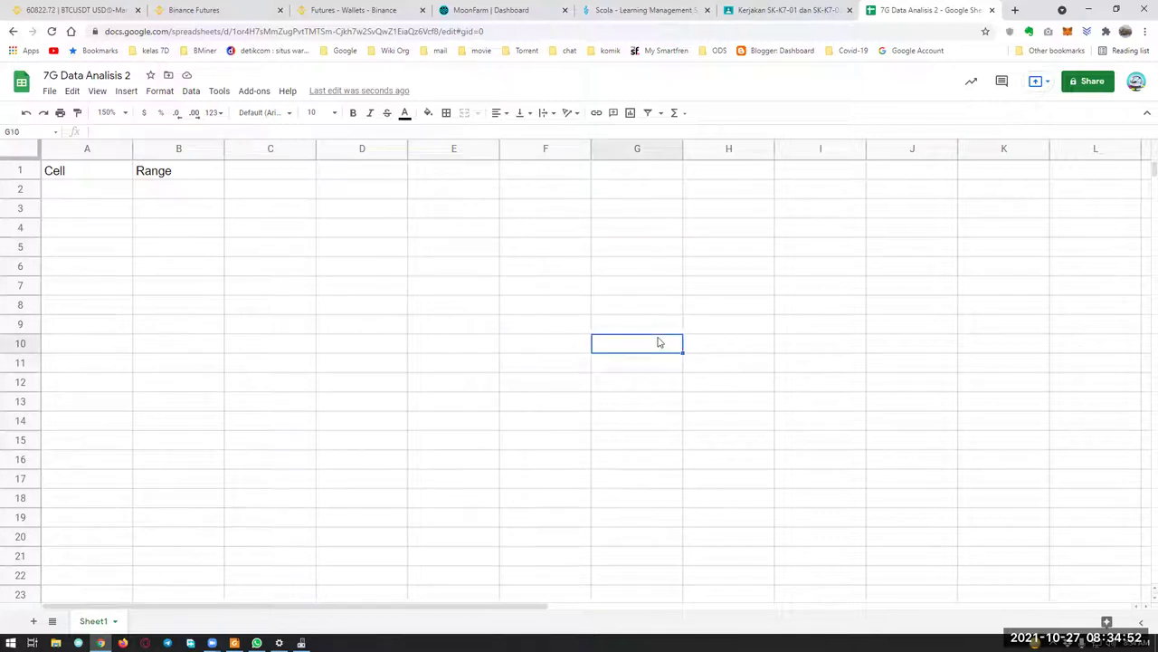
pyautogui.click(552, 232)
pyautogui.click(469, 287)
pyautogui.click(563, 228)
pyautogui.click(680, 367)
pyautogui.click(760, 238)
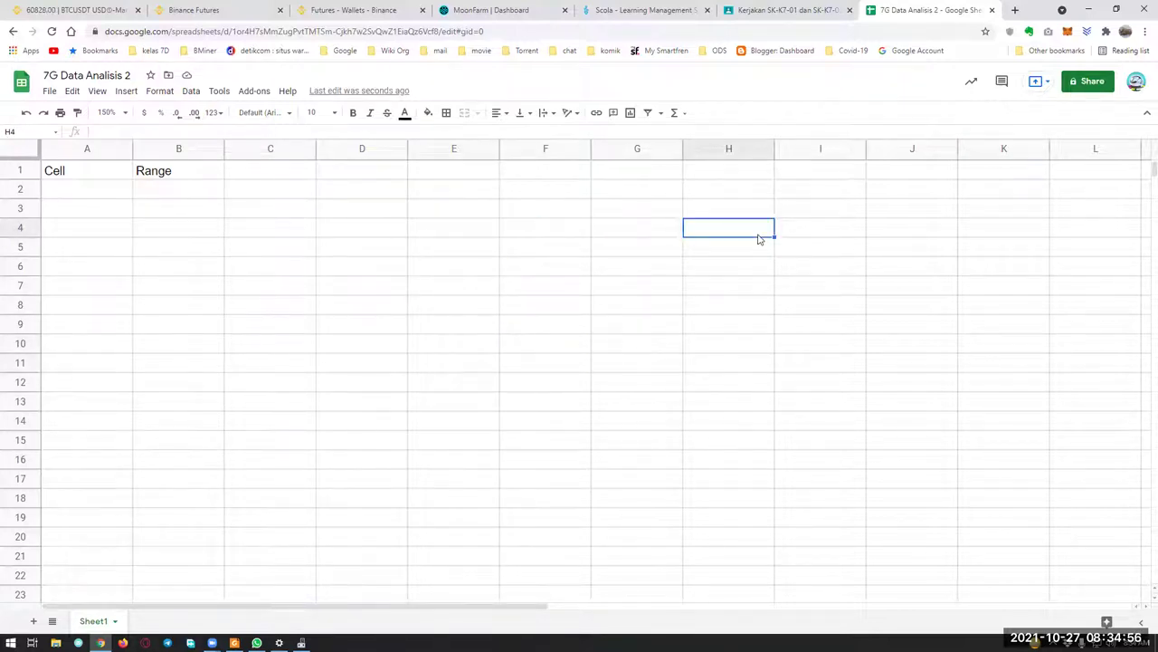
pyautogui.click(461, 247)
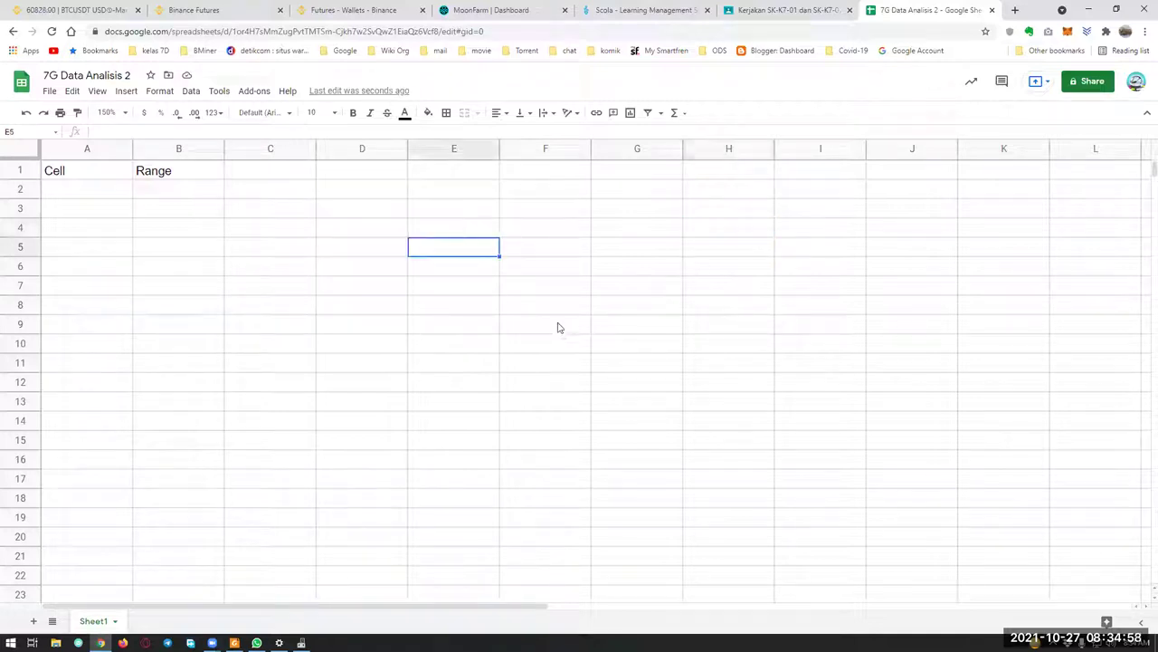
pyautogui.click(558, 328)
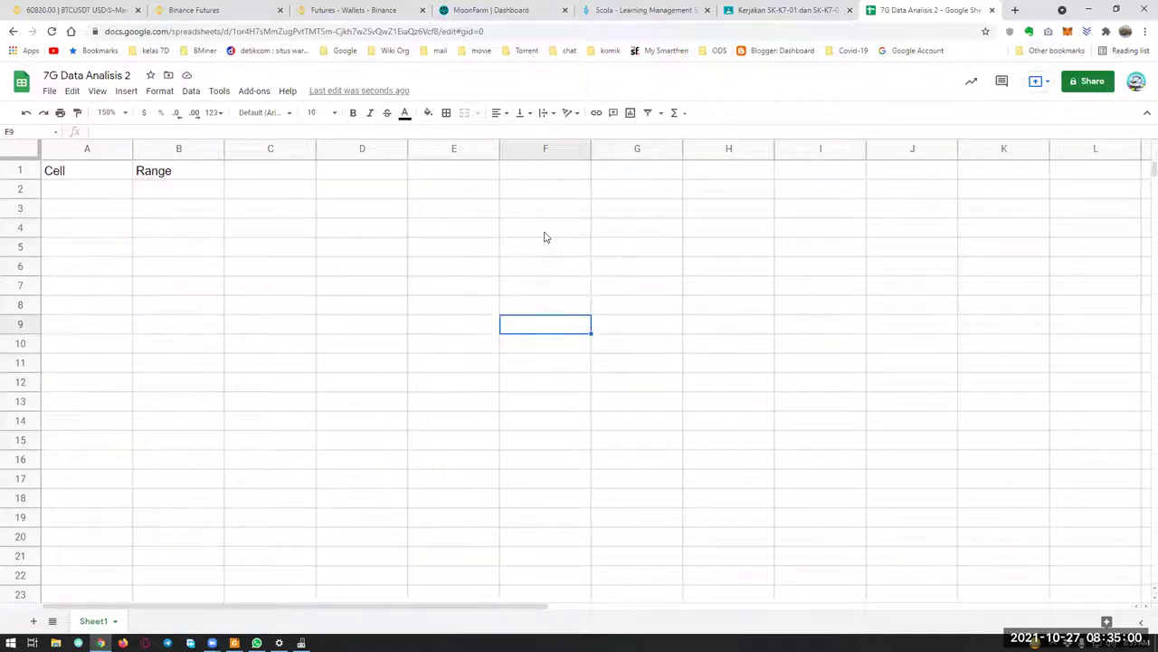
pyautogui.click(368, 253)
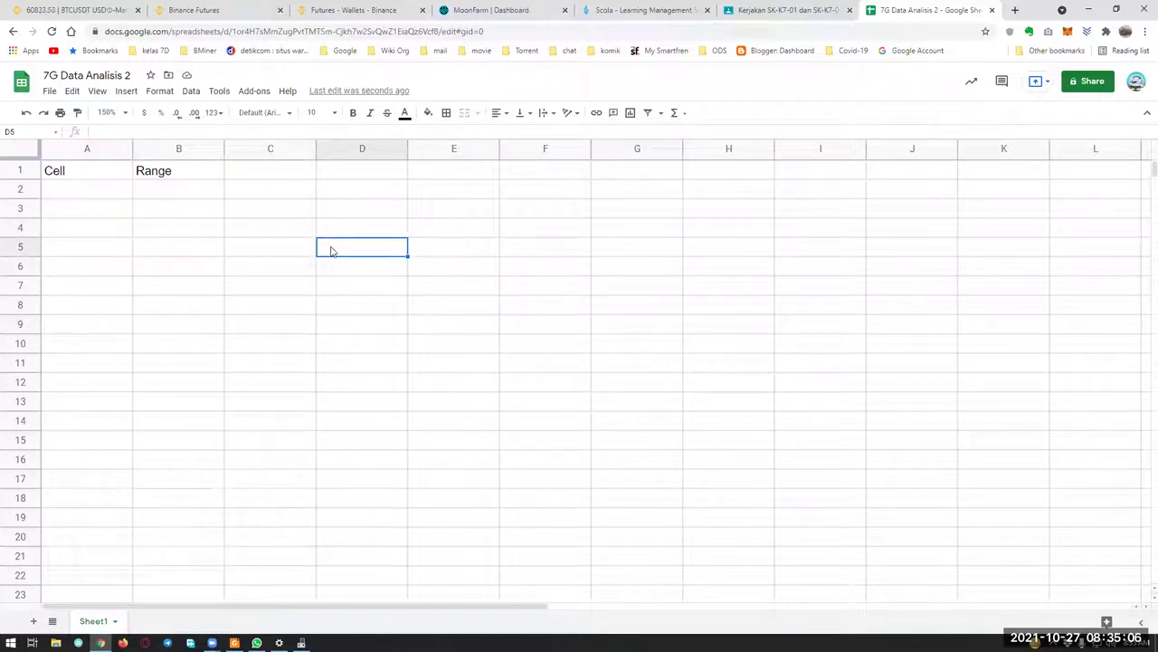
pyautogui.click(27, 130)
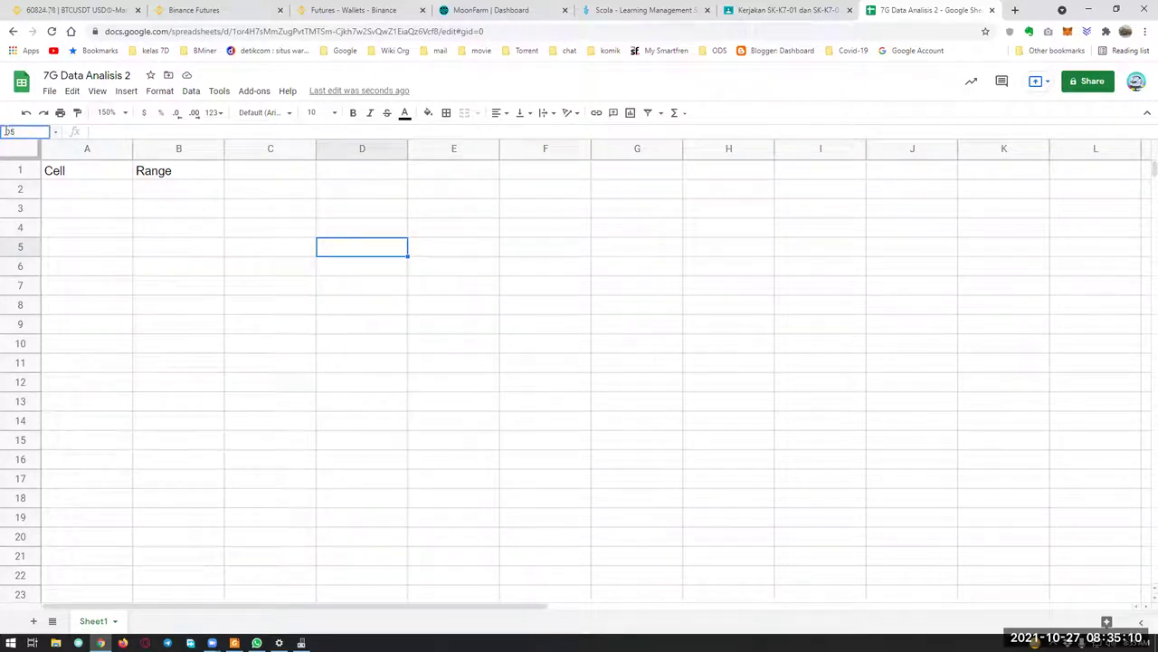
pyautogui.click(744, 274)
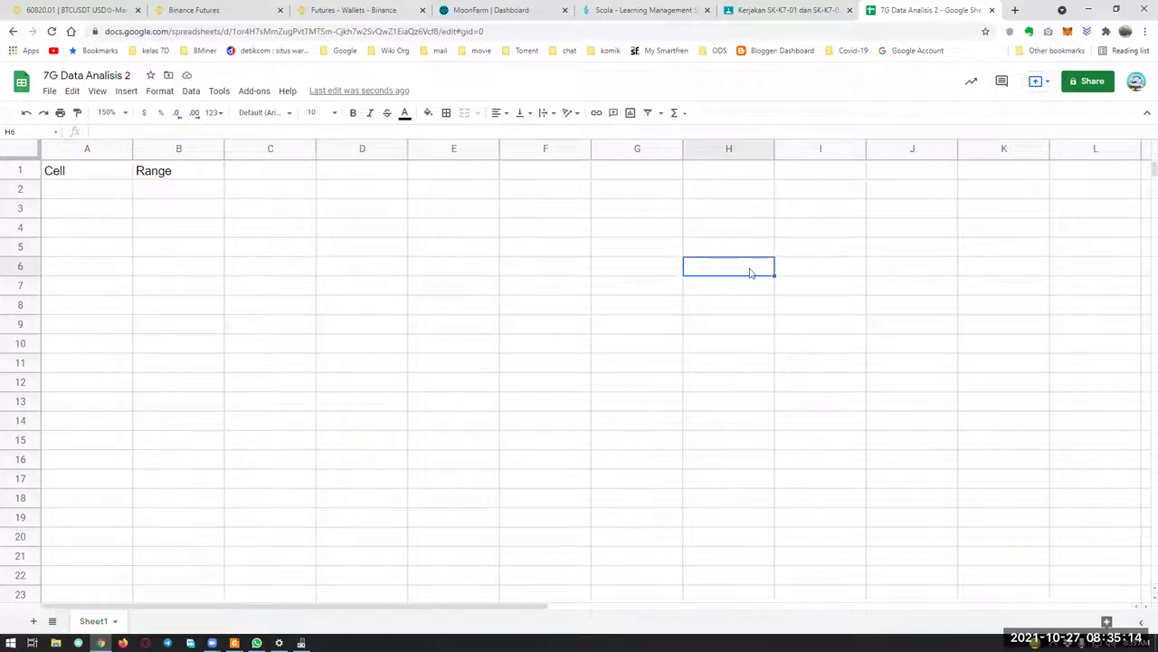
# - Enter D5, H6 and Z10 into A2:A4 under the Cell header
pyautogui.click(113, 198)
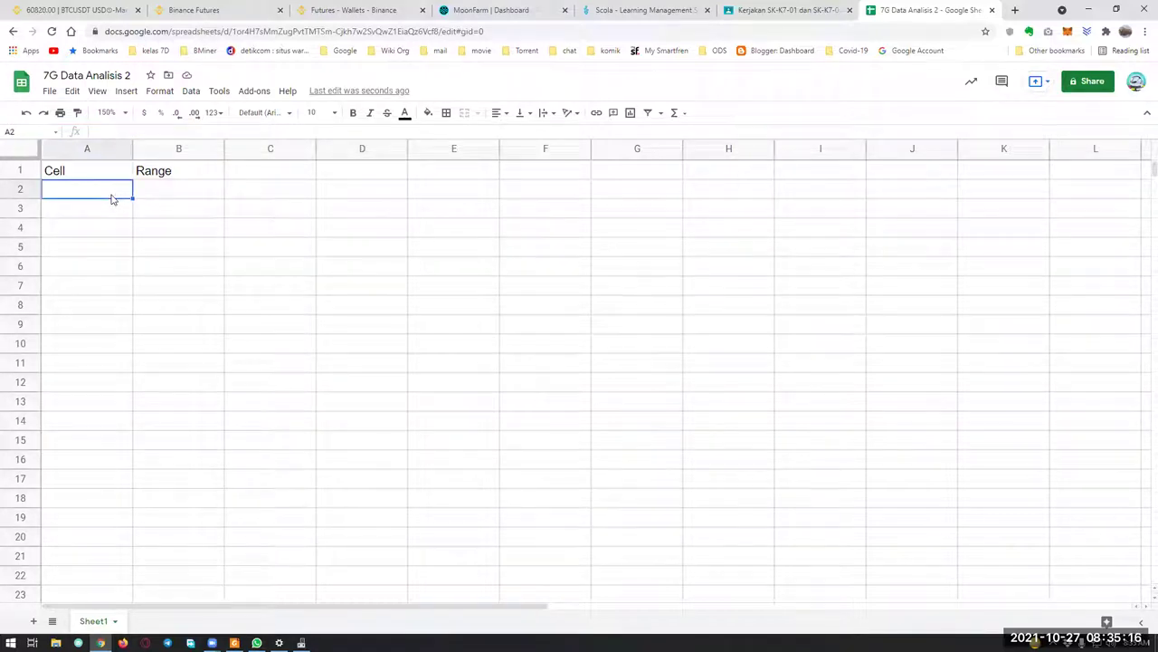
pyautogui.write('D5')
pyautogui.press('Return')
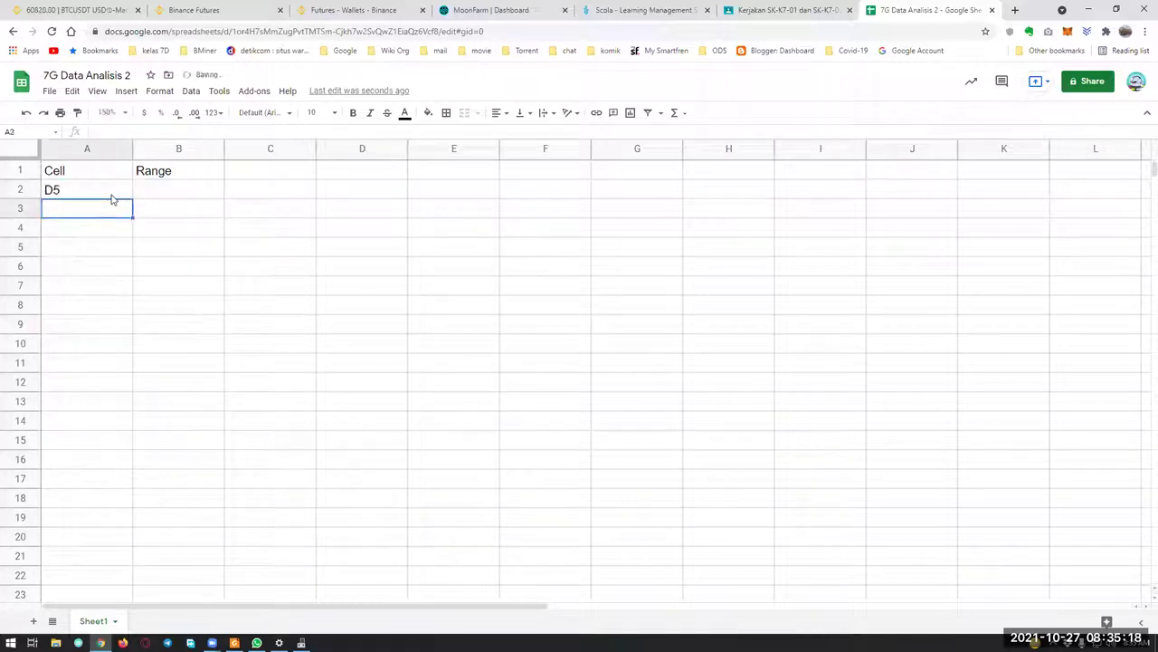
pyautogui.write('H6')
pyautogui.press('Return')
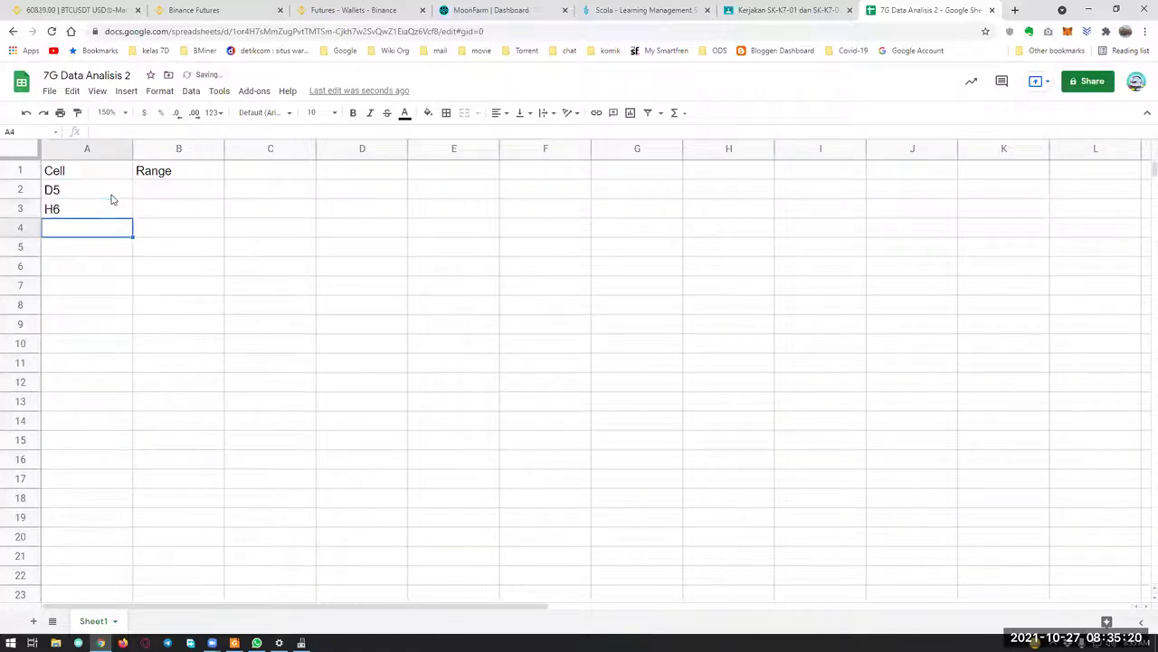
pyautogui.write('Z10')
pyautogui.press('Return')
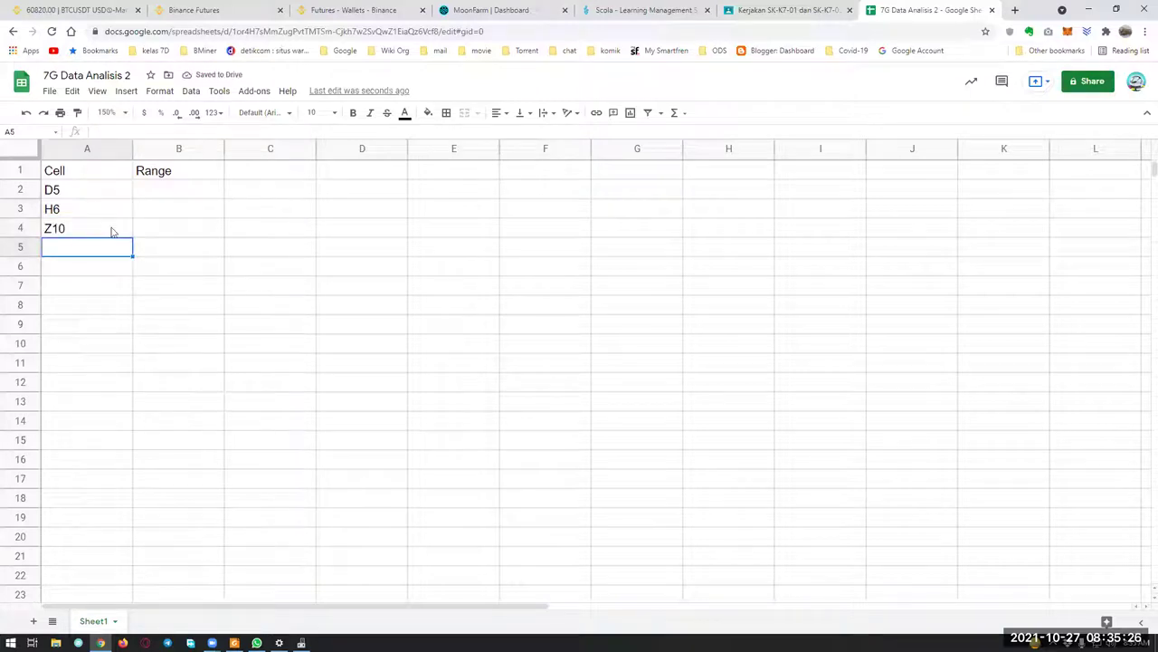
pyautogui.rightClick(257, 642)
pyautogui.click(265, 623)
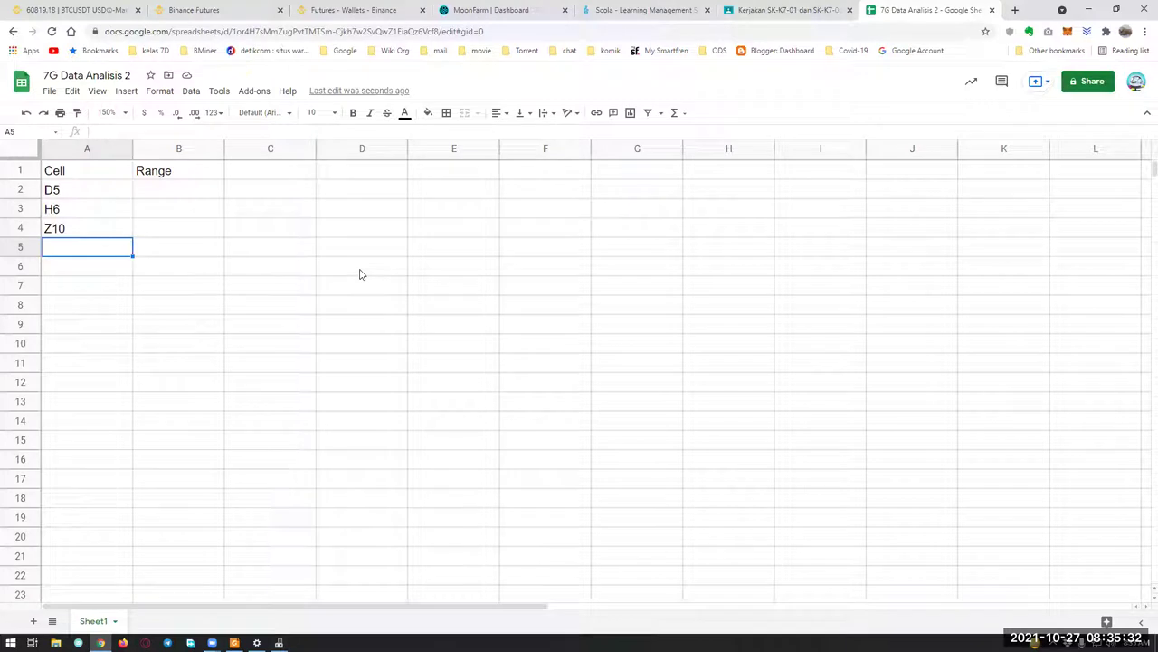
pyautogui.click(191, 195)
pyautogui.moveTo(445, 233); pyautogui.dragTo(773, 232)
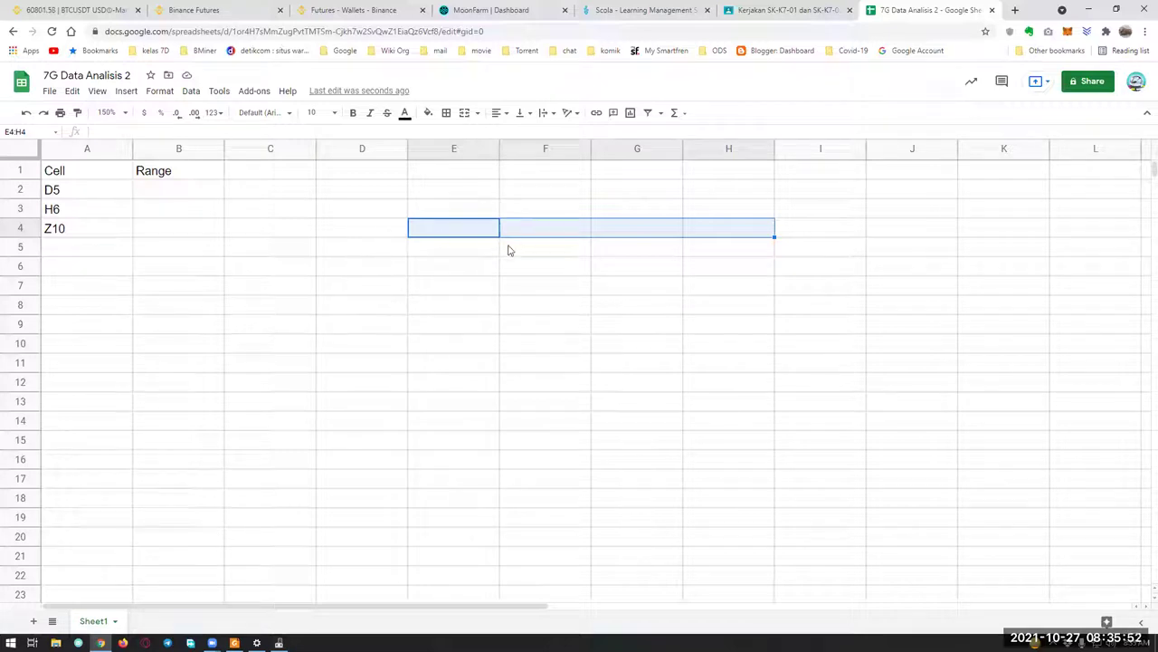
pyautogui.moveTo(364, 251); pyautogui.dragTo(364, 391)
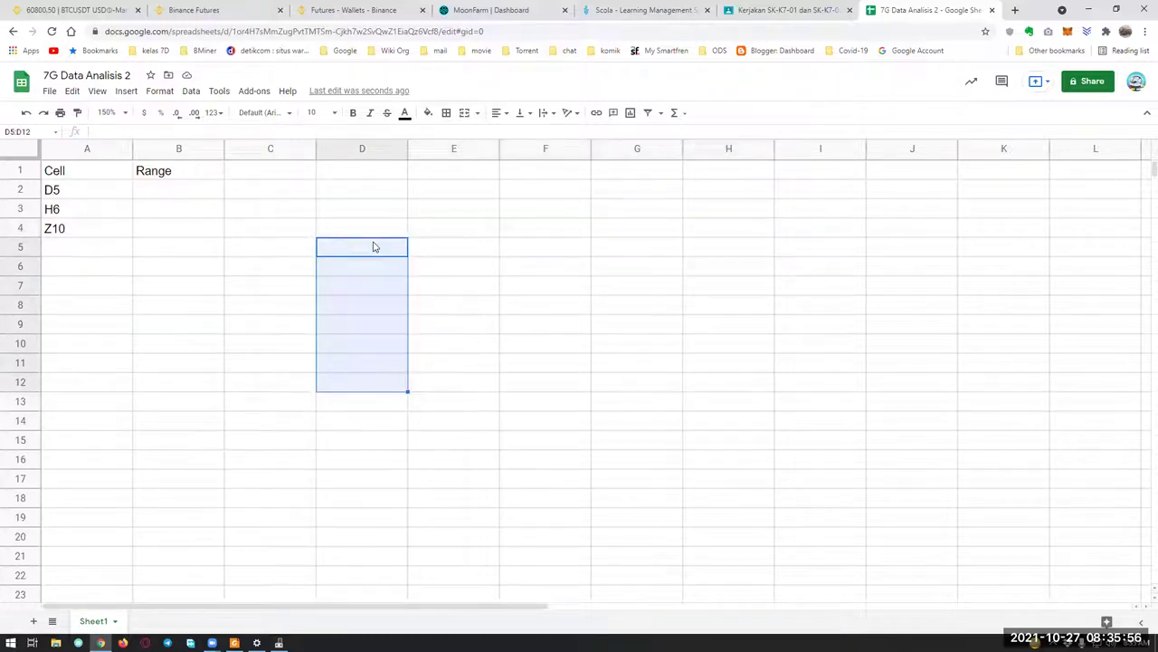
pyautogui.moveTo(503, 230); pyautogui.dragTo(812, 231)
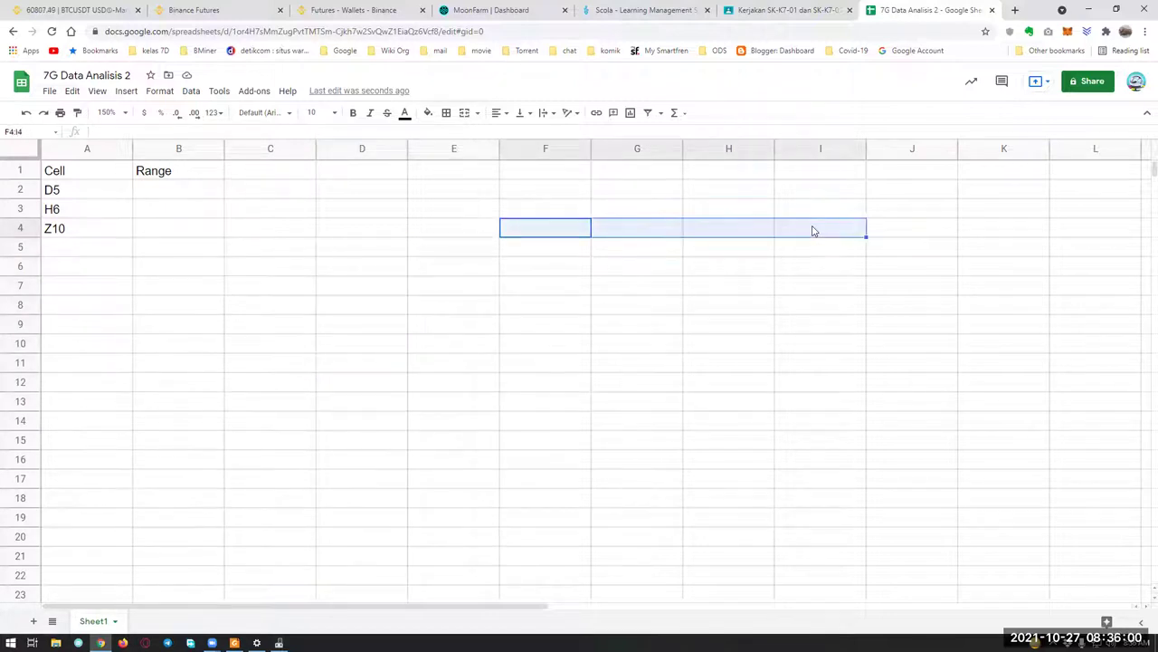
pyautogui.moveTo(469, 232); pyautogui.dragTo(639, 362)
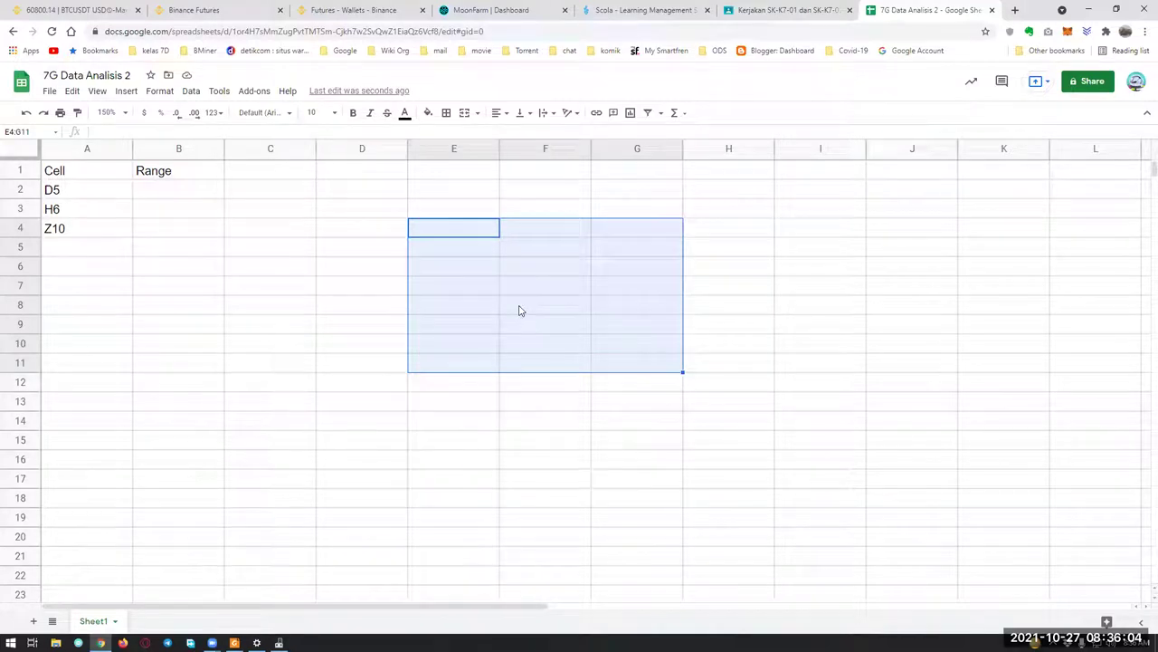
pyautogui.click(345, 231)
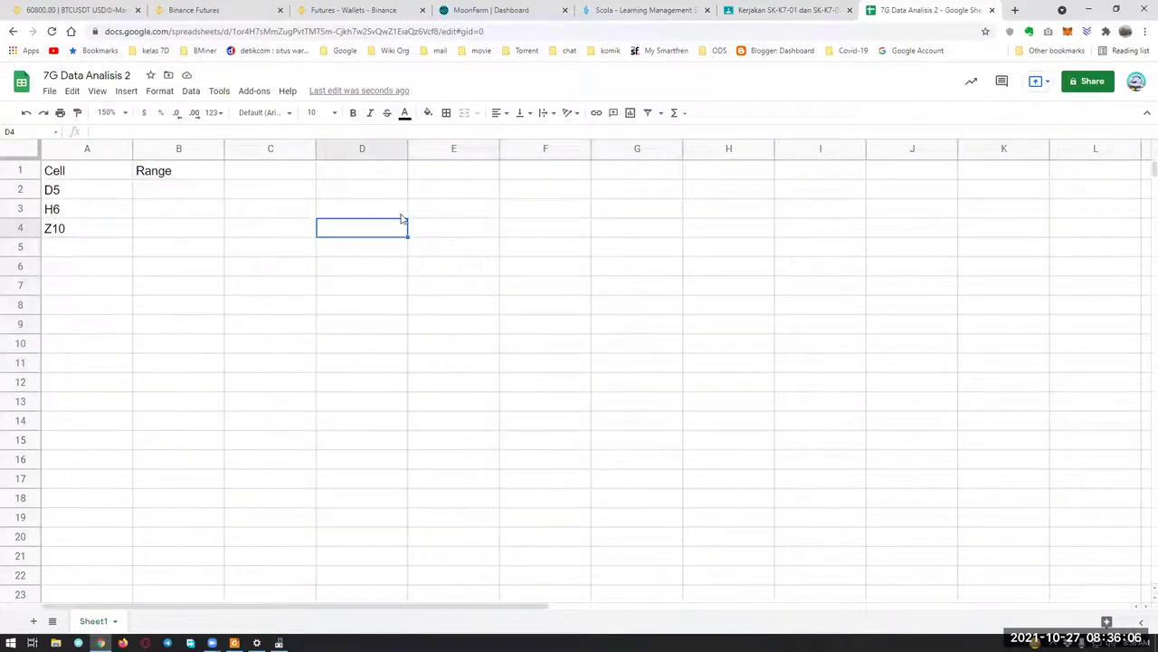
pyautogui.moveTo(641, 248); pyautogui.dragTo(639, 389)
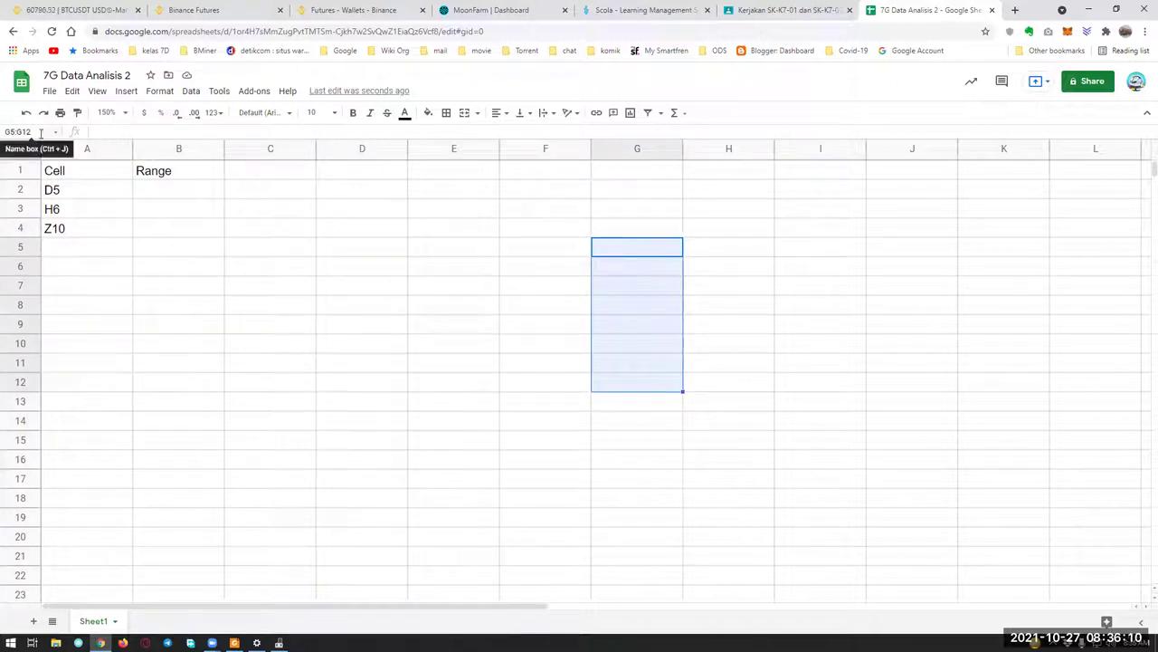
# - Enter G5:G12 beside D5 and E12:H12 beside H6 in column B
pyautogui.click(166, 195)
pyautogui.write('G5:')
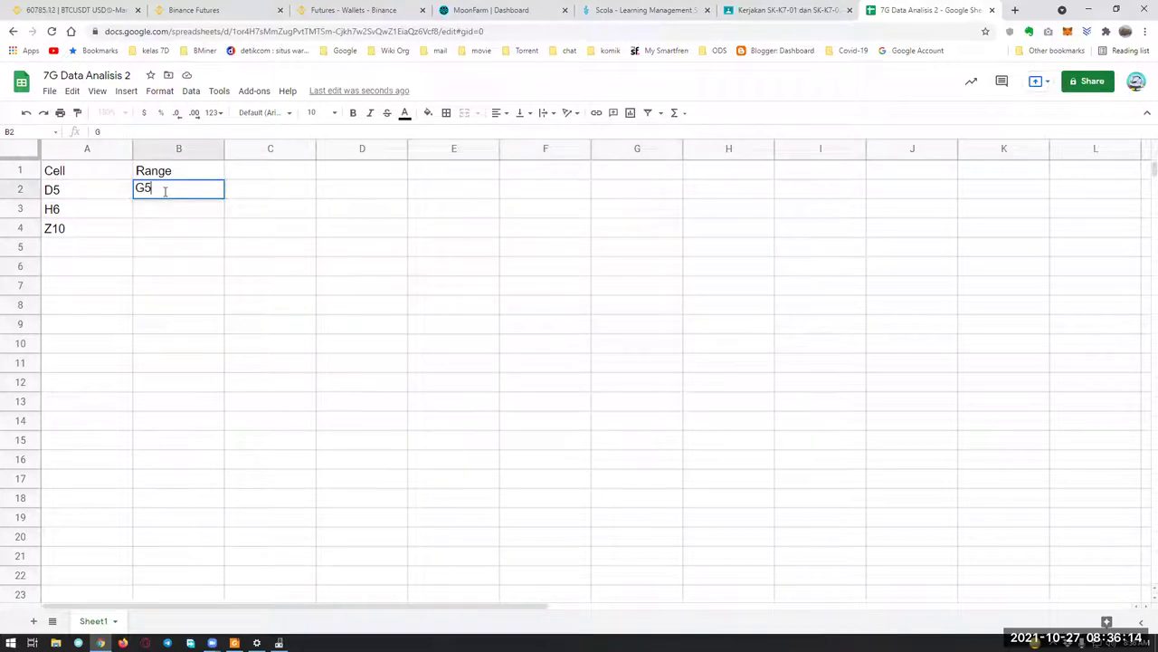
pyautogui.write('G12')
pyautogui.press('Return')
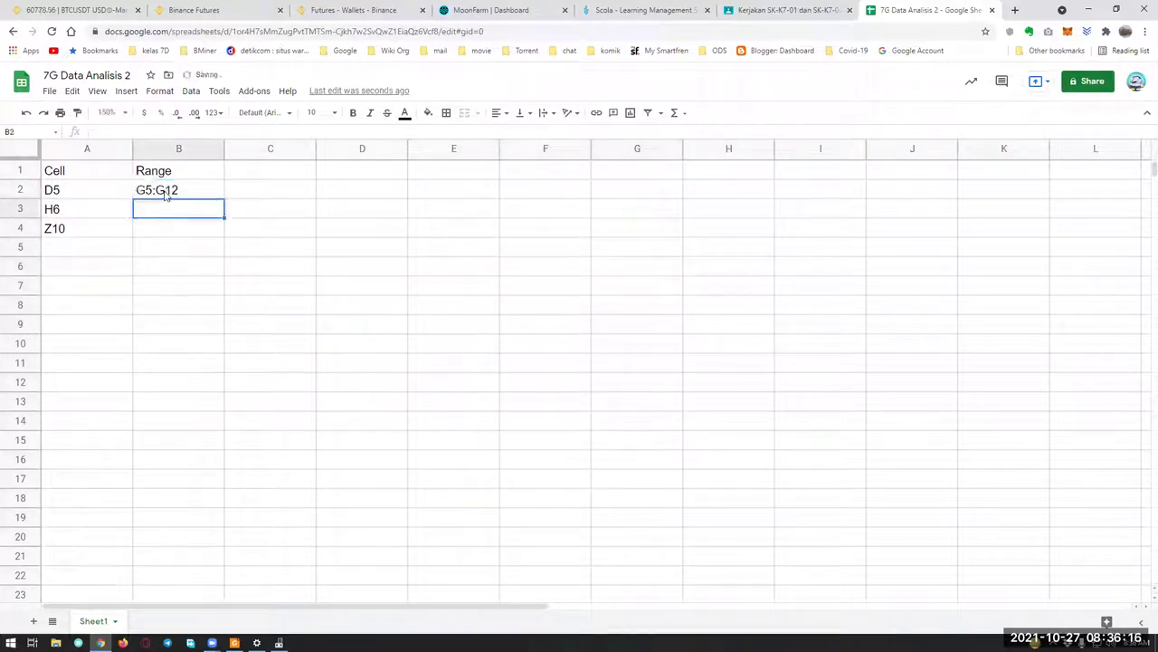
pyautogui.moveTo(436, 381); pyautogui.dragTo(713, 385)
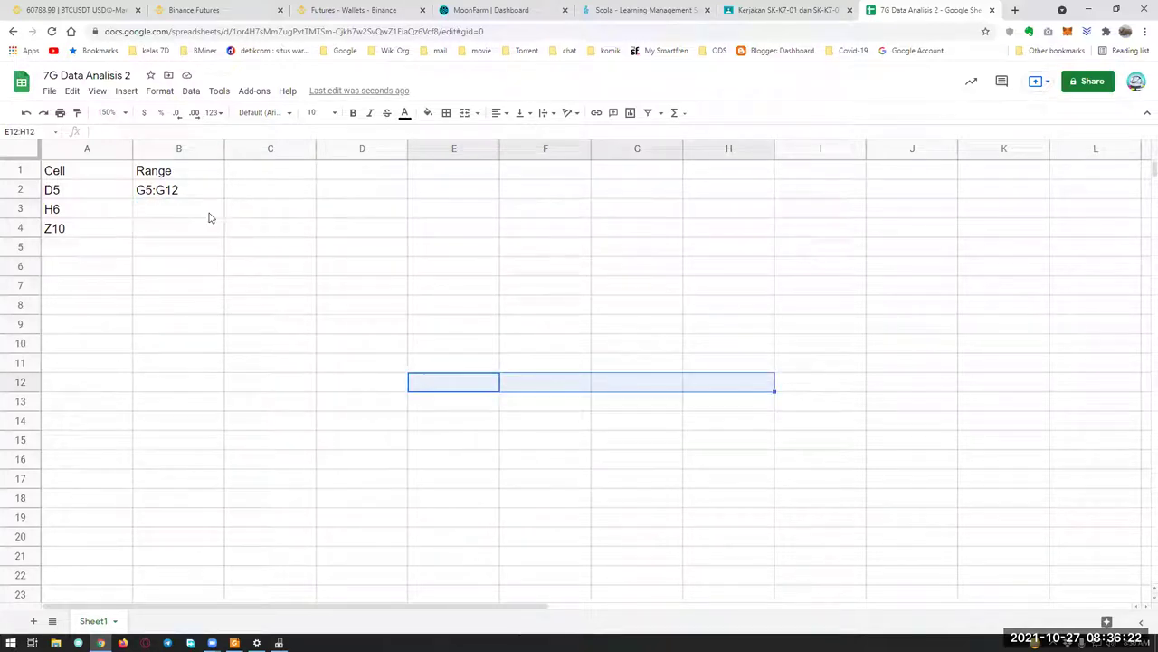
pyautogui.click(165, 214)
pyautogui.write('E12:H1')
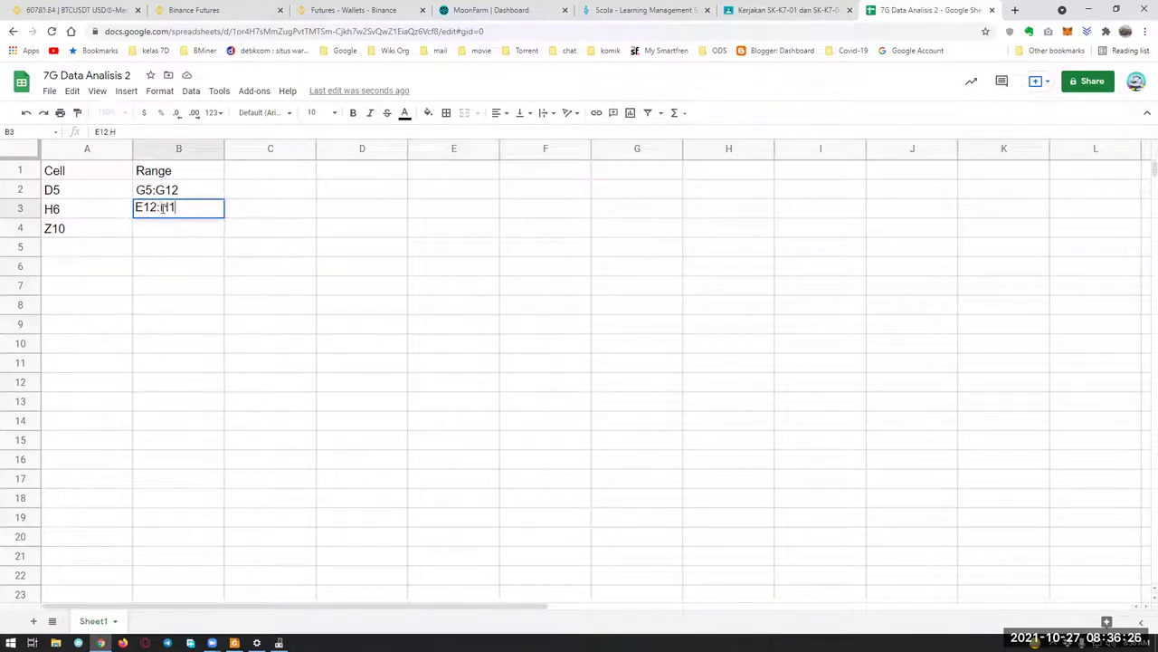
pyautogui.write('2')
pyautogui.press('Return')
# - Select the example block D6:F12 on the grid and enter D6:F12 beside Z10
pyautogui.click(163, 214)
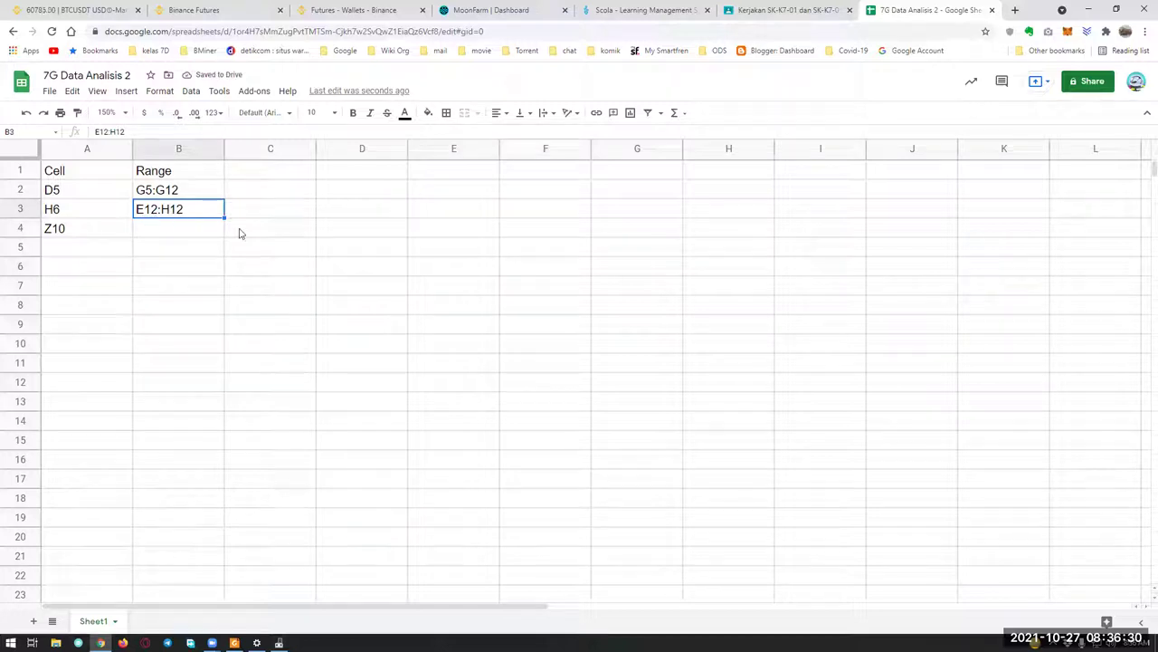
pyautogui.click(543, 308)
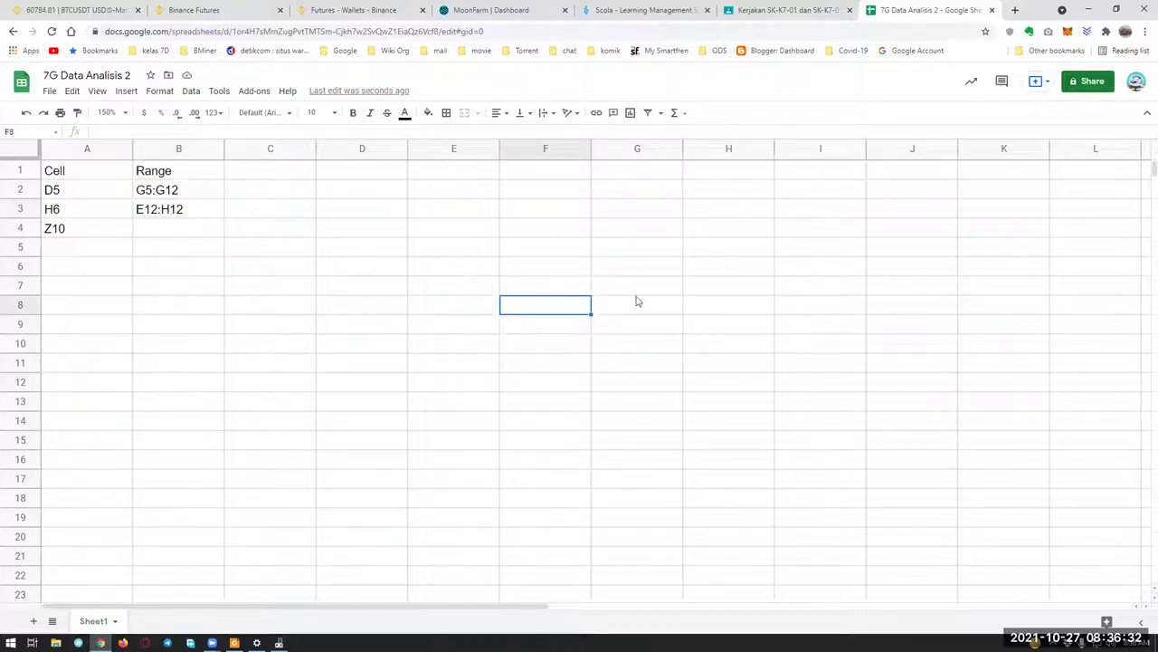
pyautogui.moveTo(448, 266); pyautogui.dragTo(596, 381)
pyautogui.moveTo(354, 269); pyautogui.dragTo(525, 383)
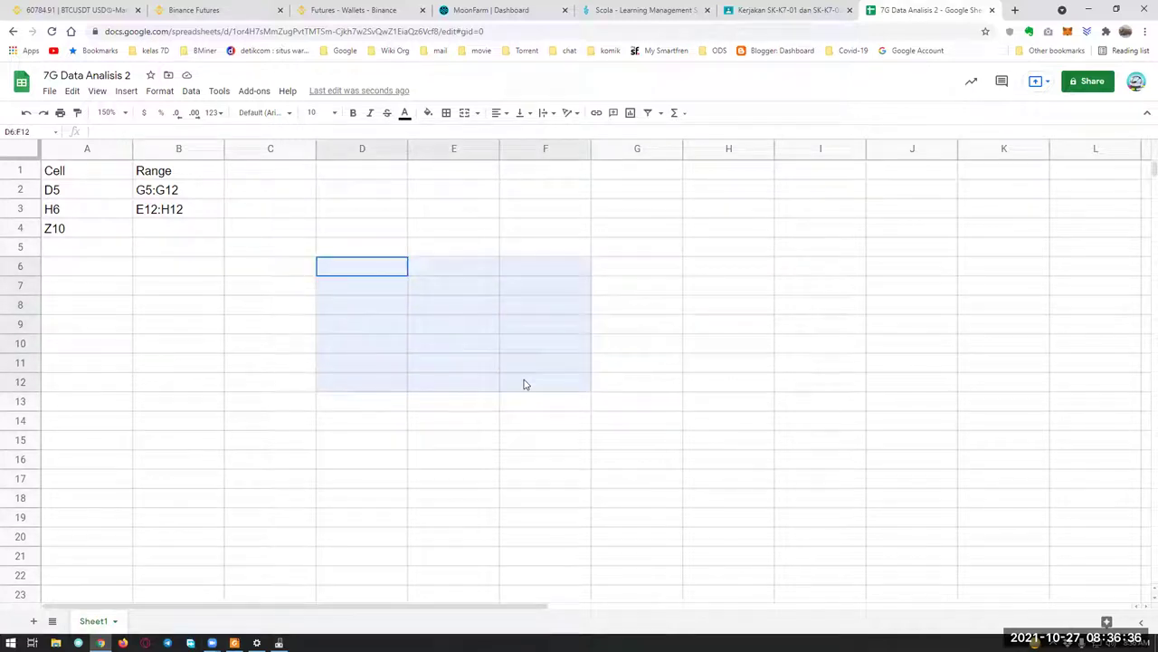
pyautogui.click(161, 230)
pyautogui.write('D6:F1')
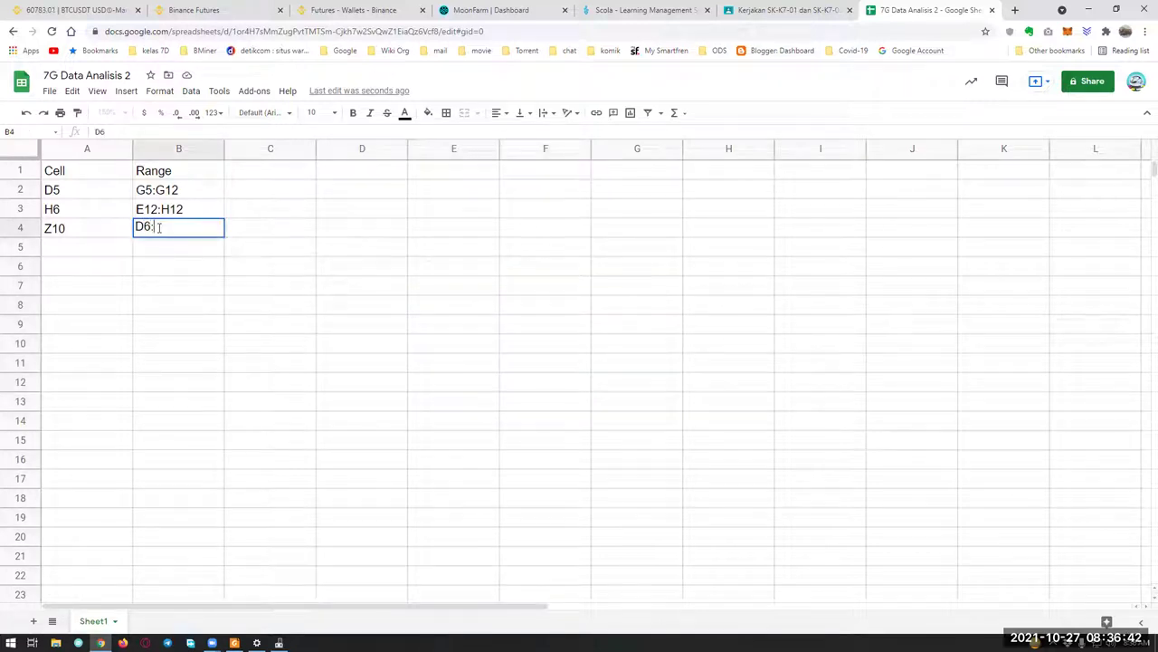
pyautogui.write('2')
pyautogui.press('Return')
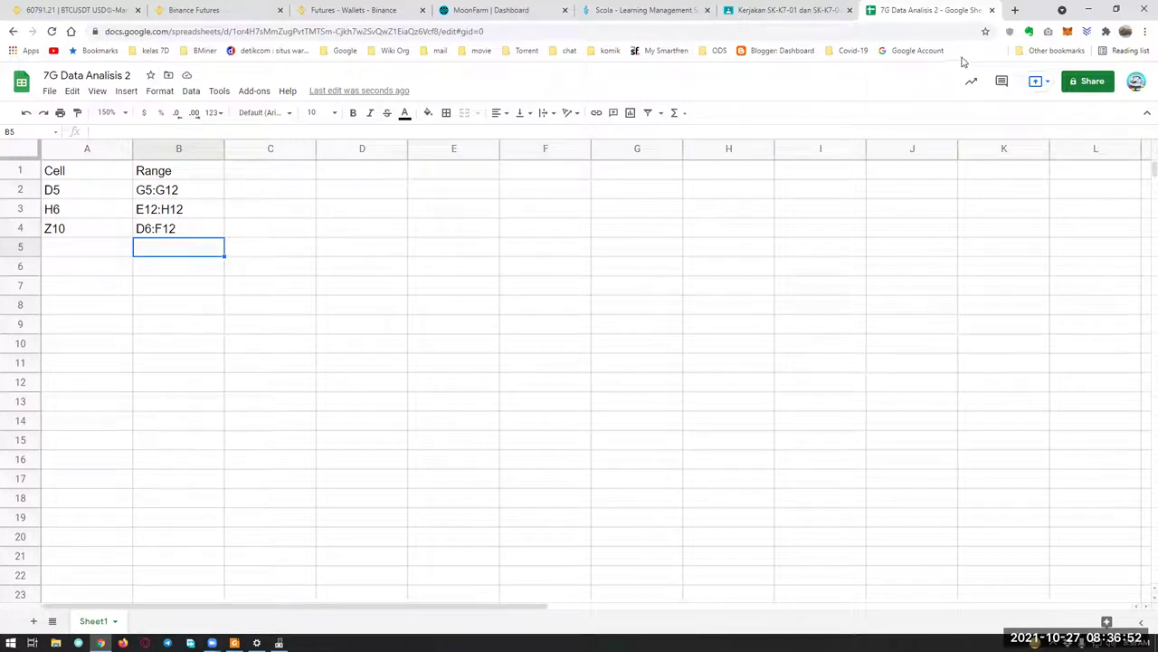
# - Duplicate the spreadsheet's browser tab and go to the Google Sheets home file list
pyautogui.rightClick(942, 4)
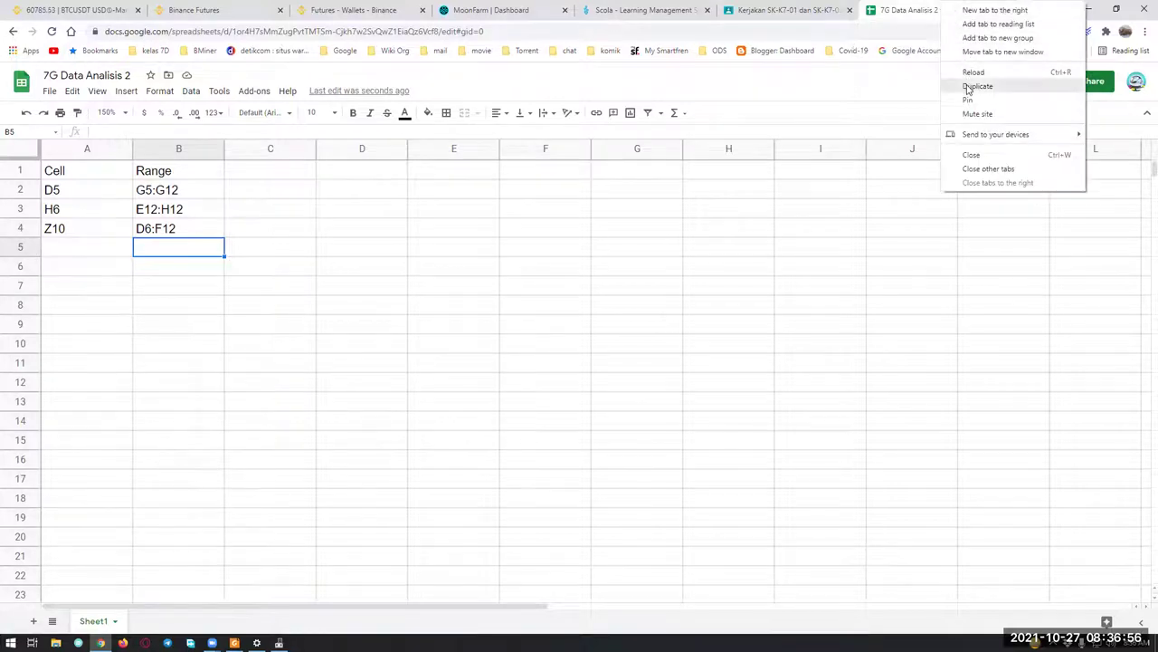
pyautogui.click(963, 86)
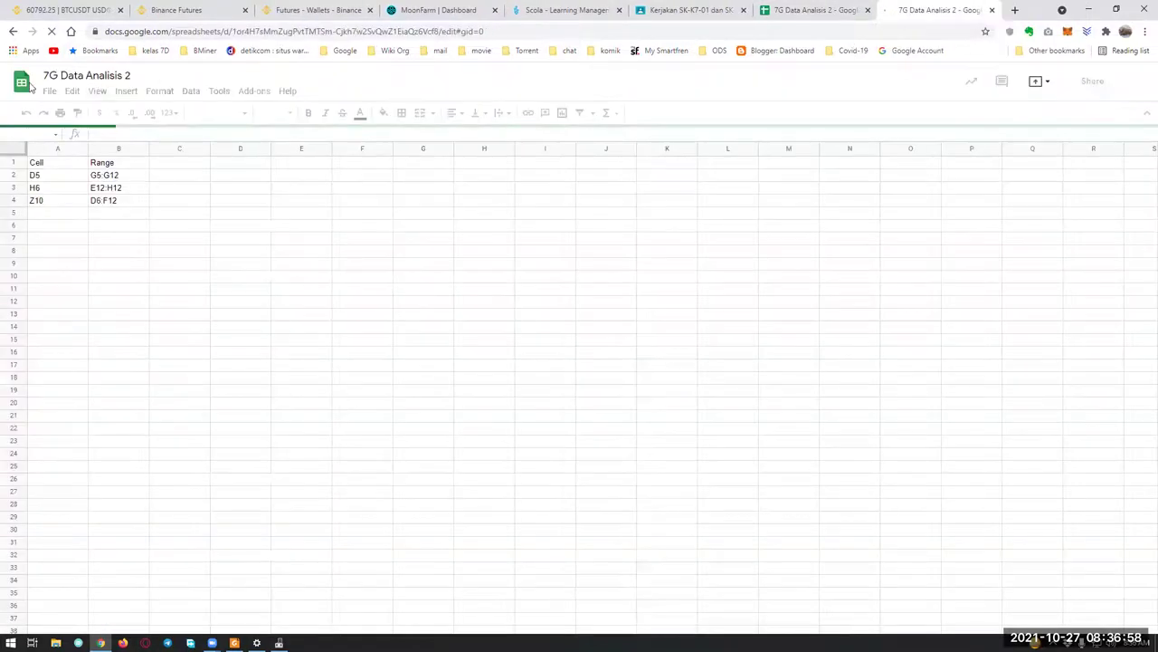
pyautogui.click(30, 86)
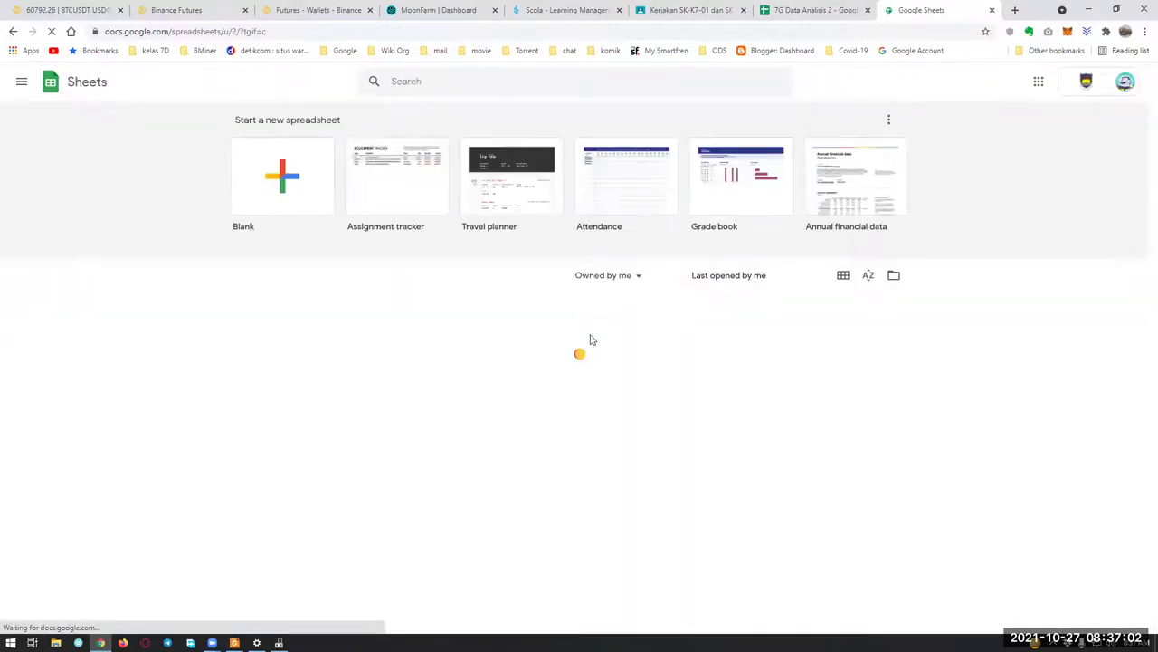
# - Scroll down the recent-files list and open the 7G-03 class data spreadsheet
pyautogui.scroll(-1, 584, 380)
pyautogui.scroll(-3, 574, 497)
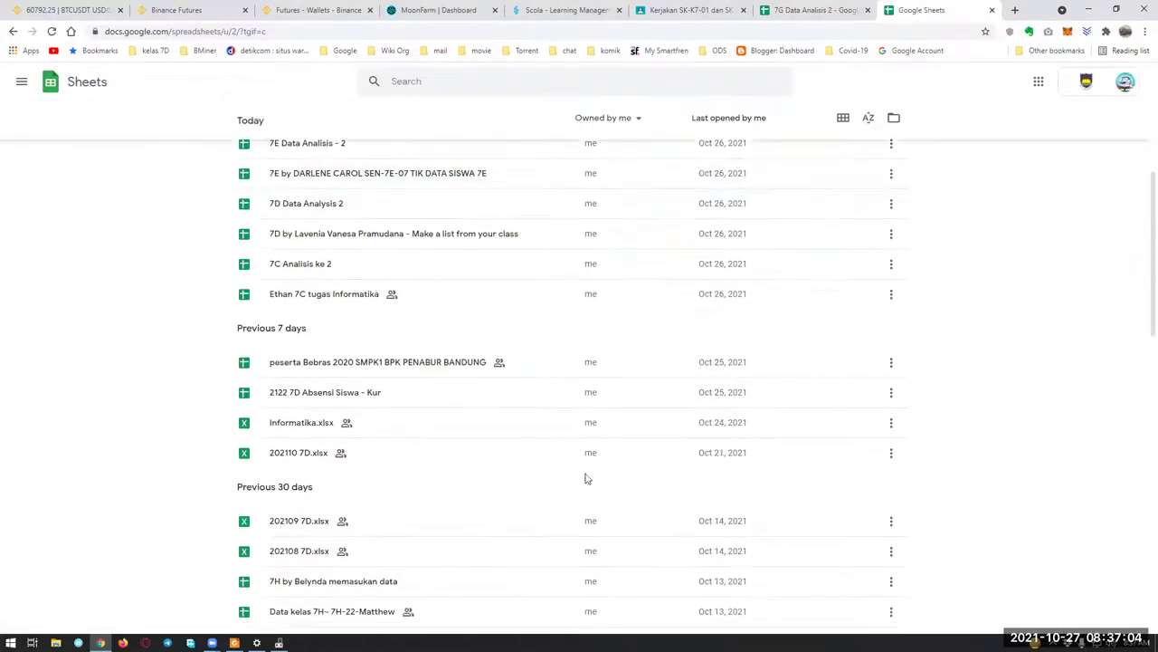
pyautogui.scroll(-2, 584, 380)
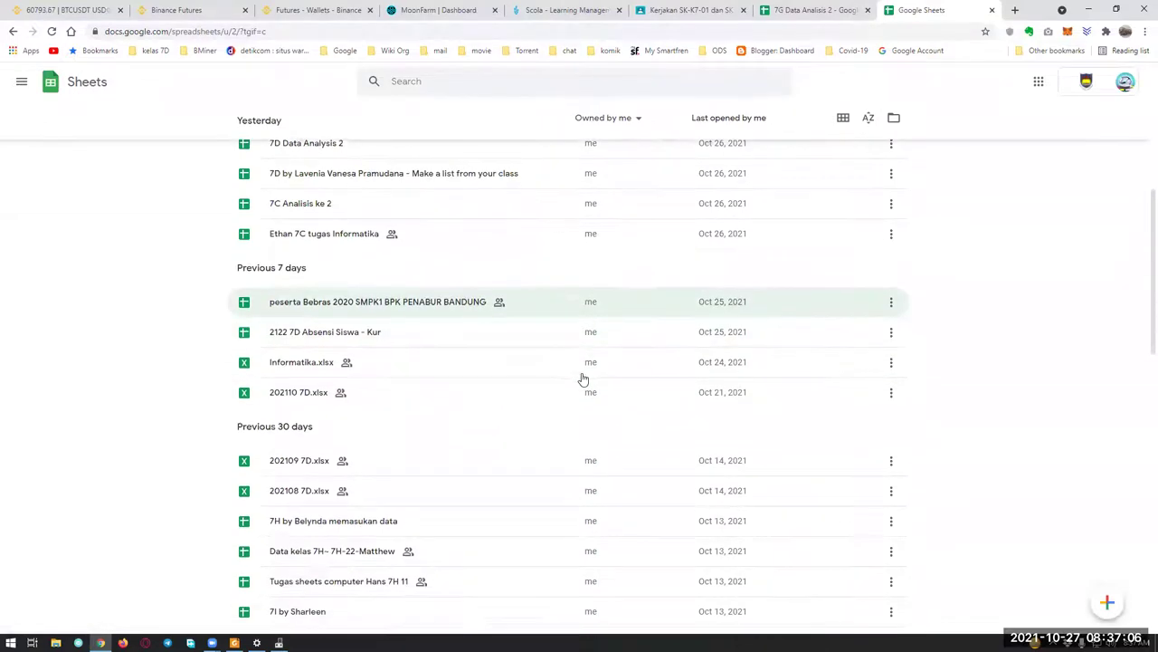
pyautogui.scroll(-2, 582, 378)
pyautogui.scroll(-1, 538, 375)
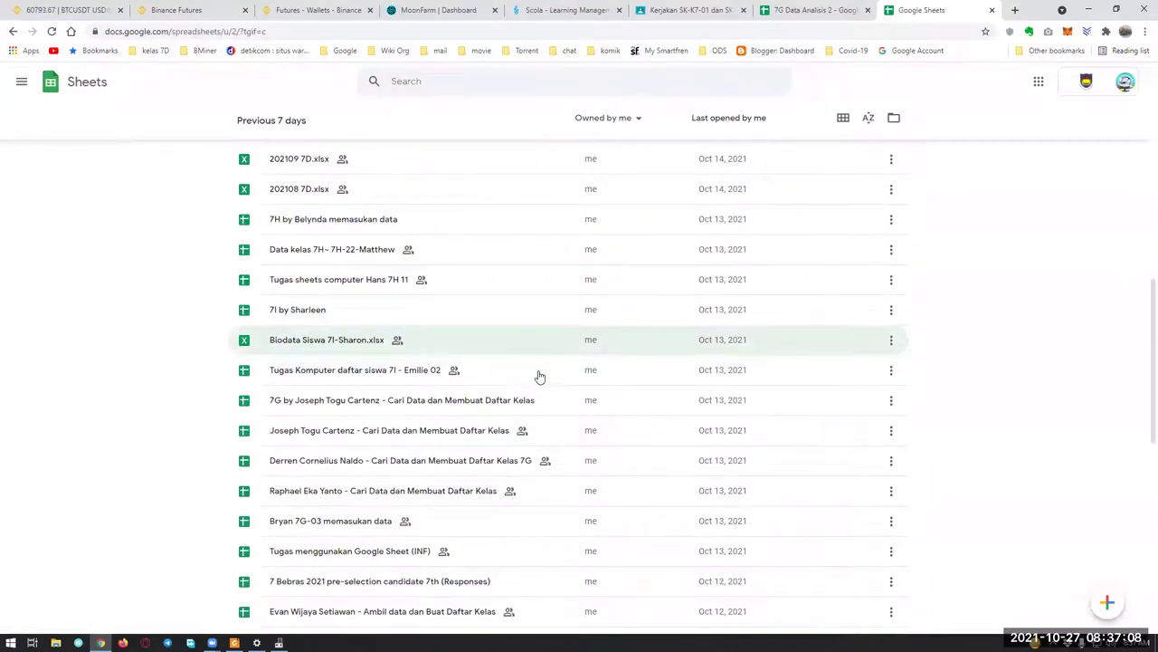
pyautogui.scroll(-1, 538, 374)
pyautogui.scroll(-1, 502, 402)
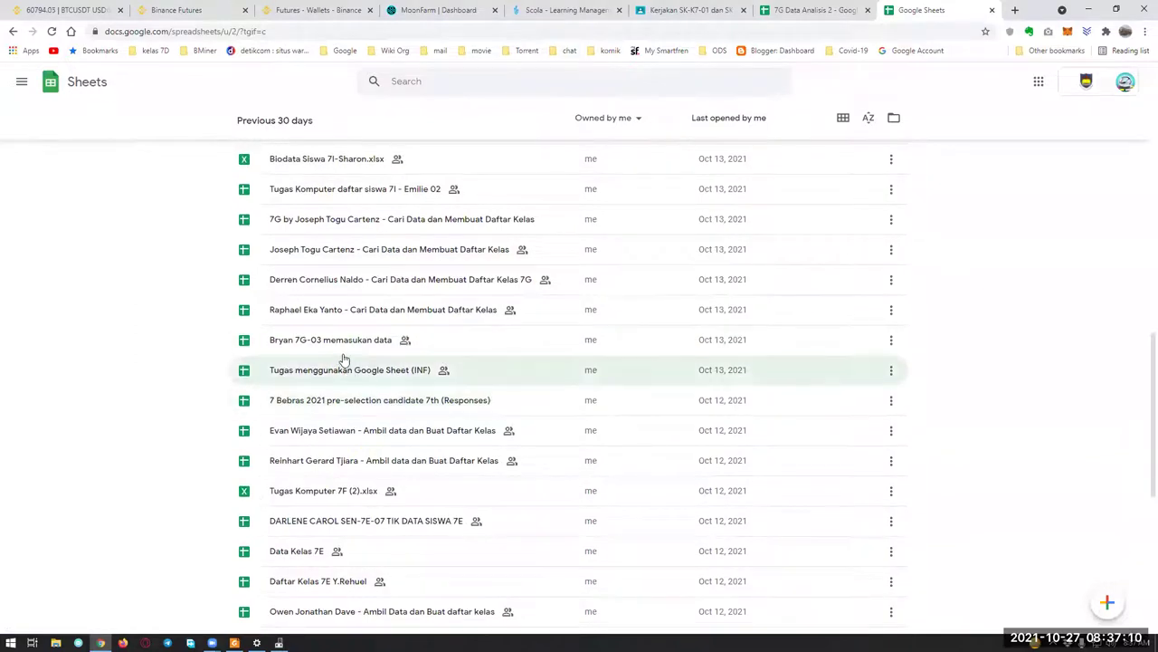
pyautogui.click(342, 346)
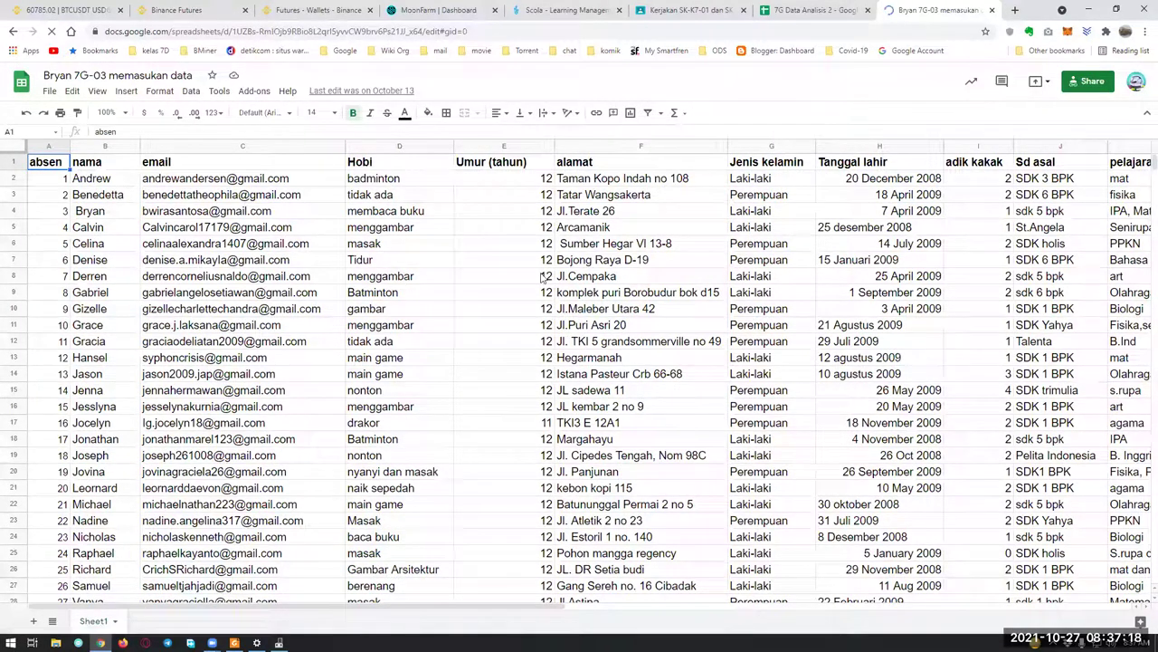
pyautogui.click(648, 276)
pyautogui.press('Right')
pyautogui.press('Right')
pyautogui.press('Right')
pyautogui.press('Right')
pyautogui.press('Right')
pyautogui.press('Right')
pyautogui.press('Right')
pyautogui.press('Right')
pyautogui.press('Right')
pyautogui.press('Right')
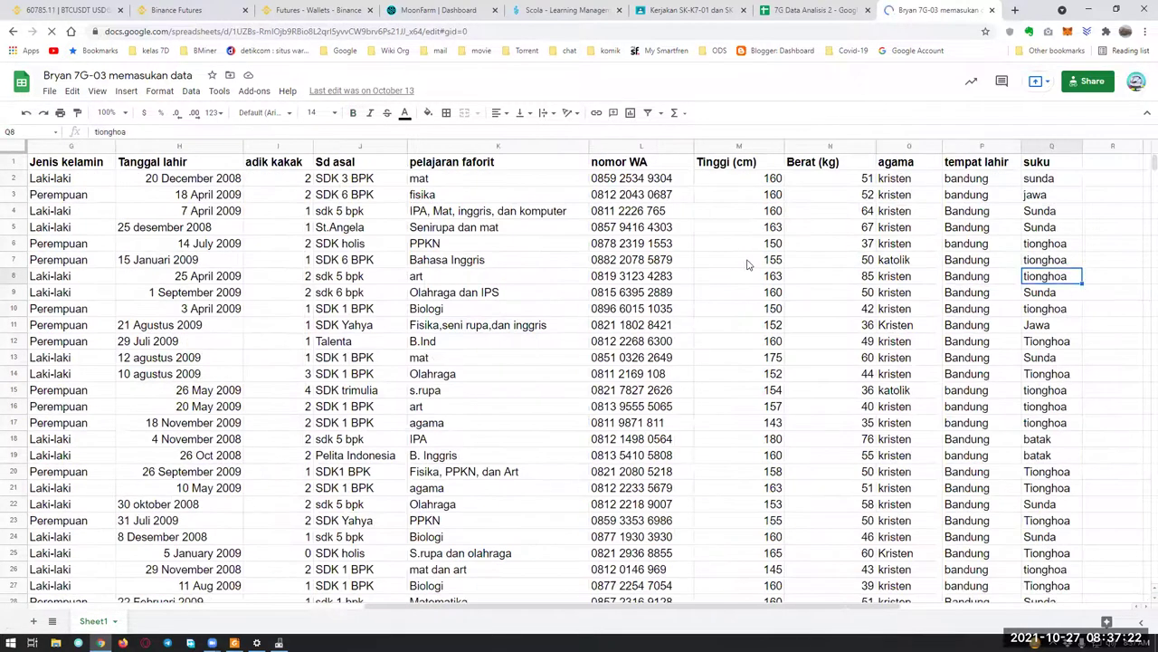
pyautogui.moveTo(749, 211); pyautogui.dragTo(744, 455)
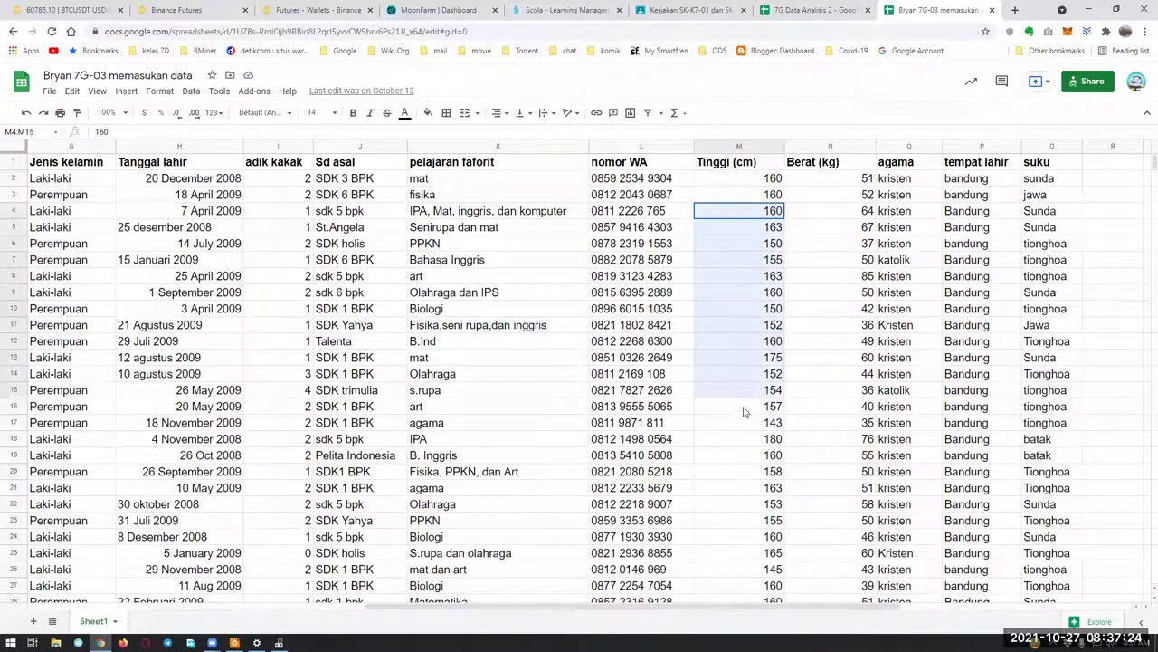
pyautogui.click(727, 394)
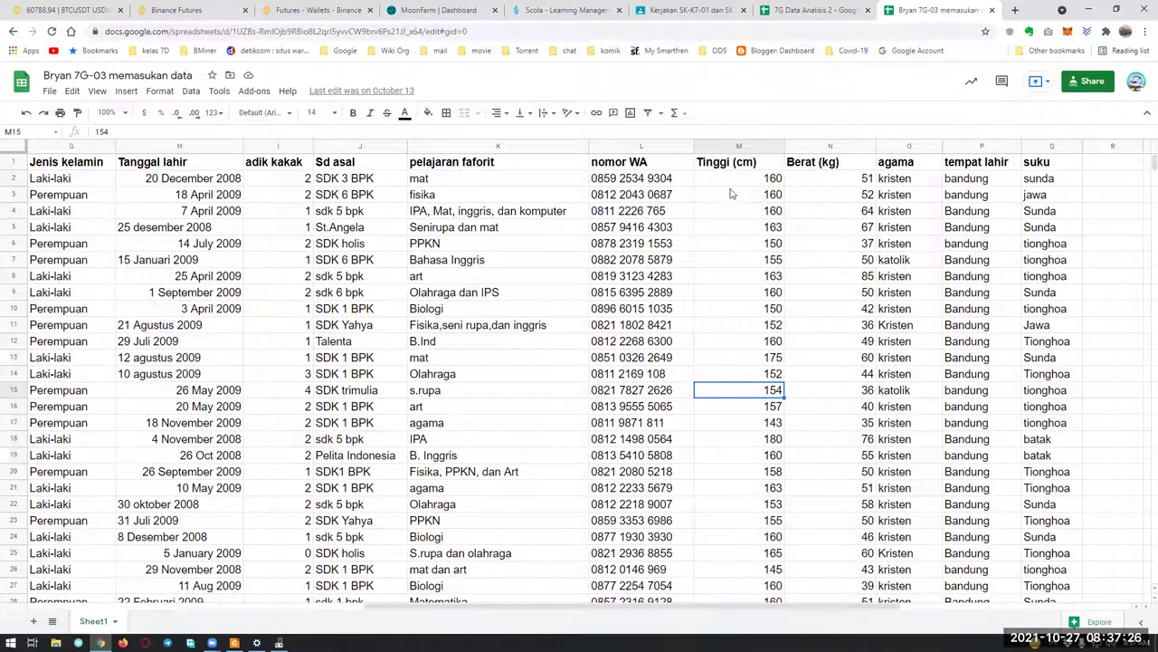
pyautogui.moveTo(730, 192); pyautogui.dragTo(719, 509)
pyautogui.click(738, 552)
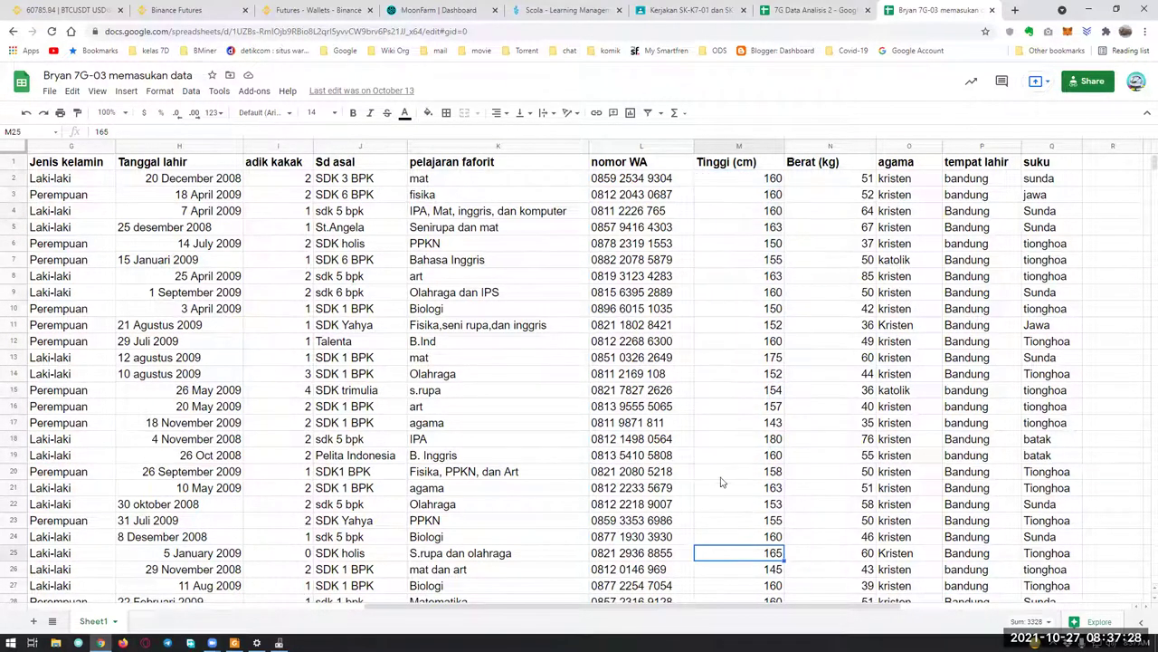
pyautogui.click(646, 147)
pyautogui.moveTo(585, 144)
pyautogui.mouseDown()
pyautogui.moveTo(4, 145)
pyautogui.moveTo(226, 148)
pyautogui.mouseUp()
# - Hide columns C through L, from email to nomor WA
pyautogui.rightClick(230, 148)
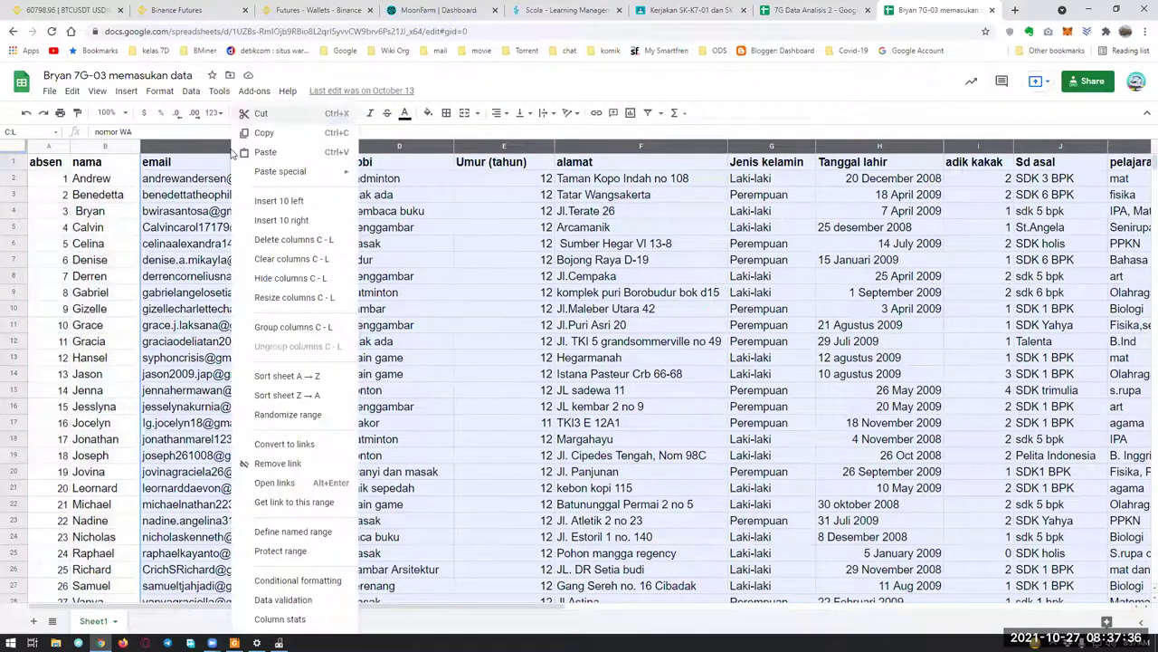
pyautogui.click(287, 279)
pyautogui.click(185, 258)
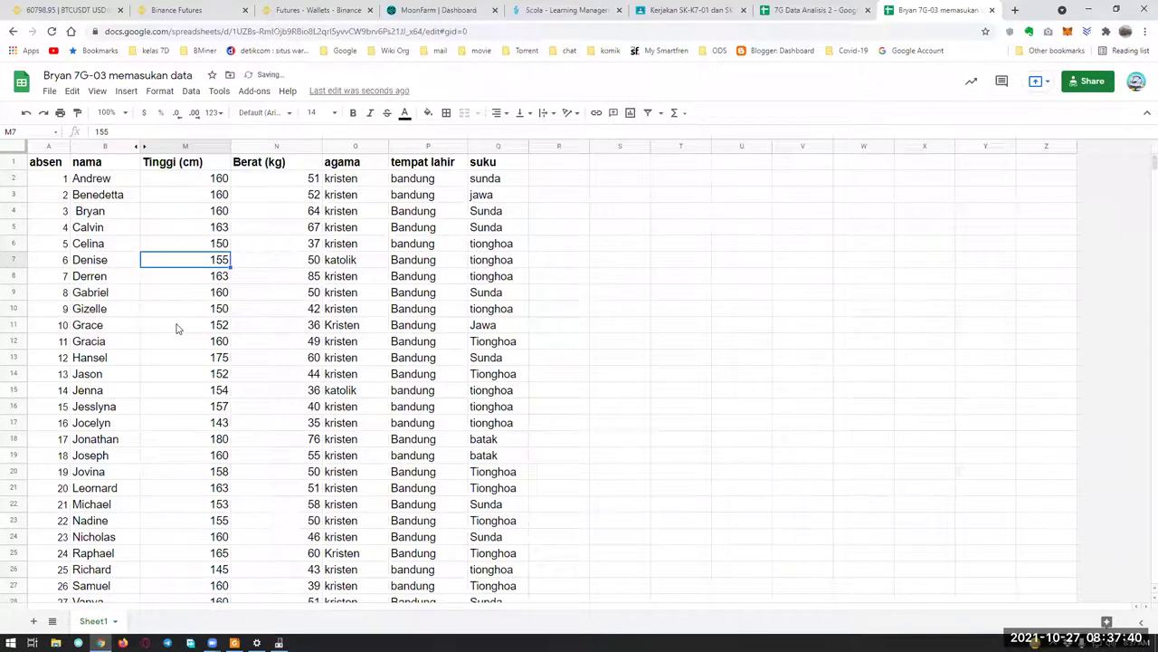
# - Check individual heights in column M, like 165 in row 25, then select empty cell M30
pyautogui.scroll(-2, 177, 330)
pyautogui.scroll(-1, 239, 403)
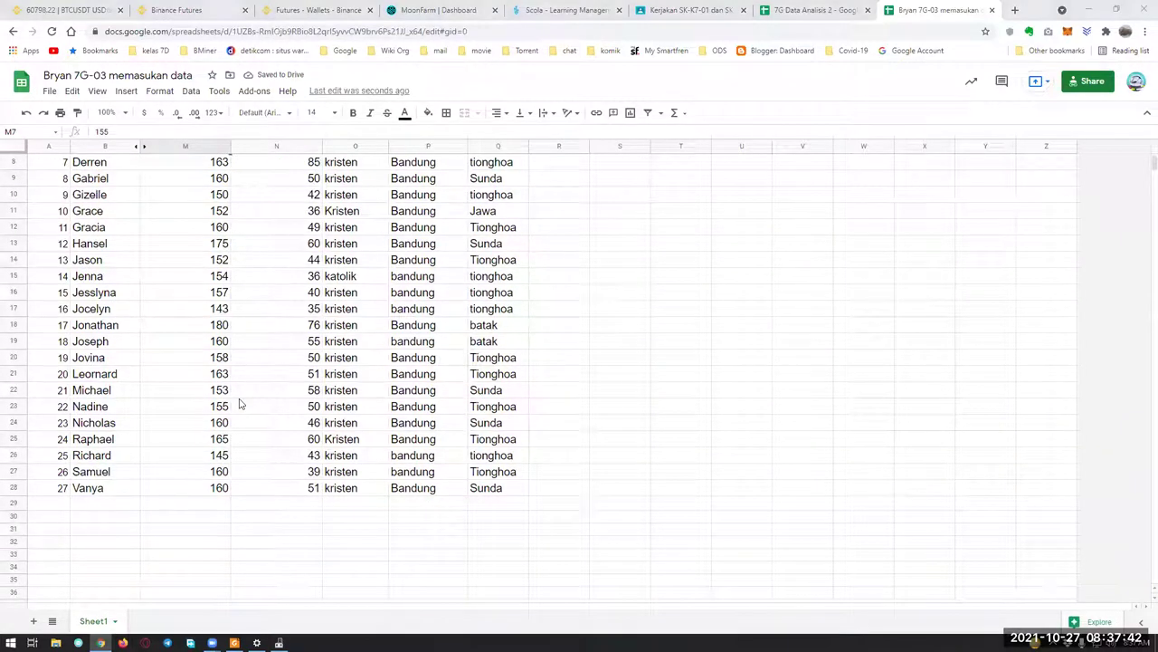
pyautogui.click(165, 518)
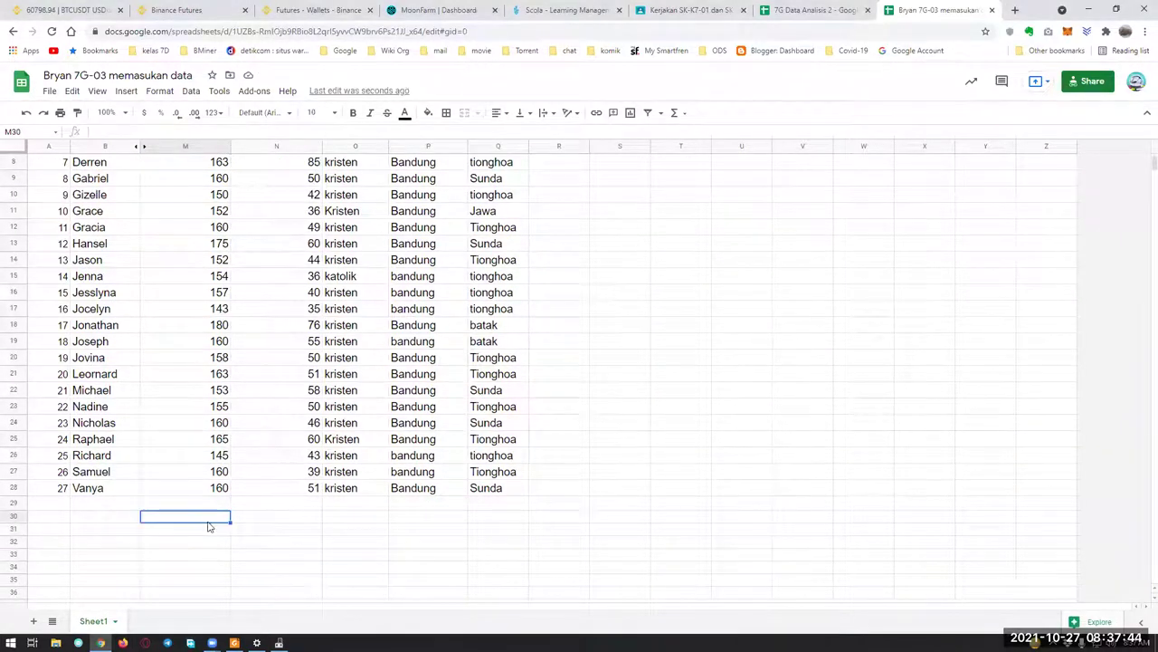
pyautogui.click(183, 361)
pyautogui.click(184, 422)
pyautogui.click(180, 297)
pyautogui.click(184, 443)
pyautogui.click(174, 520)
# - Zoom the sheet to 150% and start a formula with = in cell M30
pyautogui.click(116, 113)
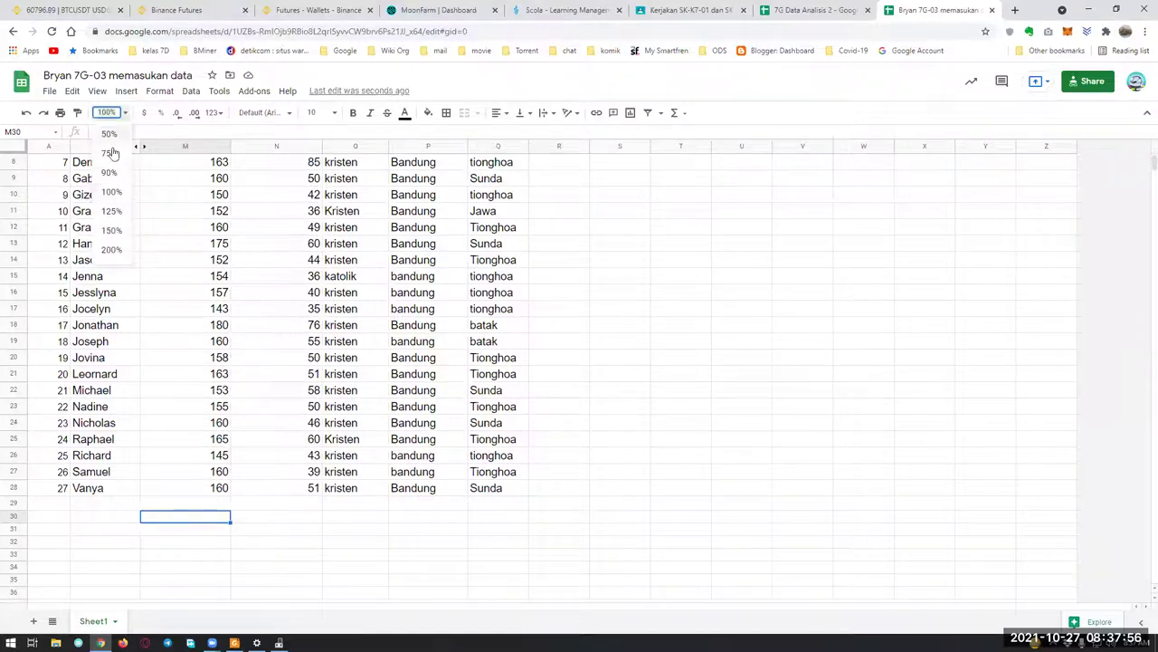
pyautogui.click(111, 230)
pyautogui.scroll(-2, 219, 321)
pyautogui.scroll(-1, 226, 332)
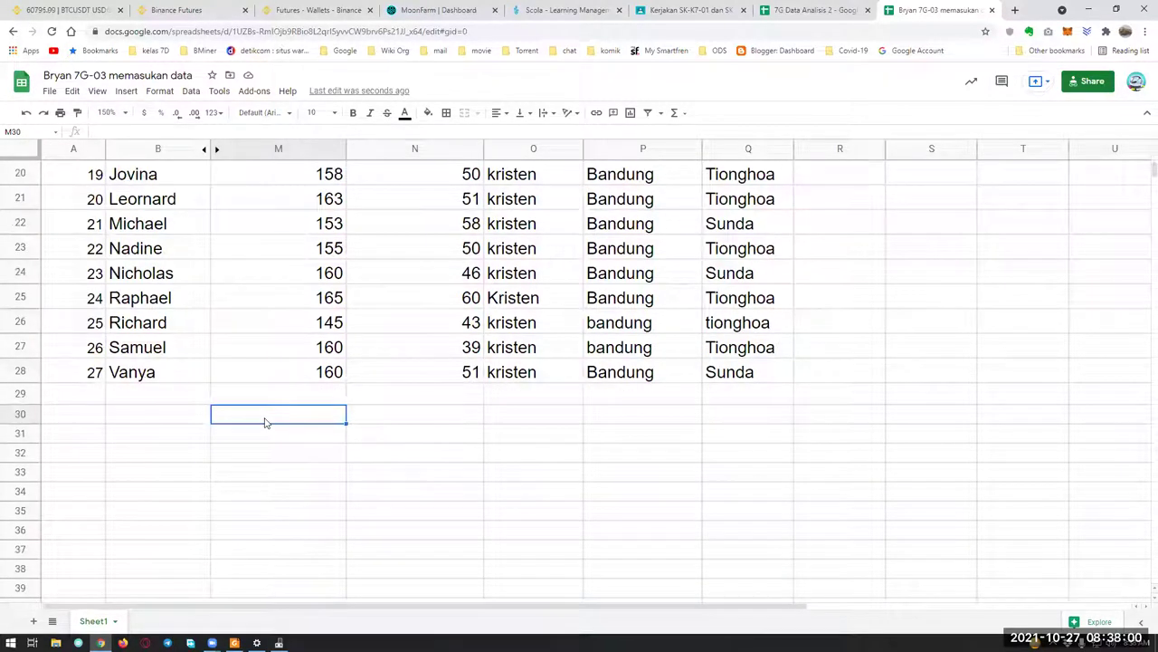
pyautogui.write('=')
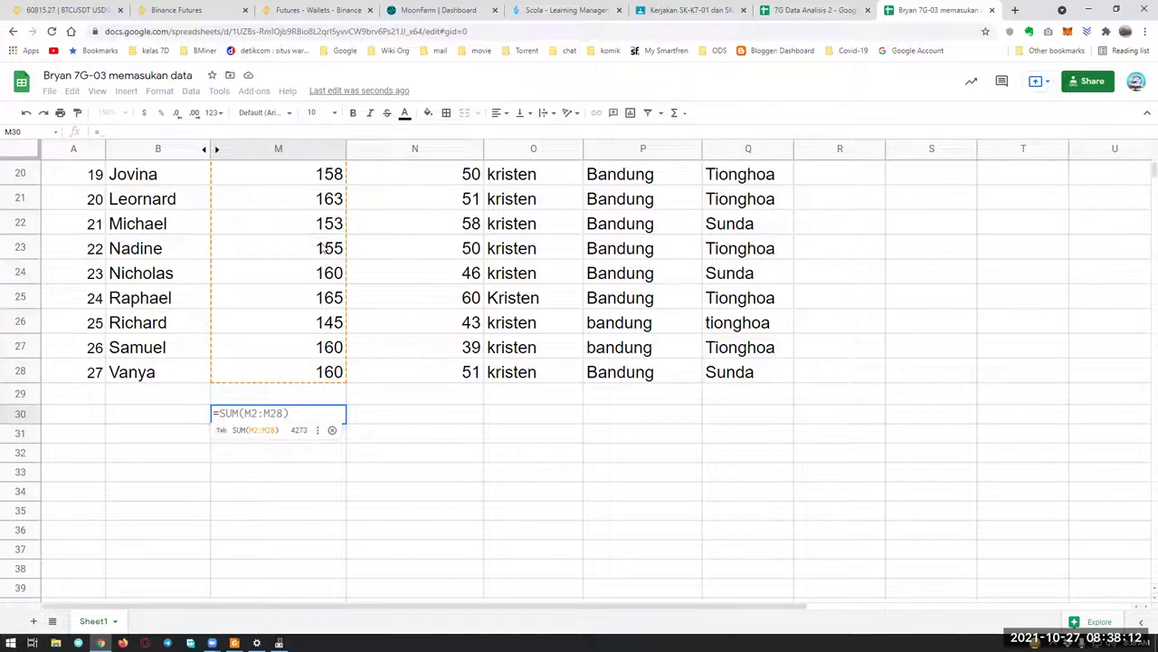
# - Enter =M23 in M30 so it shows 155, then reopen the formula to verify it
pyautogui.write('M23')
pyautogui.press('Return')
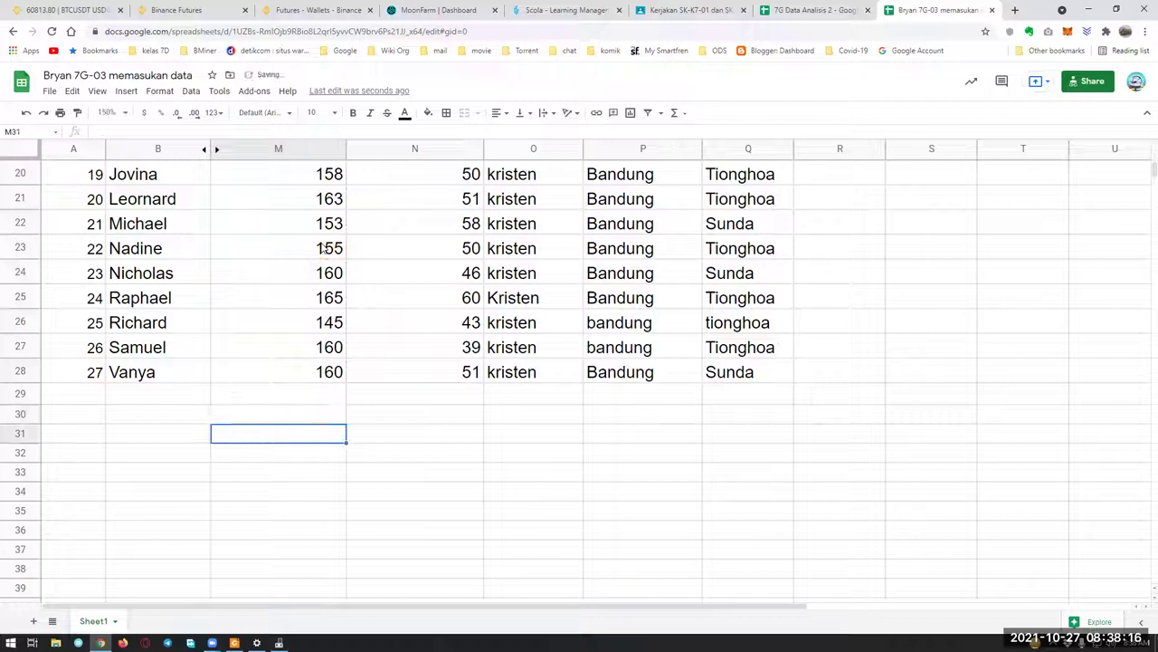
pyautogui.click(323, 421)
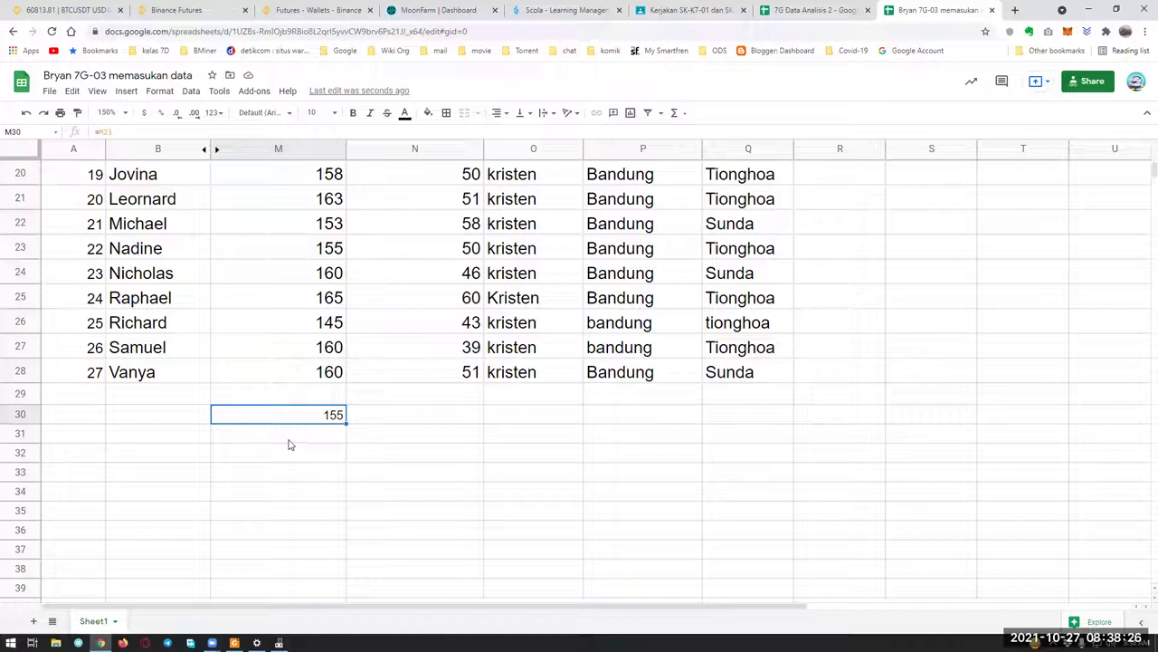
pyautogui.doubleClick(277, 413)
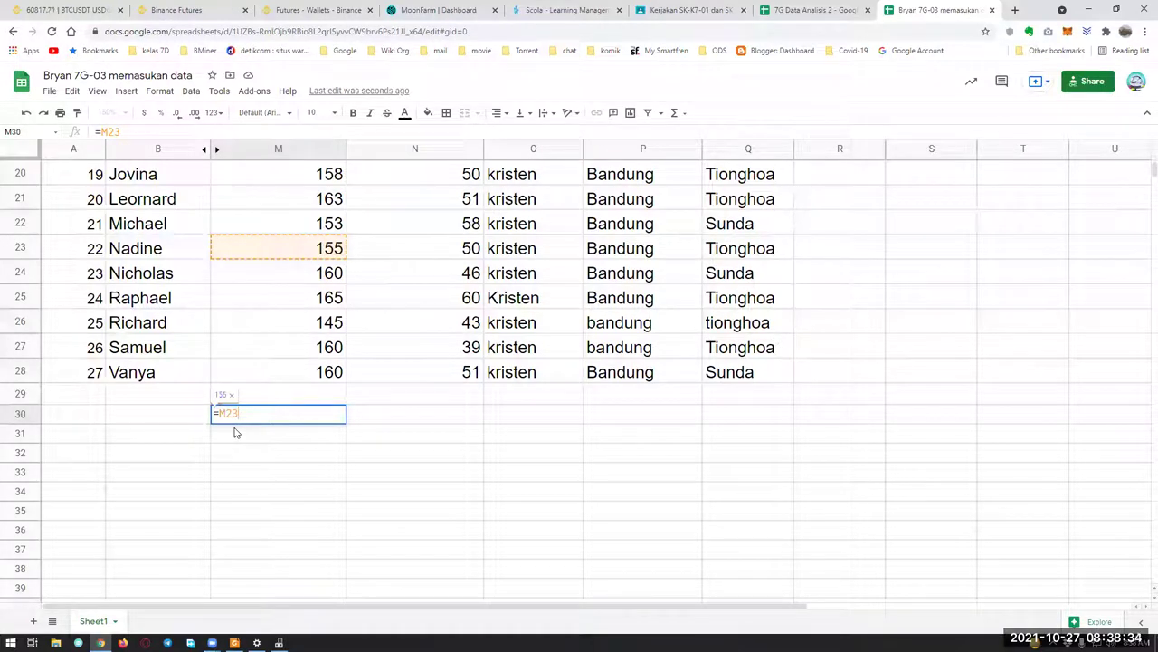
pyautogui.press('Return')
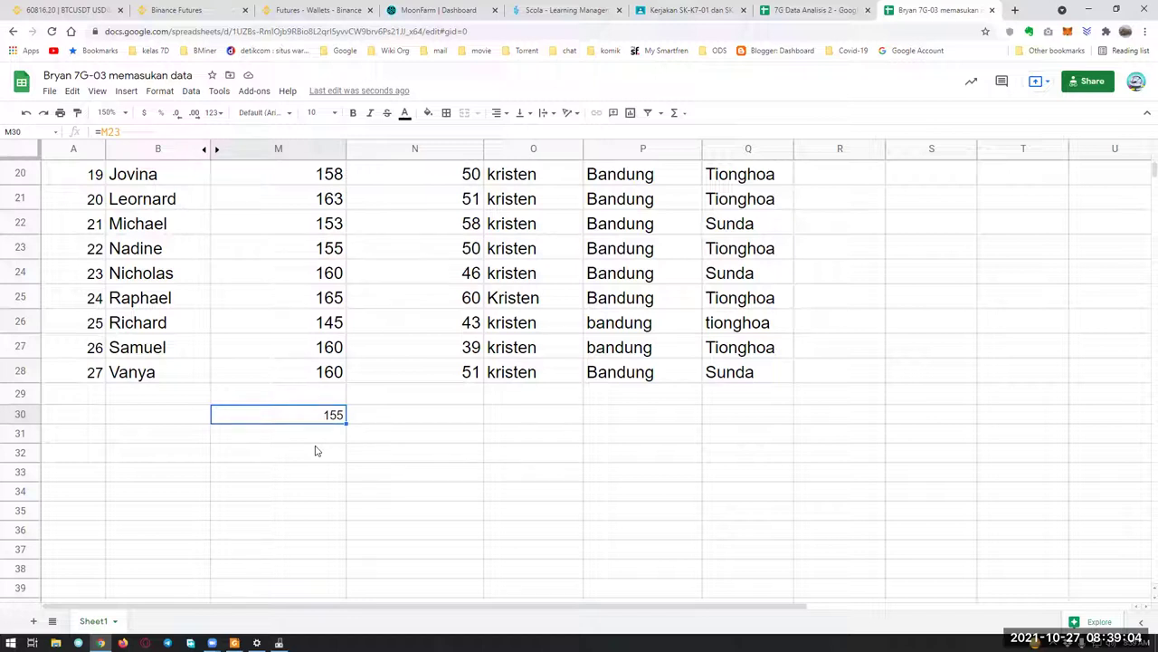
# - Extend M30's formula to =M23/2.54 so it shows 61.02362205
pyautogui.press('Return')
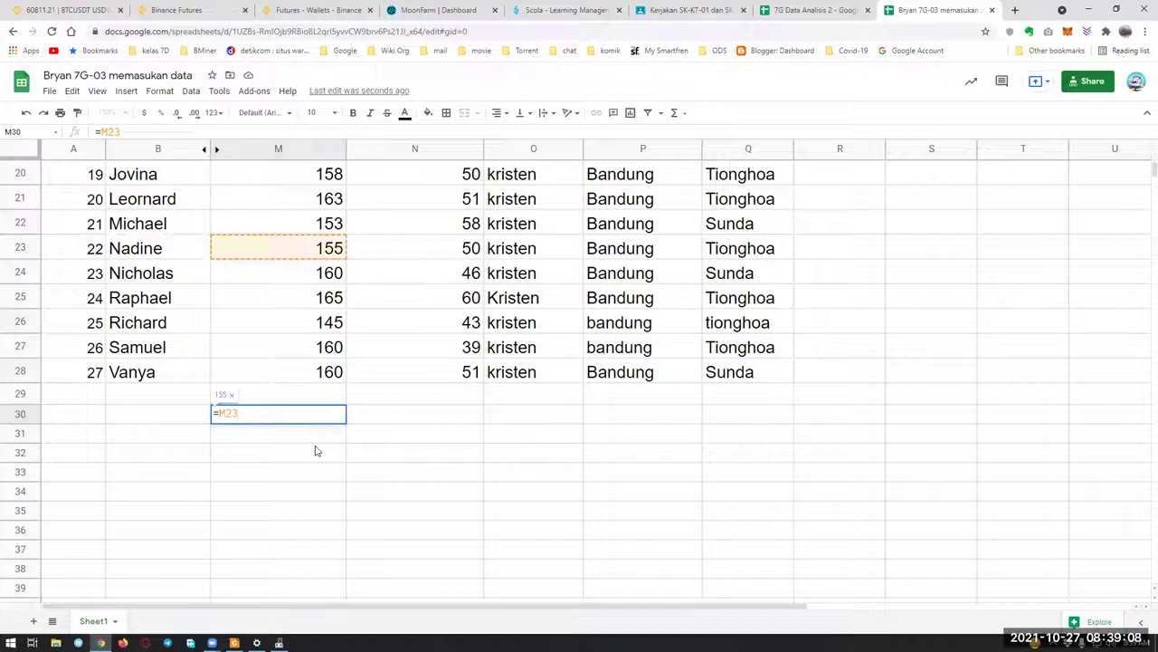
pyautogui.write('/2.54')
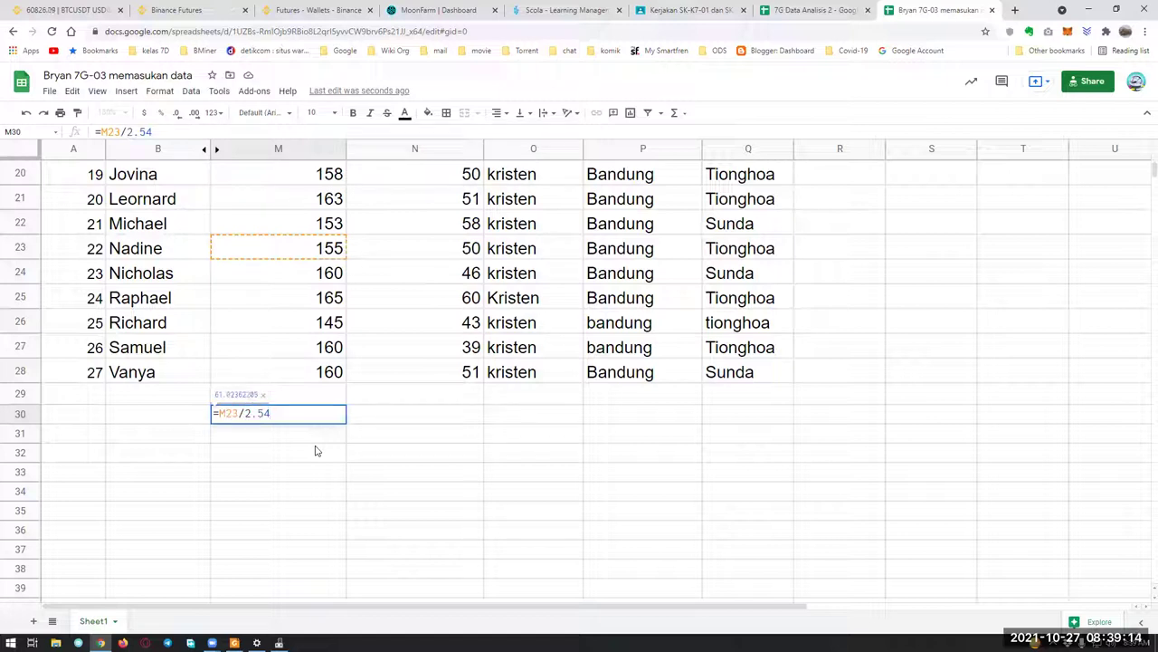
pyautogui.press('Return')
# - Select M30 and nearby empty cells to check the 61.02362205 result in the formula bar
pyautogui.click(316, 416)
pyautogui.click(299, 463)
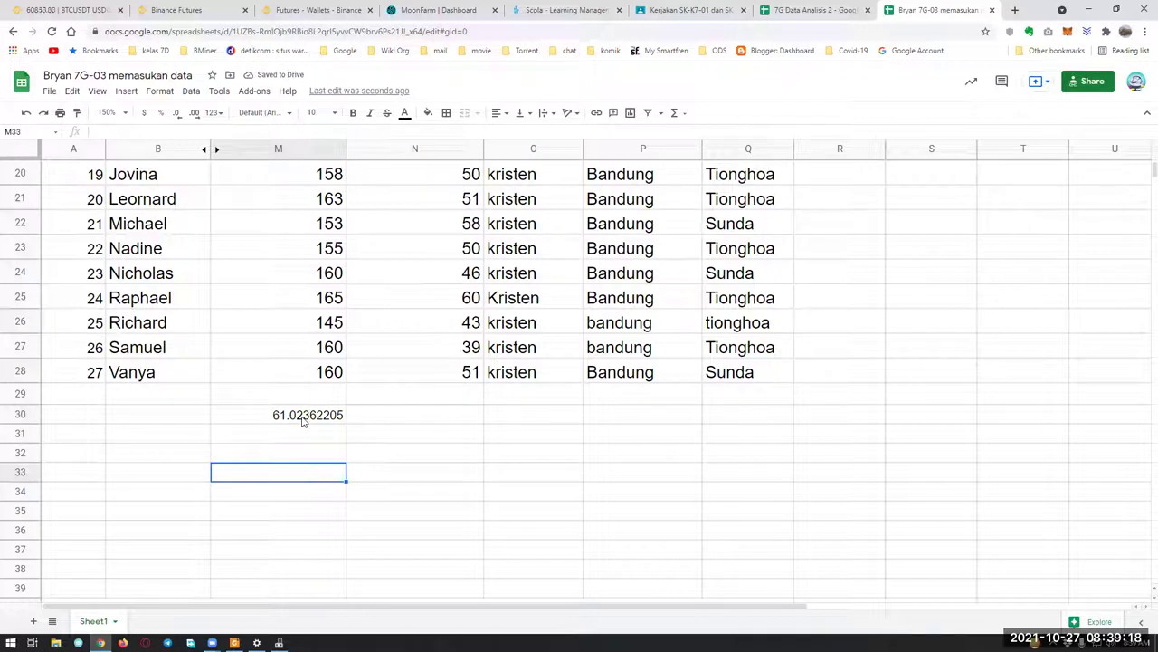
pyautogui.click(292, 421)
pyautogui.click(284, 435)
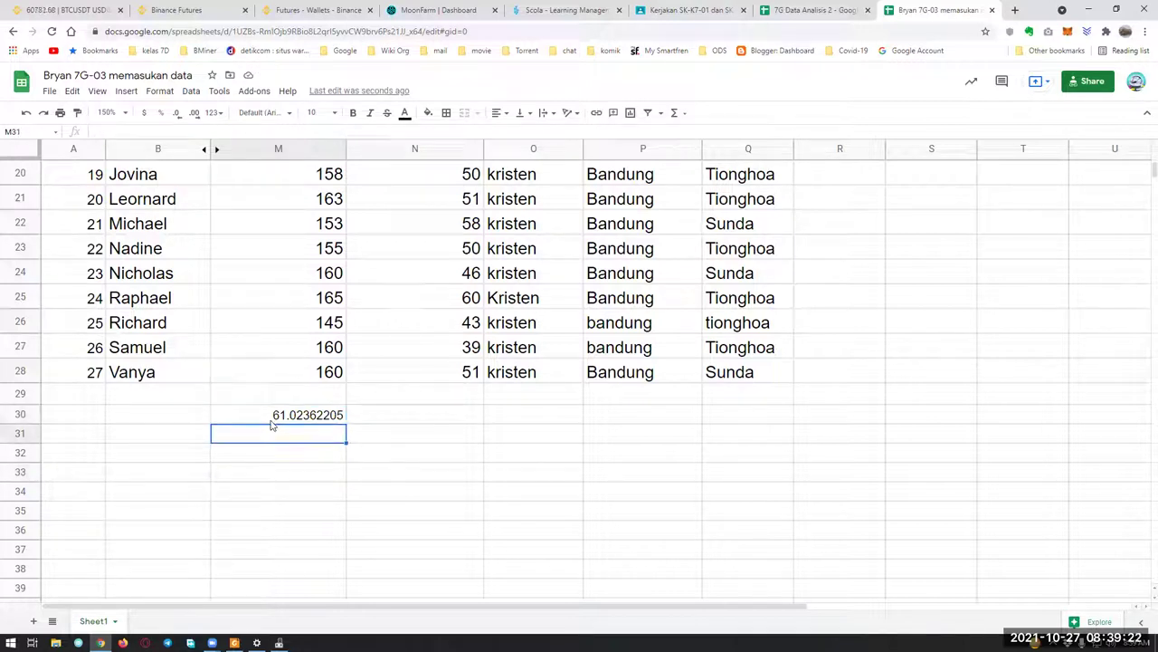
pyautogui.click(332, 421)
pyautogui.click(325, 464)
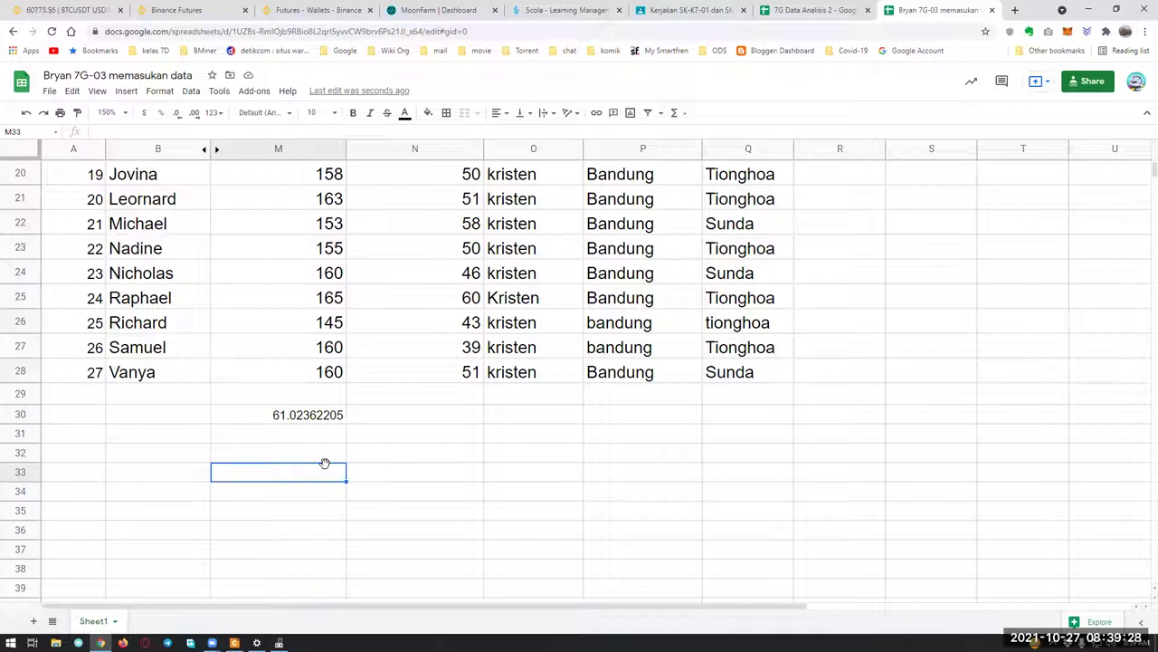
pyautogui.click(323, 421)
pyautogui.click(405, 424)
pyautogui.click(383, 470)
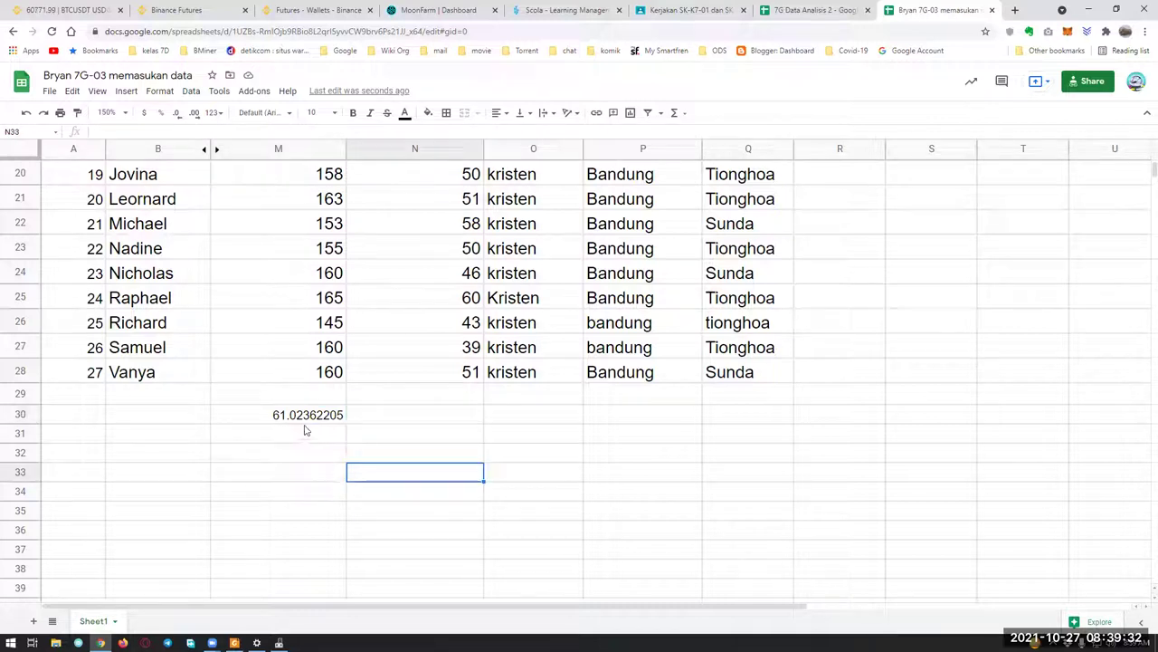
pyautogui.click(306, 418)
pyautogui.click(438, 476)
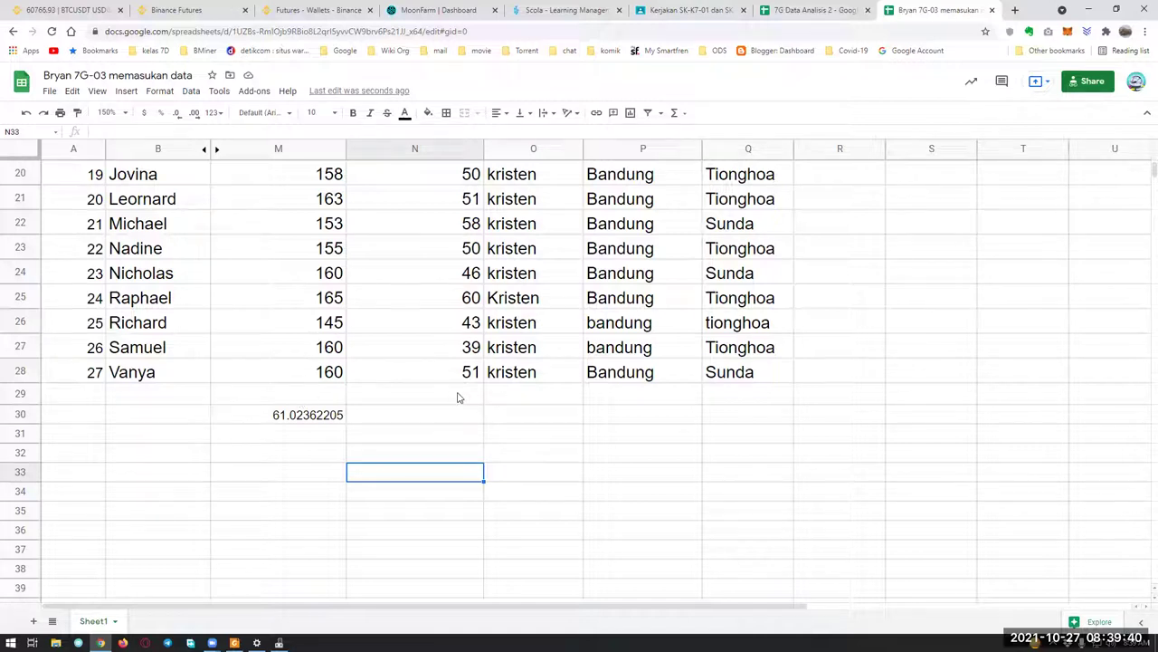
pyautogui.click(315, 418)
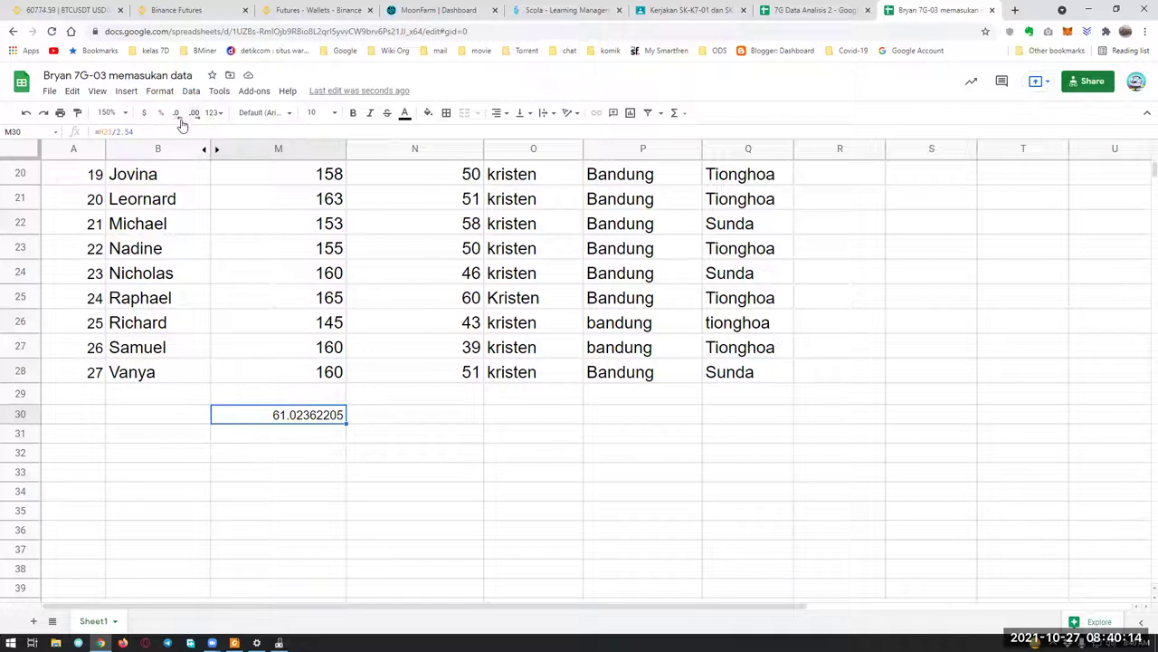
# - Decrease M30's decimal places until it shows the whole number 61
pyautogui.click(179, 118)
pyautogui.click(178, 118)
pyautogui.click(178, 117)
pyautogui.click(179, 117)
pyautogui.click(178, 117)
pyautogui.click(178, 118)
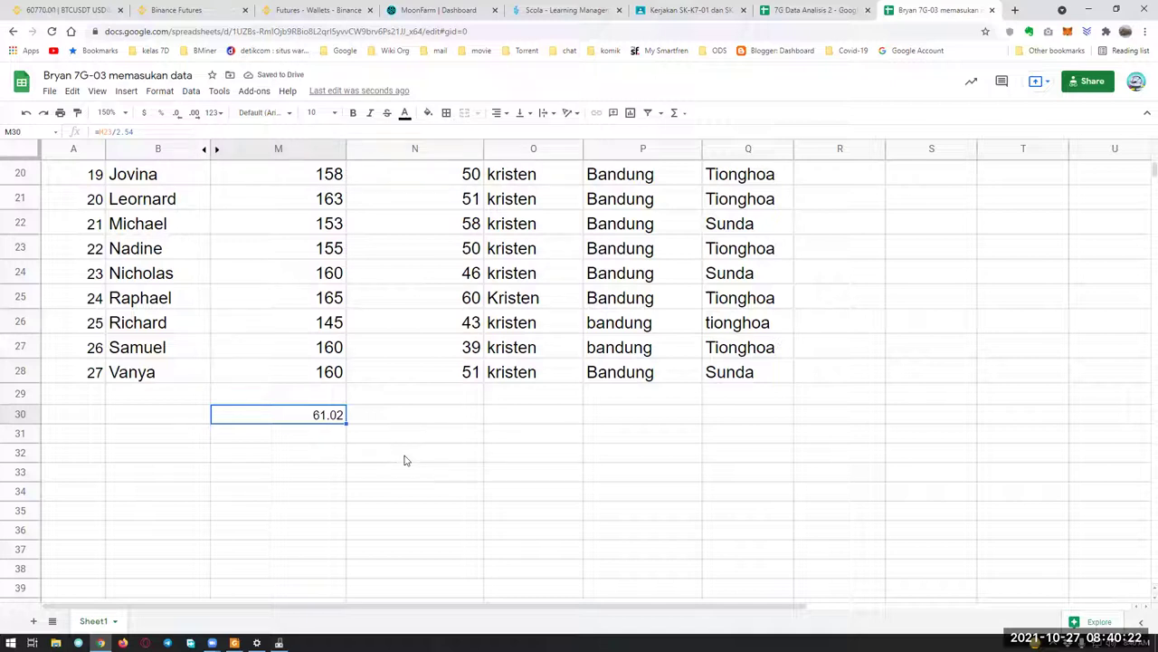
pyautogui.click(177, 118)
pyautogui.click(177, 119)
pyautogui.click(177, 118)
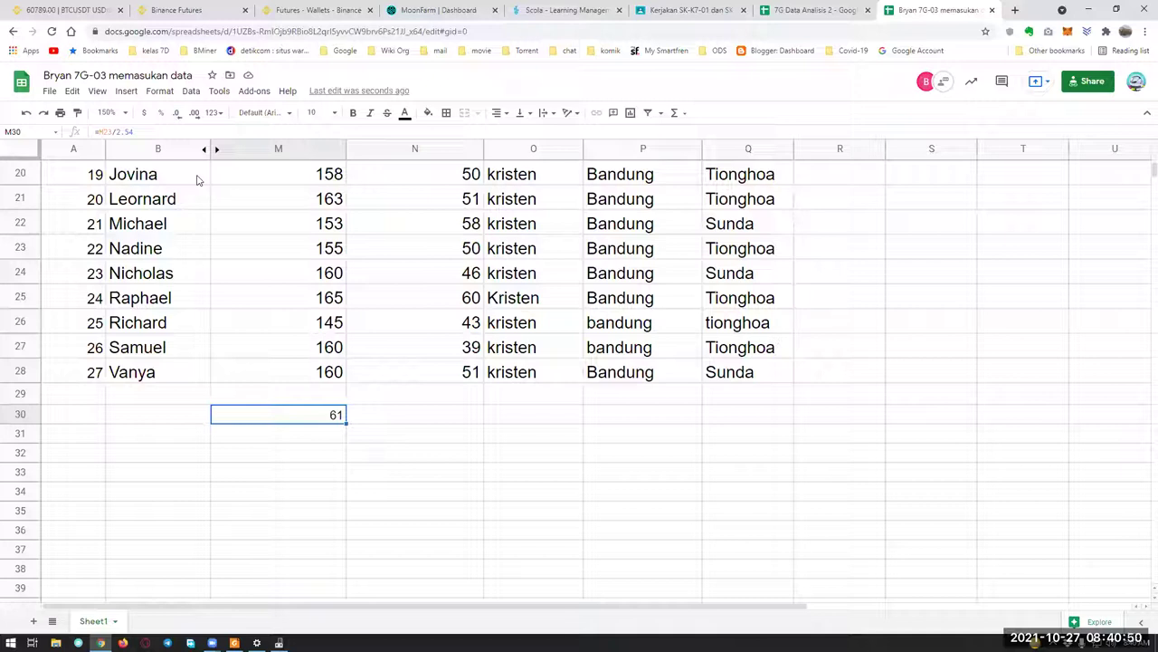
# - Add decimal places back to M30 to show a longer value
pyautogui.click(196, 116)
pyautogui.click(197, 119)
pyautogui.click(197, 119)
pyautogui.click(197, 119)
pyautogui.click(197, 119)
pyautogui.click(196, 118)
pyautogui.click(195, 117)
pyautogui.click(196, 117)
pyautogui.click(195, 118)
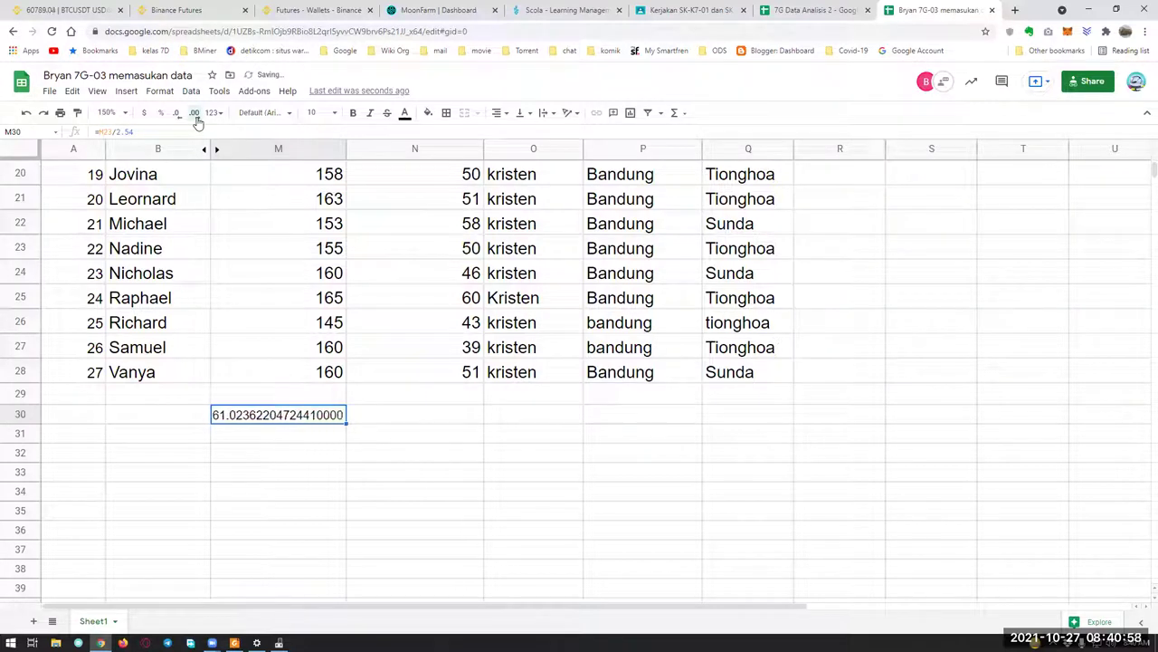
# - Trim M30's decimals back down to two places, showing 61.02
pyautogui.click(179, 120)
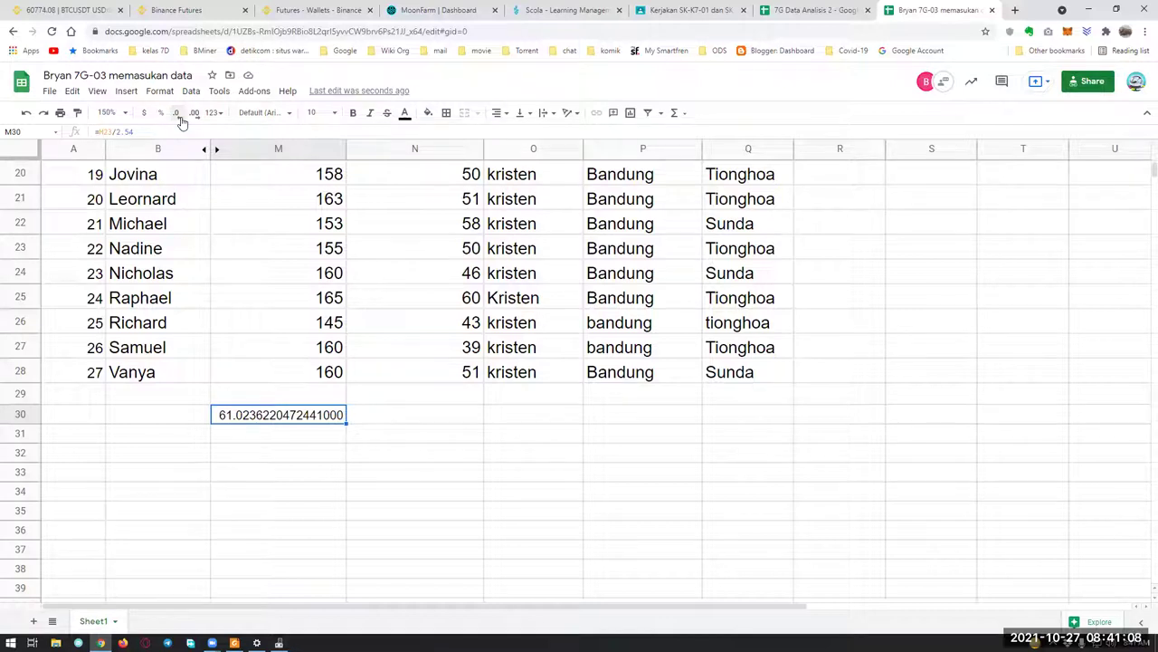
pyautogui.click(180, 120)
pyautogui.click(180, 119)
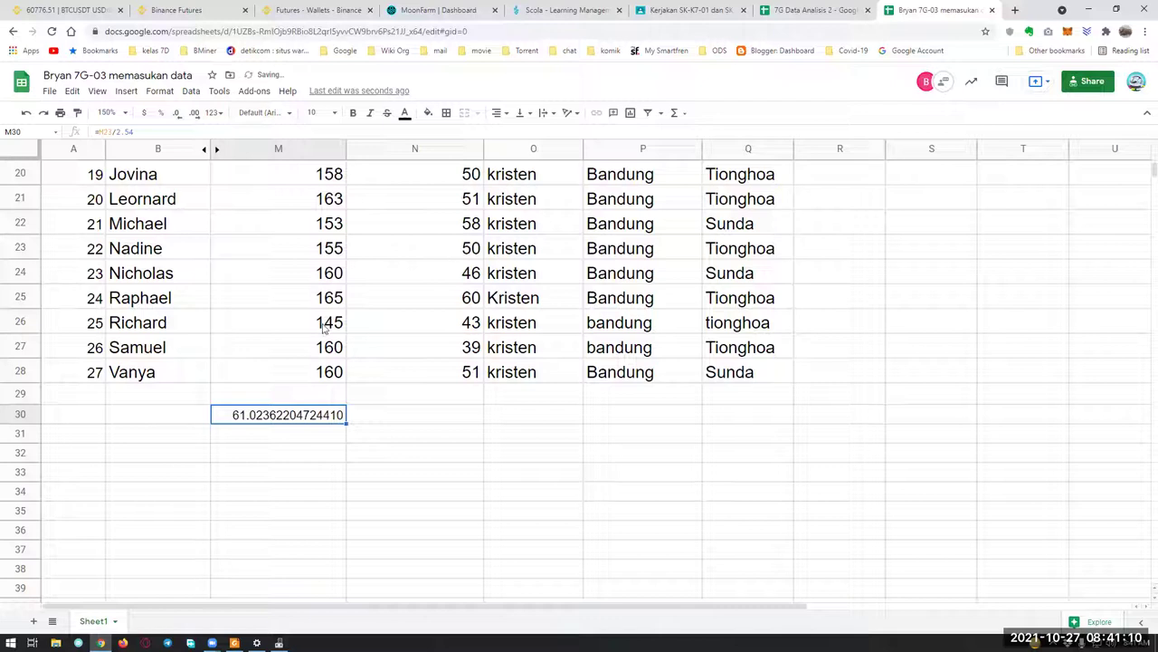
pyautogui.click(178, 119)
pyautogui.click(179, 120)
pyautogui.click(178, 120)
pyautogui.click(178, 119)
pyautogui.click(179, 119)
pyautogui.click(180, 120)
pyautogui.click(179, 120)
pyautogui.click(179, 119)
pyautogui.click(179, 120)
pyautogui.click(180, 120)
pyautogui.click(179, 119)
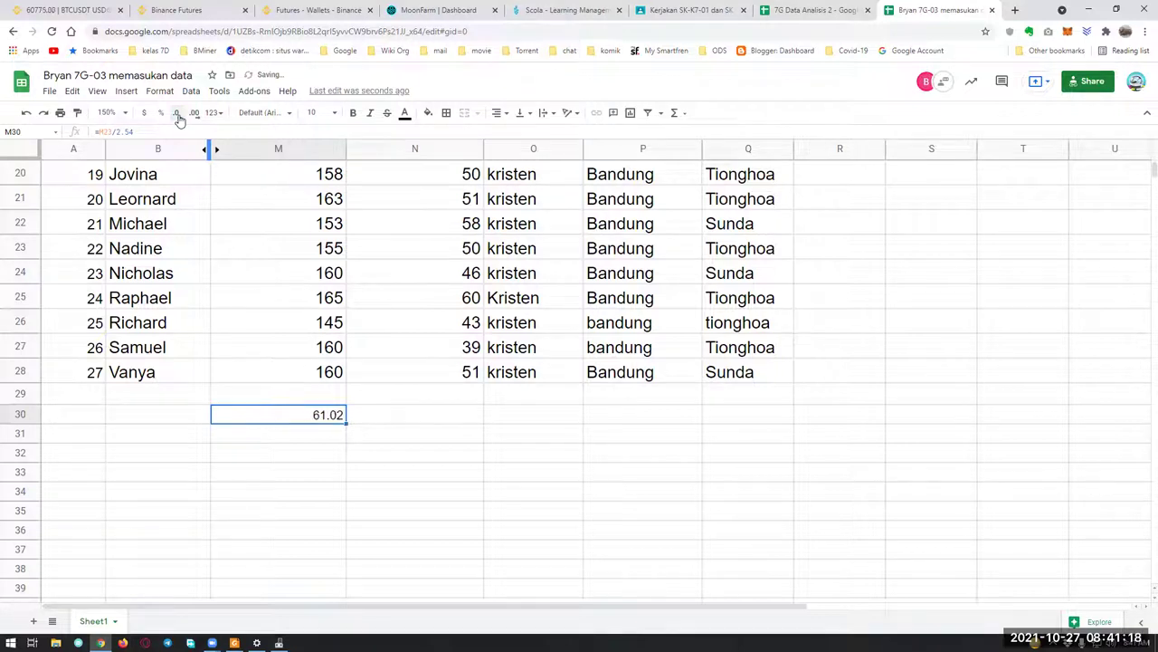
pyautogui.click(179, 120)
pyautogui.click(180, 119)
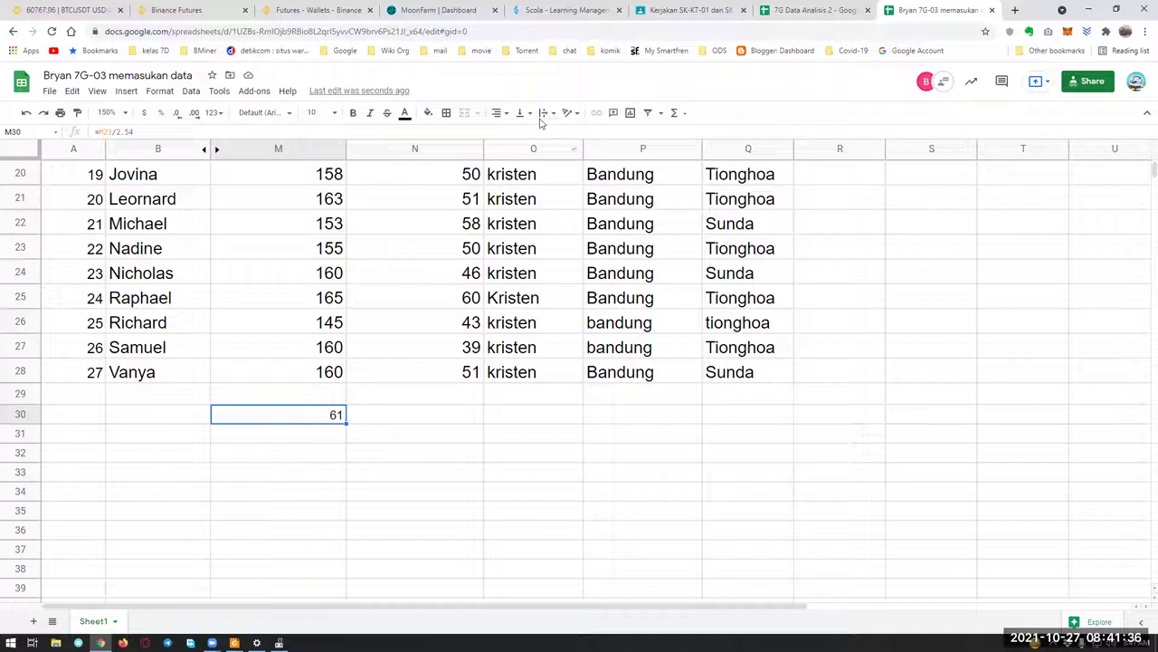
# - In 7G Data Analisis 2, enter 'Cell Refrence' in A6 and '=M23' as text in A7
pyautogui.click(800, 9)
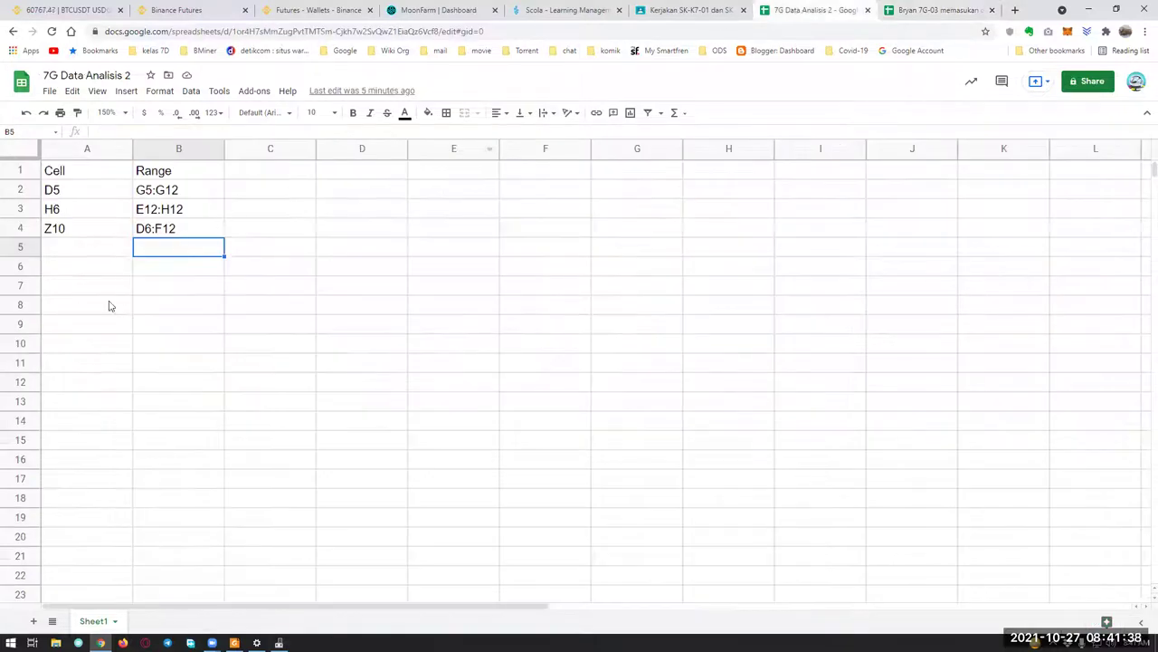
pyautogui.click(79, 267)
pyautogui.write('Cell Refrence')
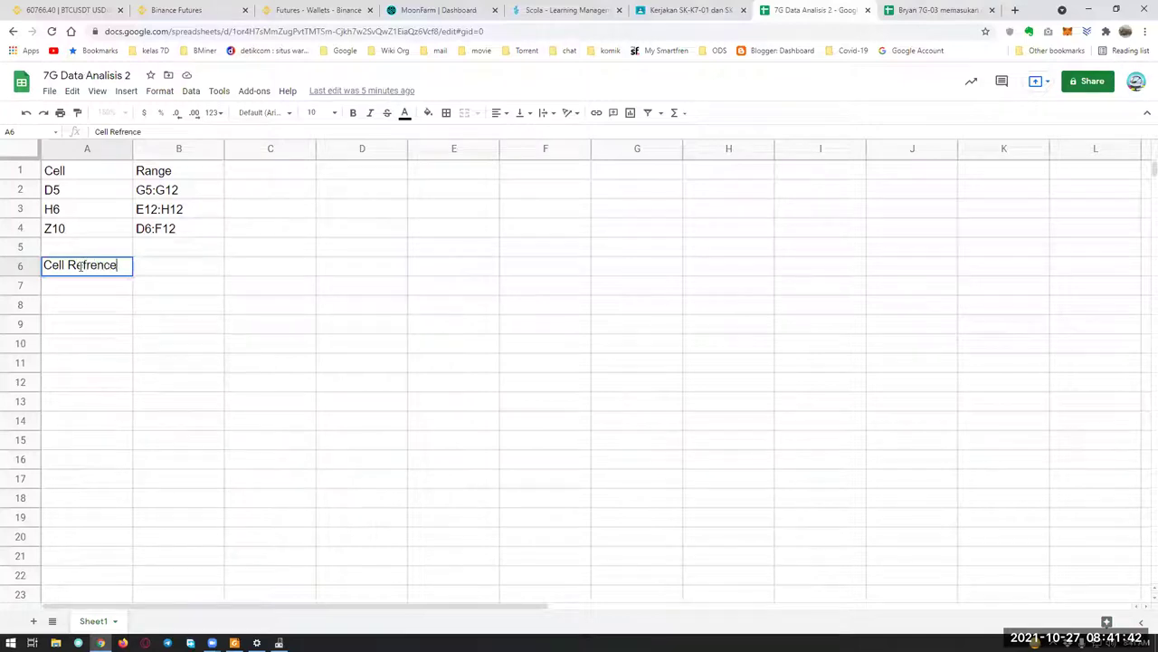
pyautogui.press('Return')
pyautogui.write("'=")
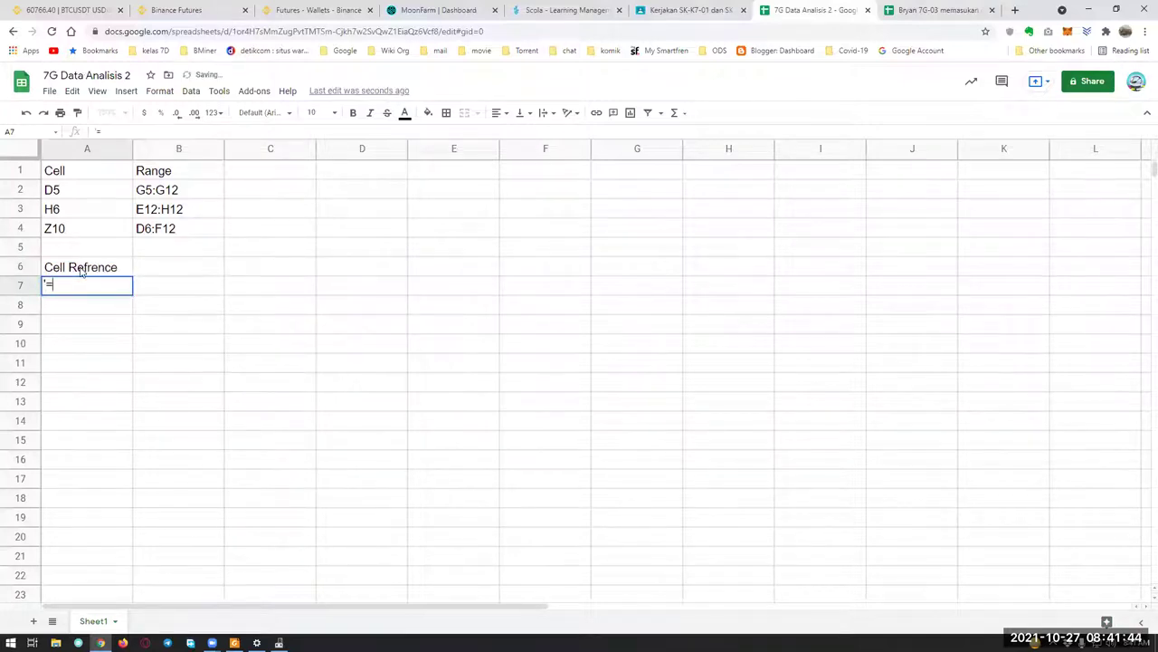
pyautogui.write('M23')
pyautogui.press('Return')
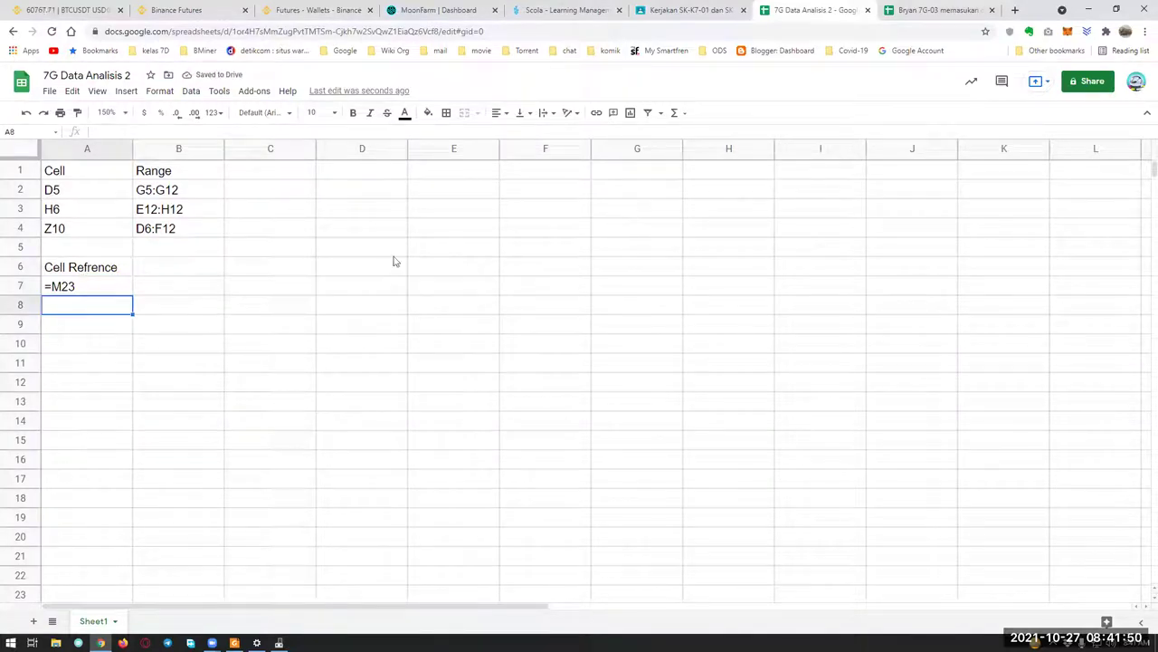
# - Note 'Cell Formatting' and 'digit di belakang koma' in A9:A10, then select B2:B4
pyautogui.press('Down')
pyautogui.write('Cell Formating')
pyautogui.press('BackSpace')
pyautogui.press('BackSpace')
pyautogui.press('BackSpace')
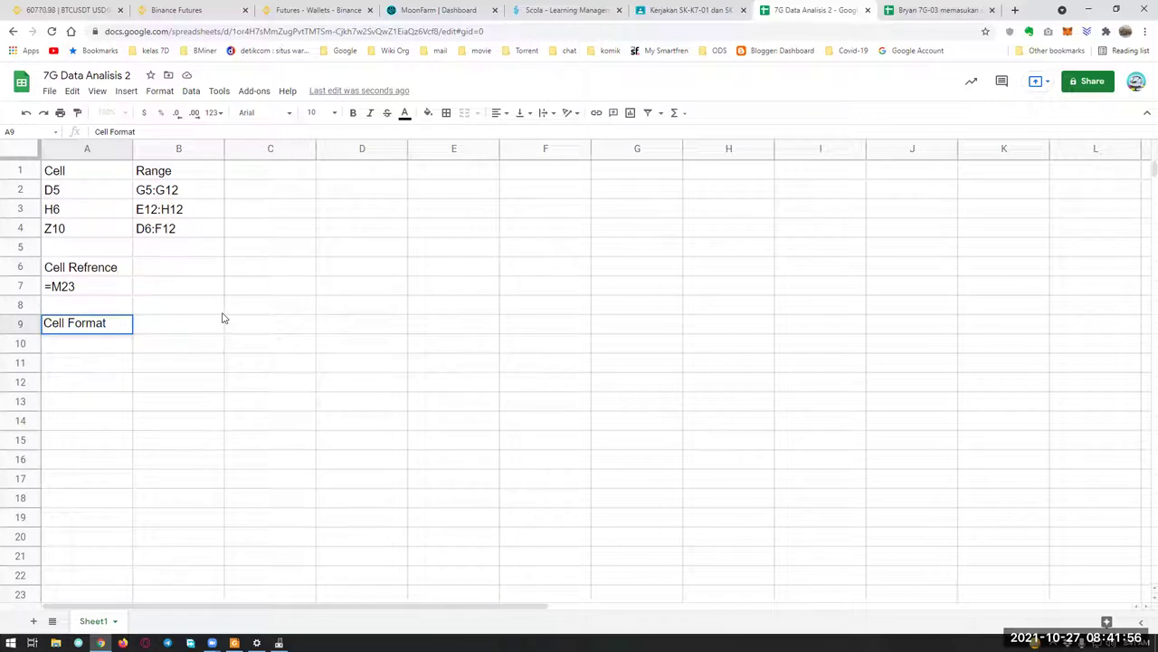
pyautogui.write('ing')
pyautogui.press('BackSpace')
pyautogui.press('BackSpace')
pyautogui.press('BackSpace')
pyautogui.write('ting')
pyautogui.press('Return')
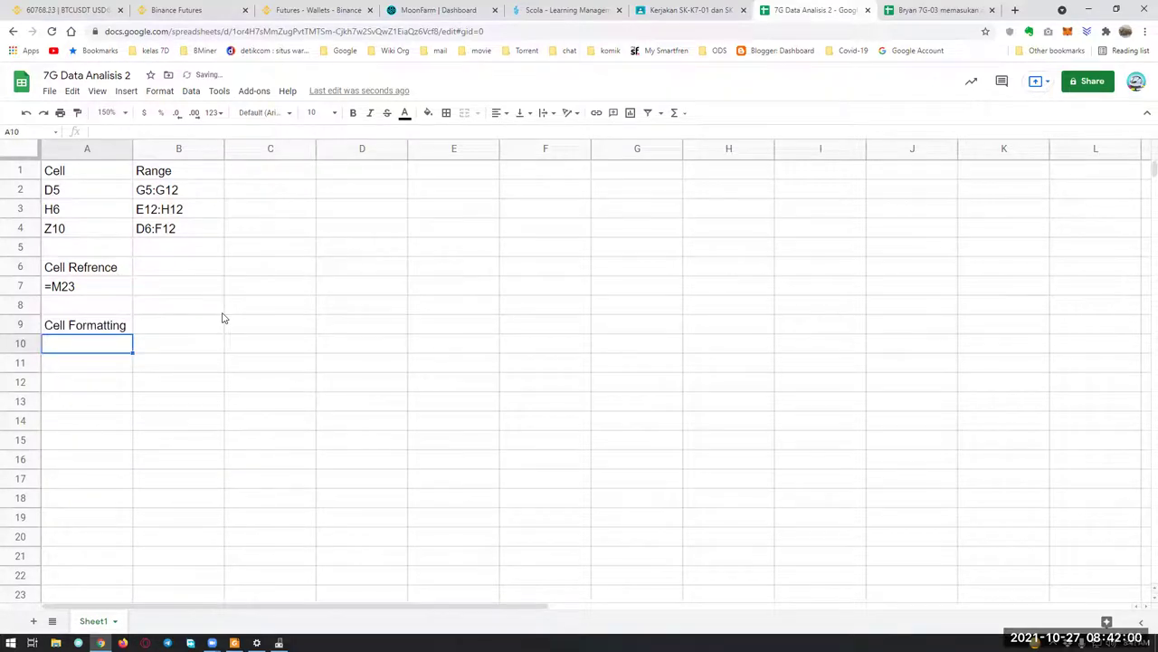
pyautogui.write('digit di belak')
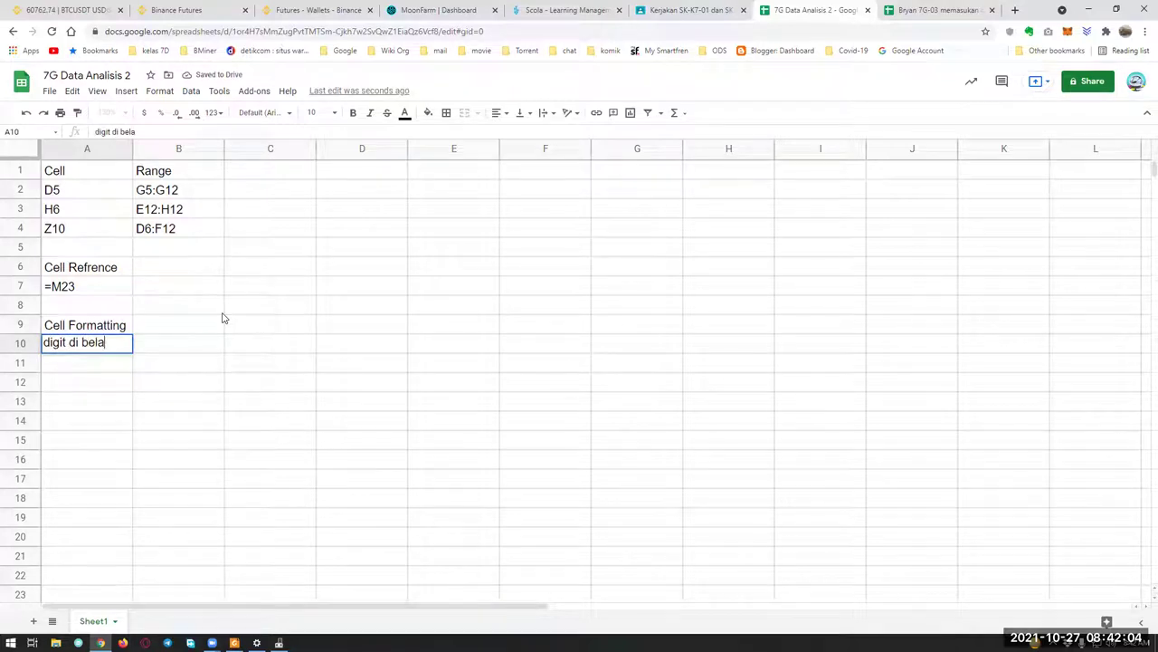
pyautogui.write('ang koma')
pyautogui.press('Return')
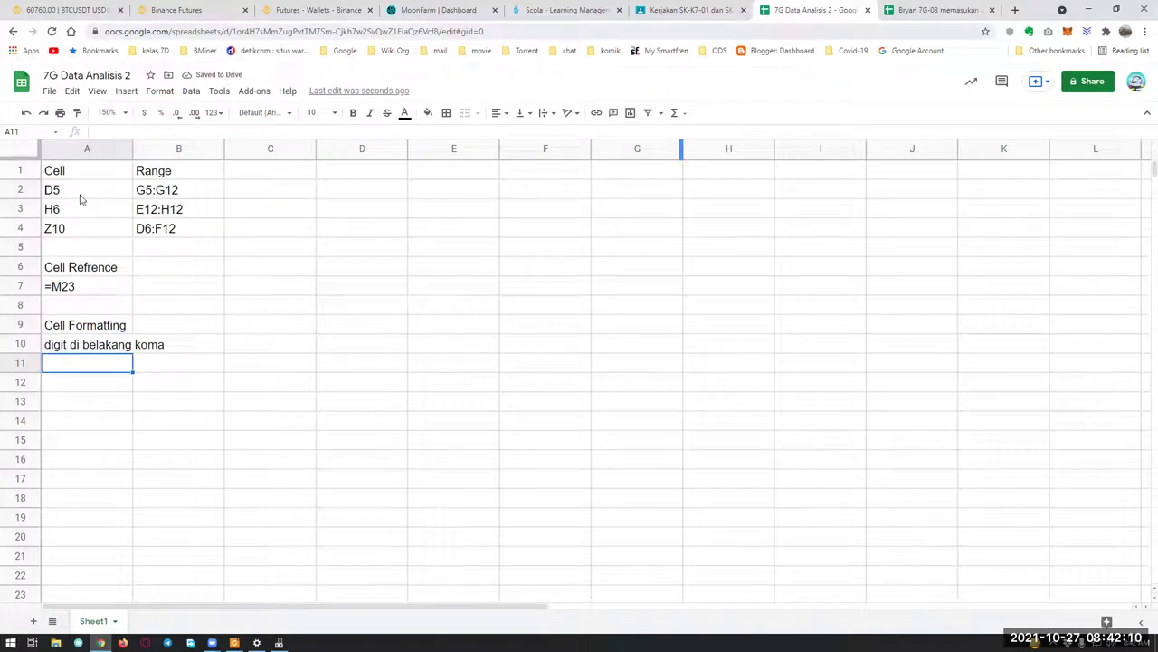
pyautogui.moveTo(80, 192); pyautogui.dragTo(83, 232)
pyautogui.moveTo(175, 189); pyautogui.dragTo(176, 233)
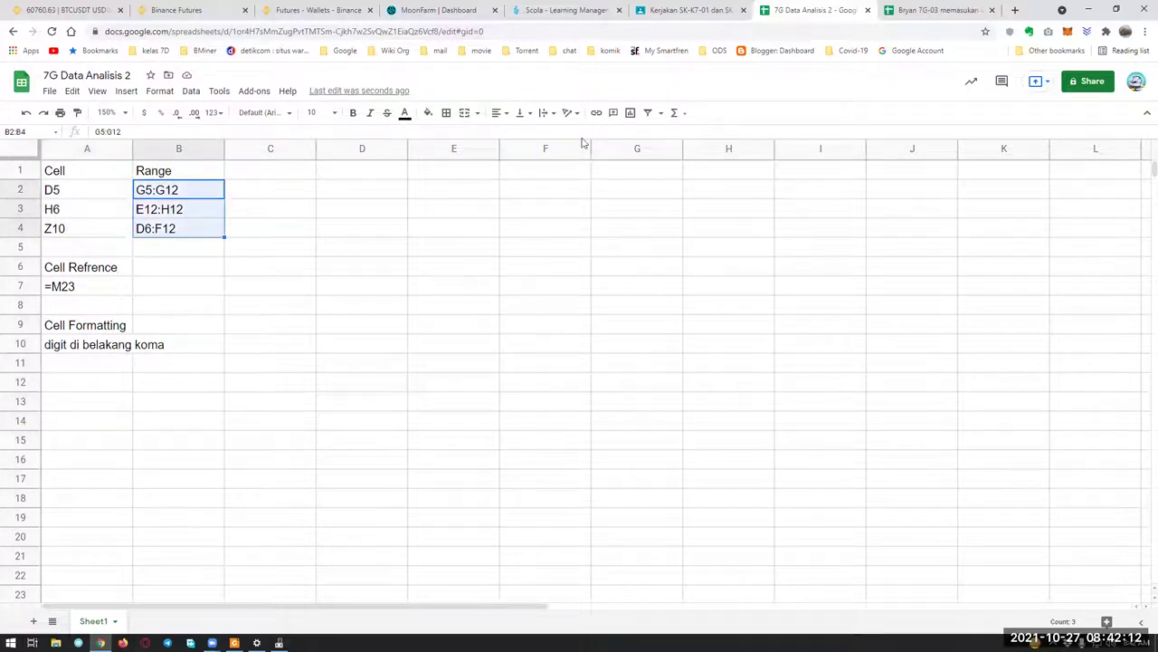
# - In the student data sheet, clear the M30 result and select the height column M2:M28
pyautogui.hotkey('ctrl', 'Tab')
pyautogui.click(366, 460)
pyautogui.click(319, 423)
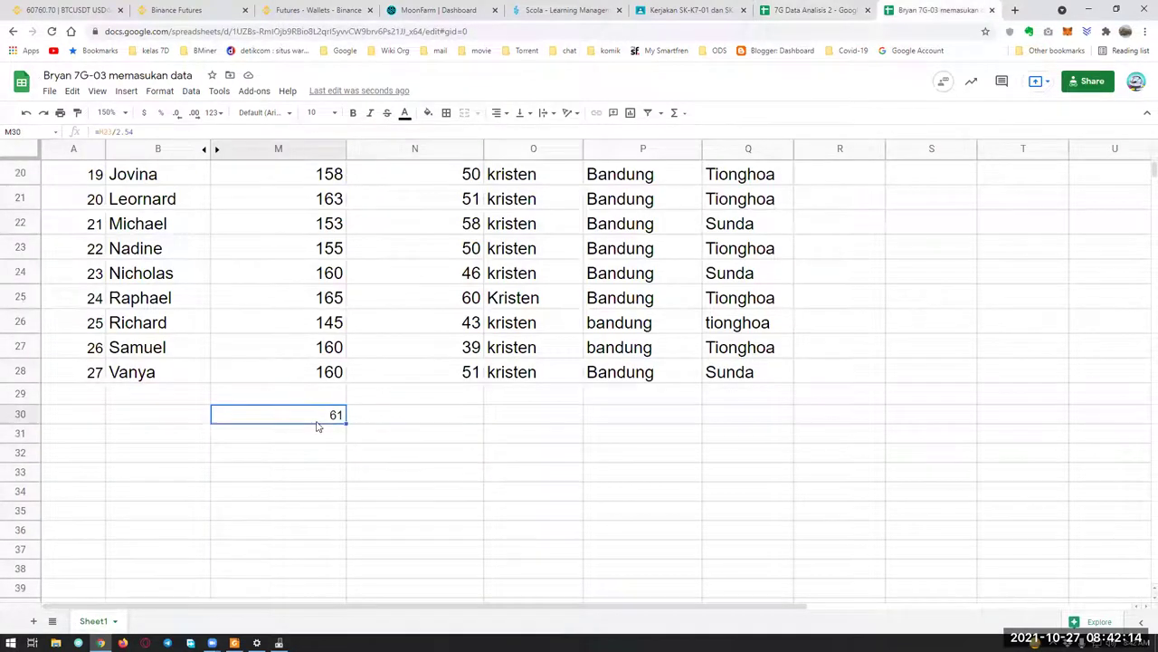
pyautogui.press('Delete')
pyautogui.press('Up')
pyautogui.press('Up')
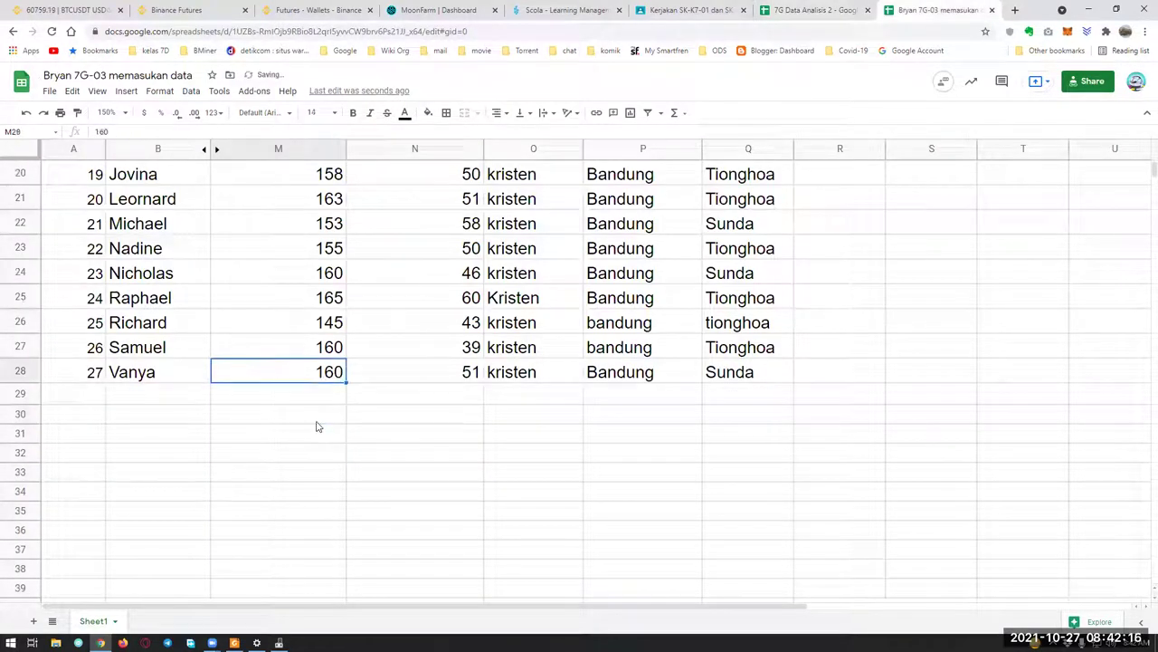
pyautogui.hotkey('ctrl', 'shift', 'Up')
pyautogui.hotkey('shift', 'Down')
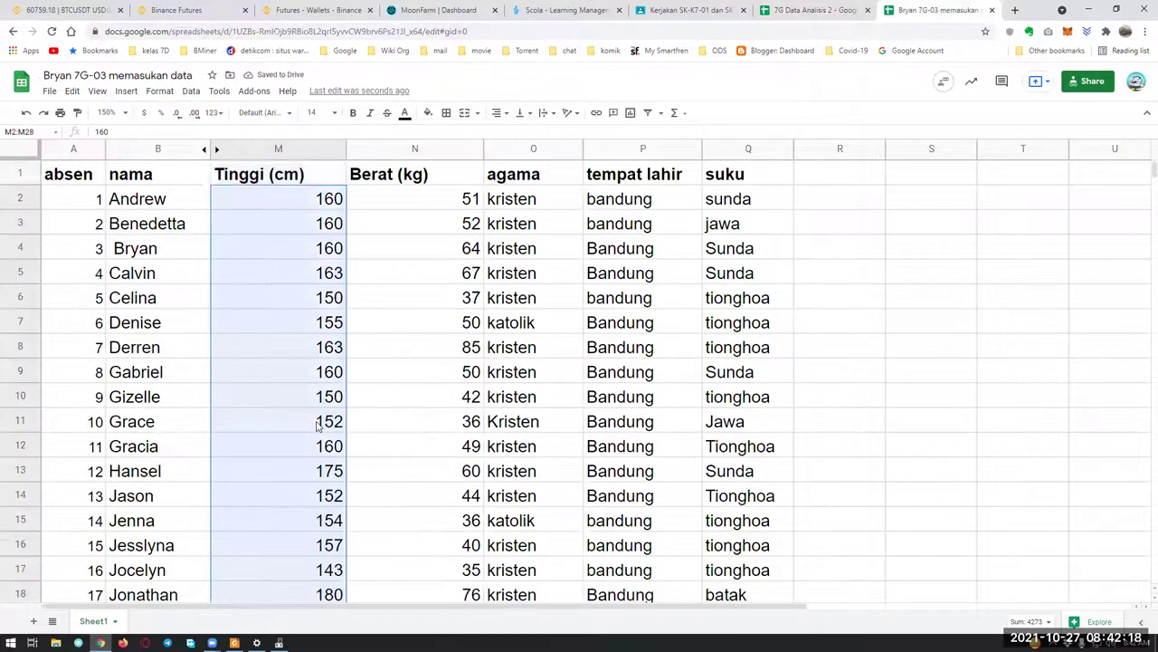
# - Enter =M2:M28 in cell M31
pyautogui.scroll(-2, 255, 360)
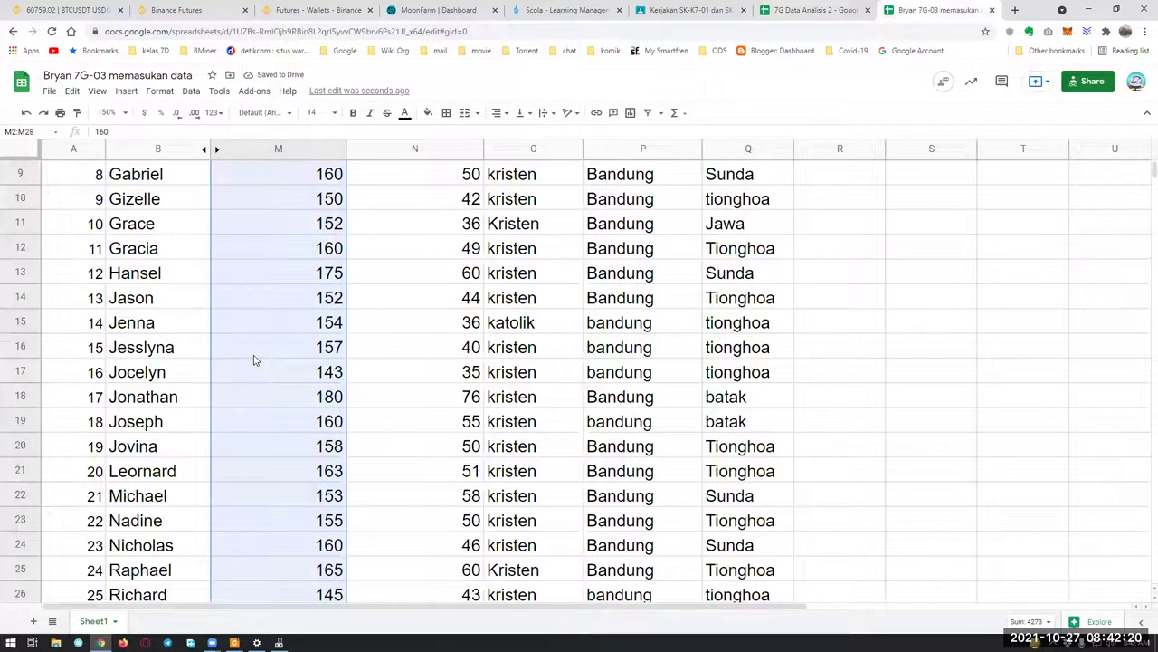
pyautogui.scroll(-4, 254, 360)
pyautogui.click(260, 384)
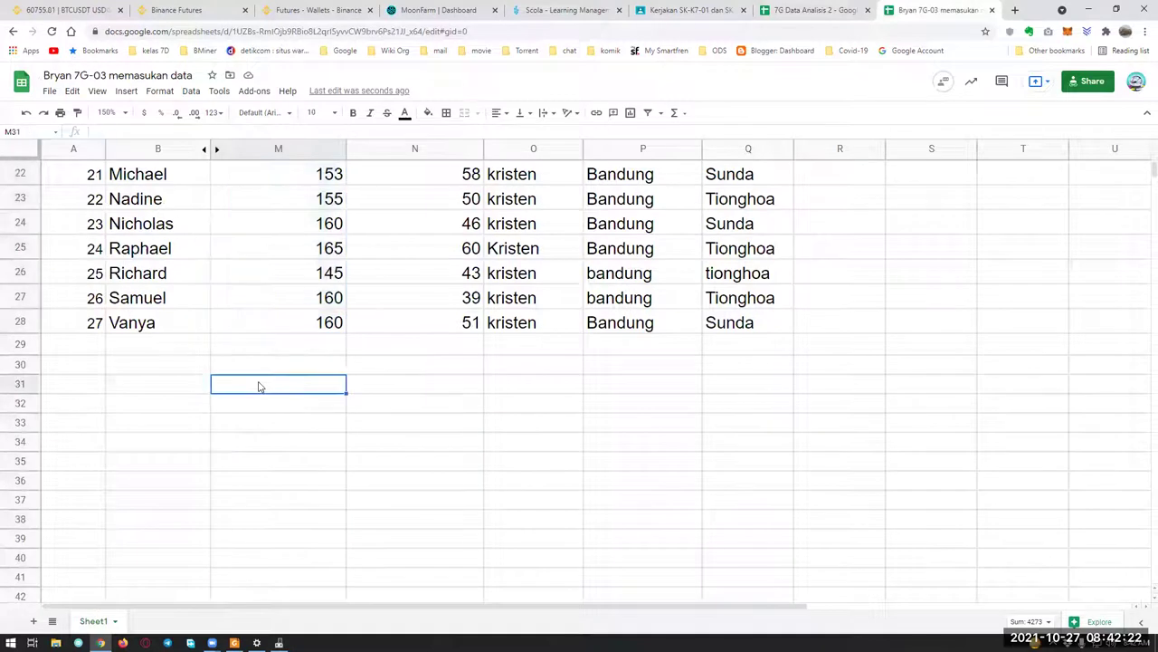
pyautogui.write('=M2:M28')
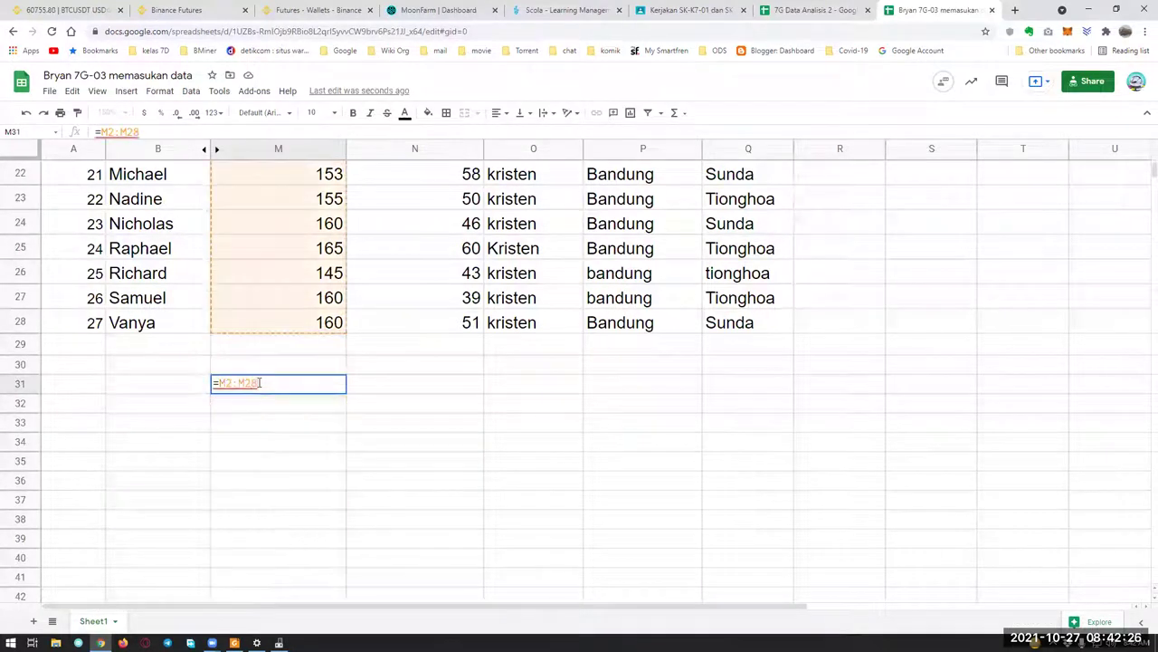
pyautogui.press('Return')
# - Inspect the #VALUE! error in M31 and reopen its formula for editing
pyautogui.click(260, 386)
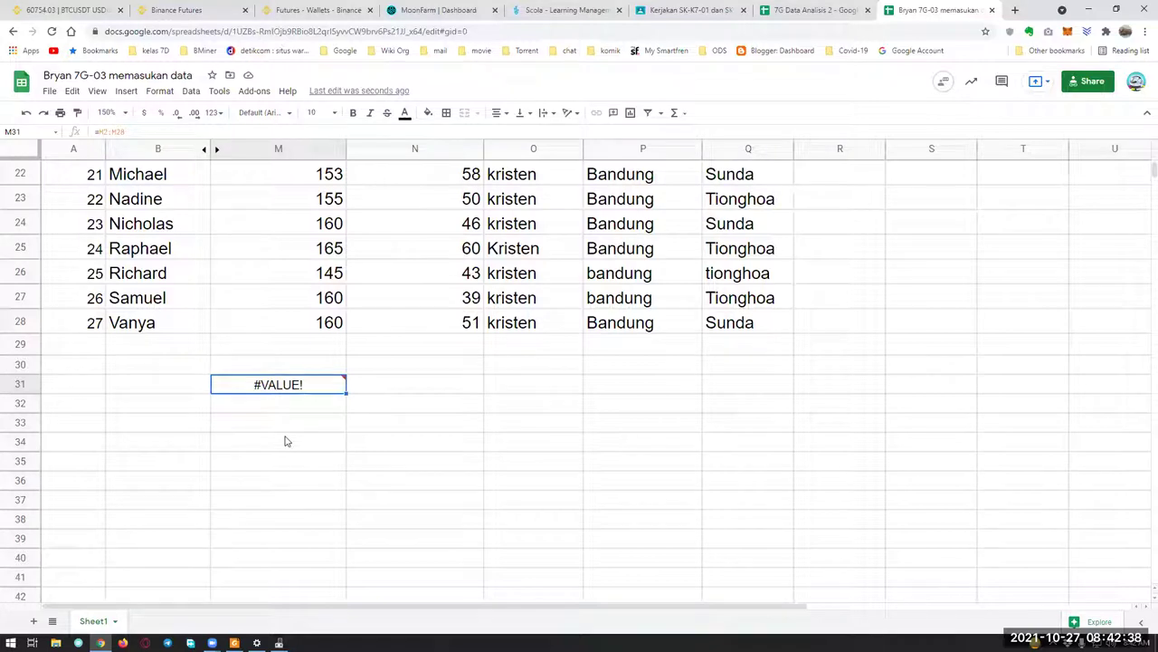
pyautogui.press('Return')
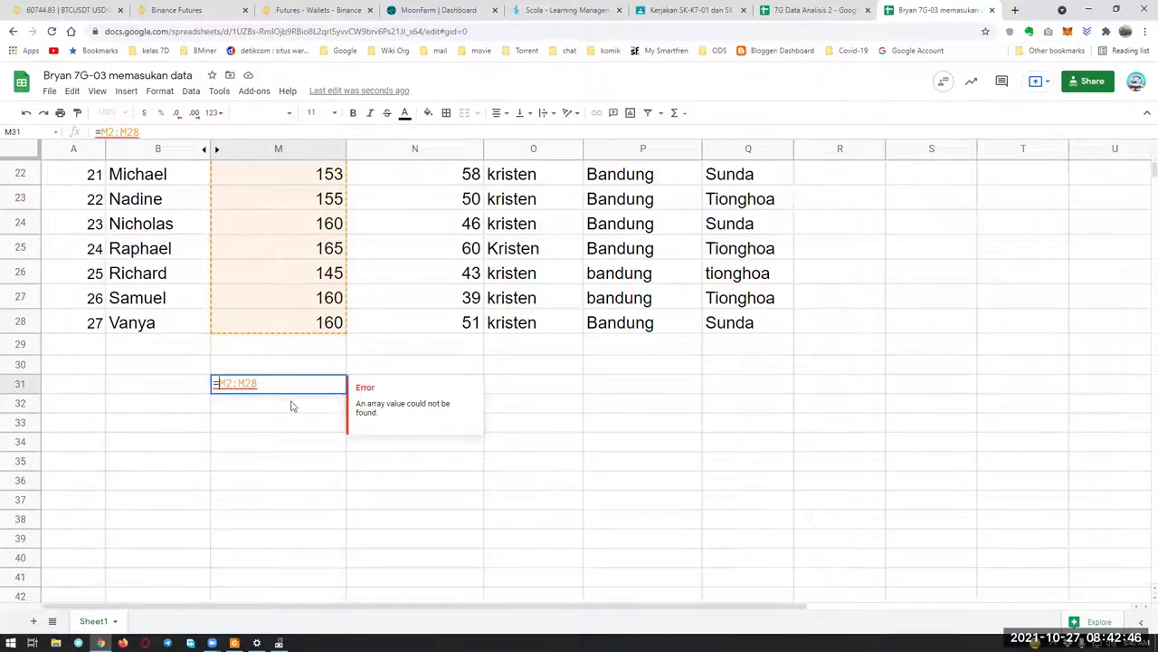
pyautogui.scroll(2, 383, 336)
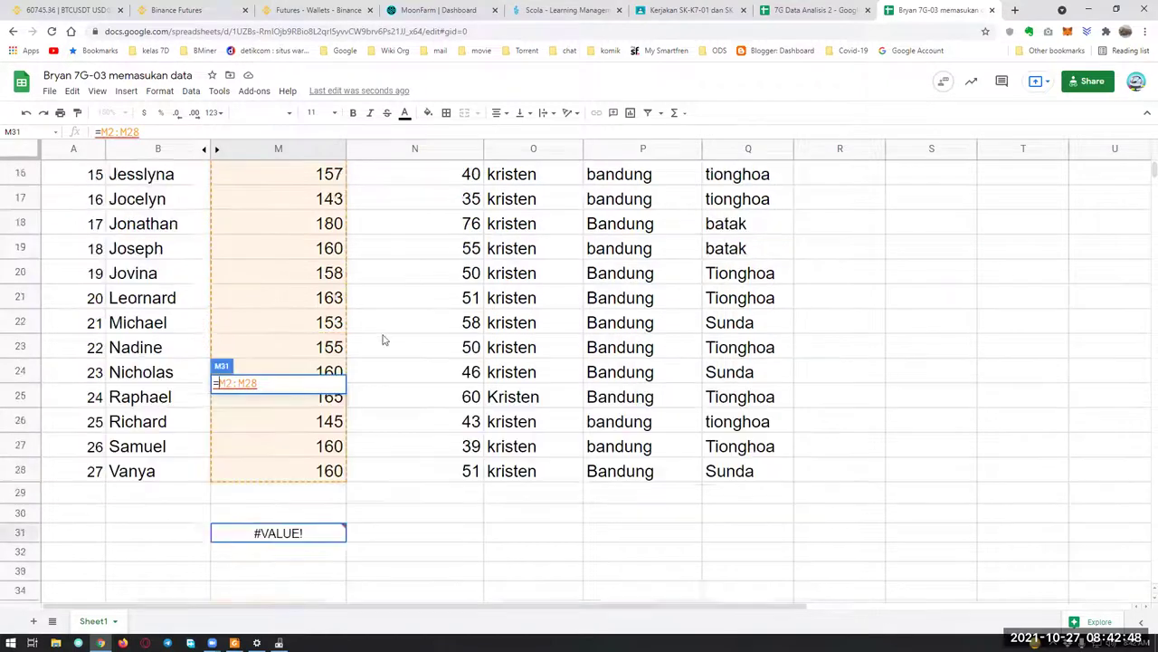
pyautogui.scroll(4, 381, 349)
pyautogui.scroll(1, 381, 349)
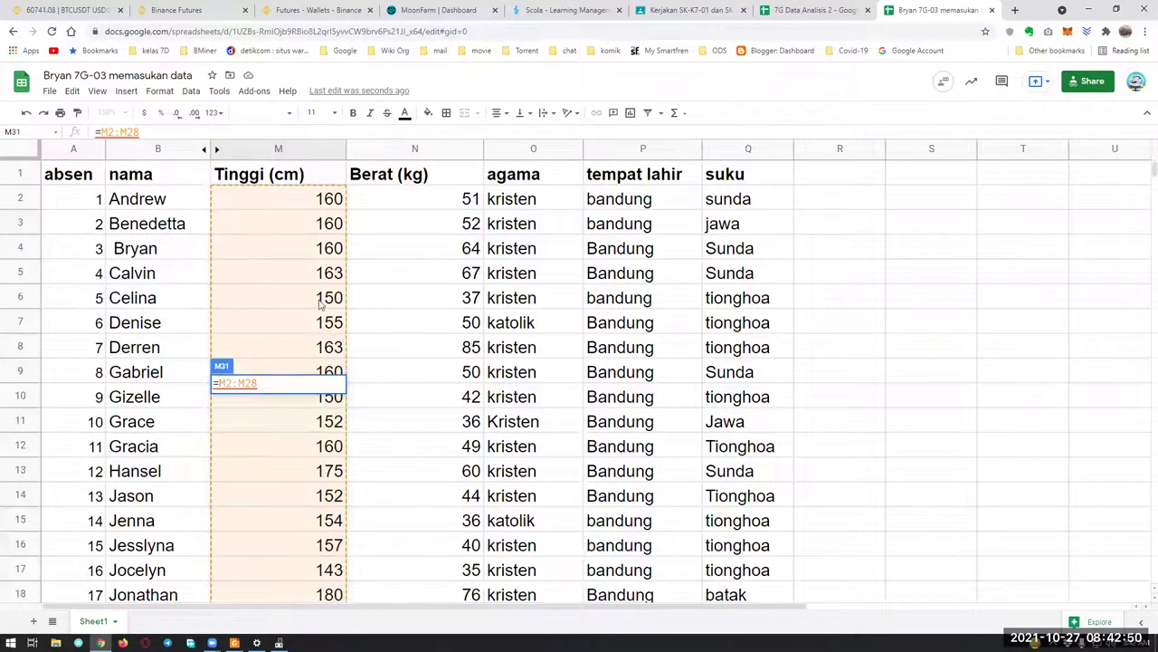
pyautogui.scroll(-5, 396, 466)
pyautogui.scroll(-2, 389, 432)
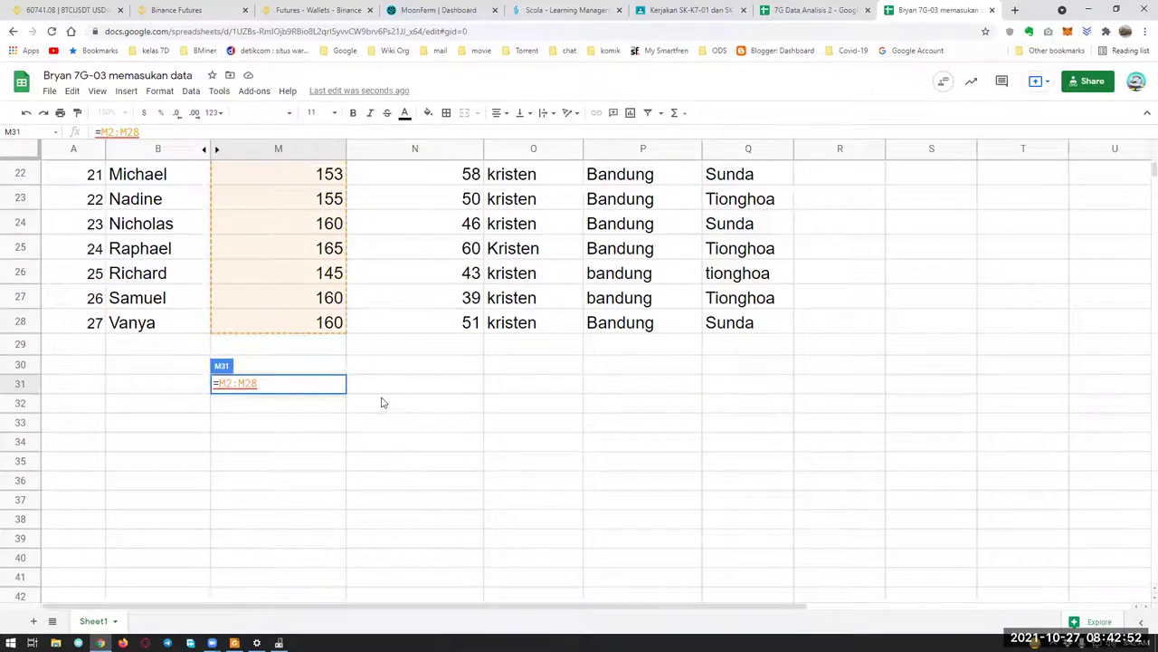
pyautogui.scroll(-2, 381, 381)
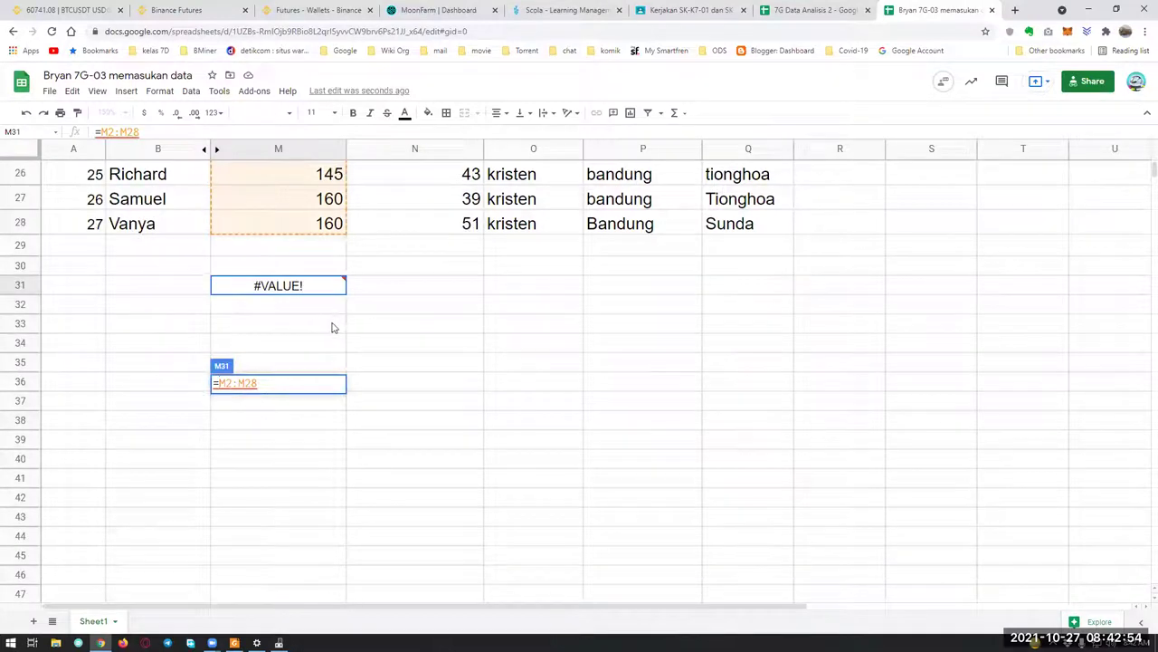
pyautogui.press('Escape')
pyautogui.press('Return')
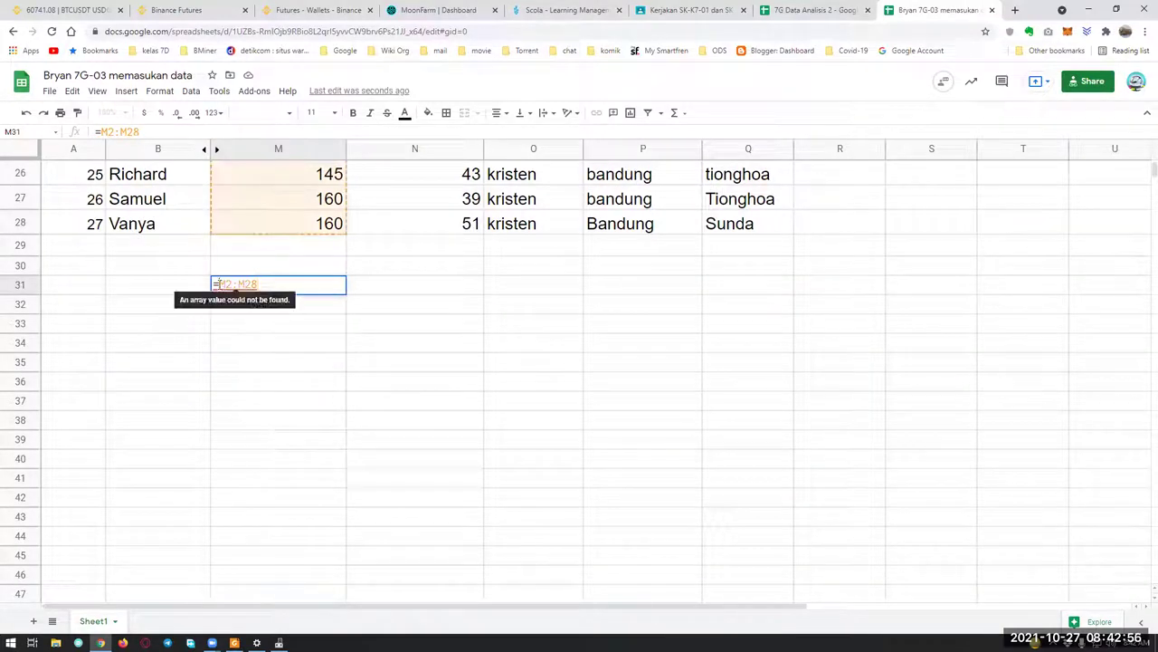
# - Change M31 to =average(M2:M28), which shows 158.2592593
pyautogui.write('average(M2:M28')
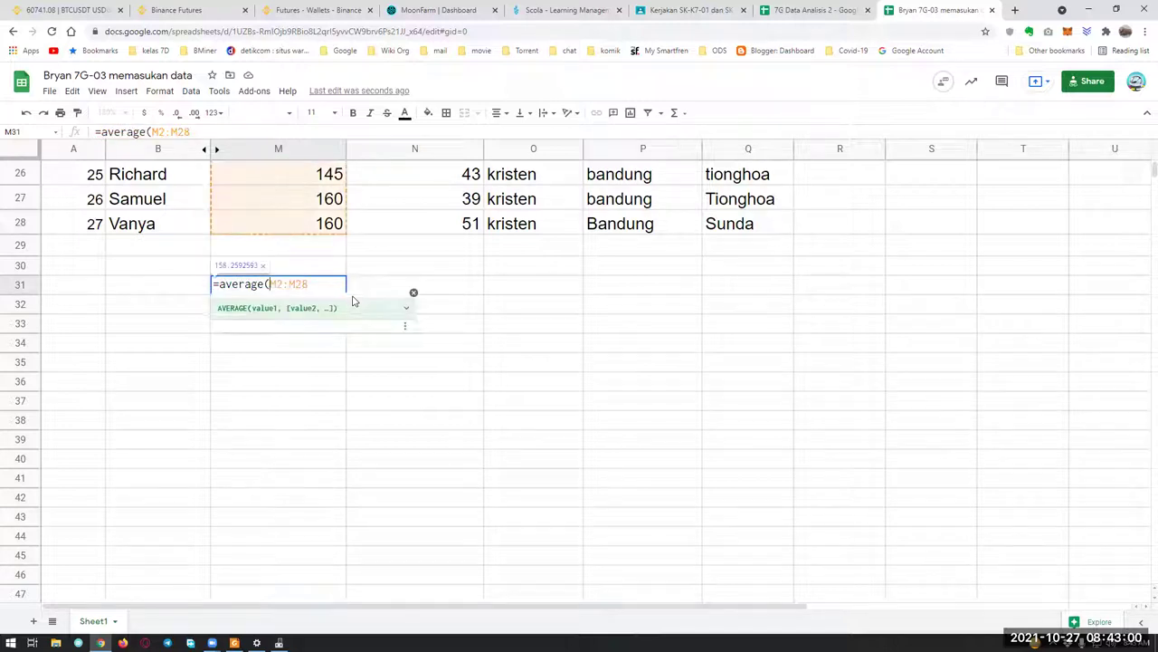
pyautogui.write(')')
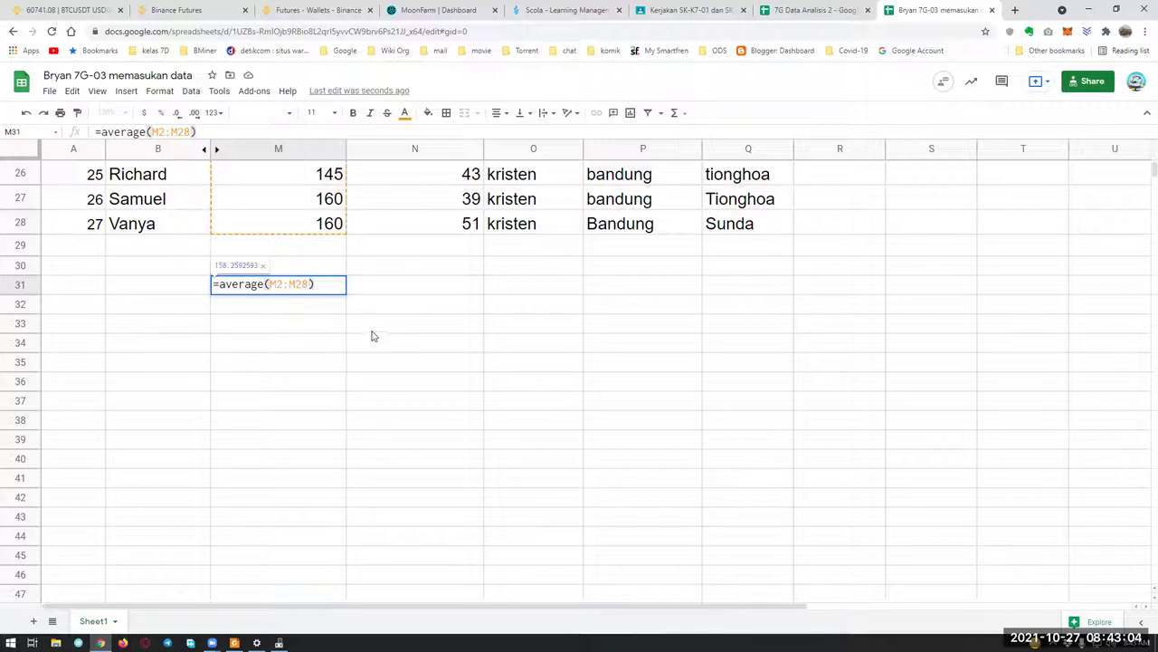
pyautogui.press('Return')
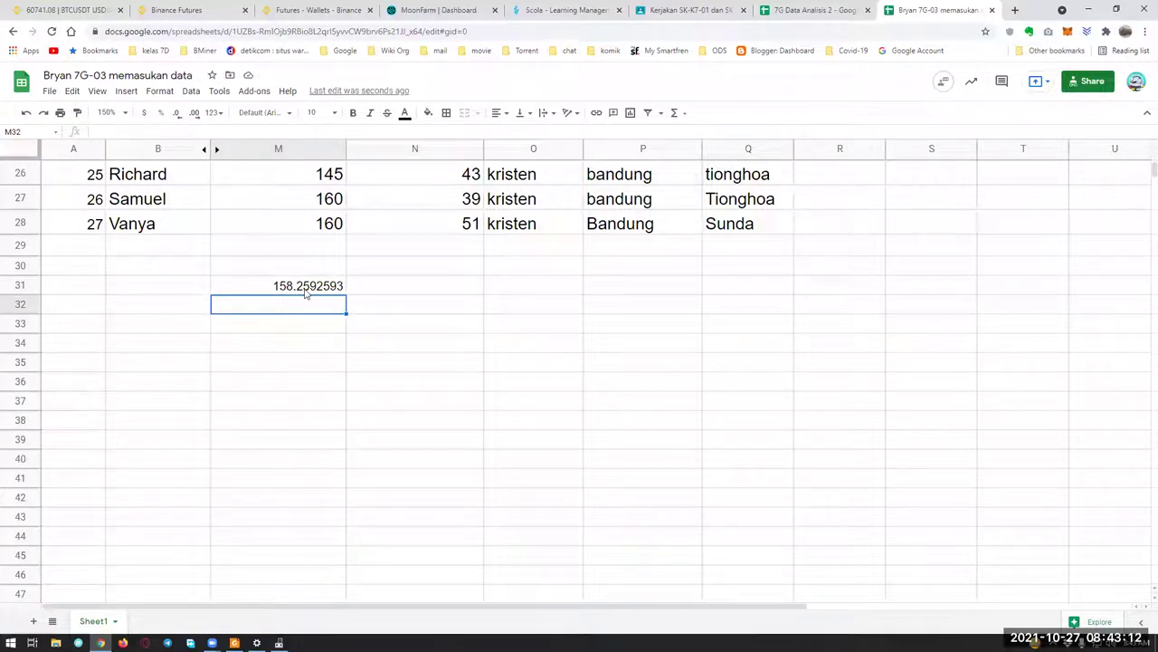
pyautogui.click(303, 289)
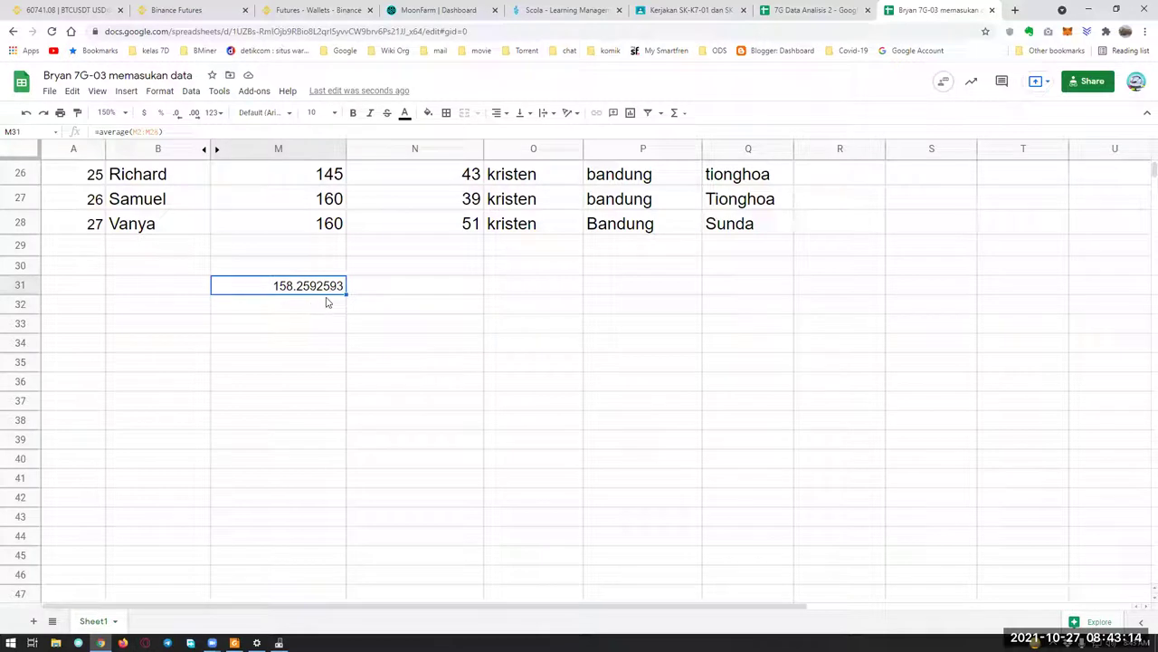
# - Adjust the M31 average's decimal places toward one decimal
pyautogui.click(179, 125)
pyautogui.click(178, 124)
pyautogui.click(178, 125)
pyautogui.click(178, 125)
pyautogui.click(178, 125)
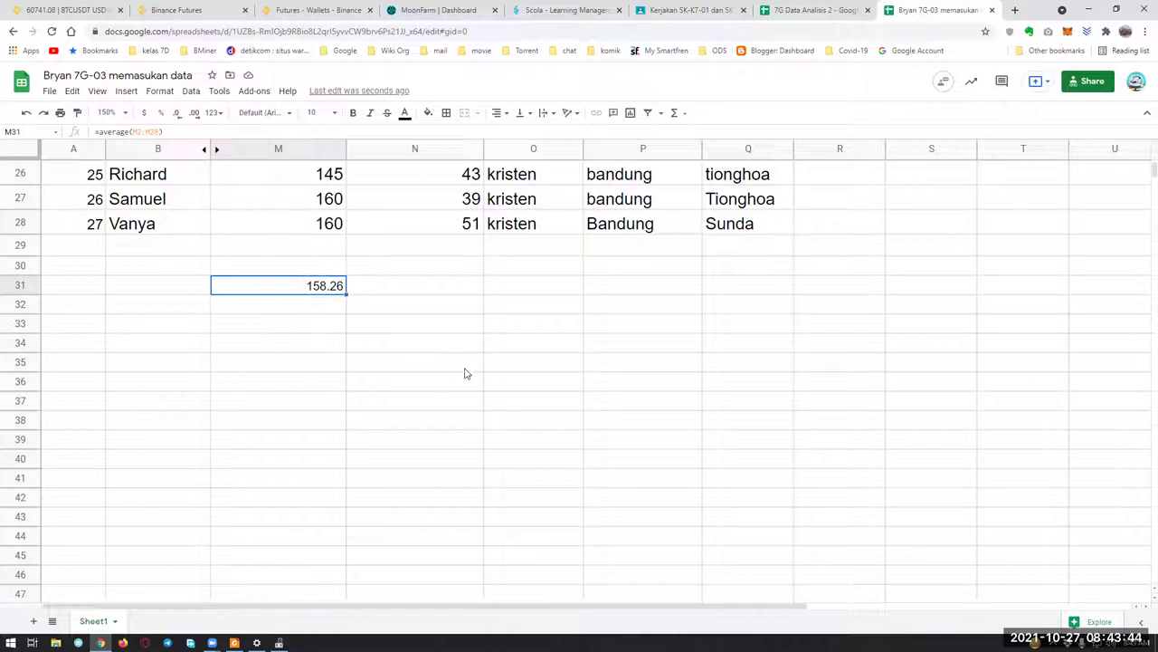
pyautogui.click(179, 116)
pyautogui.doubleClick(194, 121)
pyautogui.tripleClick(194, 121)
pyautogui.tripleClick(193, 121)
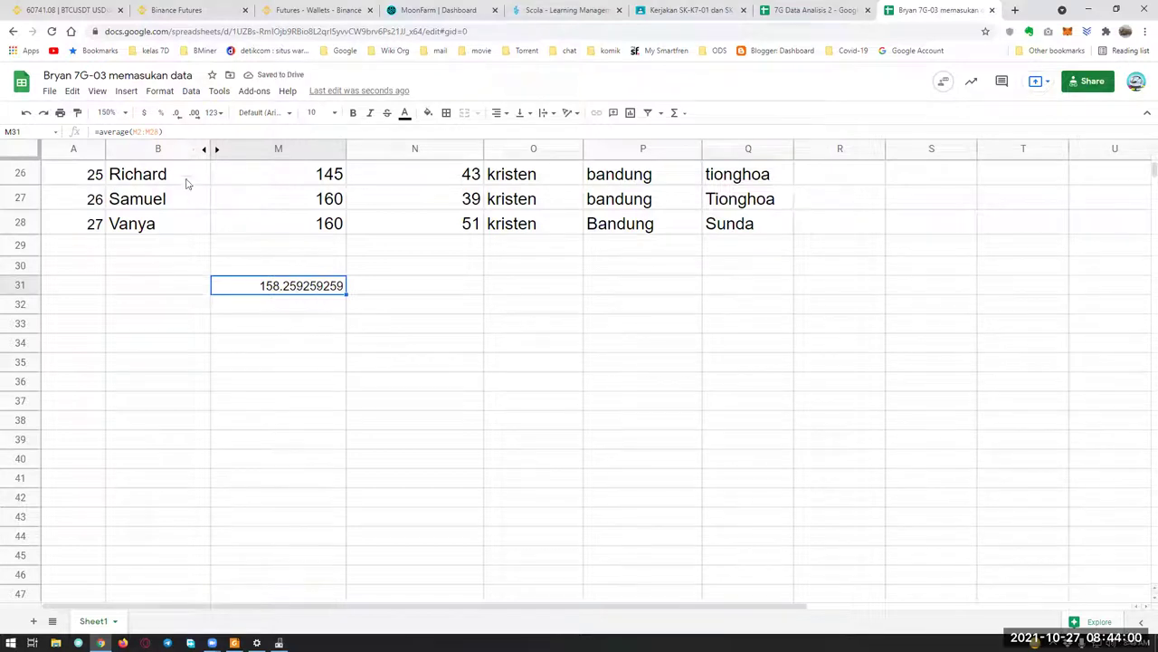
# - Enter the comparison value in M32 and format it to one decimal place
pyautogui.click(285, 311)
pyautogui.write('158.3')
pyautogui.press('Return')
pyautogui.click(284, 312)
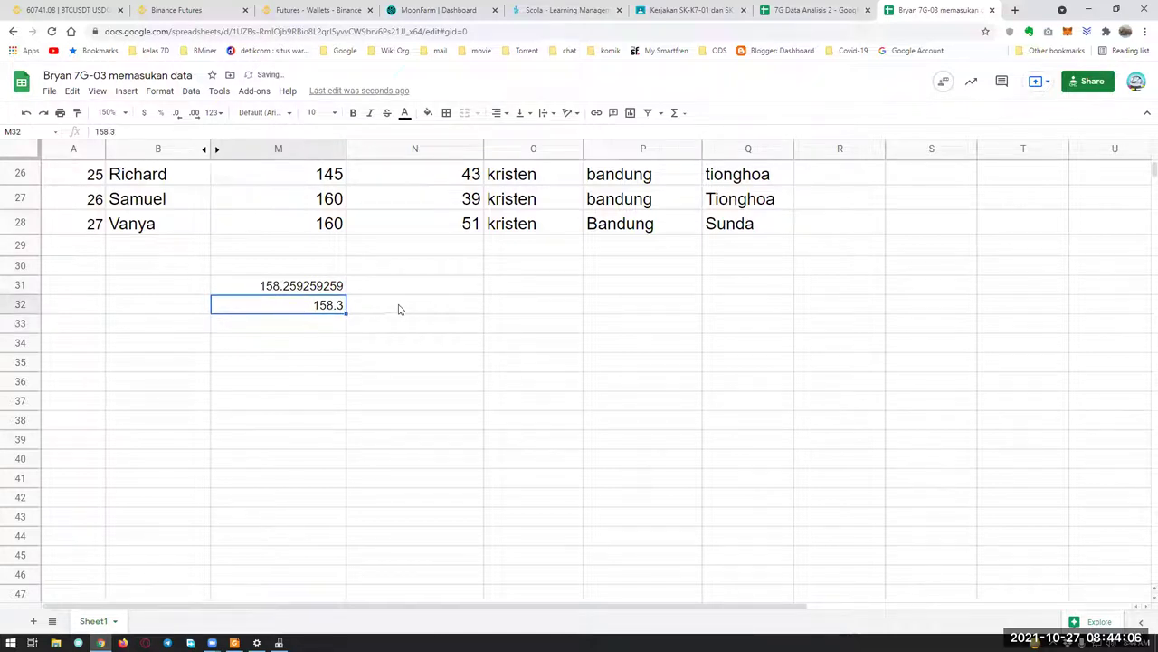
pyautogui.click(179, 117)
pyautogui.tripleClick(193, 118)
pyautogui.click(193, 118)
pyautogui.tripleClick(191, 120)
pyautogui.click(177, 120)
pyautogui.tripleClick(177, 120)
pyautogui.doubleClick(178, 121)
pyautogui.click(178, 120)
# - Reduce the M31 average to one decimal so it shows 158.3, matching M32
pyautogui.click(311, 286)
pyautogui.click(193, 117)
pyautogui.doubleClick(178, 120)
pyautogui.doubleClick(178, 120)
pyautogui.tripleClick(177, 121)
pyautogui.doubleClick(177, 121)
pyautogui.doubleClick(178, 121)
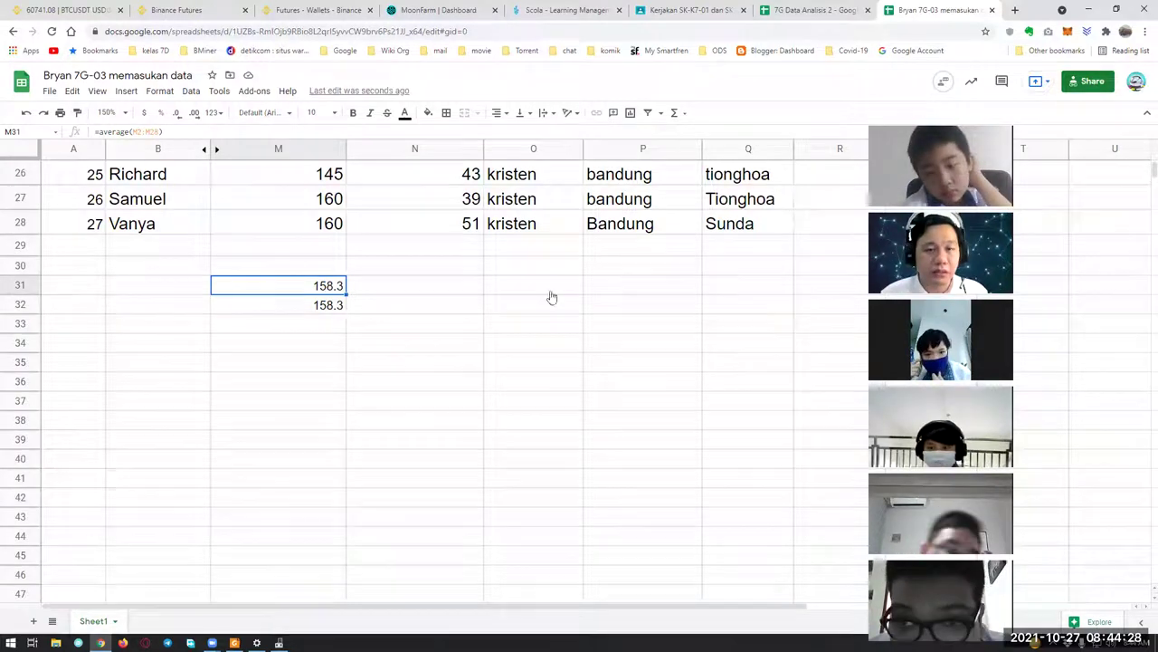
pyautogui.click(328, 305)
pyautogui.click(331, 288)
pyautogui.click(327, 305)
pyautogui.click(332, 287)
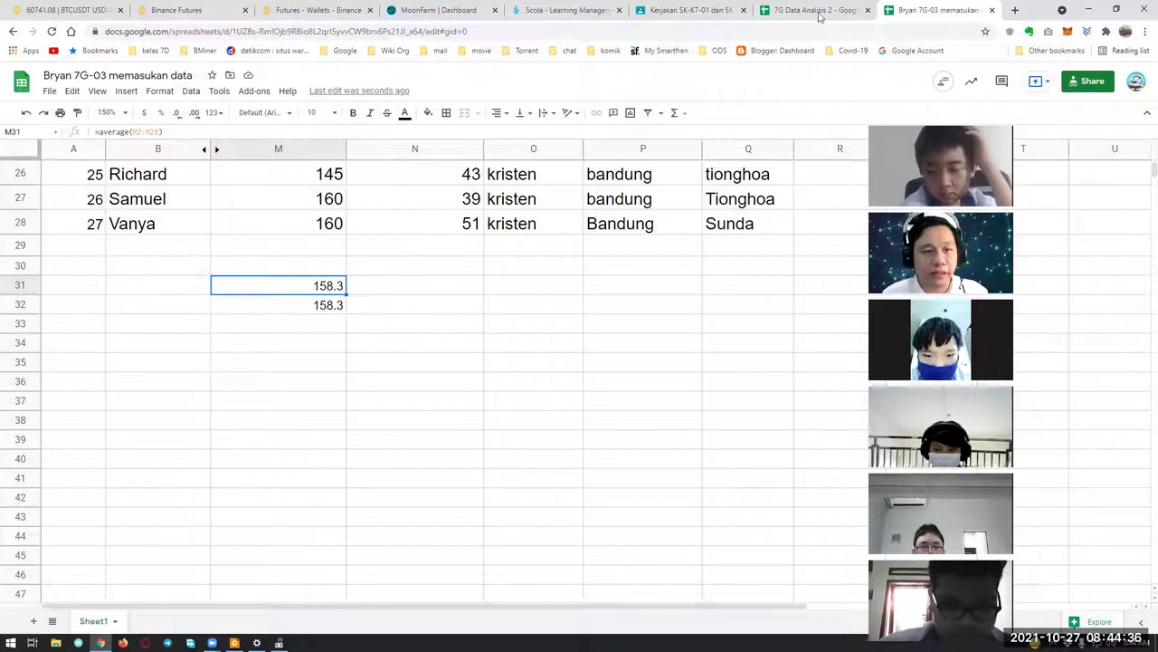
# - In 7G Data Analisis 2, enter =M2:M28 in B7 beside =M23
pyautogui.hotkey('ctrl', 'shift', 'Tab')
pyautogui.write('=')
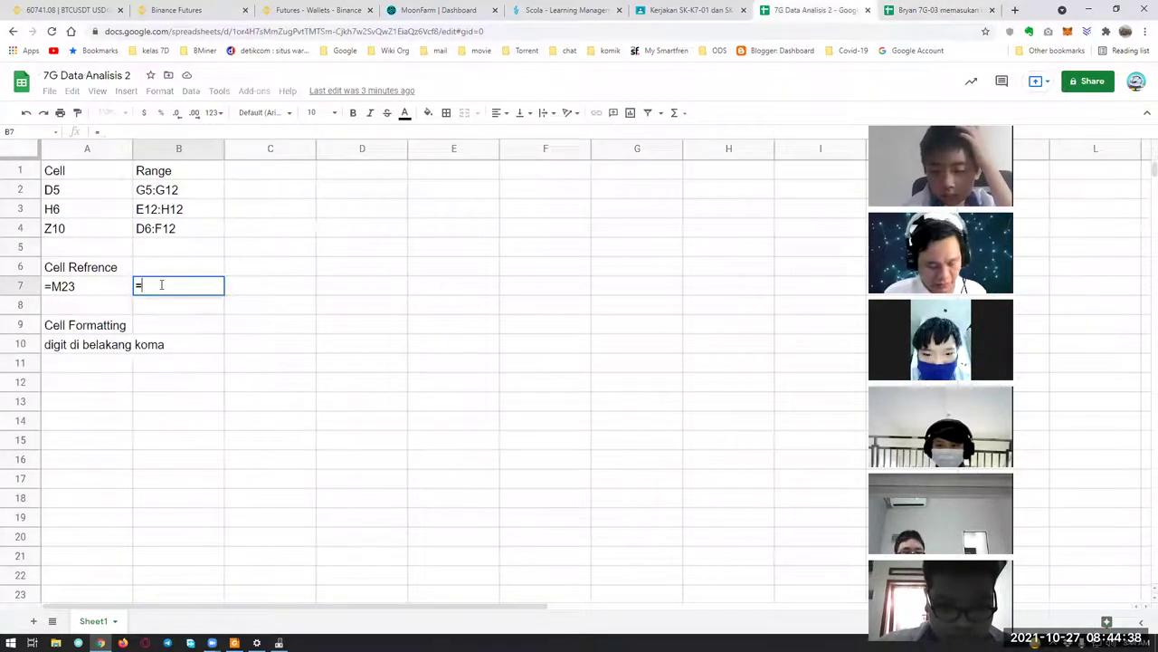
pyautogui.write('M2')
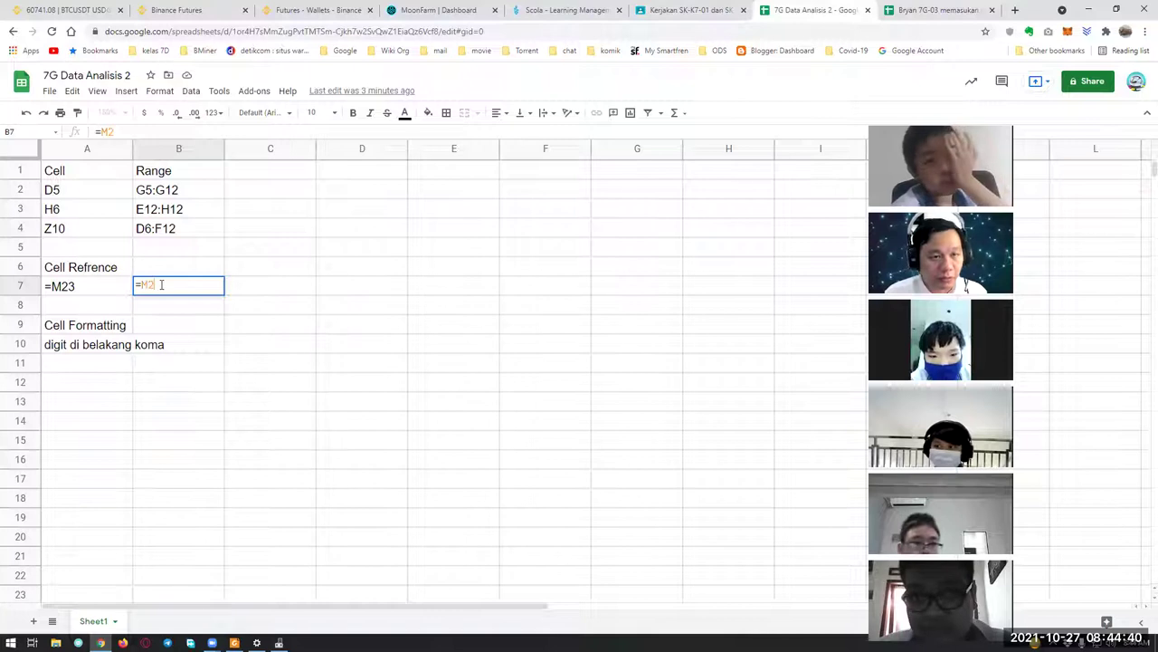
pyautogui.write(':M2')
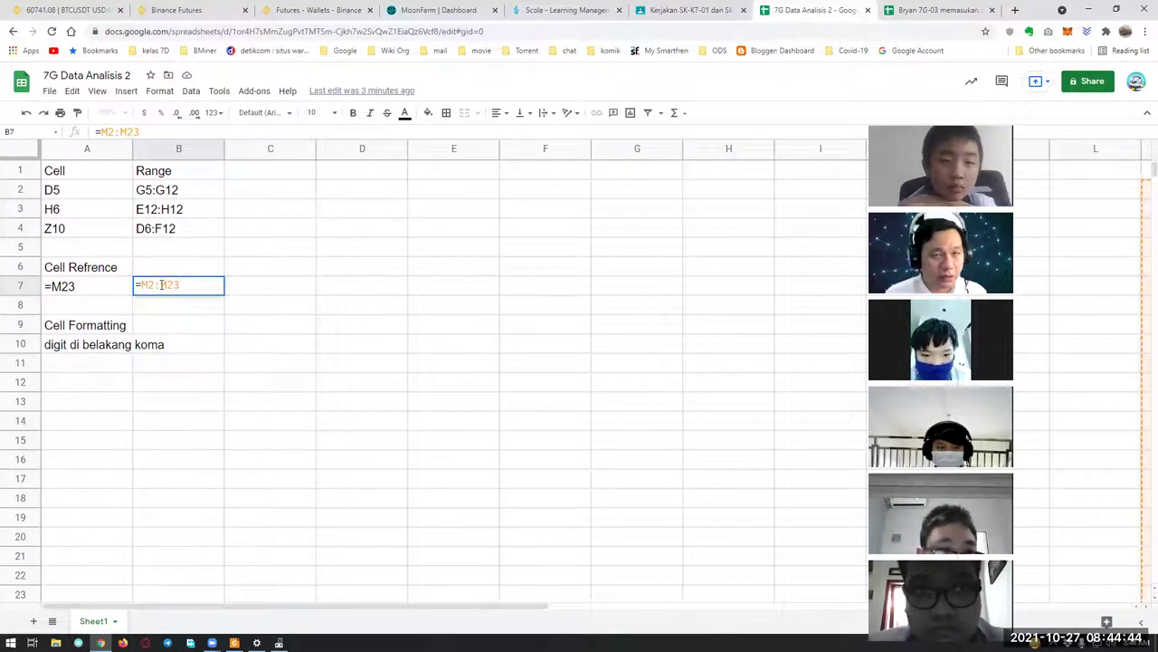
pyautogui.press('BackSpace')
pyautogui.write('8')
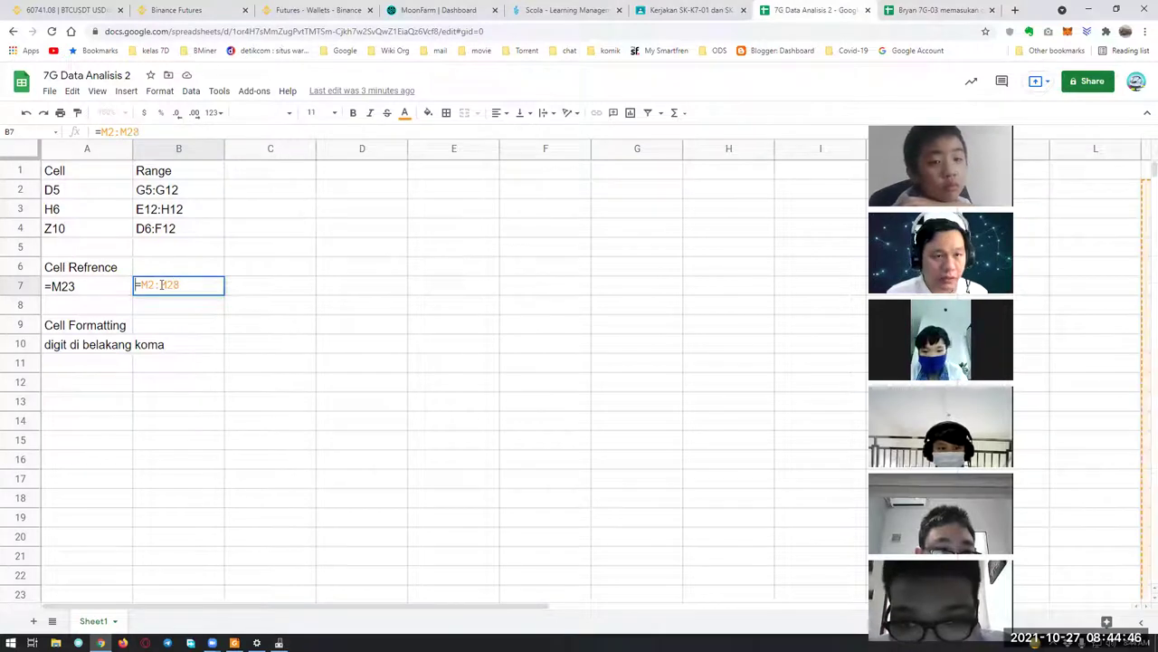
pyautogui.press('Return')
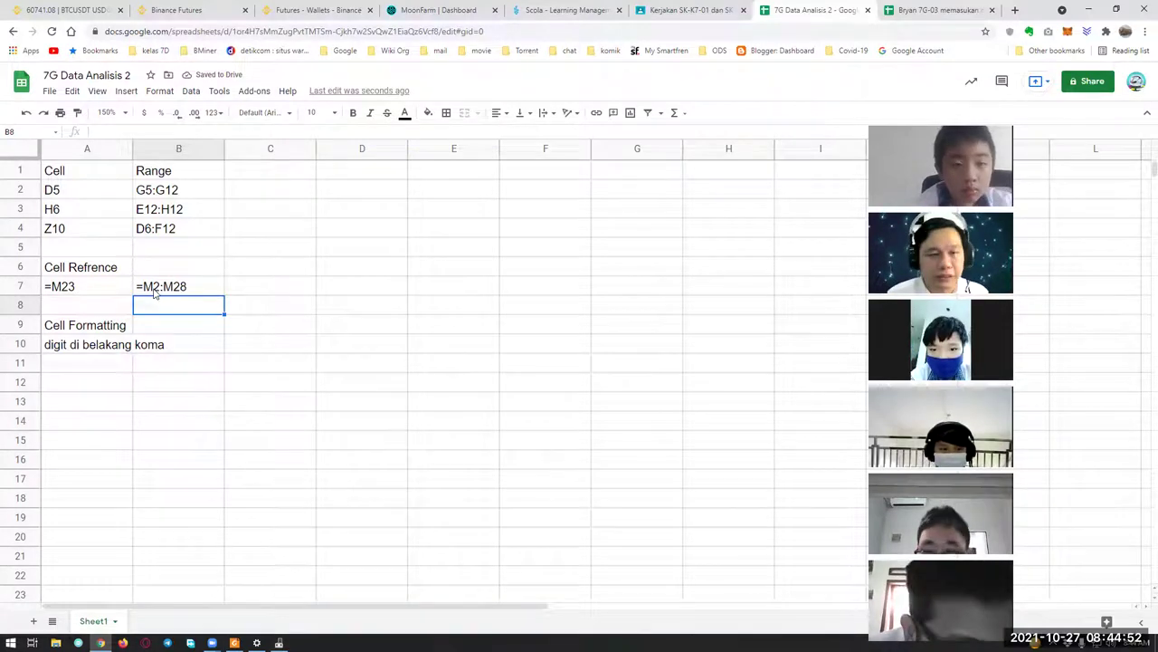
pyautogui.click(155, 290)
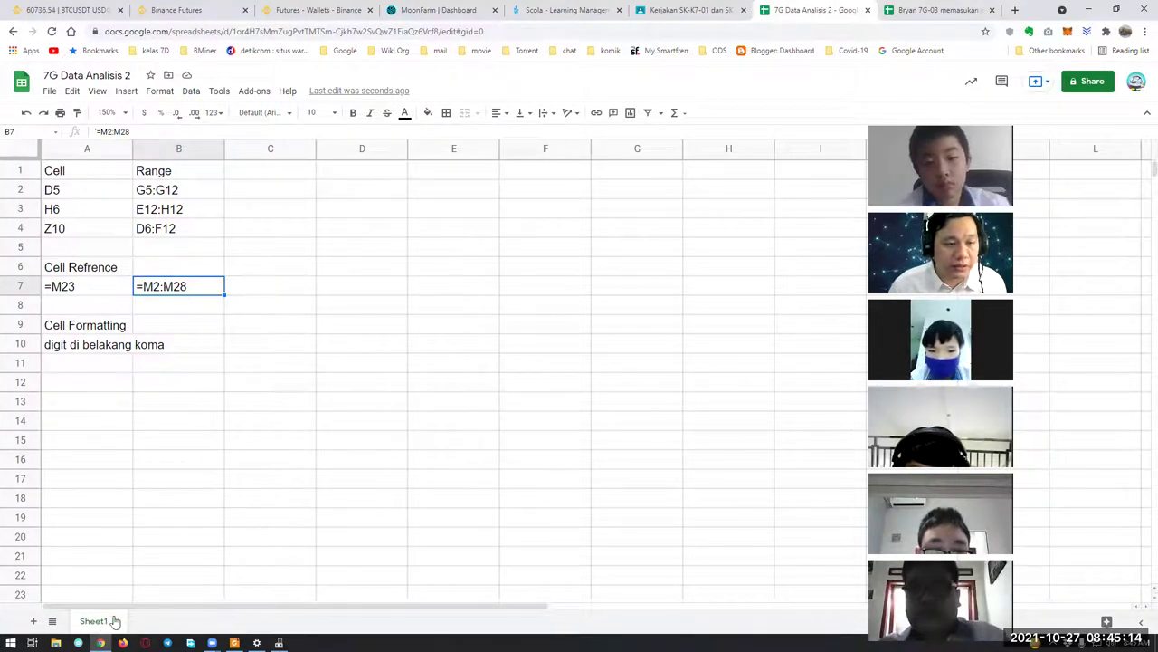
# - Add Sheet2 and Sheet3 to the workbook and switch among the sheet tabs
pyautogui.click(33, 621)
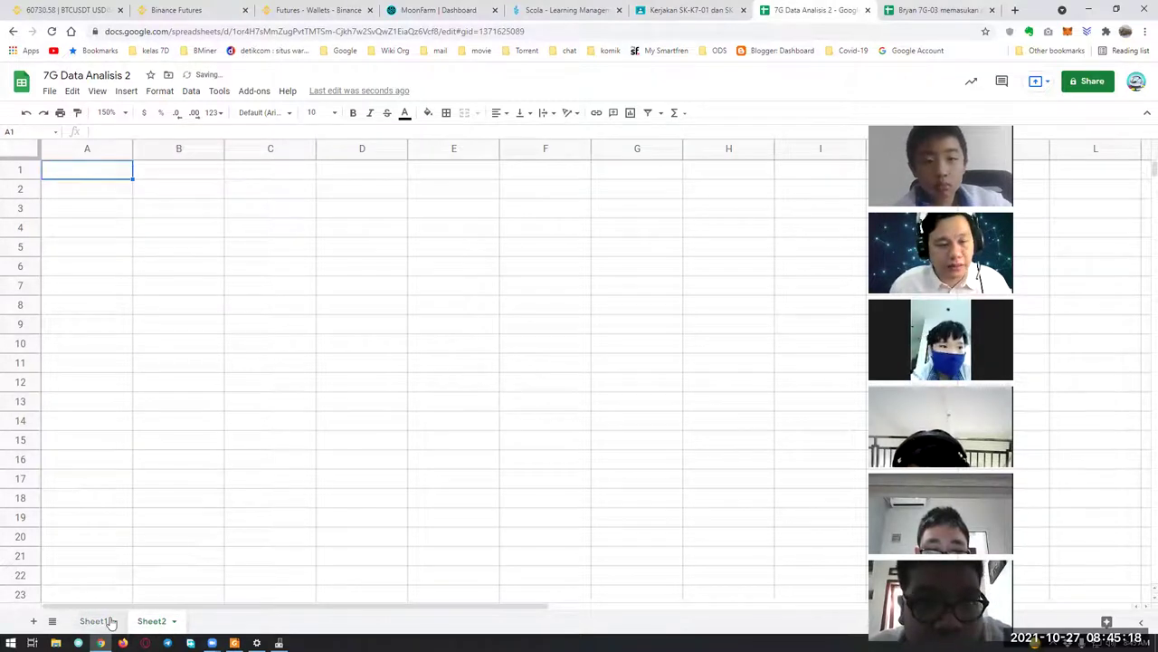
pyautogui.click(91, 621)
pyautogui.click(152, 622)
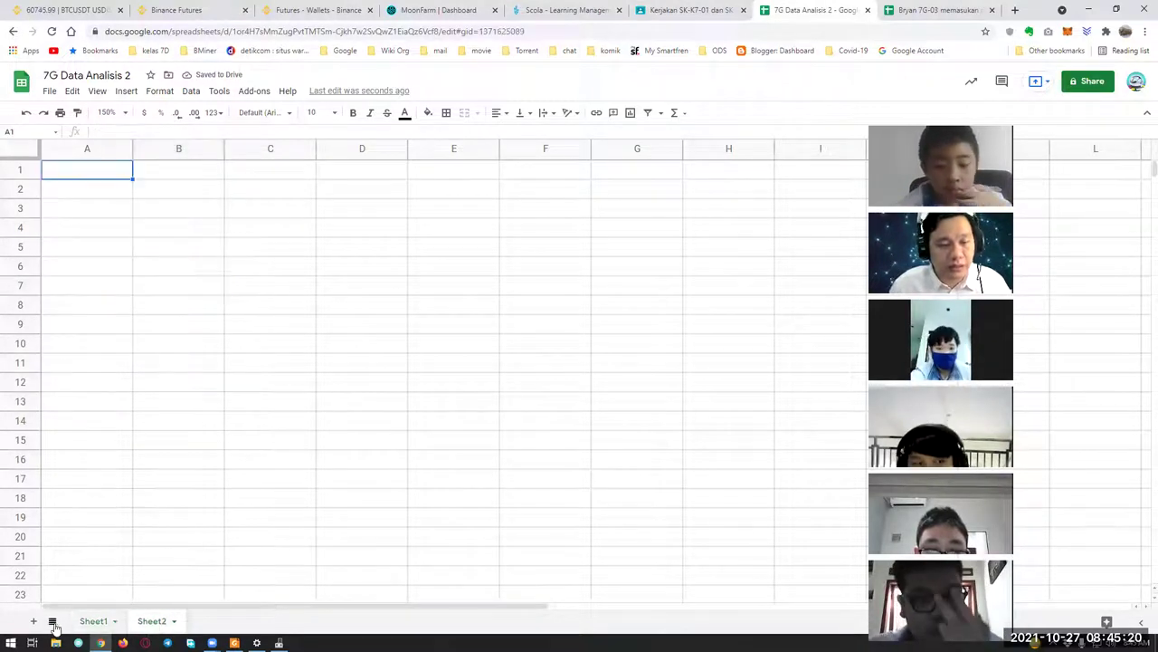
pyautogui.click(32, 621)
pyautogui.click(156, 622)
pyautogui.click(91, 621)
pyautogui.click(154, 622)
pyautogui.click(214, 622)
pyautogui.click(177, 622)
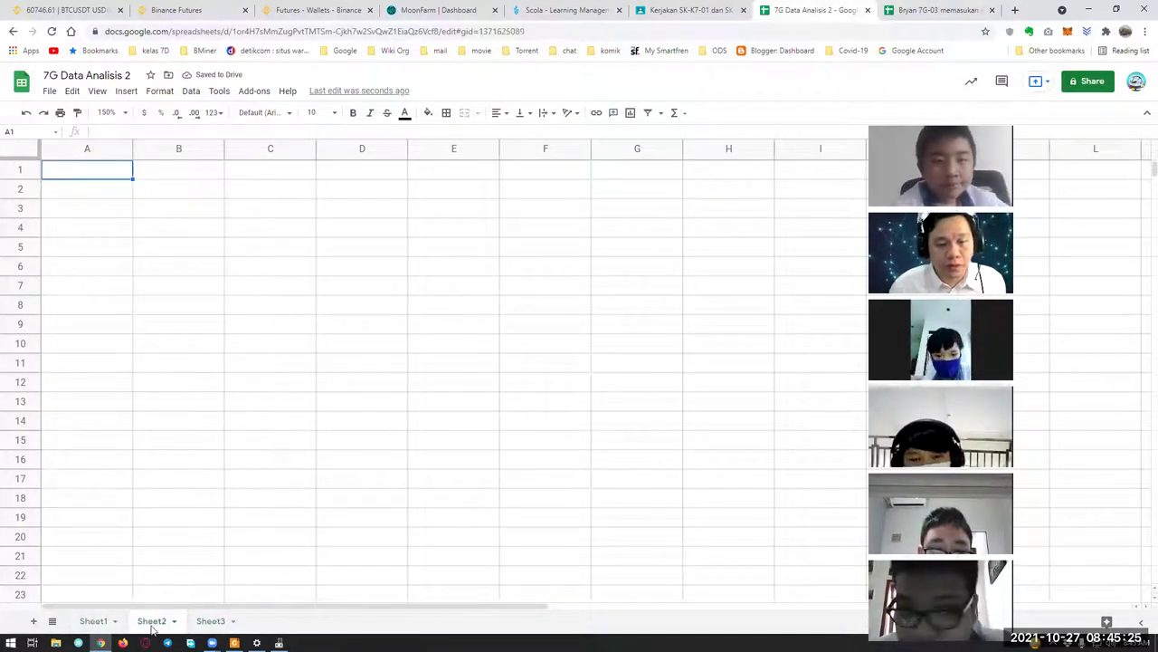
pyautogui.click(95, 623)
pyautogui.click(148, 623)
pyautogui.click(206, 622)
pyautogui.click(167, 622)
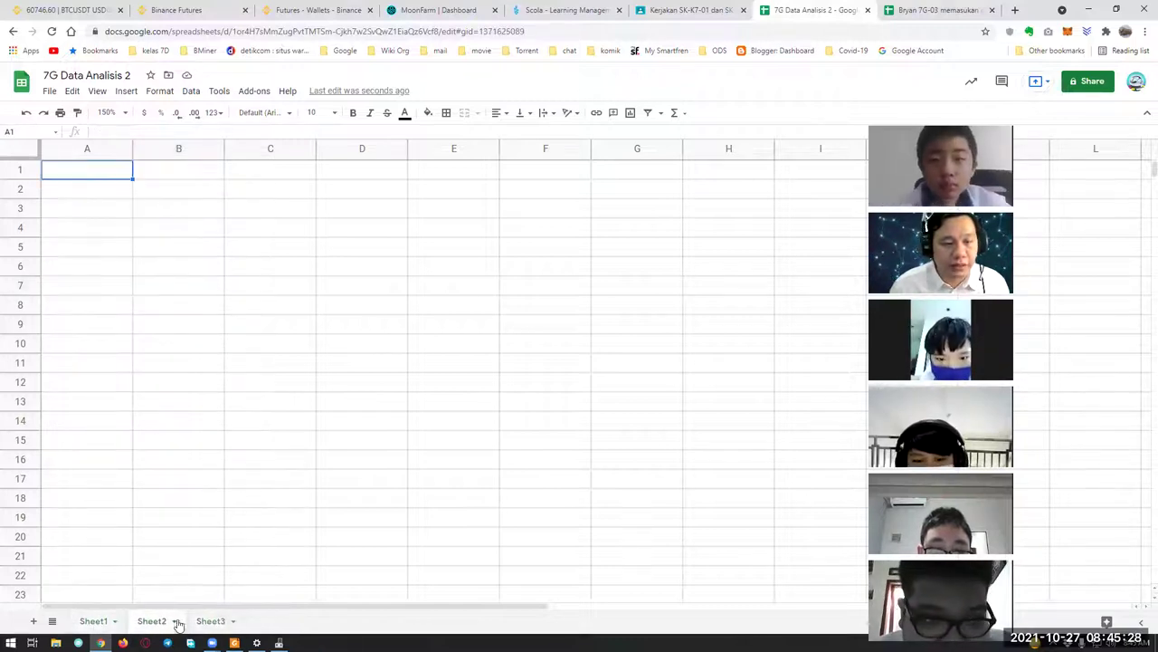
pyautogui.click(95, 623)
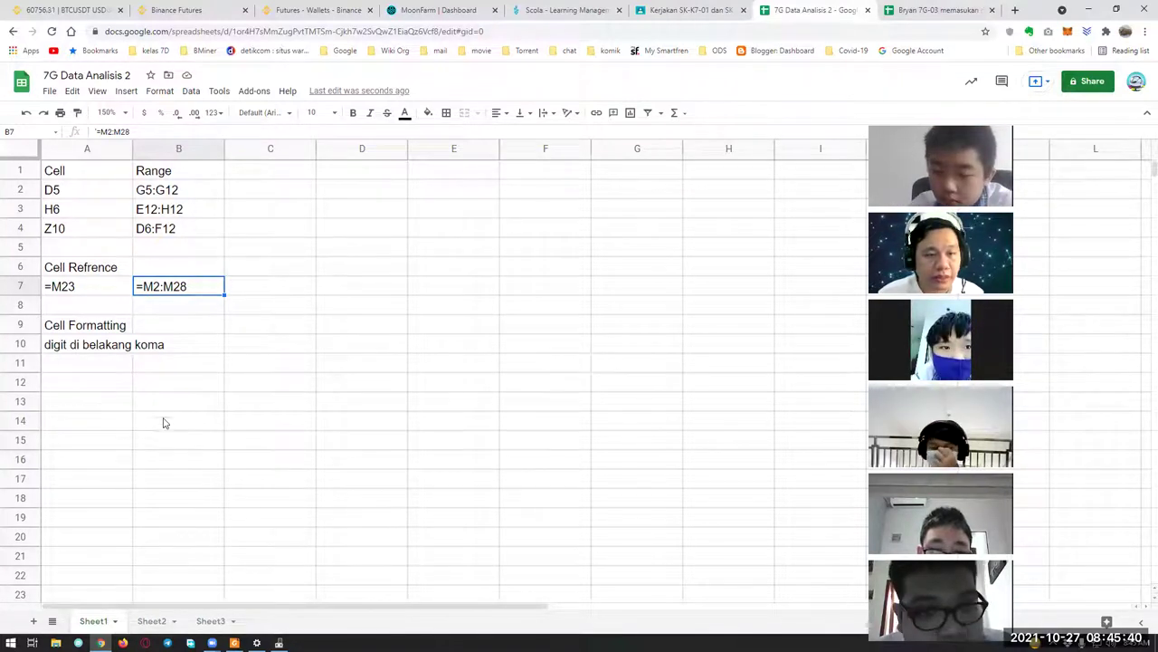
# - On Sheet2, enter the numbers 1 to 10 starting at B3
pyautogui.click(154, 621)
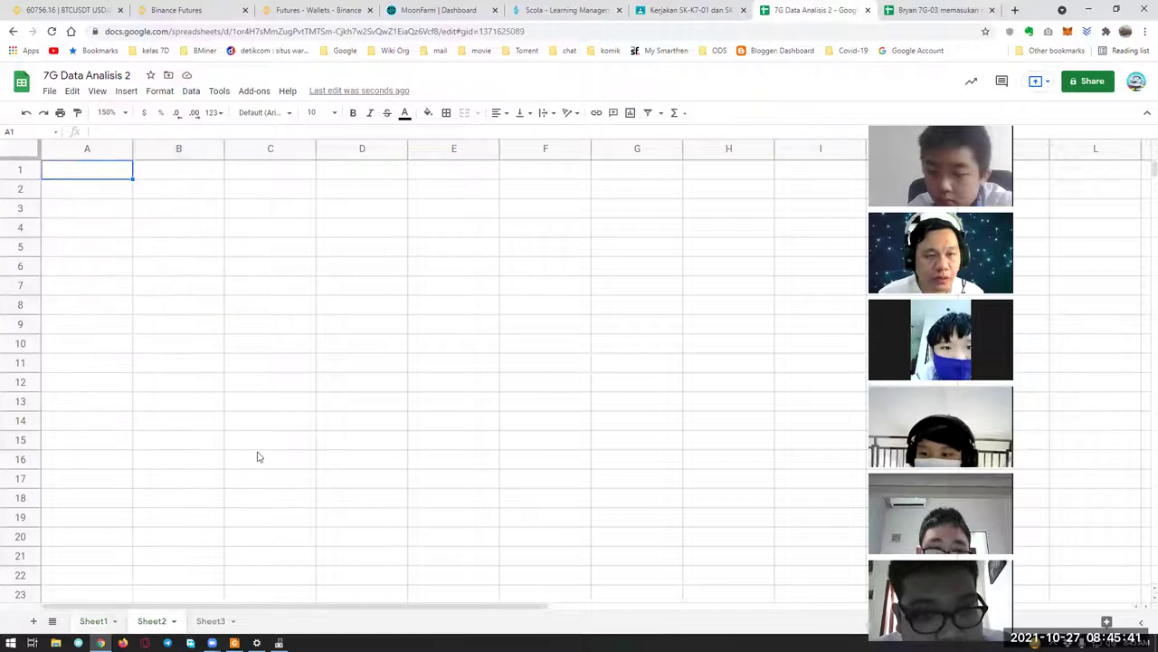
pyautogui.click(186, 206)
pyautogui.write('1 2 3 4 5 6 7 8 9 10')
pyautogui.press('Up')
pyautogui.press('Up')
pyautogui.click(186, 289)
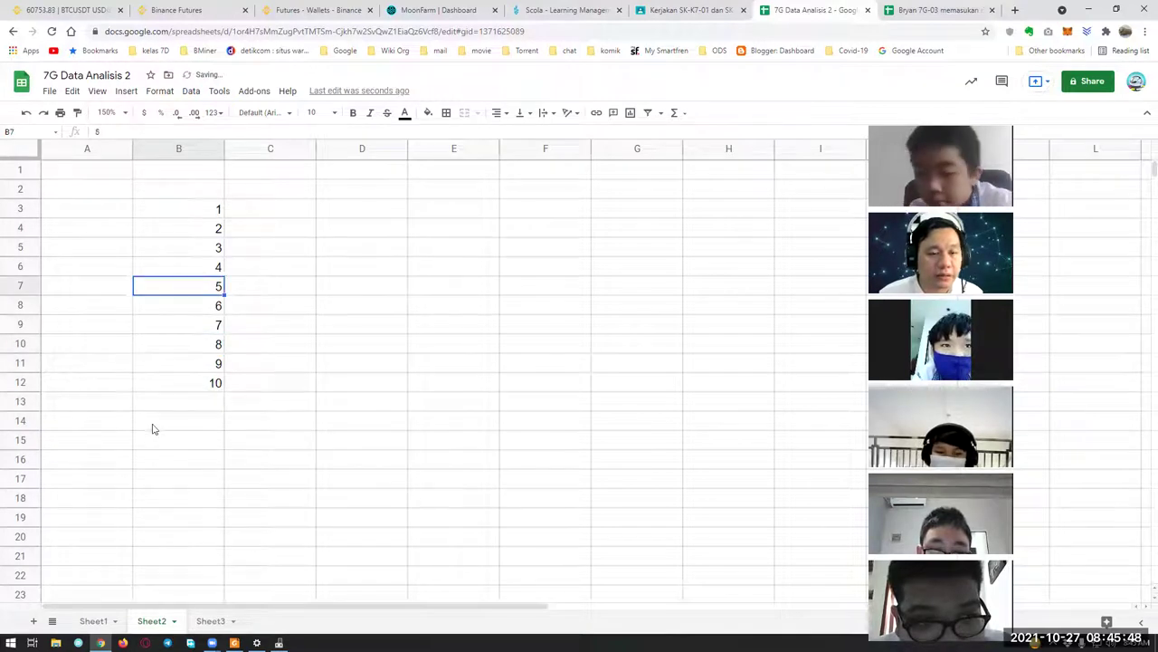
pyautogui.click(94, 620)
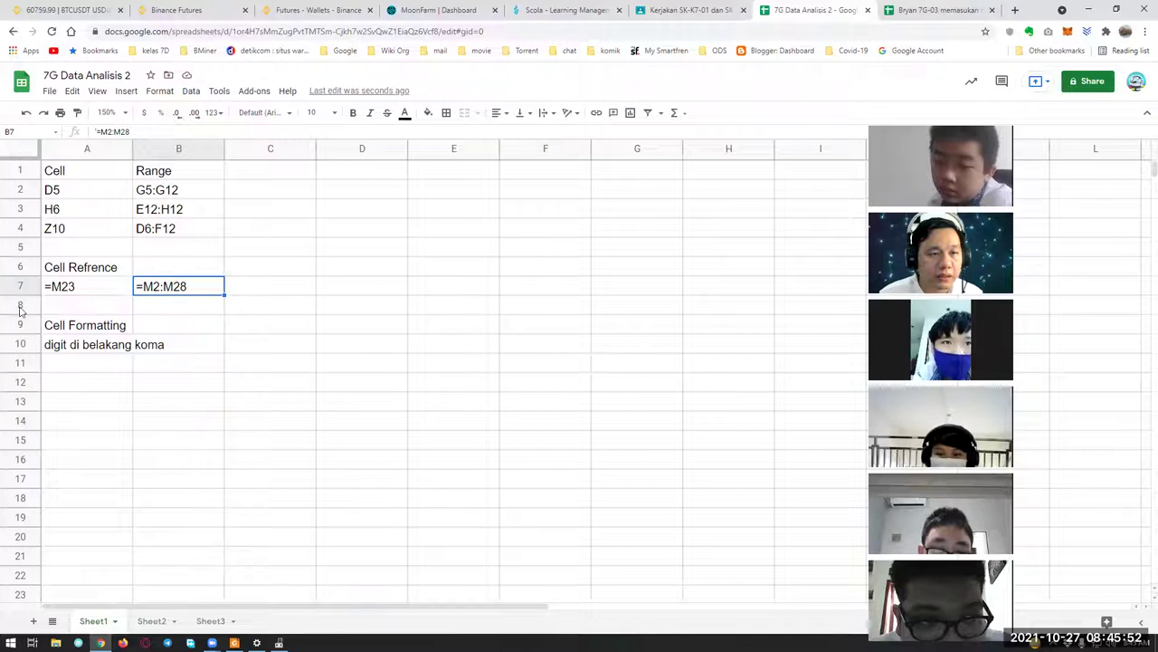
# - Insert a row above row 8 on Sheet1 and put =Sheet2!B7 in A8
pyautogui.rightClick(21, 305)
pyautogui.click(47, 356)
pyautogui.click(68, 307)
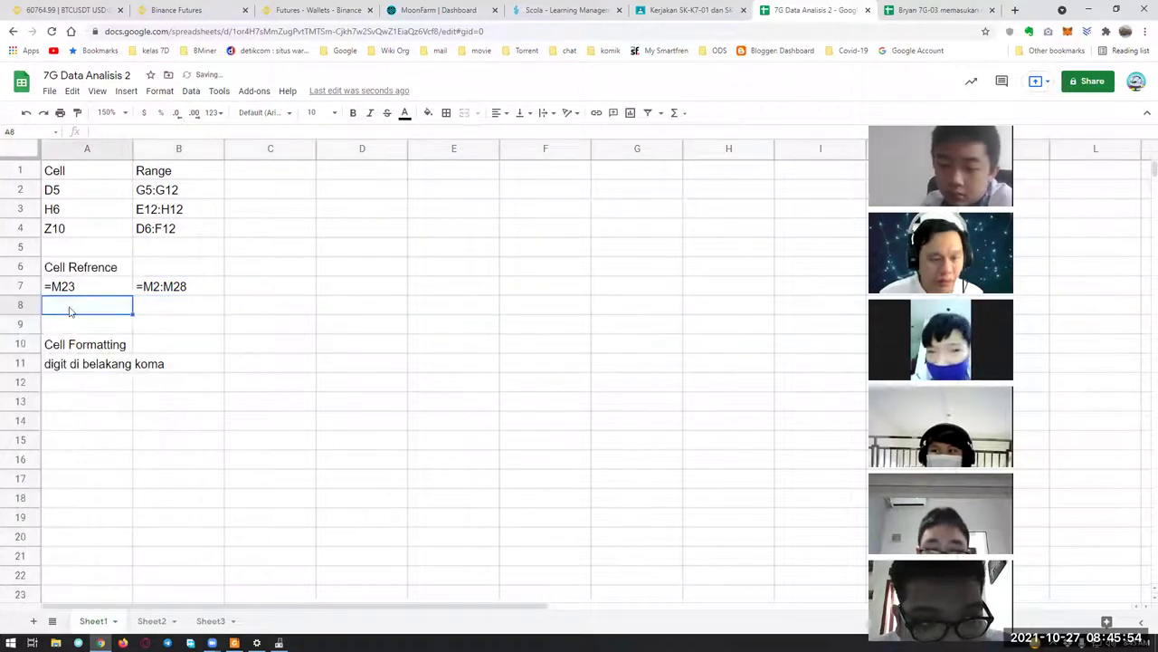
pyautogui.write('=')
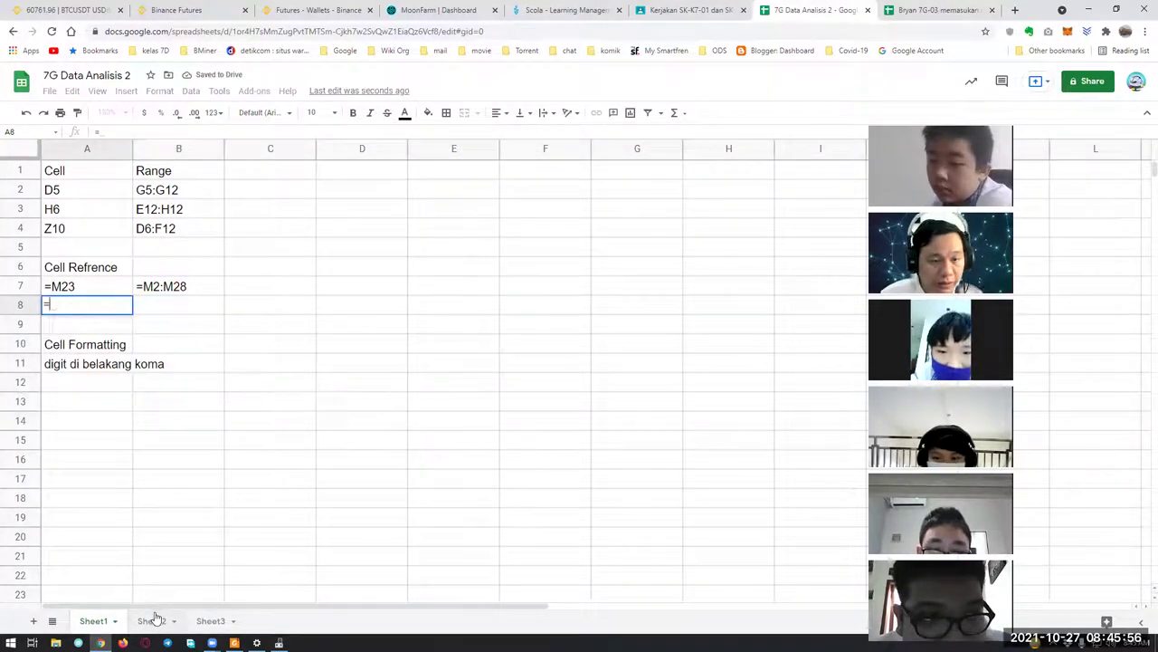
pyautogui.click(152, 620)
pyautogui.click(190, 288)
pyautogui.press('Return')
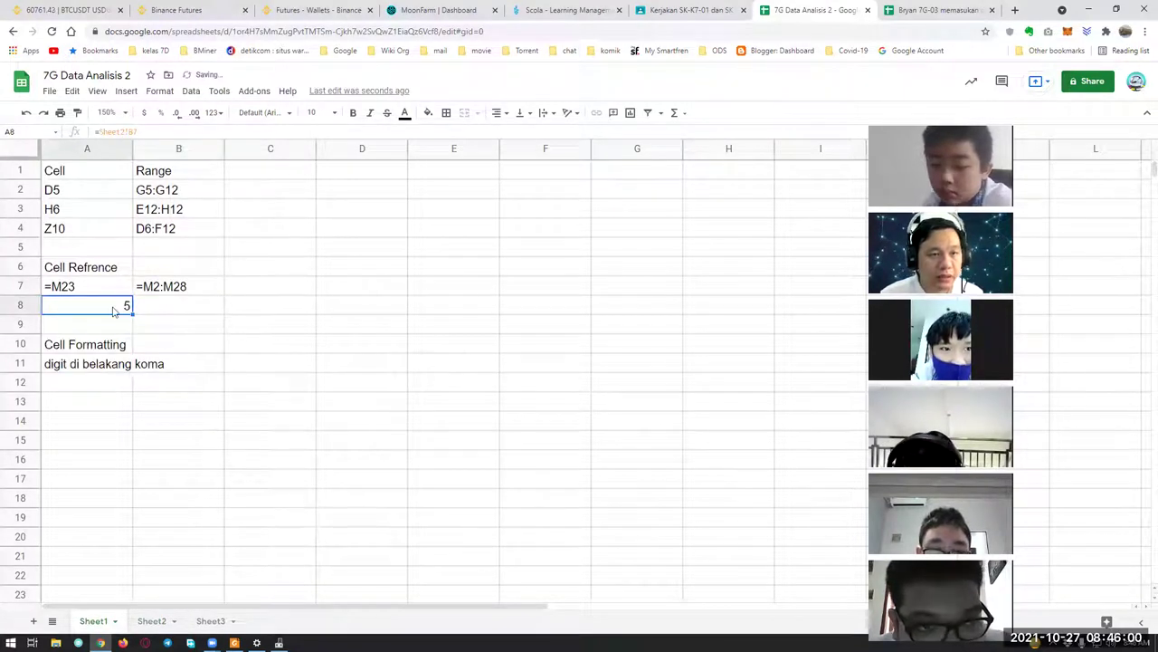
pyautogui.press('F2')
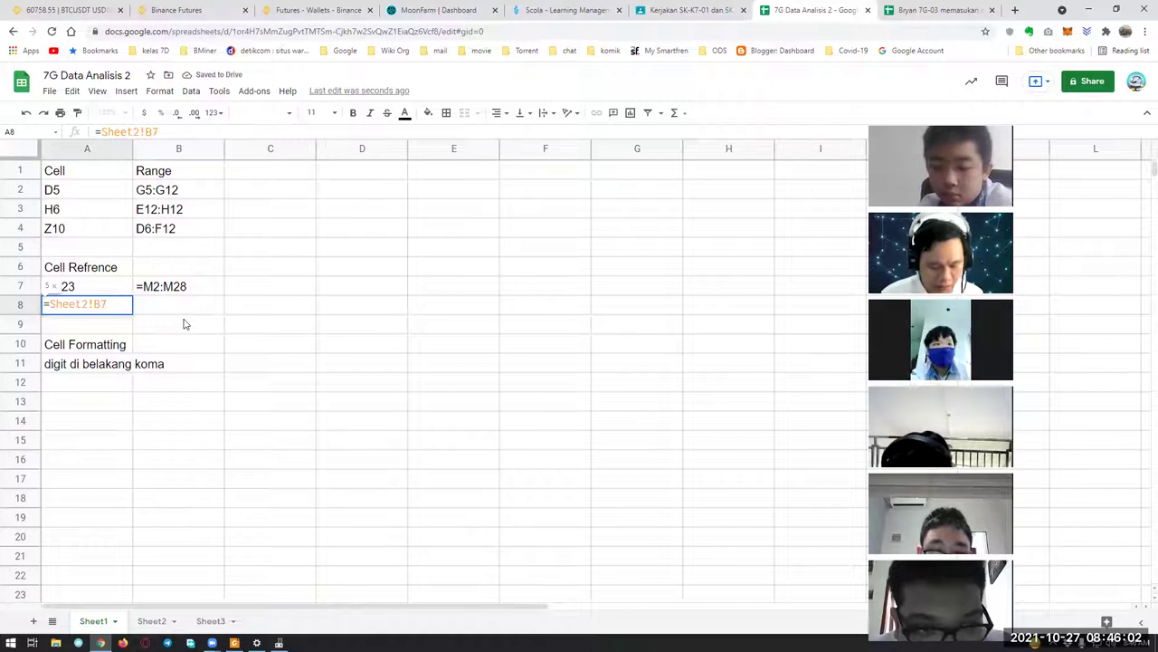
pyautogui.write("'")
pyautogui.press('Return')
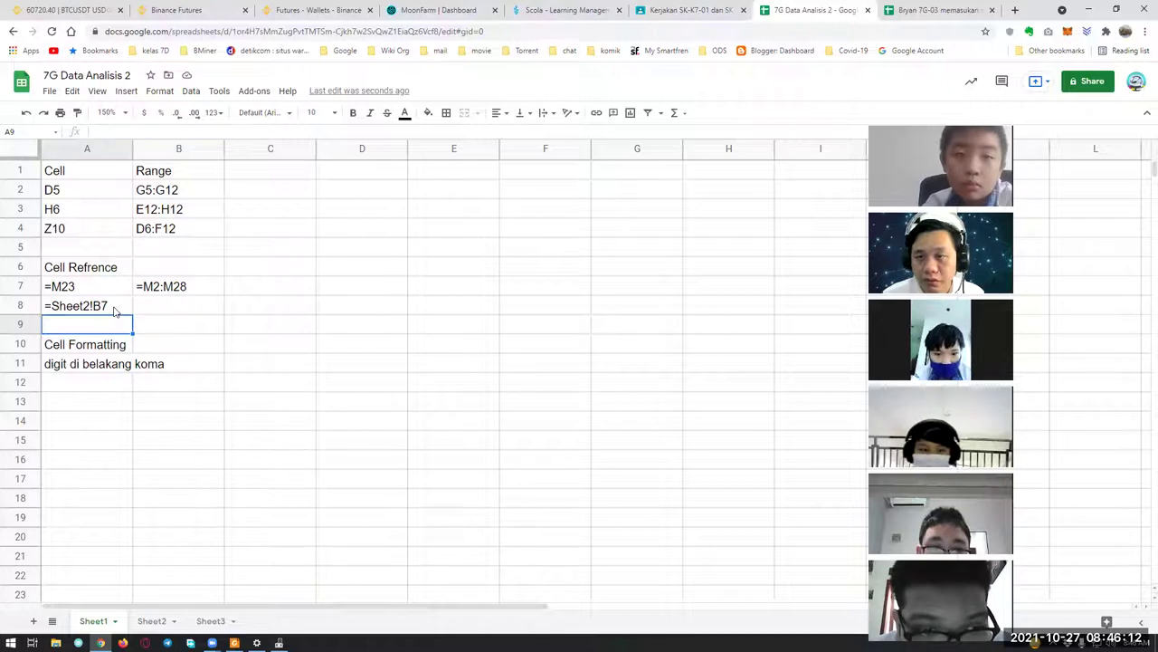
pyautogui.click(121, 310)
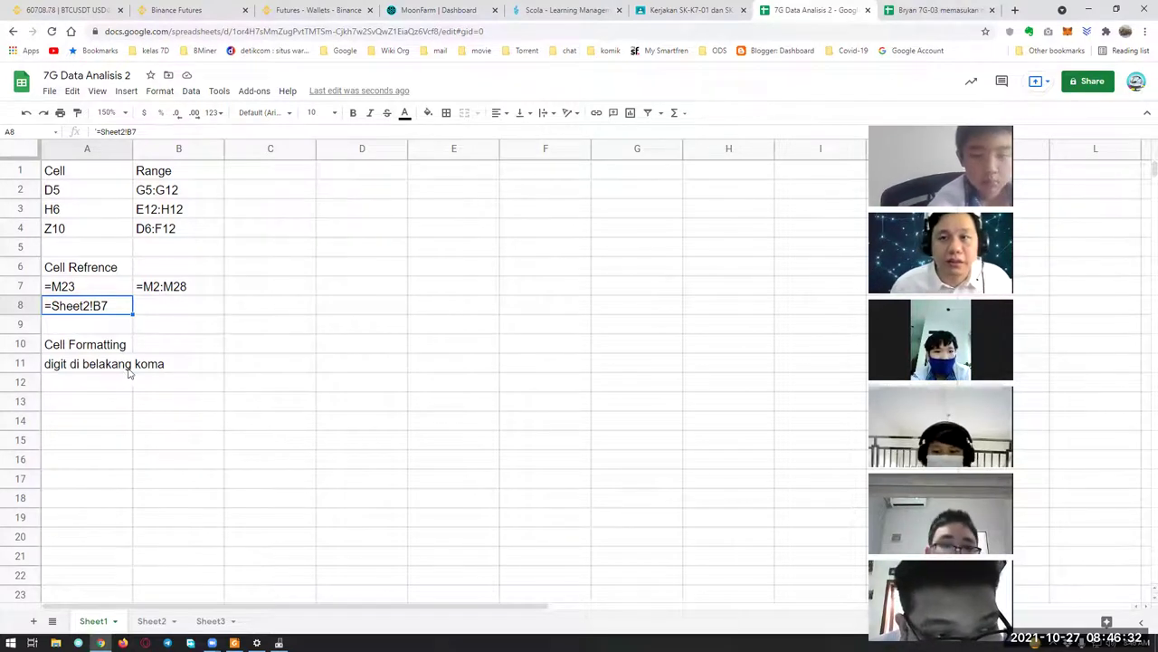
pyautogui.click(109, 367)
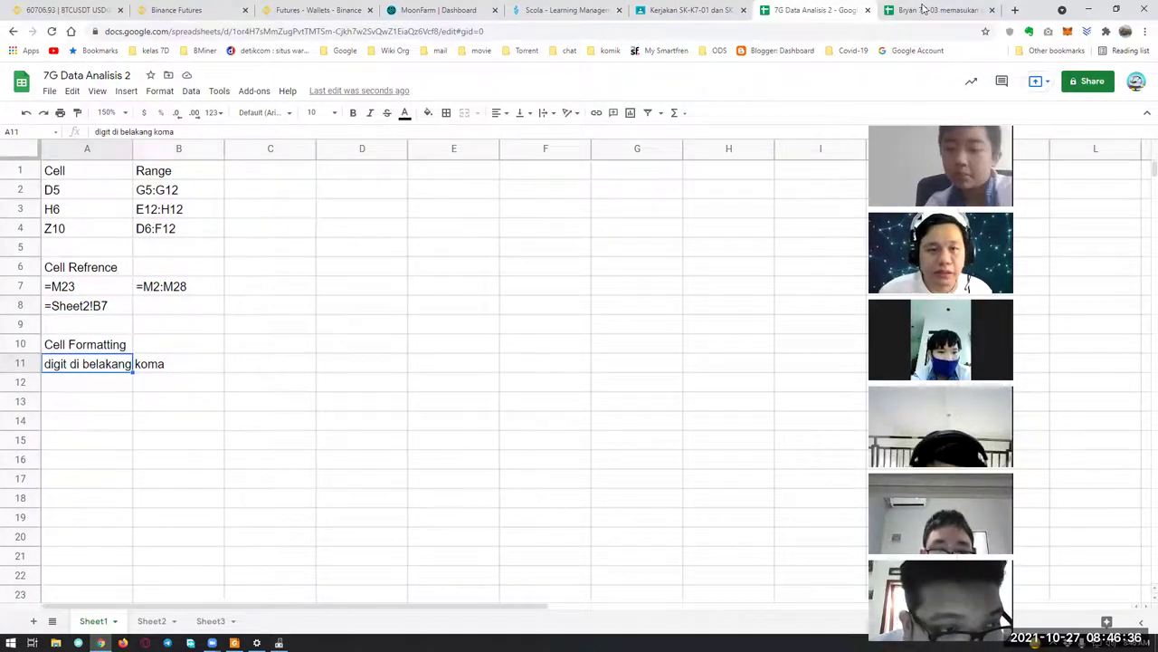
# - Format the 175 height in M13 as Percent, showing 17500.00%
pyautogui.hotkey('ctrl', 'Tab')
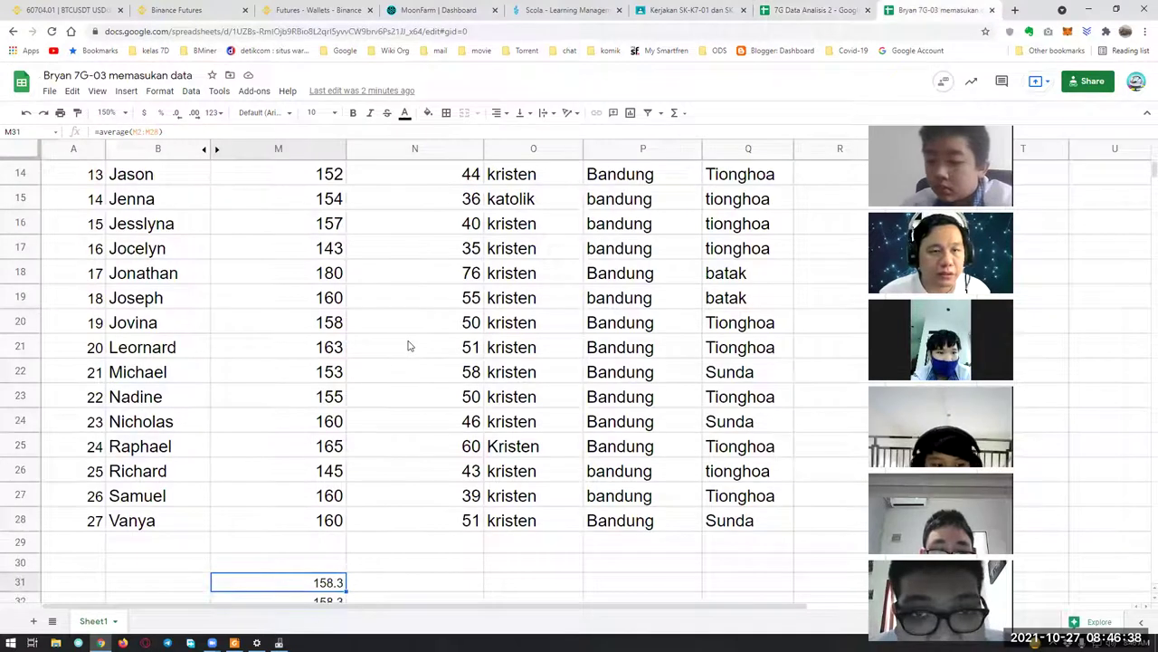
pyautogui.scroll(1, 408, 345)
pyautogui.scroll(2, 396, 362)
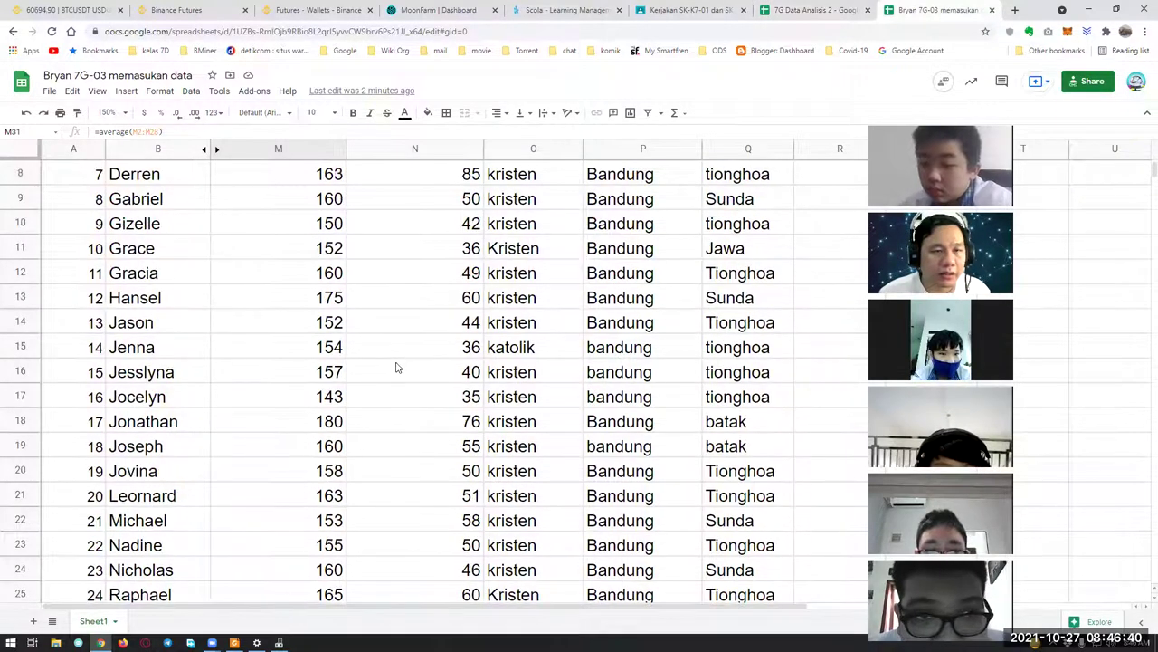
pyautogui.click(308, 297)
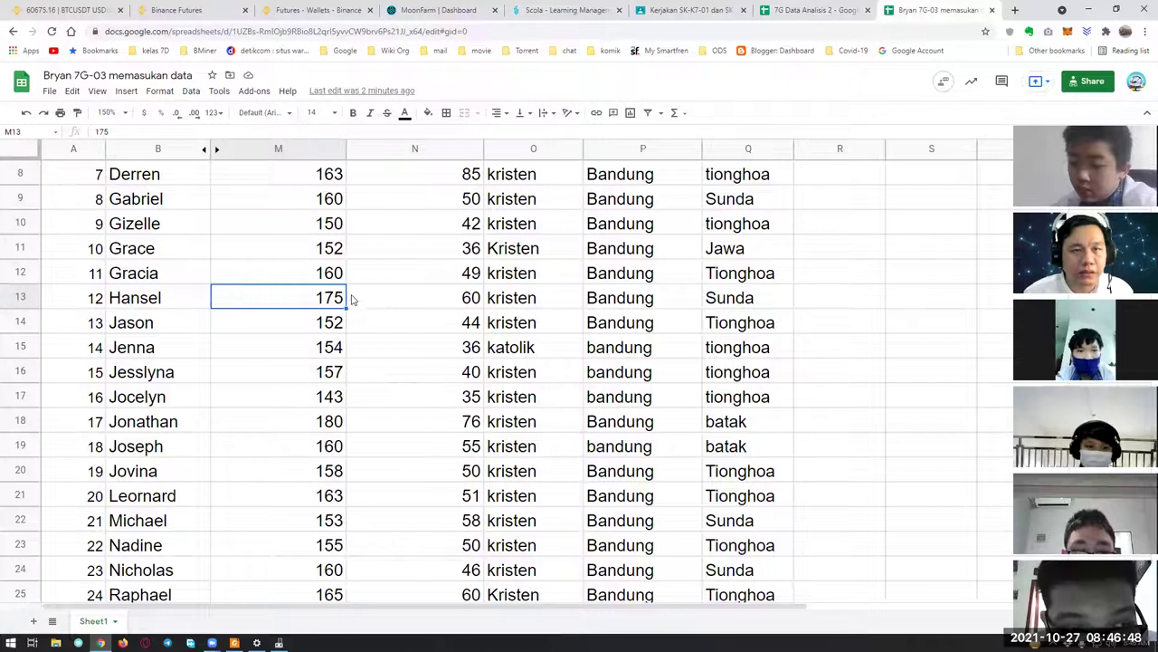
pyautogui.click(218, 116)
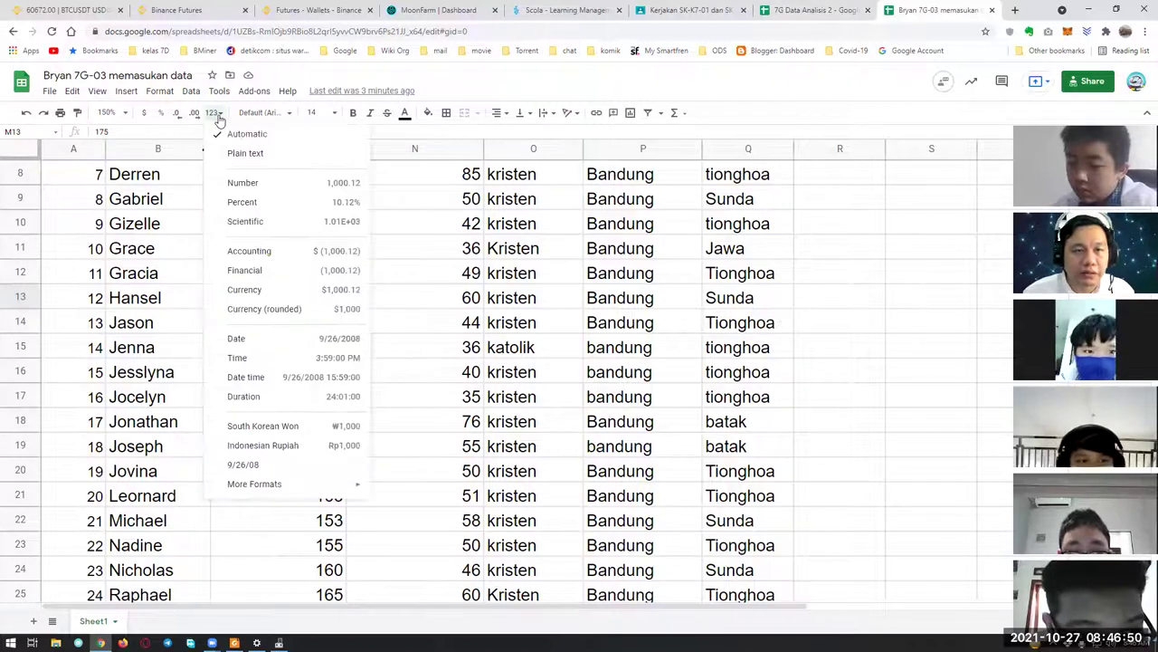
pyautogui.click(260, 203)
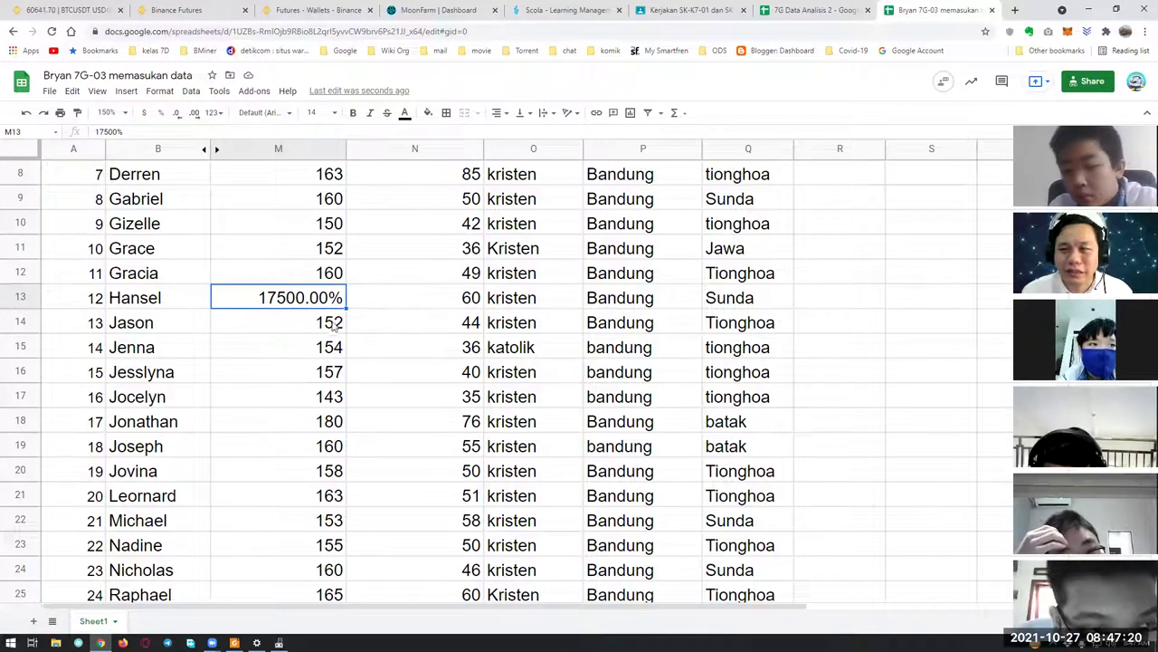
# - Show M13 in Scientific format, then switch it to Plain text
pyautogui.click(213, 113)
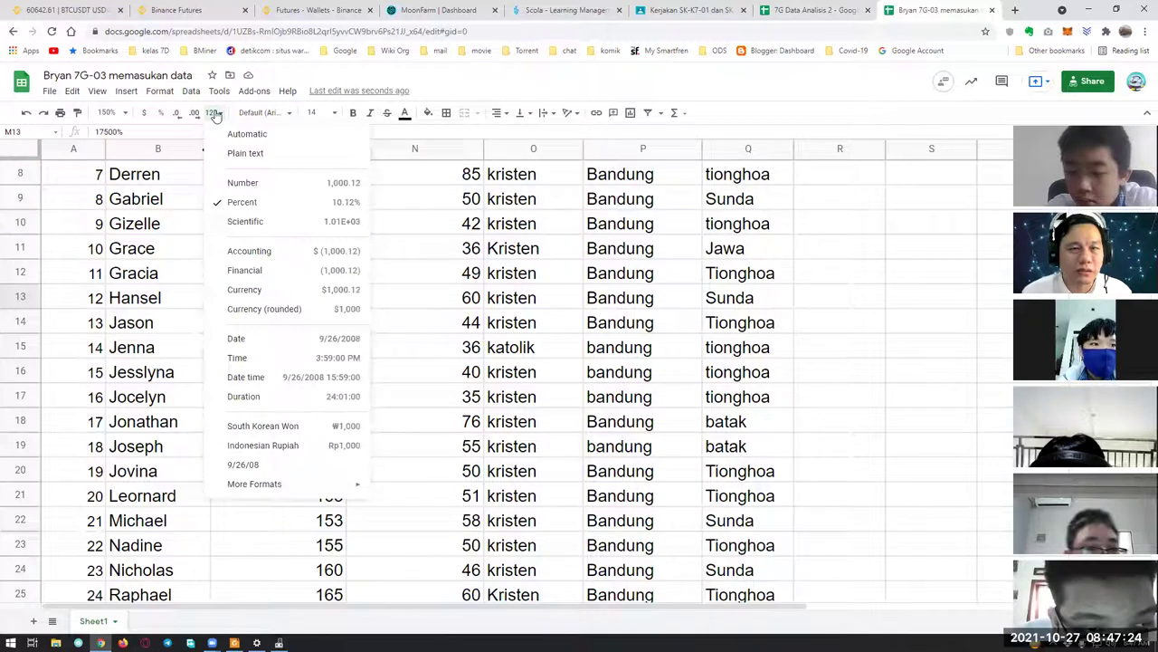
pyautogui.click(245, 222)
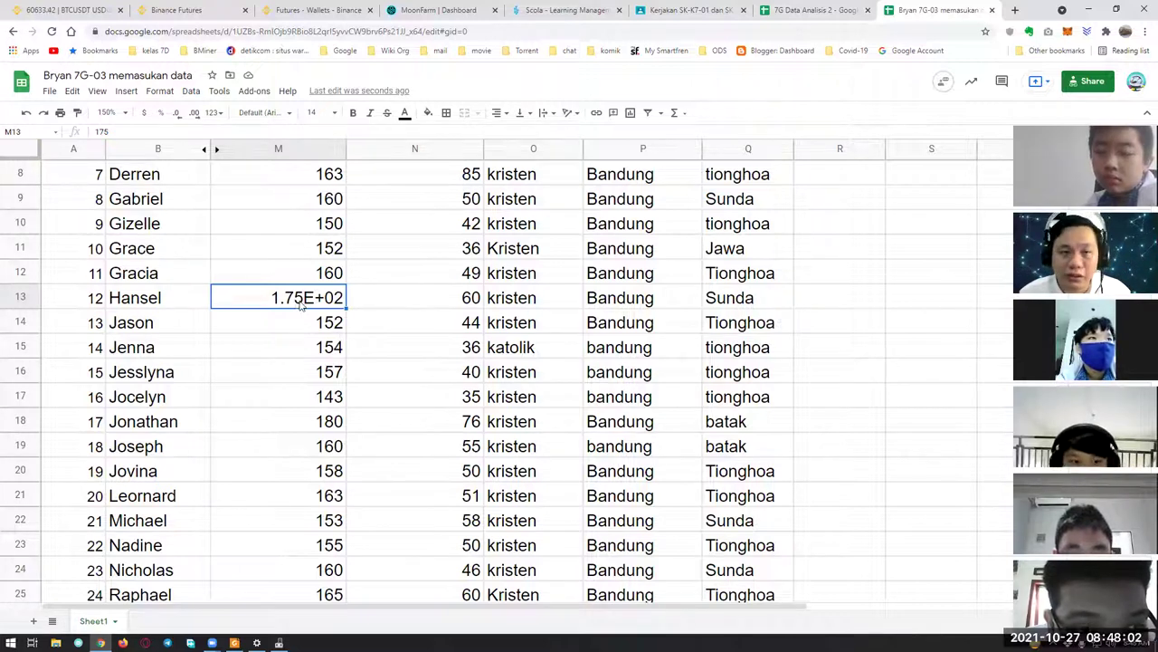
pyautogui.click(214, 113)
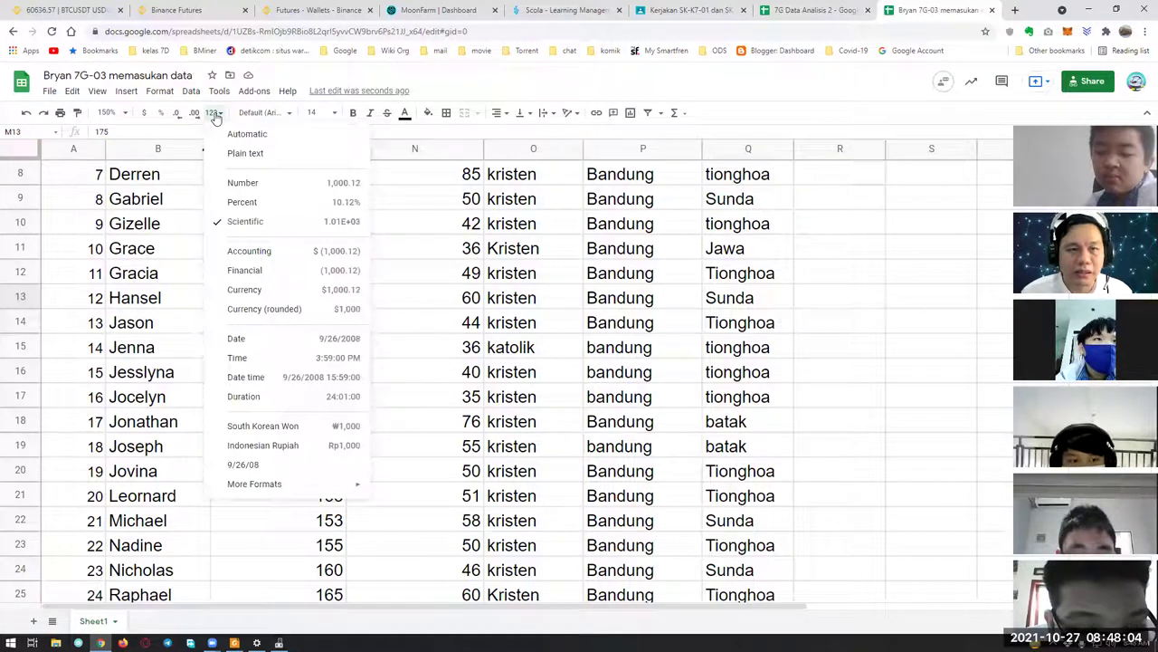
pyautogui.click(239, 159)
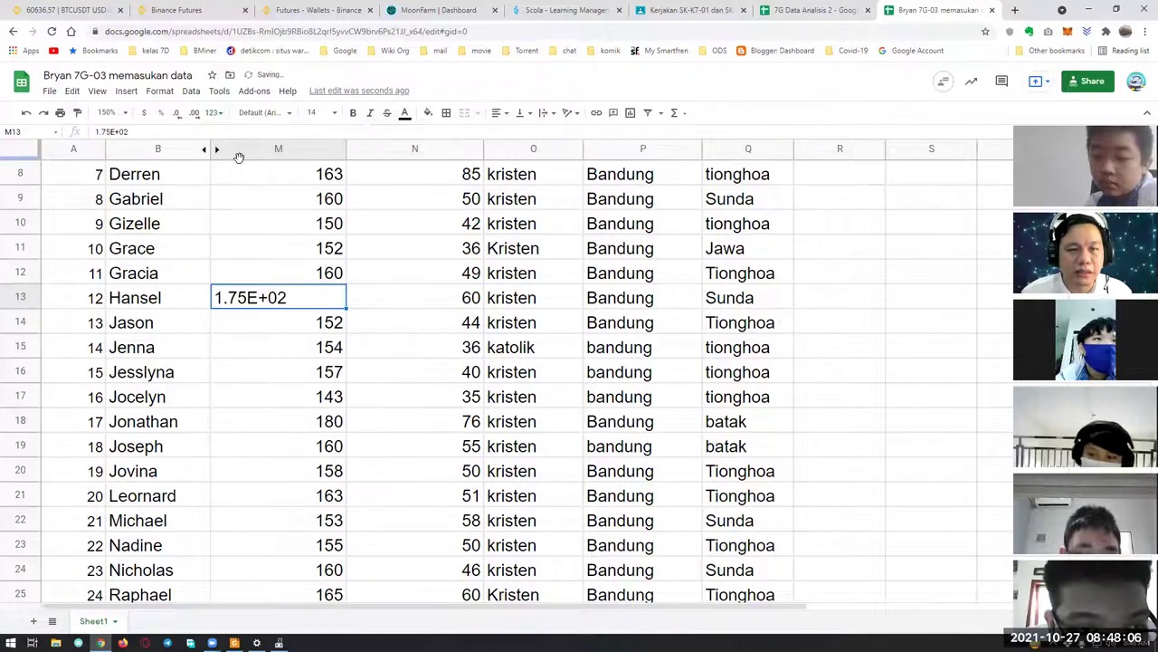
# - Return M13 to showing 175 and open a new browser tab
pyautogui.click(217, 113)
pyautogui.click(231, 145)
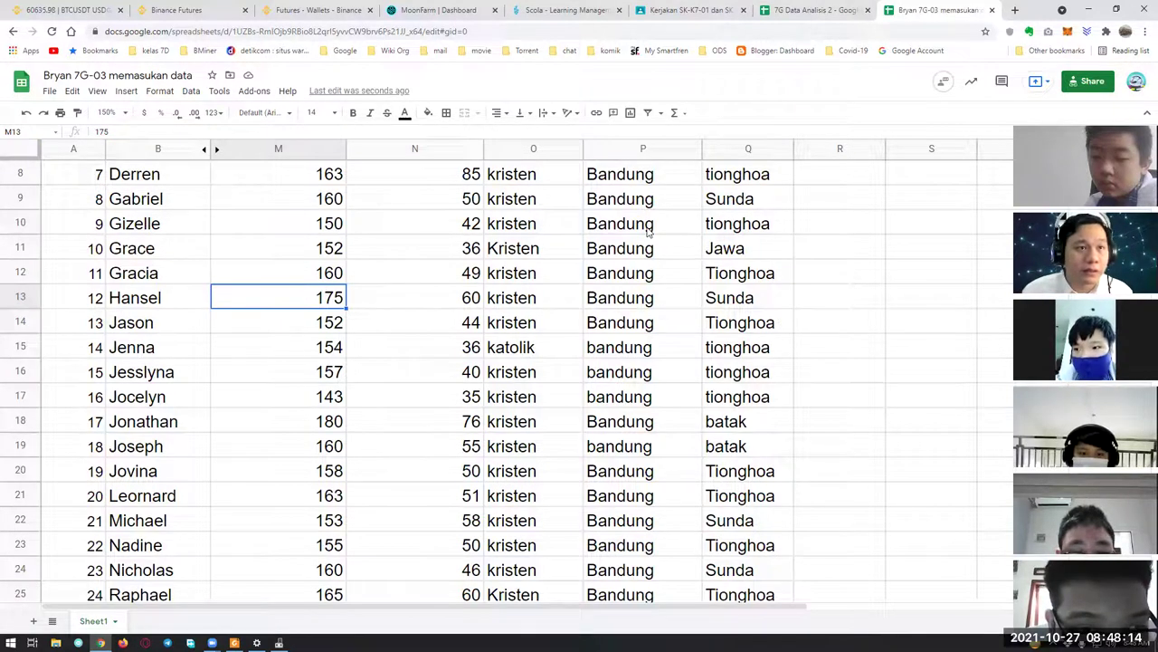
pyautogui.click(1011, 9)
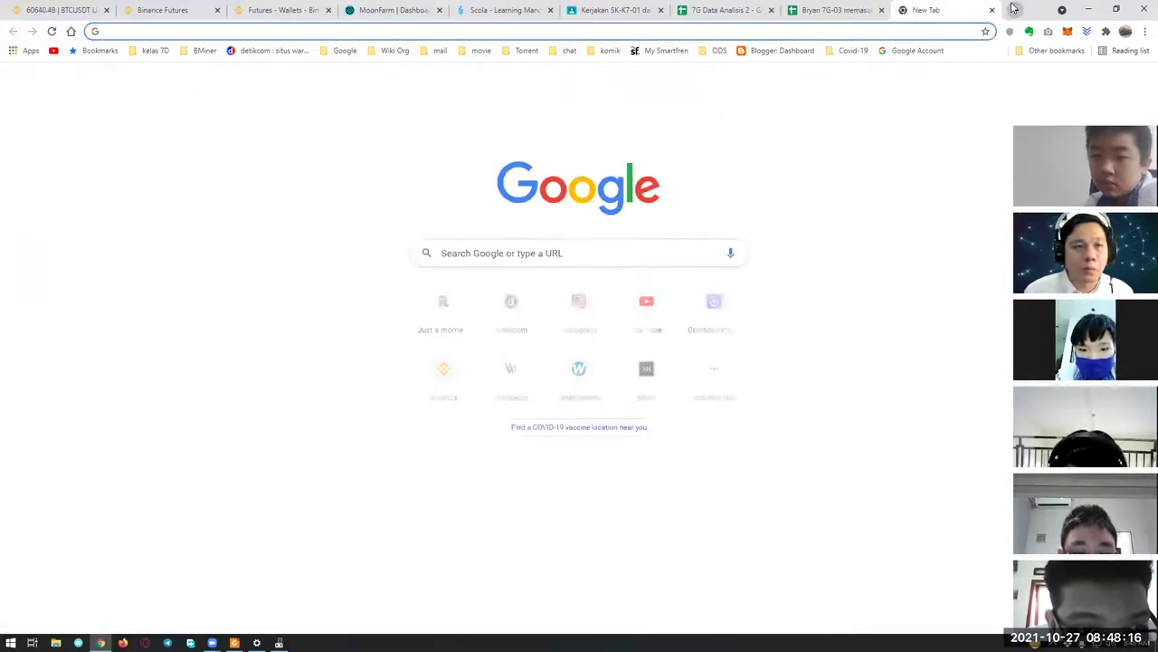
# - Search Google for 'mass of earth'
pyautogui.click(467, 256)
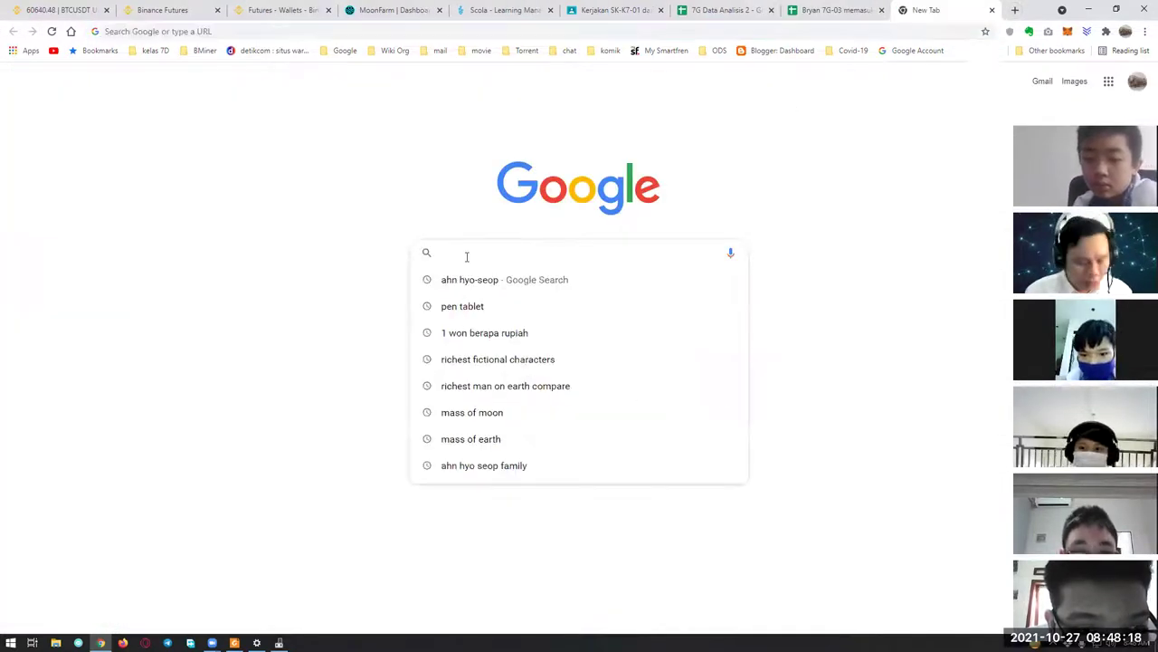
pyautogui.write('mass of')
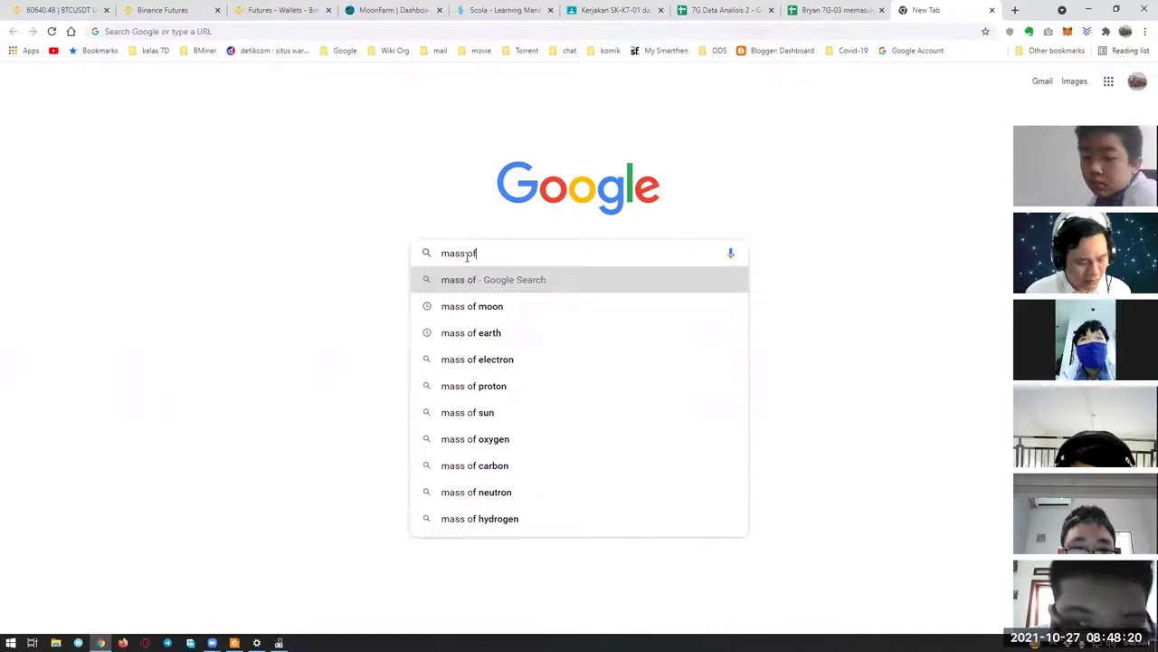
pyautogui.write(' earth')
pyautogui.press('Return')
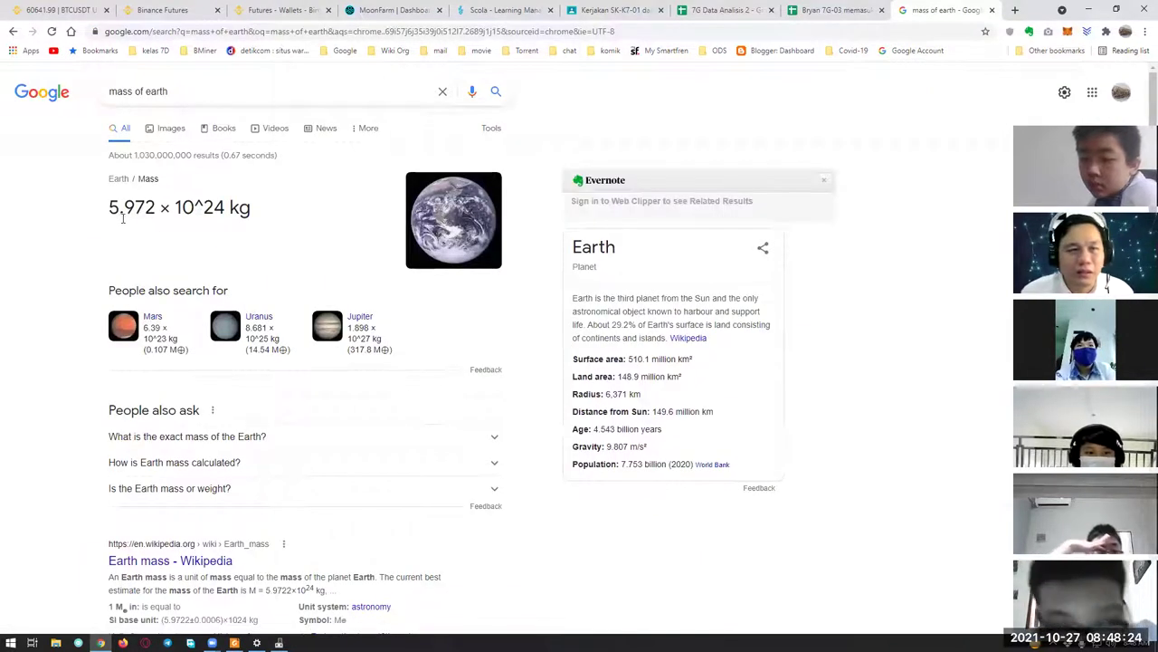
# - Highlight the 5.972 × 10^24 kg answer, then select the search query text
pyautogui.moveTo(108, 207); pyautogui.dragTo(219, 209)
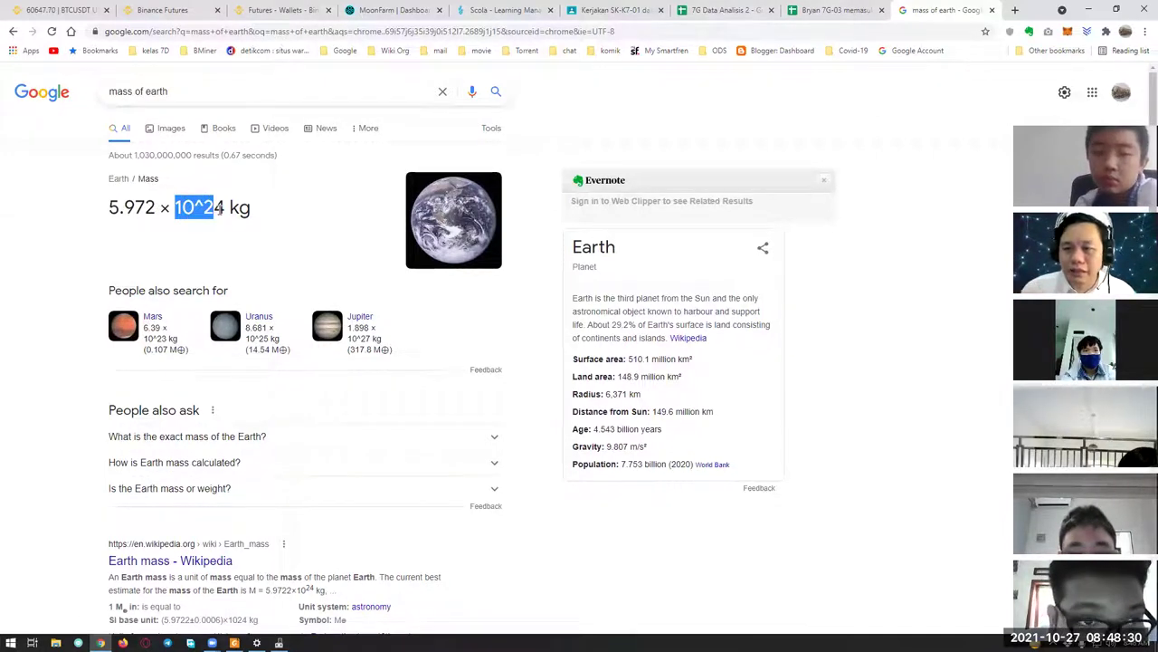
pyautogui.click(219, 208)
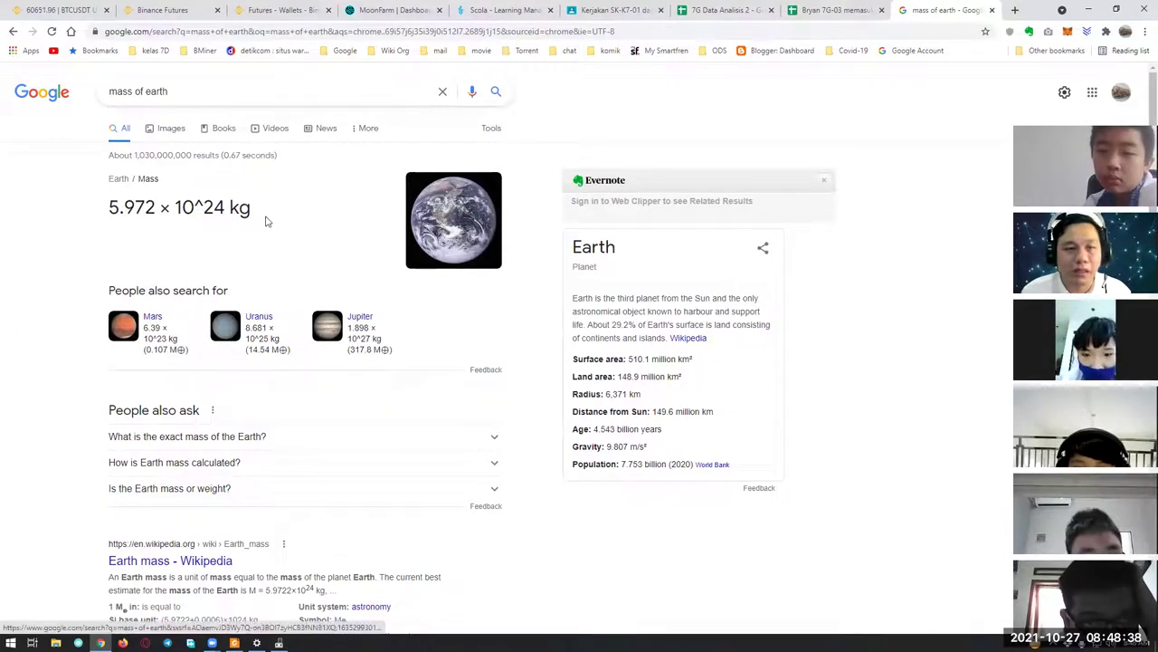
pyautogui.moveTo(109, 207); pyautogui.dragTo(226, 207)
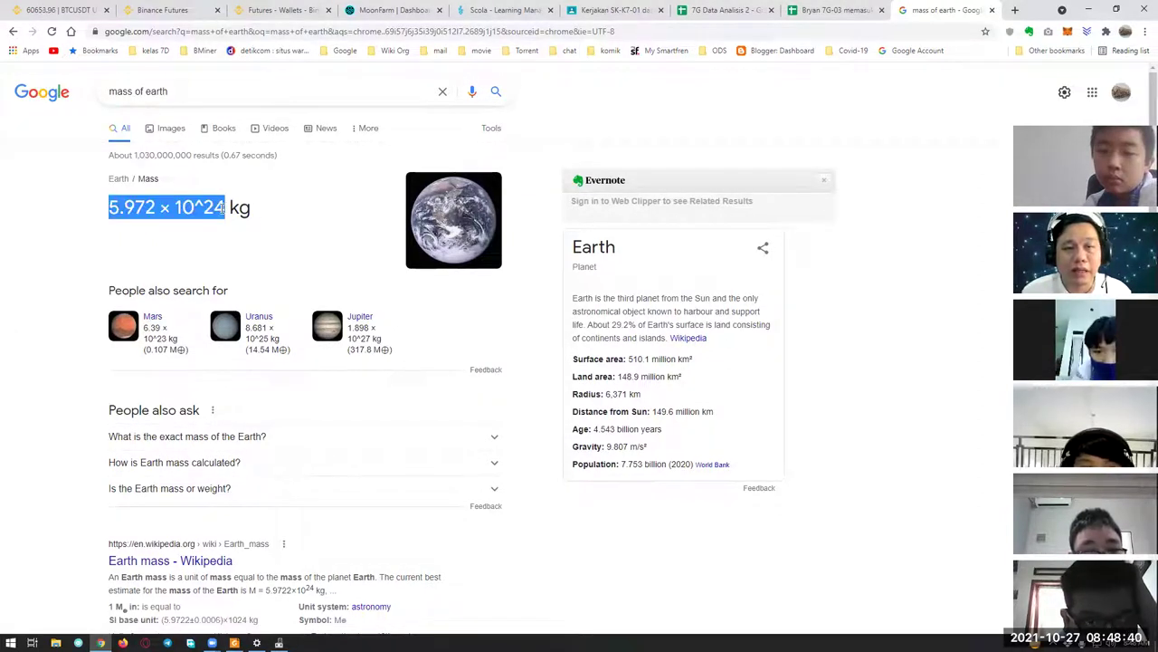
pyautogui.click(220, 207)
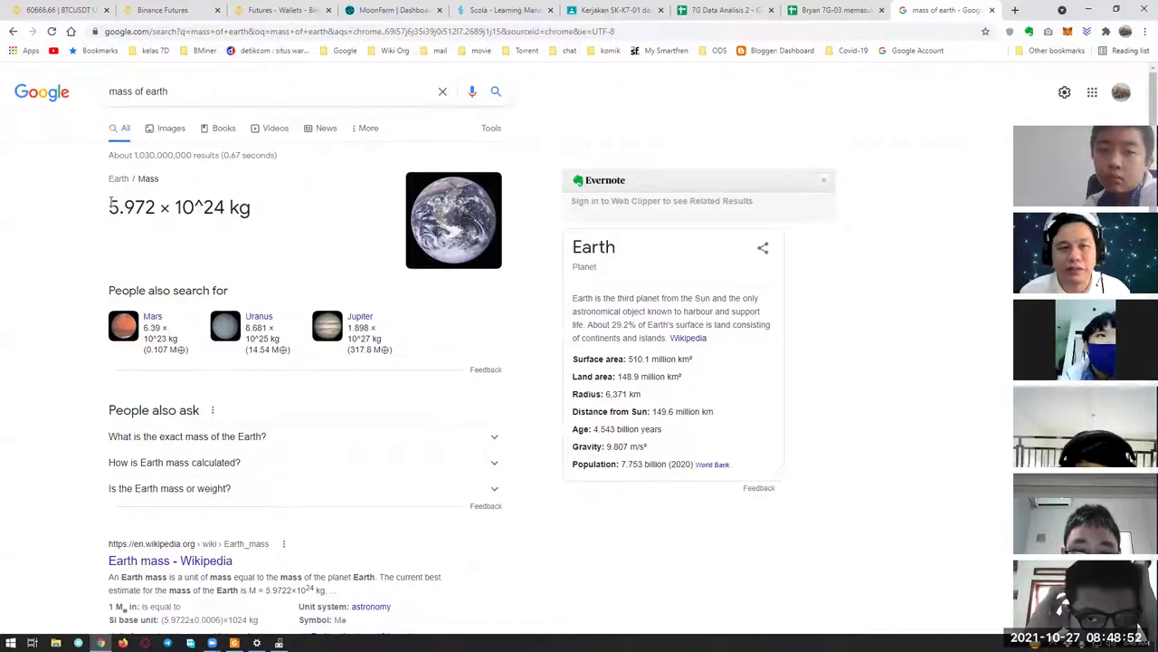
pyautogui.moveTo(110, 204); pyautogui.dragTo(228, 205)
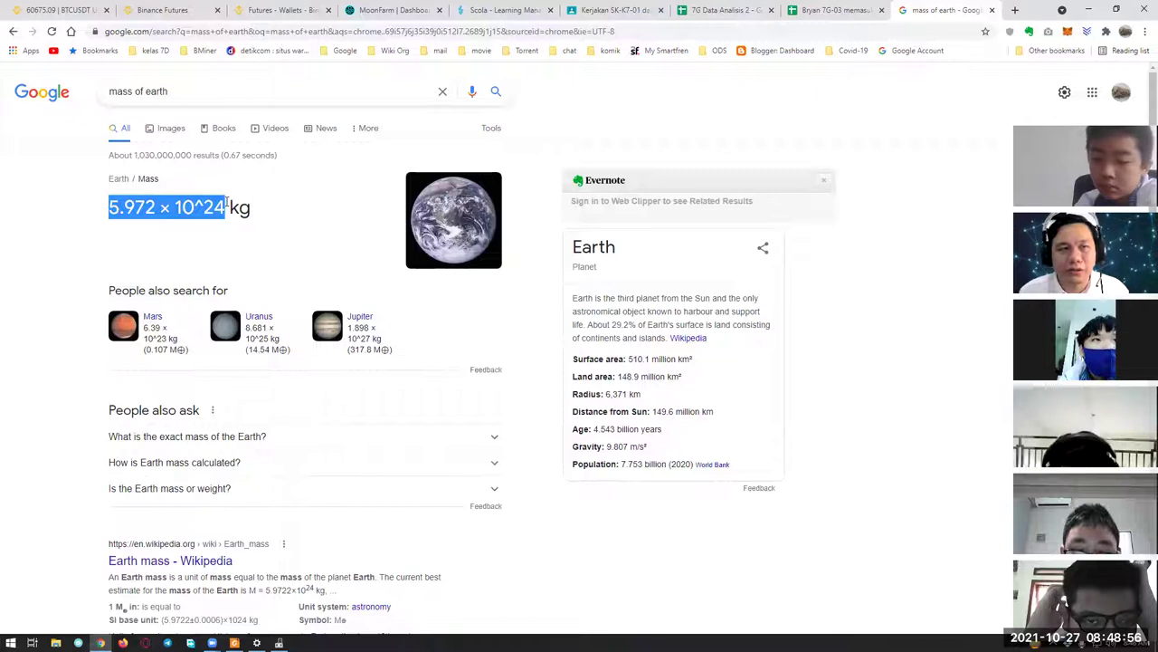
pyautogui.click(169, 90)
pyautogui.moveTo(168, 90); pyautogui.dragTo(102, 88)
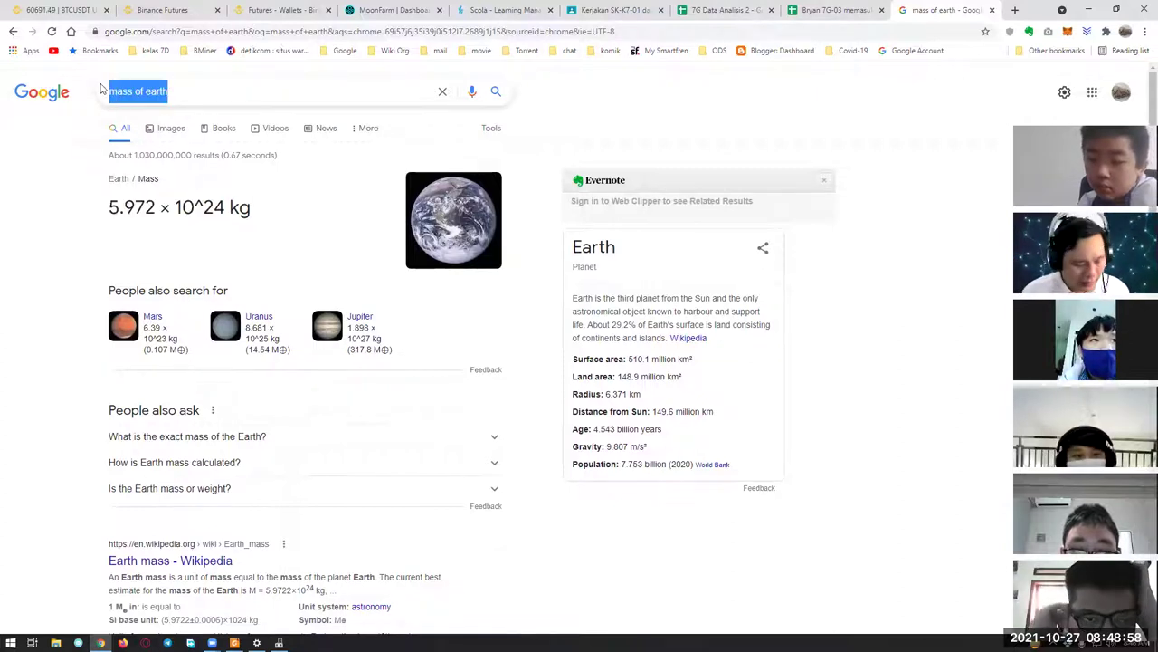
# - Search 'richest man on earth compare' and open the Forbes Real-Time Billionaires list
pyautogui.write('richest')
pyautogui.press('Down')
pyautogui.press('Down')
pyautogui.press('Return')
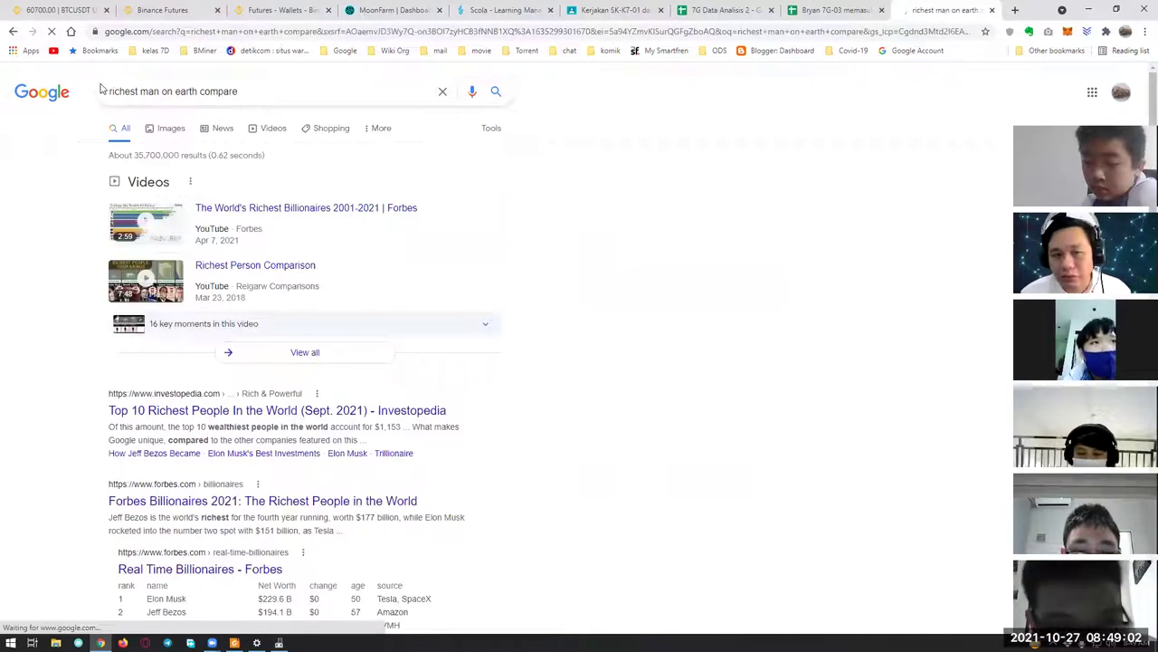
pyautogui.scroll(-3, 27, 362)
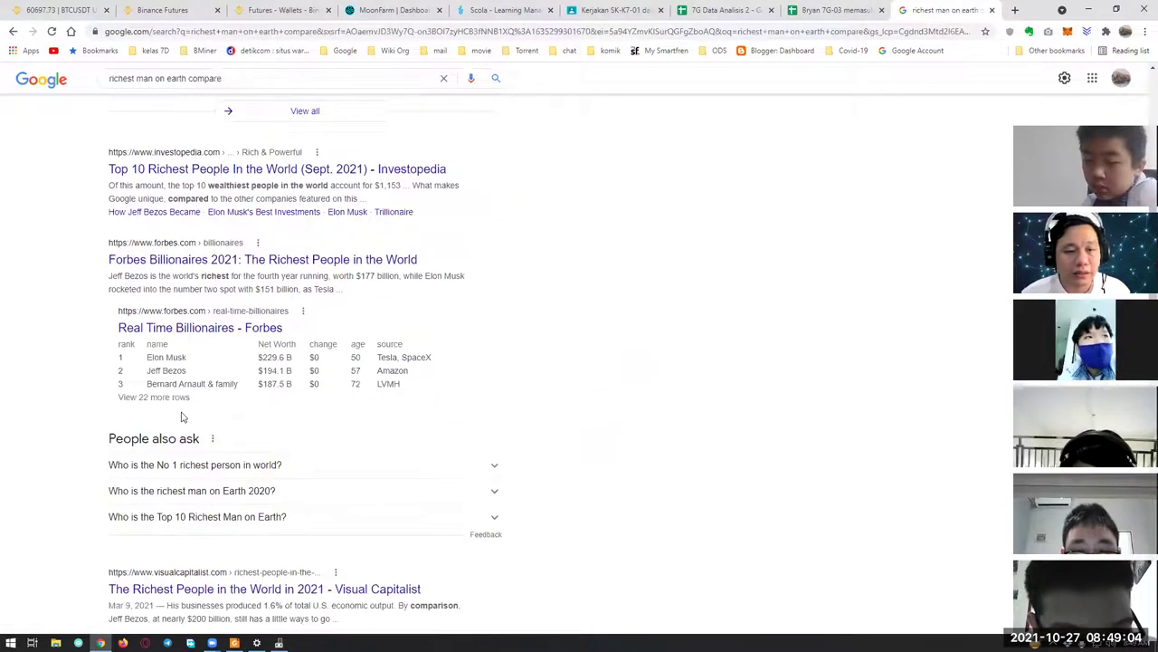
pyautogui.click(180, 399)
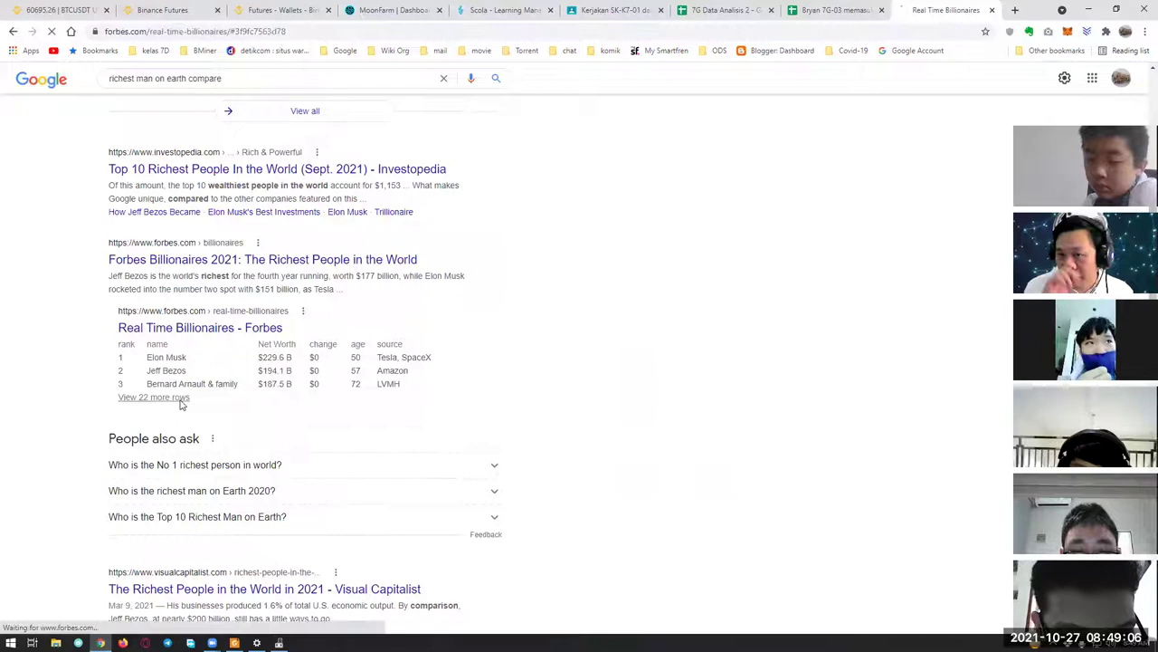
# - Browse the billionaires table, ending at rank 1: Elon Musk at $253.8 B
pyautogui.scroll(-4, 260, 361)
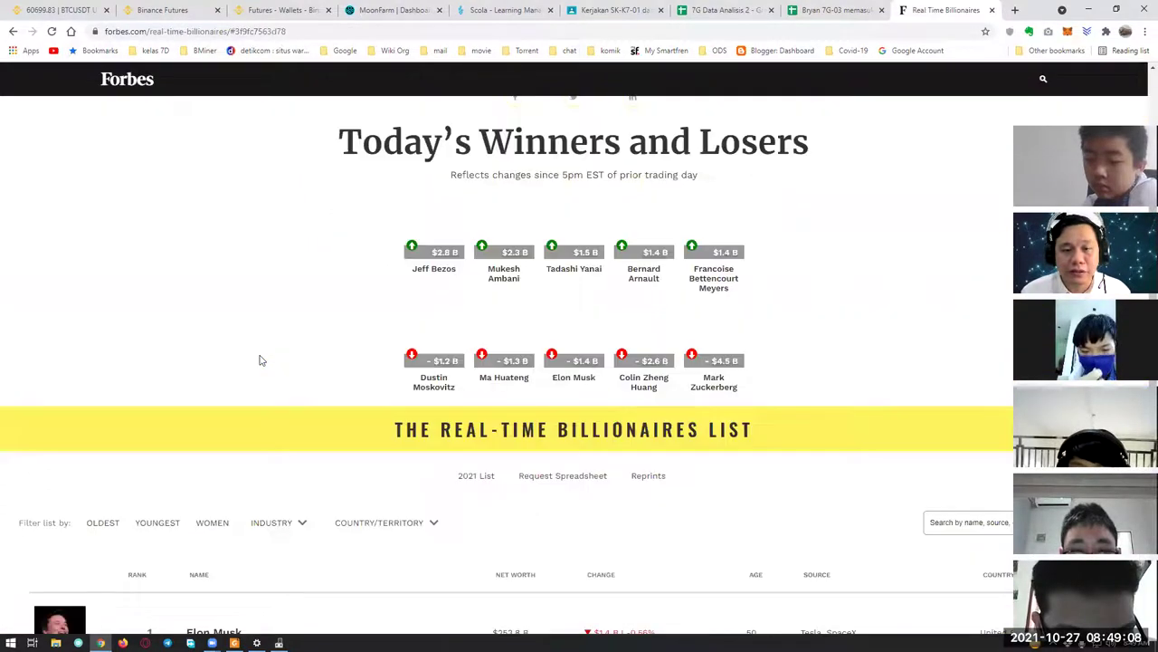
pyautogui.scroll(-2, 260, 360)
pyautogui.scroll(-2, 304, 350)
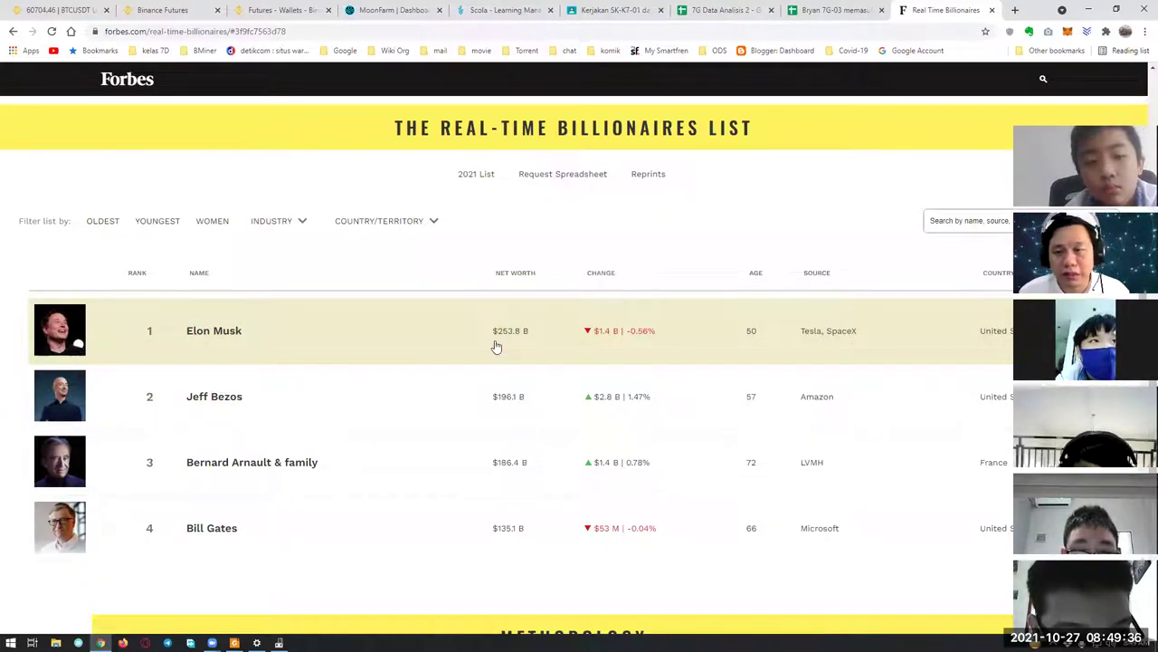
pyautogui.scroll(-1, 496, 347)
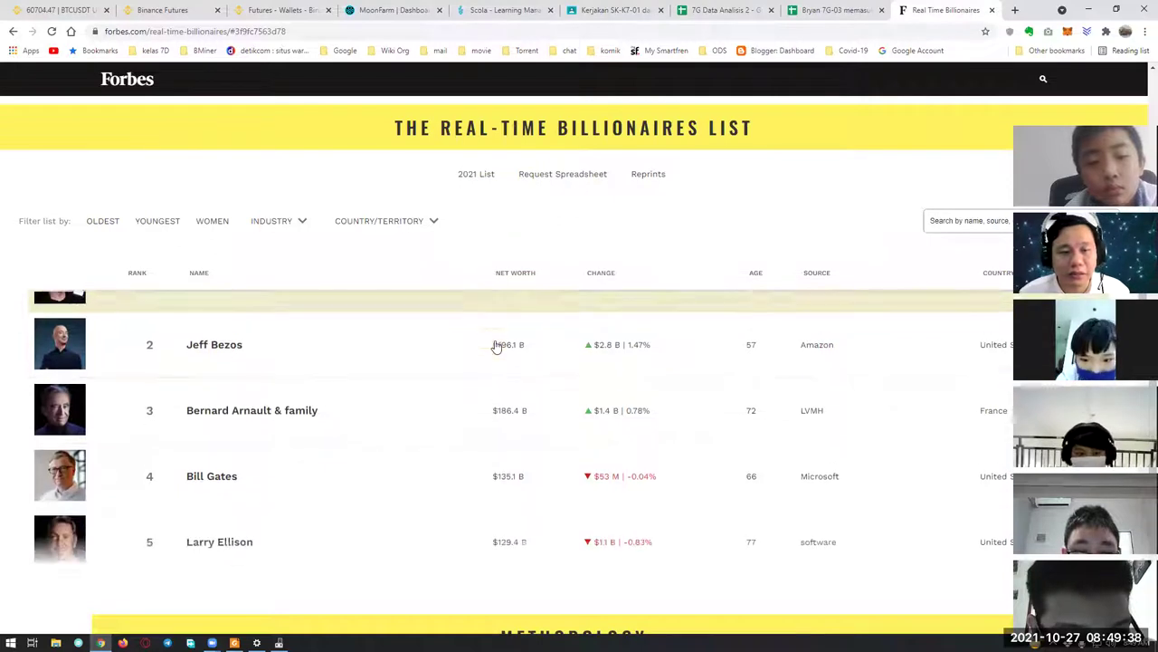
pyautogui.scroll(-2, 471, 395)
pyautogui.scroll(-1, 471, 396)
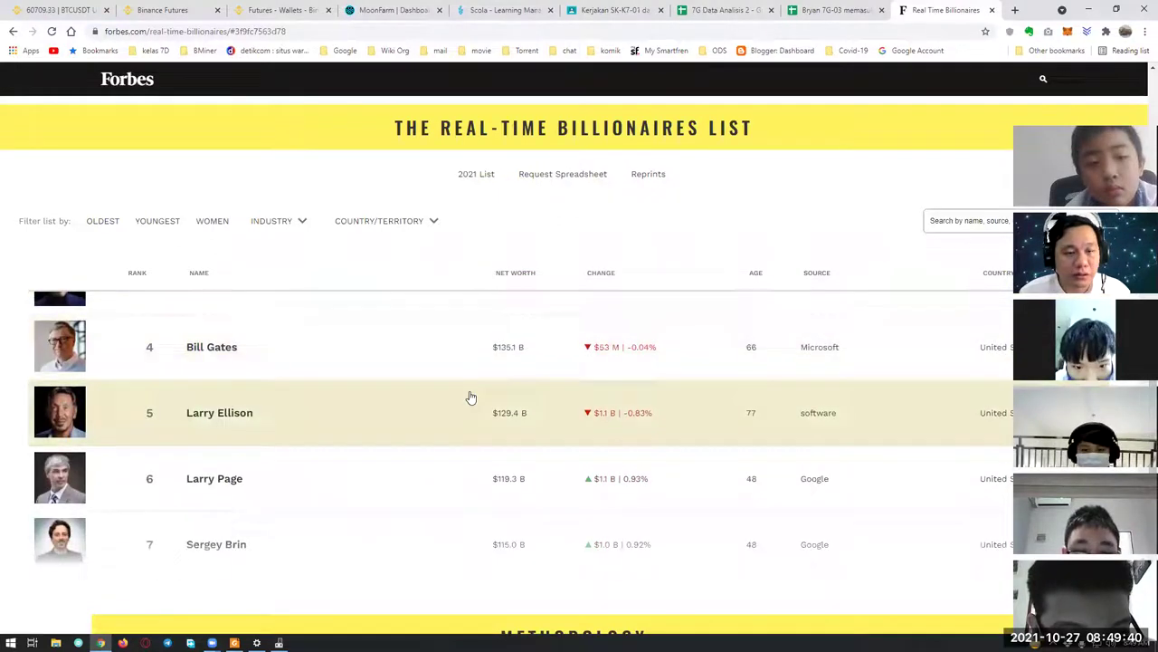
pyautogui.scroll(-1, 470, 396)
pyautogui.scroll(-1, 471, 396)
pyautogui.scroll(-1, 463, 442)
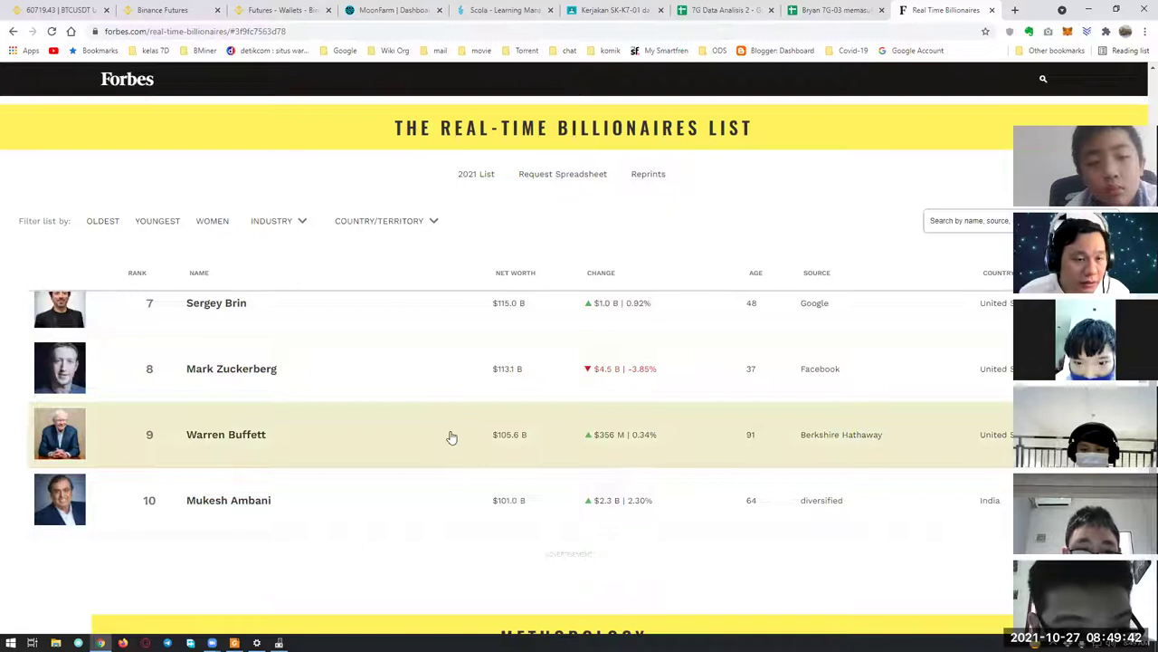
pyautogui.scroll(1, 440, 459)
pyautogui.scroll(-1, 440, 459)
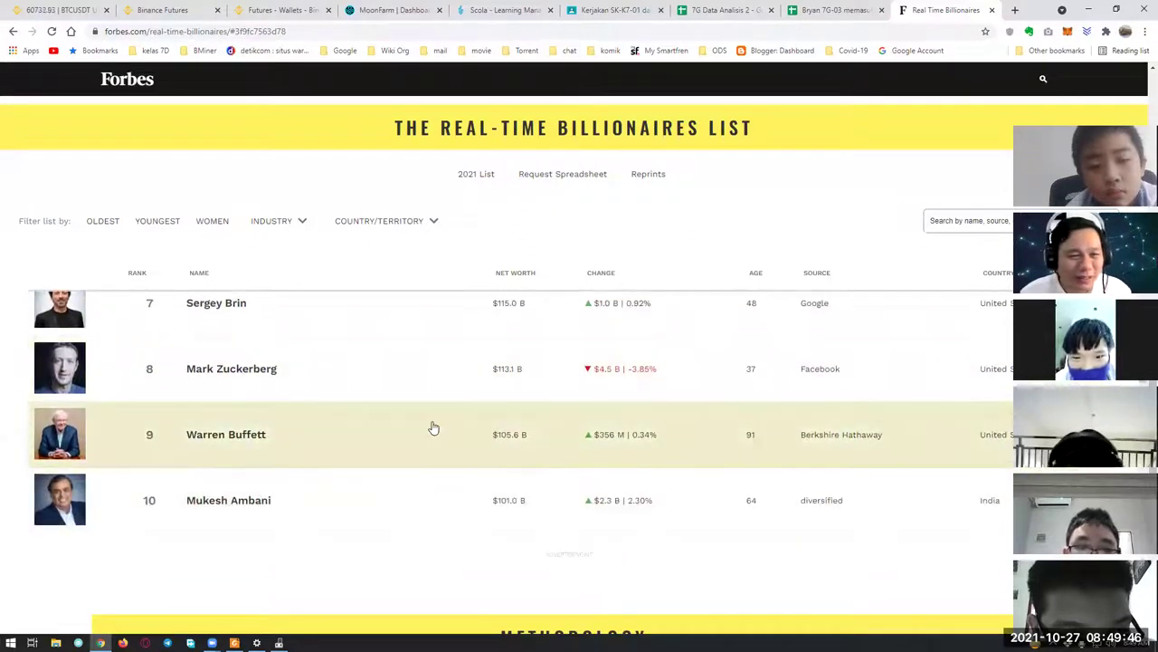
pyautogui.scroll(2, 440, 443)
pyautogui.scroll(2, 440, 442)
pyautogui.scroll(1, 442, 442)
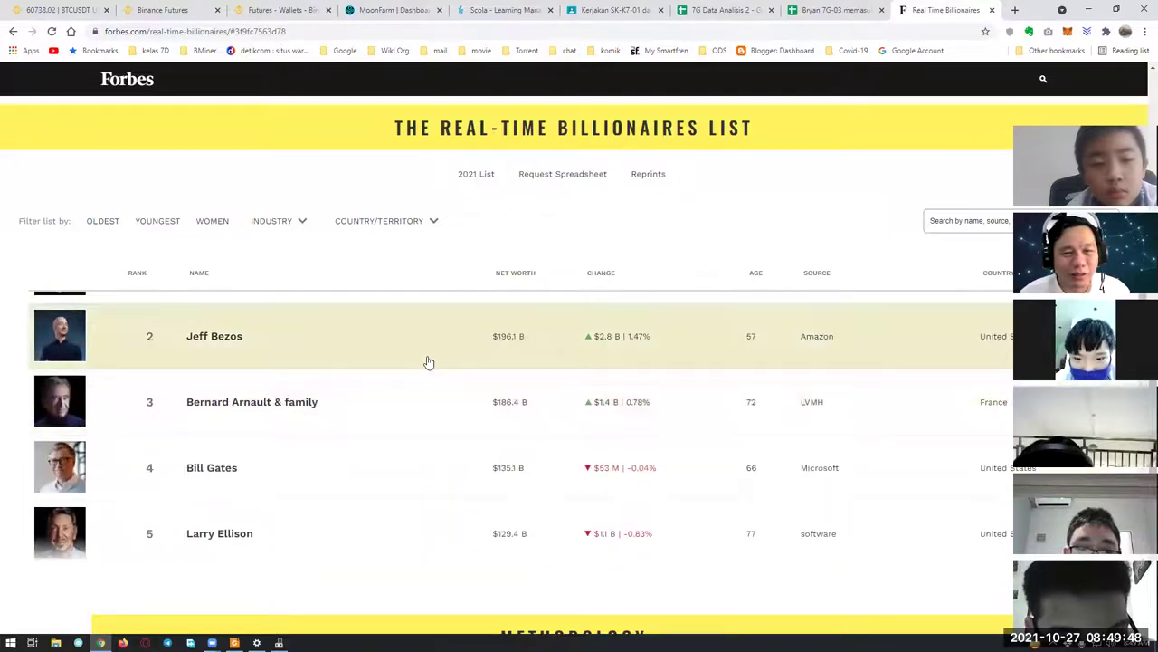
pyautogui.scroll(1, 393, 444)
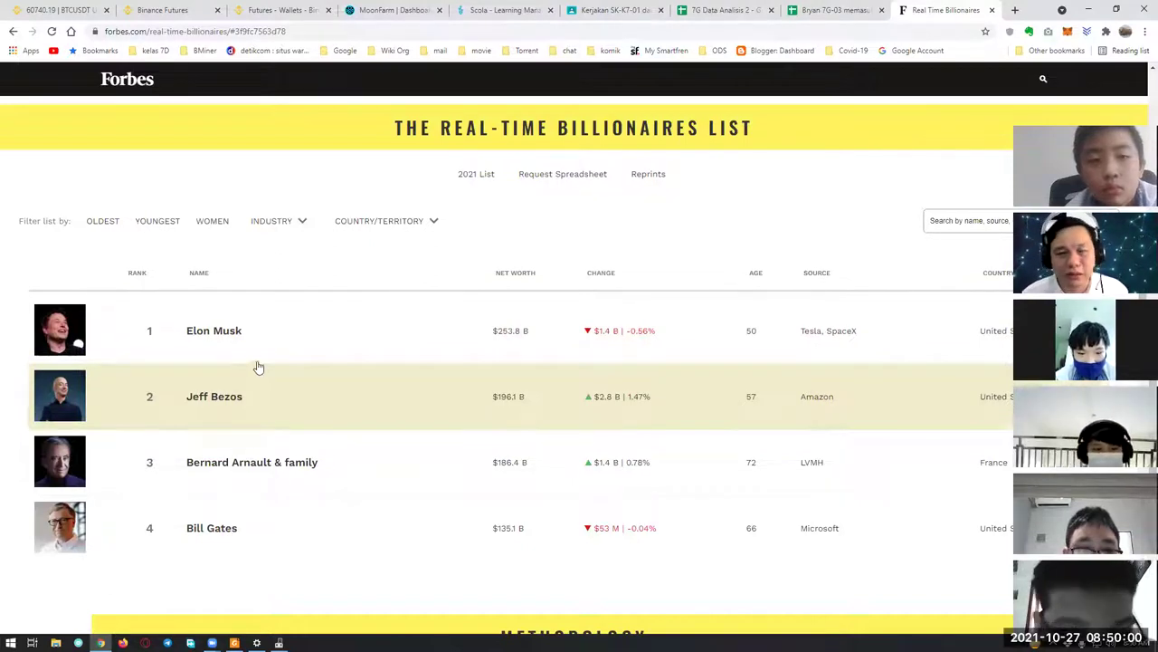
pyautogui.scroll(-1, 290, 342)
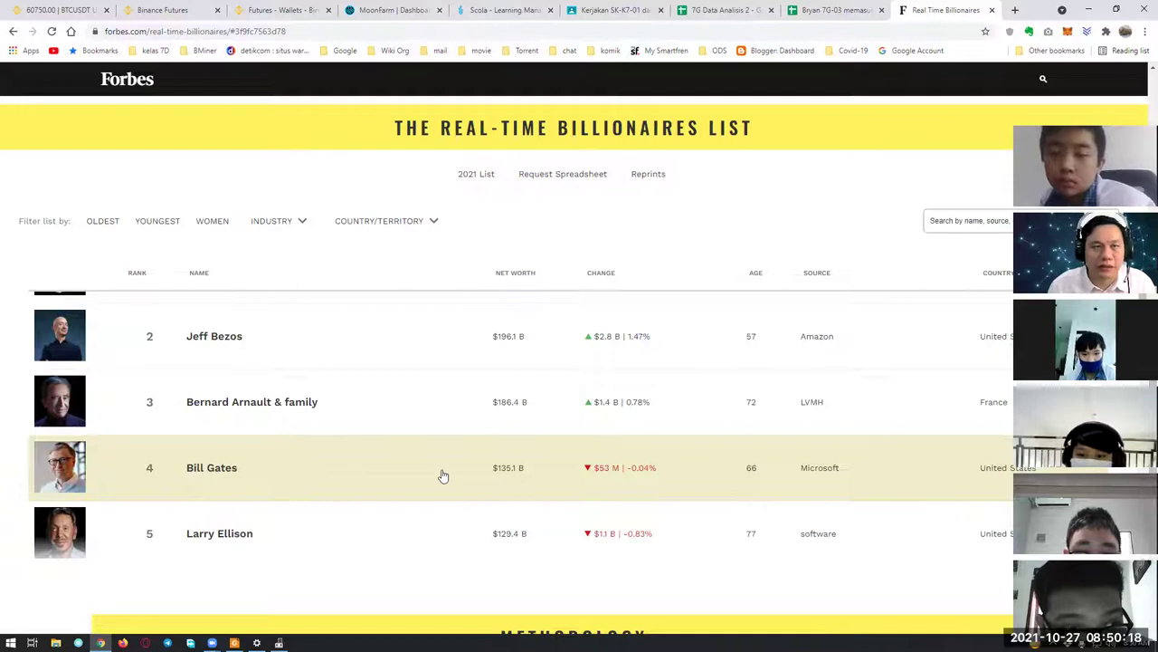
pyautogui.scroll(1, 442, 475)
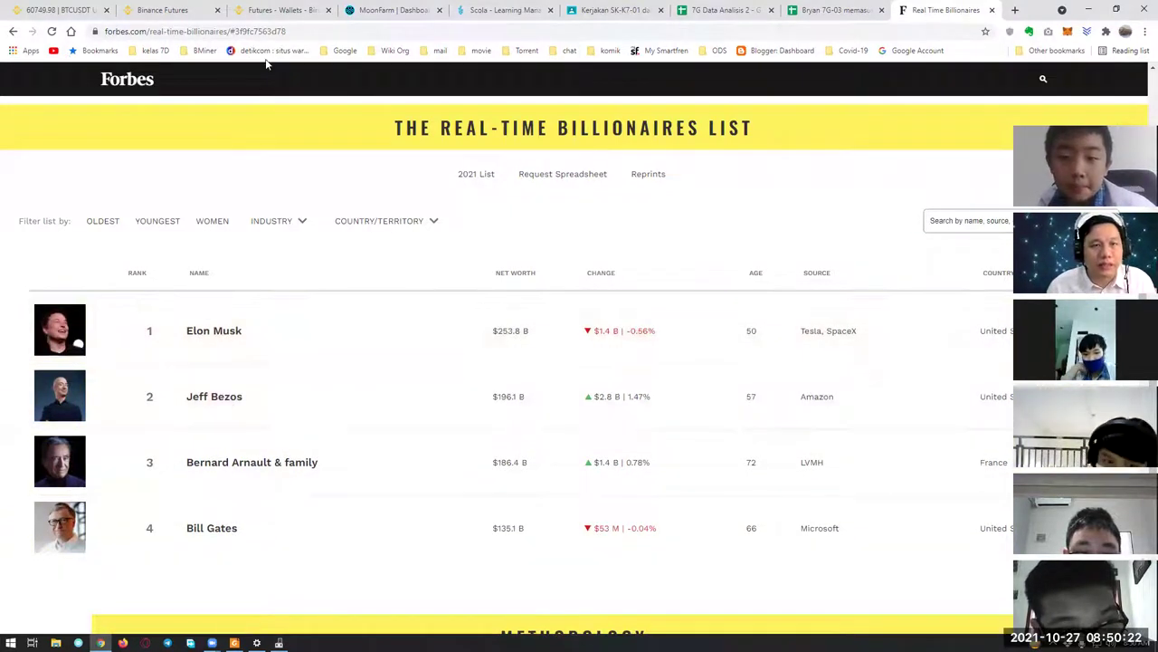
# - Search 'richest fictional characters' and open the Veranda article result
pyautogui.click(273, 32)
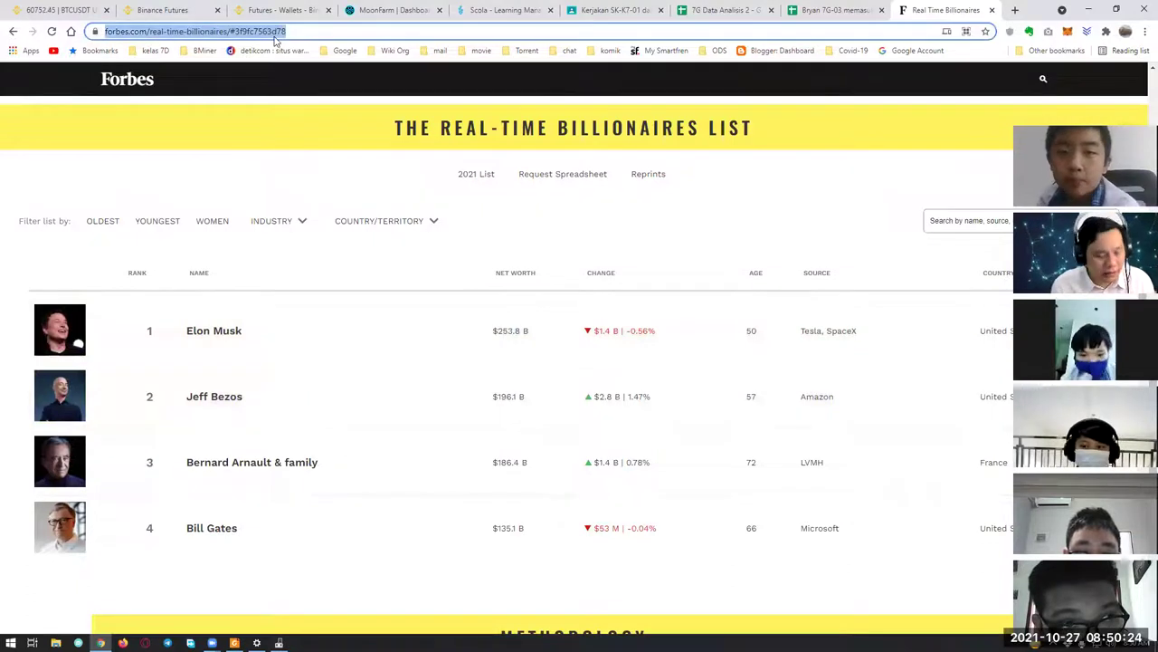
pyautogui.write('rich')
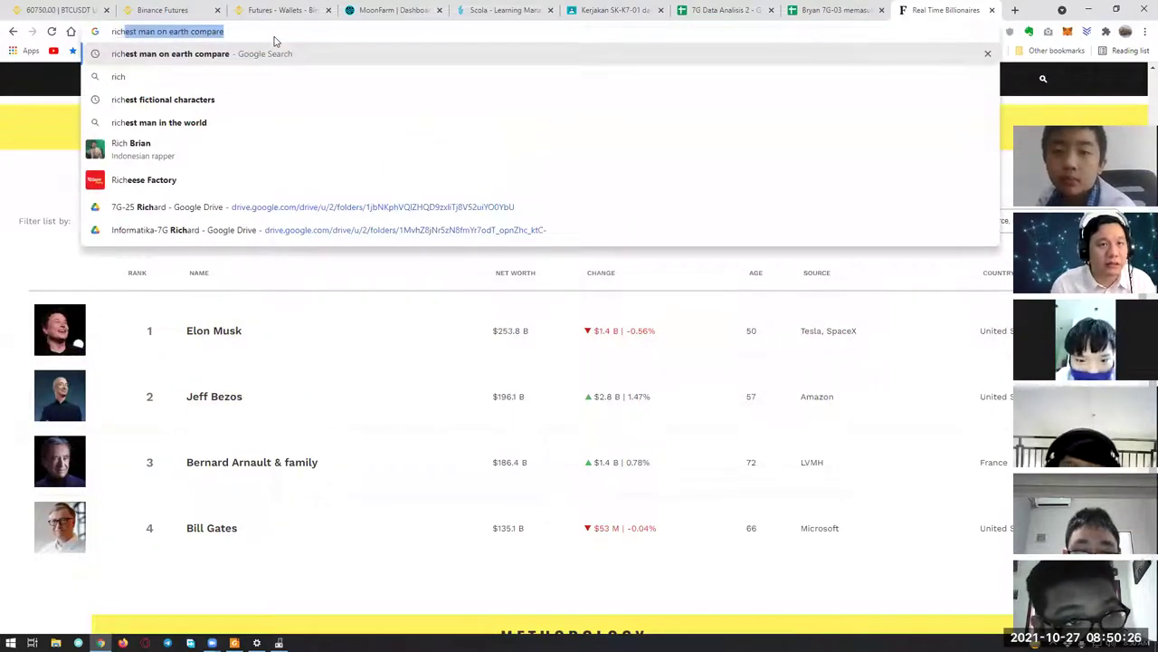
pyautogui.write('est fi')
pyautogui.press('Down')
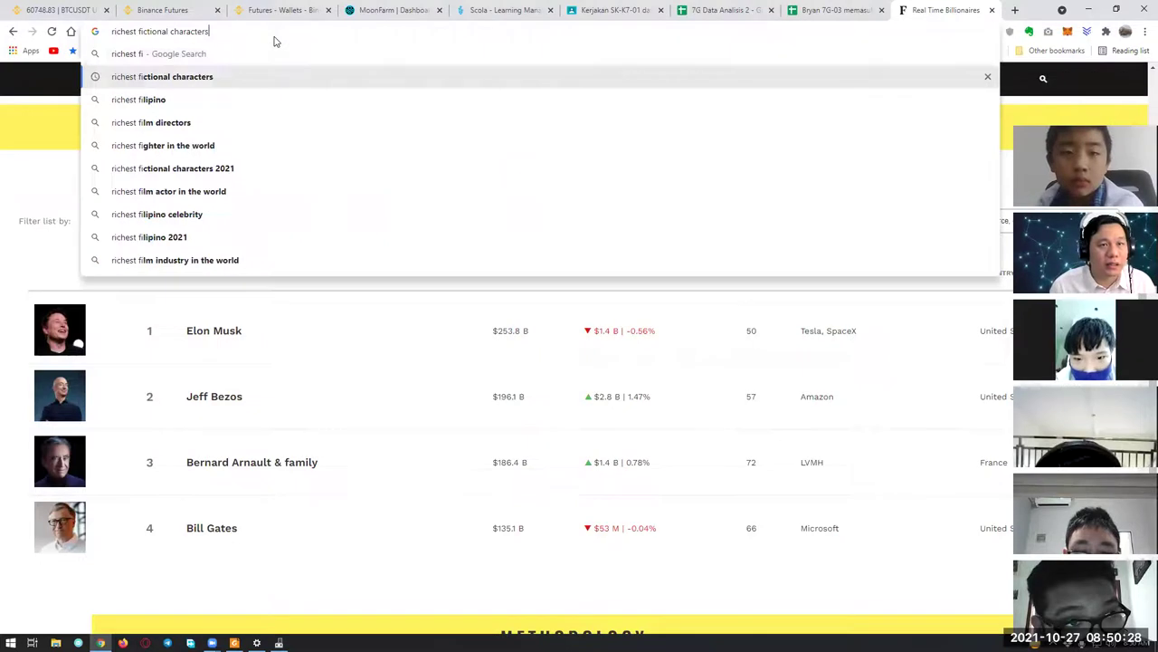
pyautogui.press('Return')
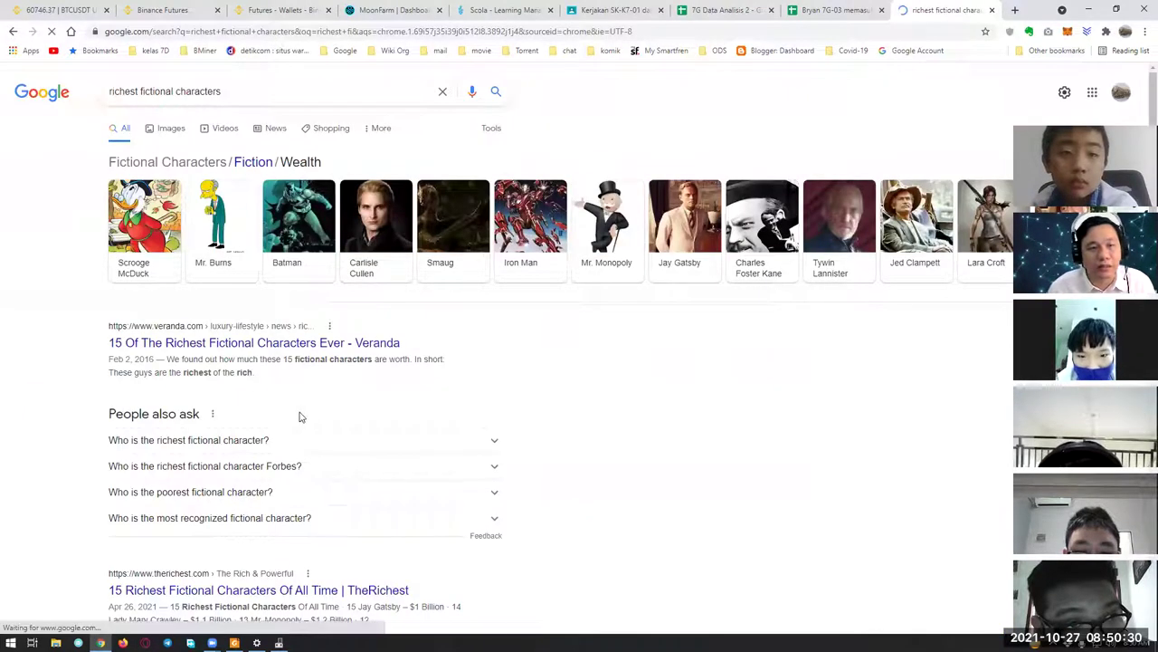
pyautogui.click(323, 344)
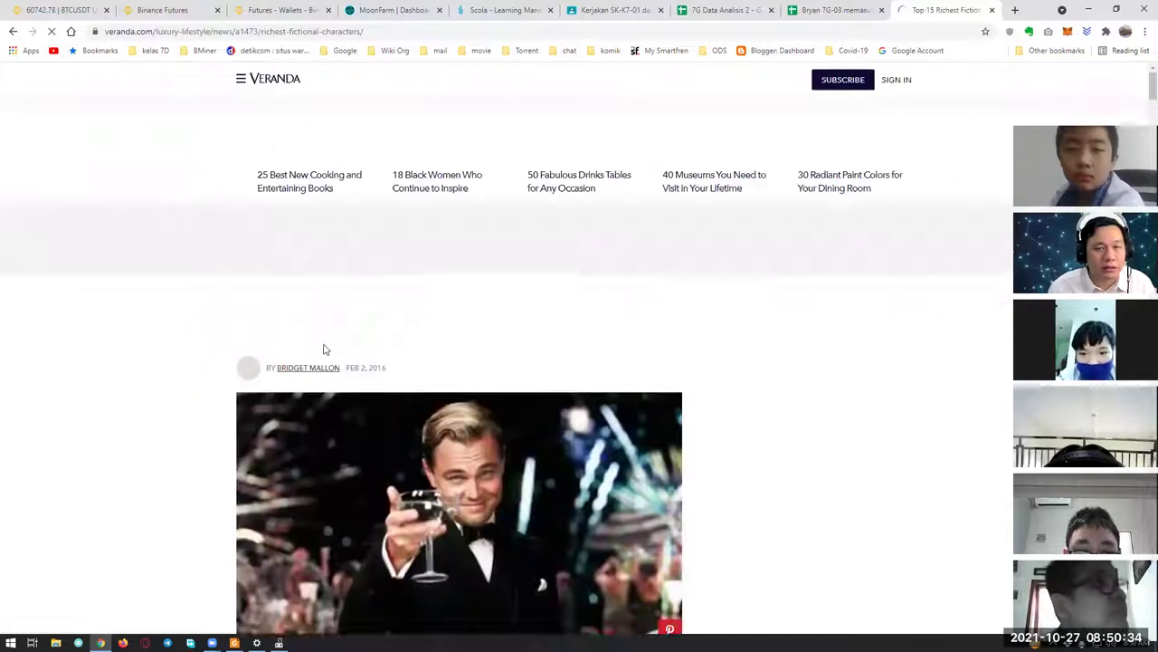
# - Scroll to the Rich List infographic showing Scrooge McDuck at £44.1 billion
pyautogui.scroll(-3, 323, 343)
pyautogui.scroll(-5, 323, 343)
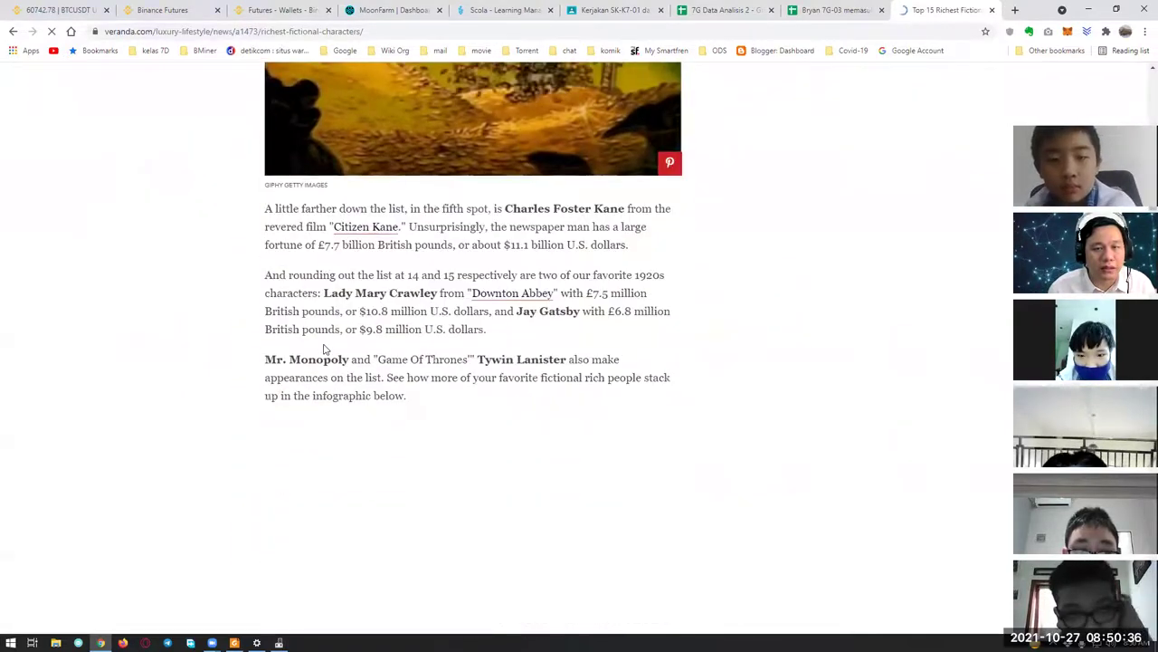
pyautogui.scroll(-5, 323, 343)
pyautogui.scroll(-3, 325, 349)
pyautogui.scroll(-1, 324, 349)
pyautogui.scroll(1, 323, 347)
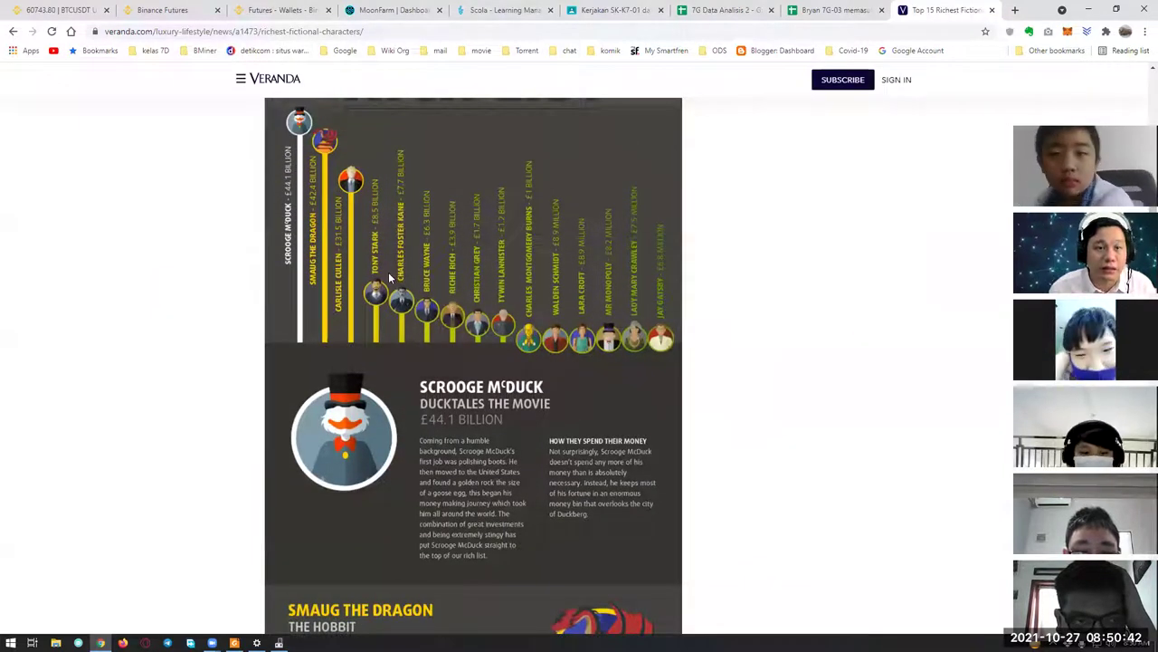
pyautogui.scroll(1, 386, 273)
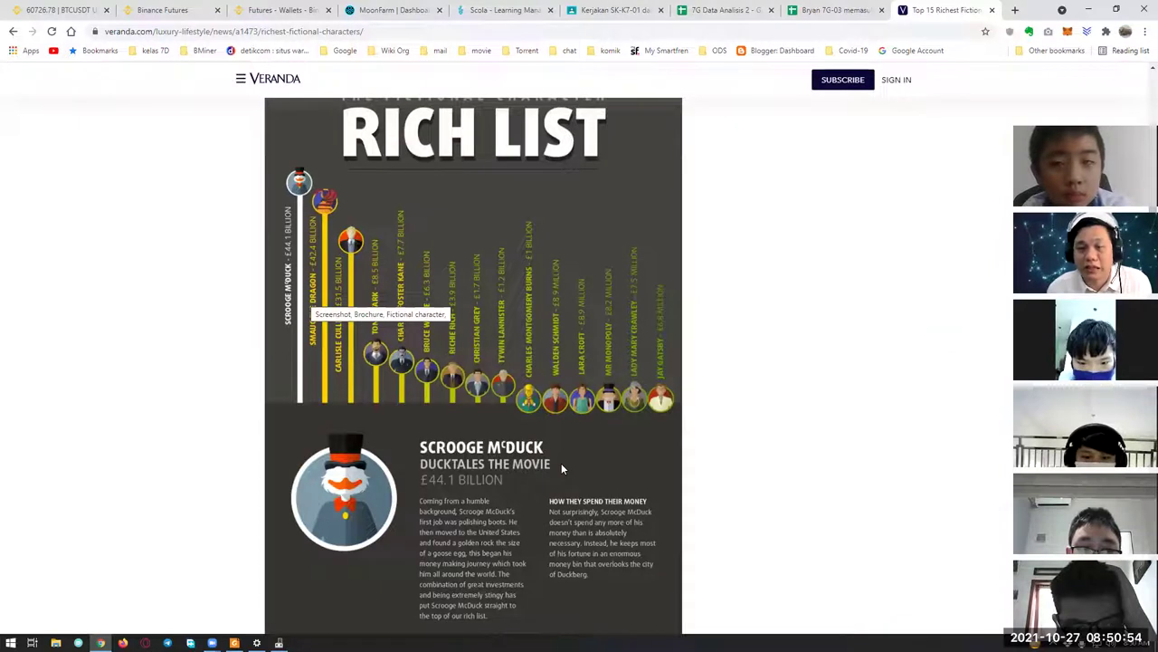
pyautogui.scroll(-1, 561, 468)
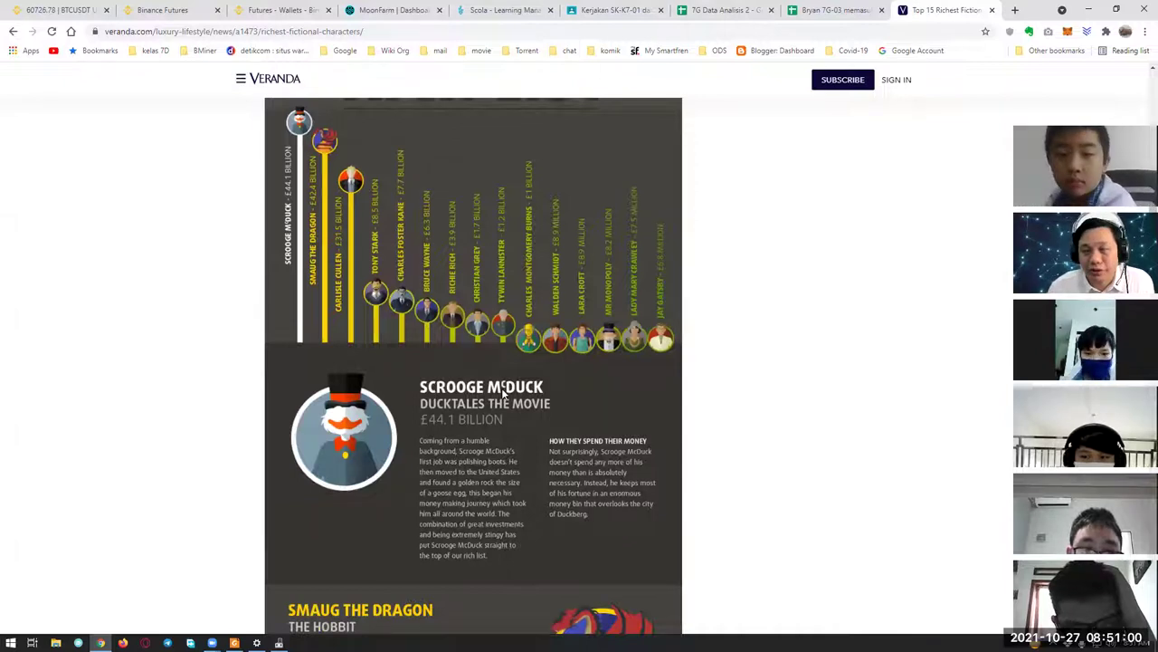
pyautogui.scroll(-3, 482, 395)
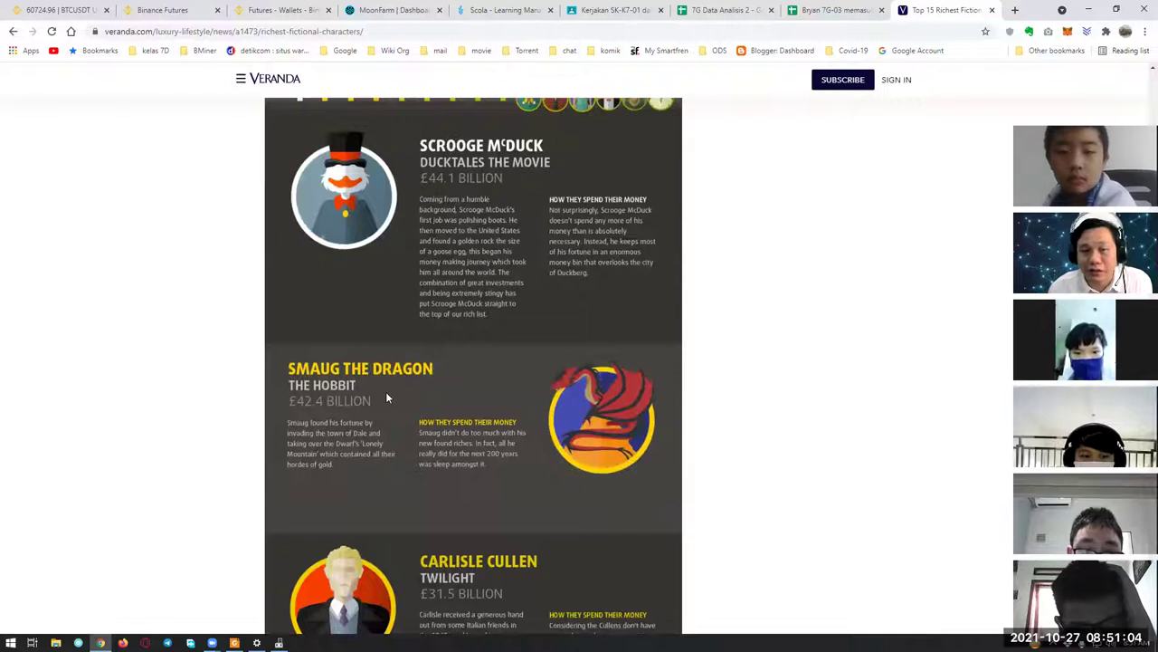
pyautogui.scroll(-1, 475, 387)
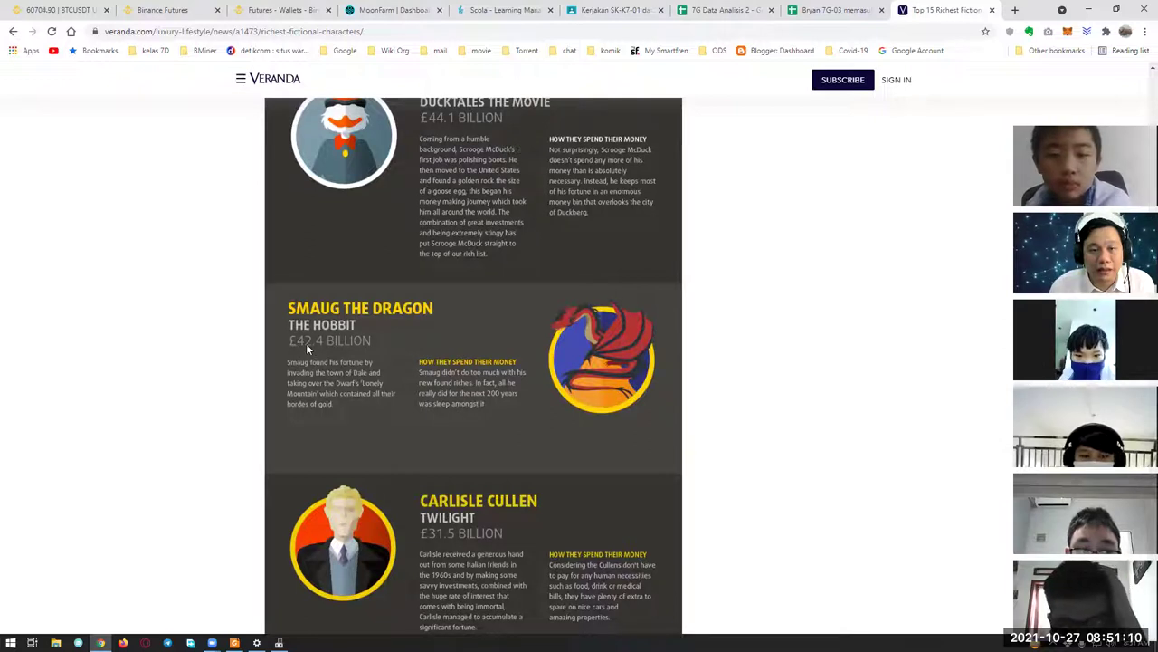
pyautogui.scroll(1, 369, 358)
pyautogui.scroll(1, 370, 358)
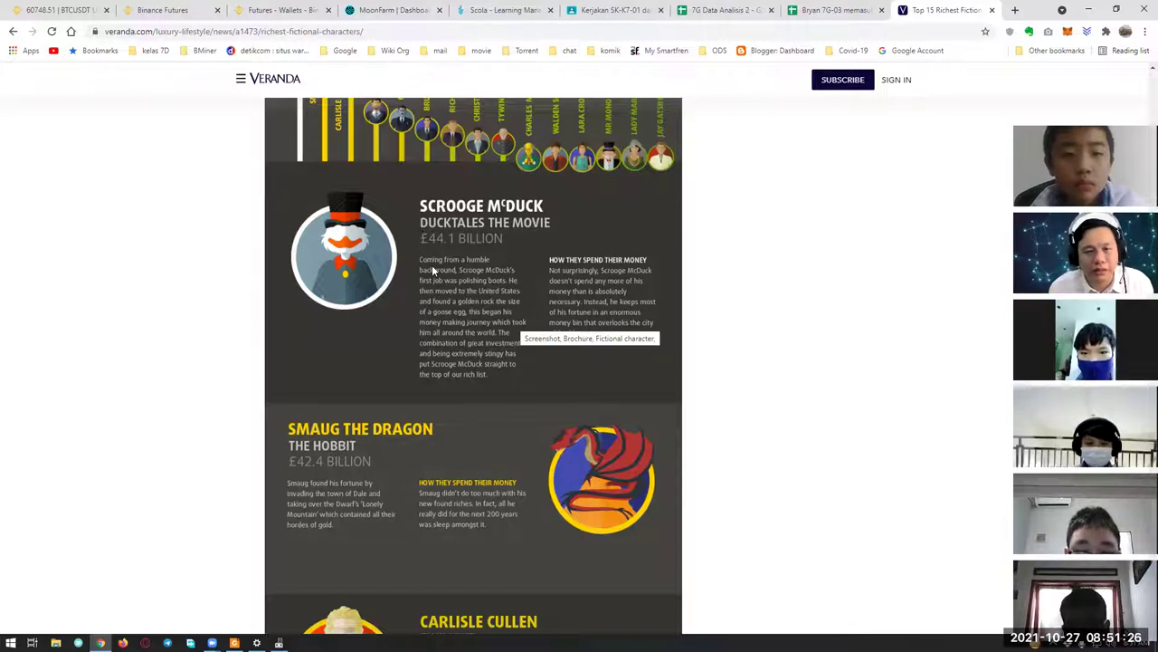
pyautogui.scroll(-2, 432, 269)
pyautogui.scroll(-2, 431, 269)
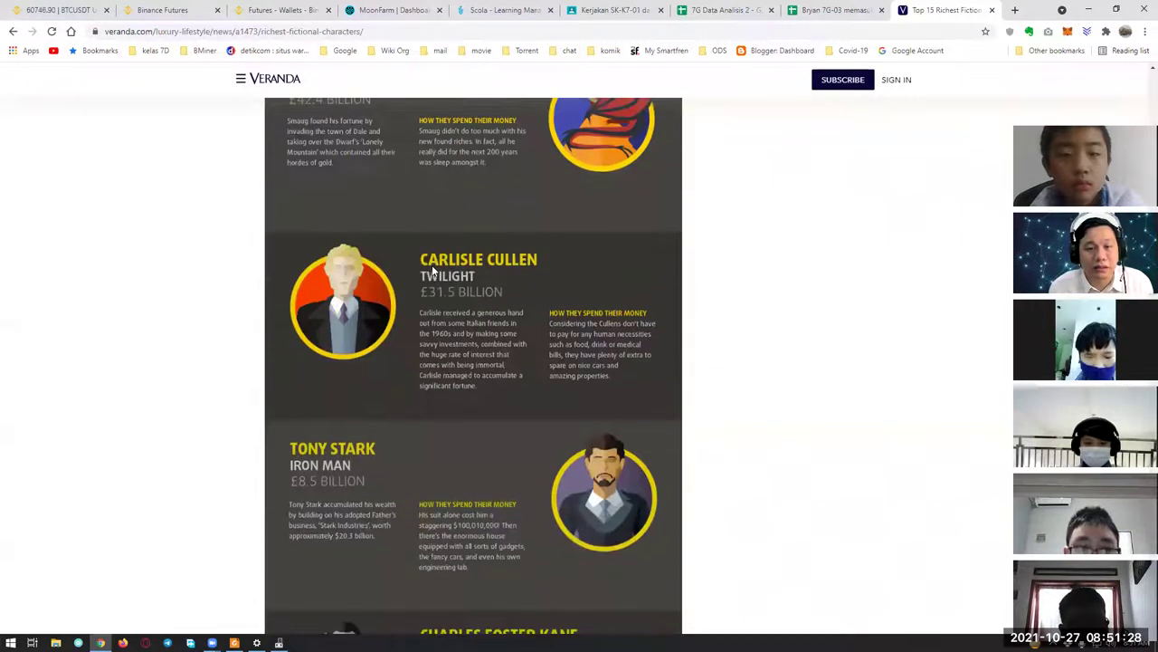
pyautogui.scroll(-1, 493, 385)
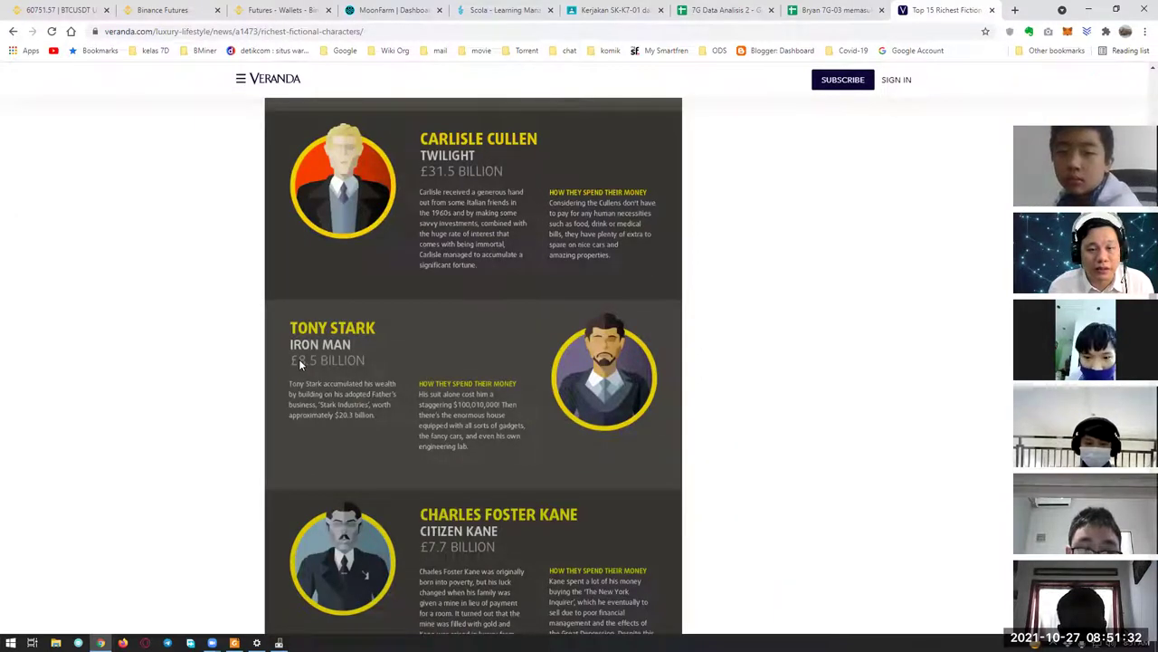
pyautogui.scroll(-2, 299, 362)
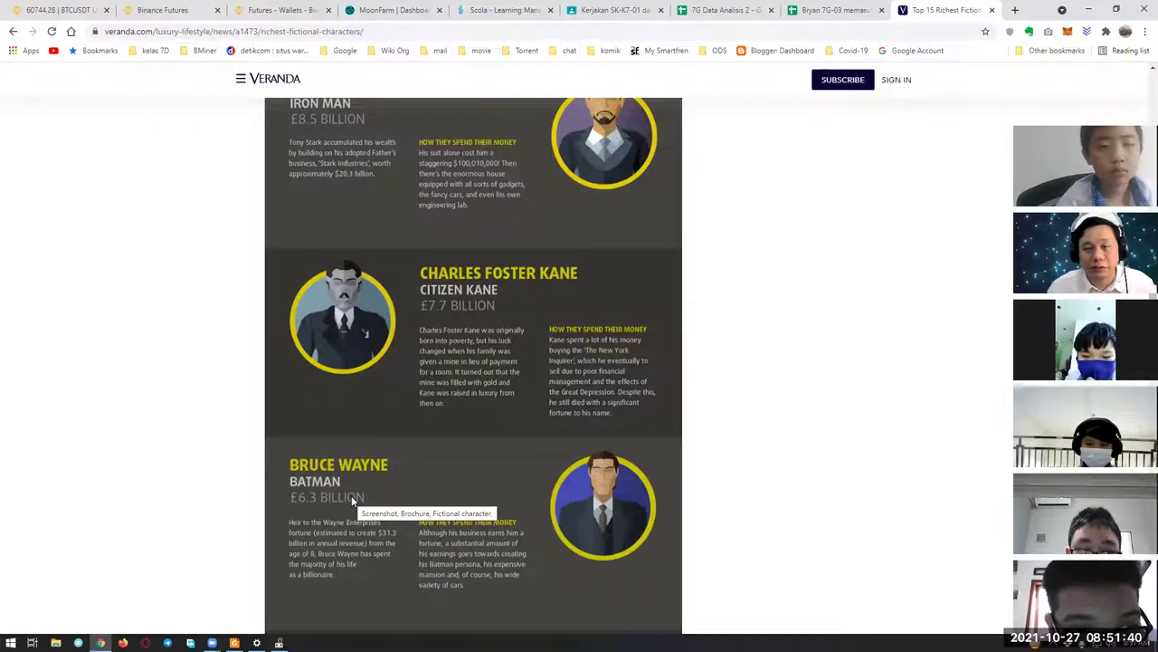
pyautogui.scroll(4, 353, 500)
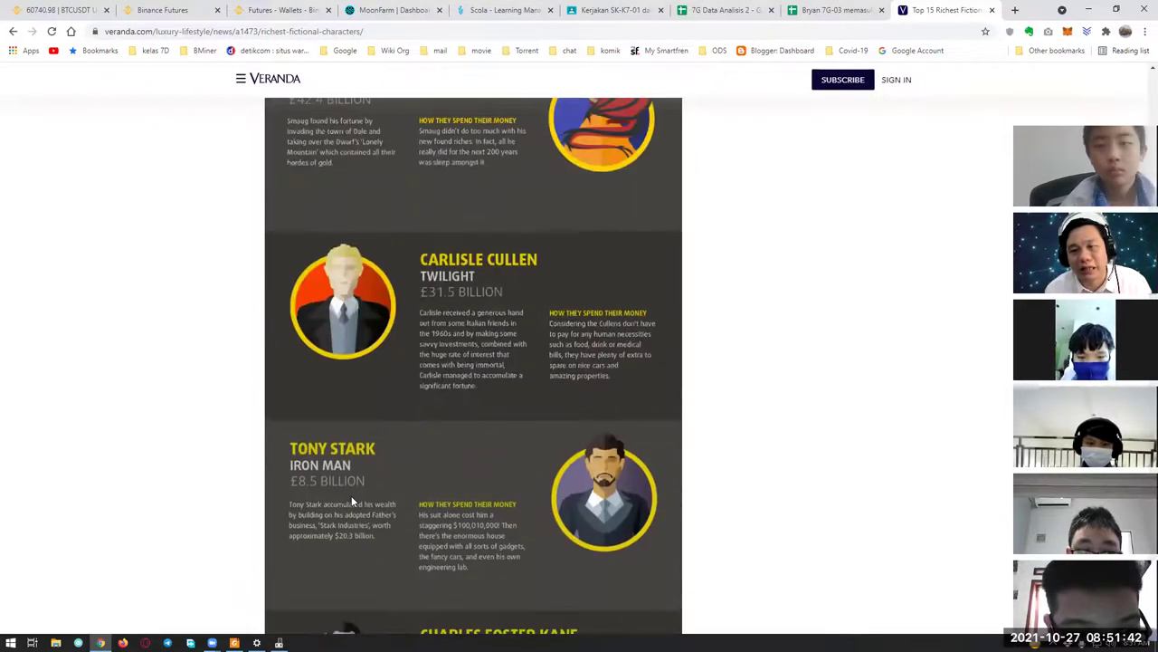
pyautogui.scroll(4, 353, 501)
pyautogui.scroll(1, 351, 495)
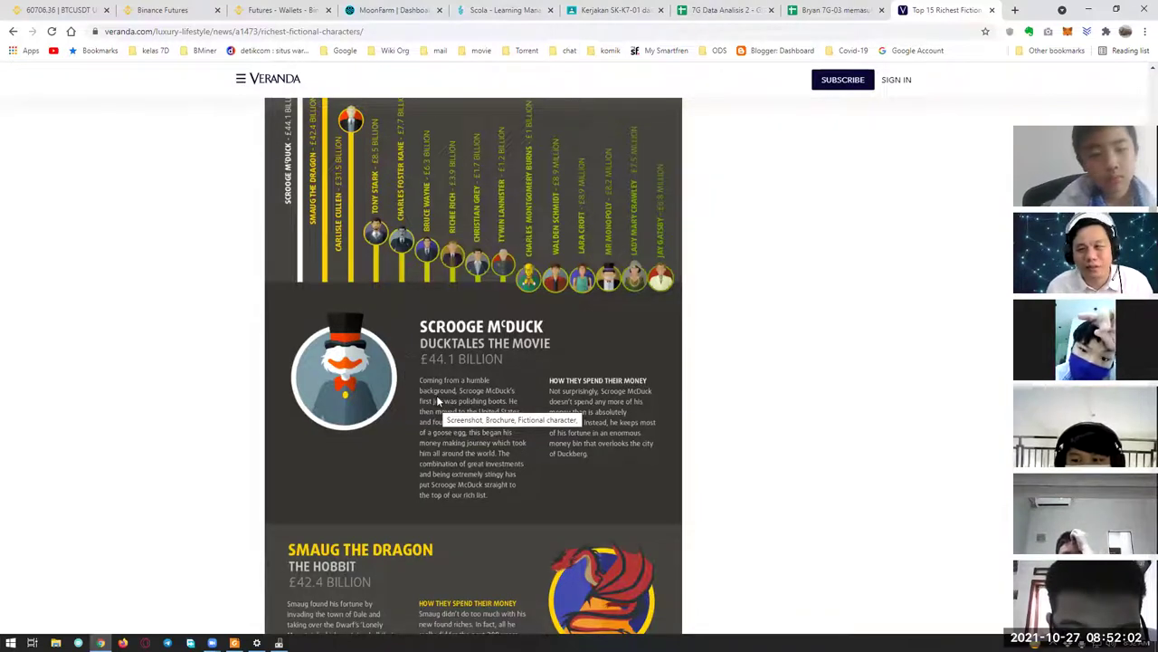
pyautogui.scroll(2, 436, 395)
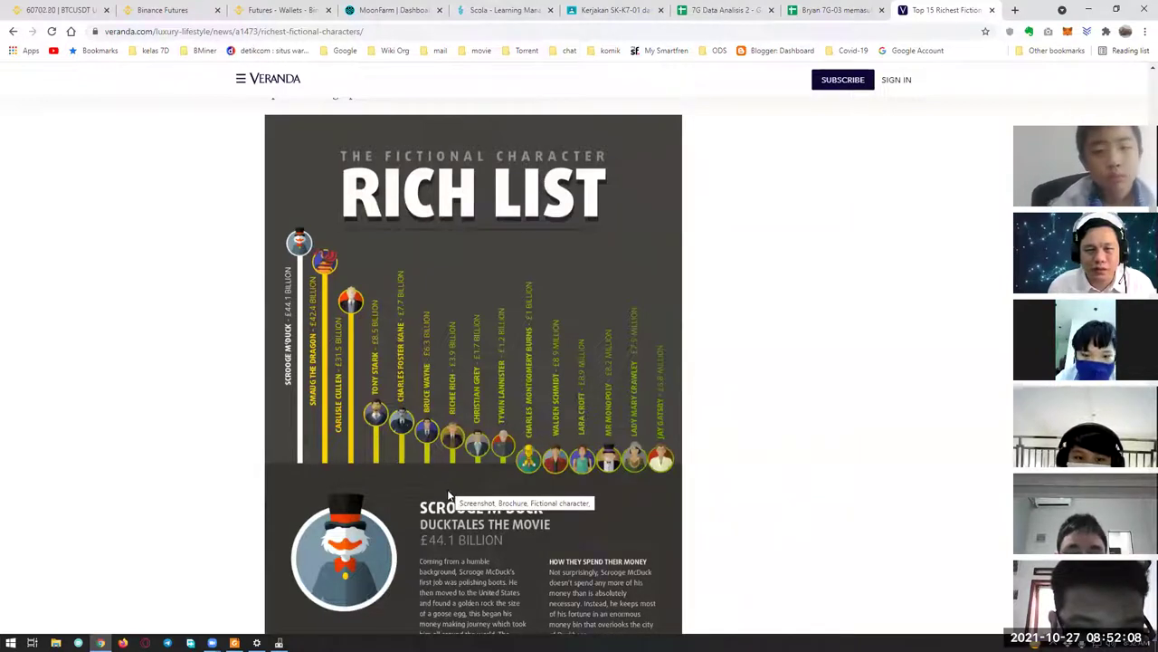
pyautogui.scroll(-1, 444, 492)
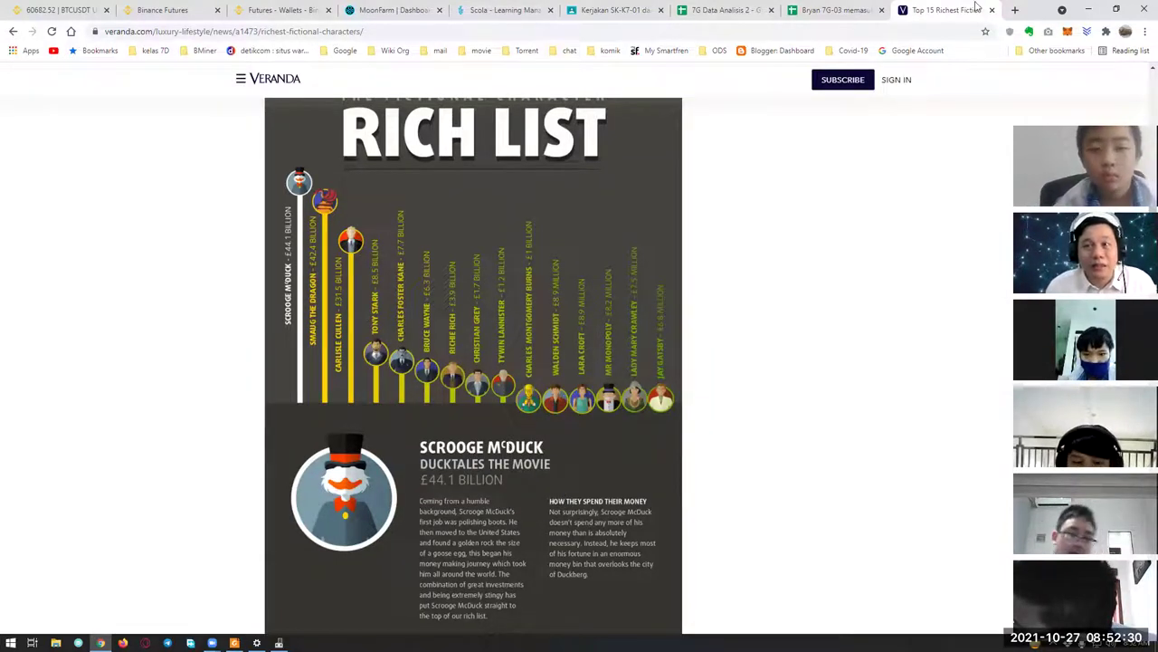
# - Back on the 7G Data Analisis 2 sheet, enter the heading 'Penulisan Tanggal' in A13
pyautogui.click(765, 10)
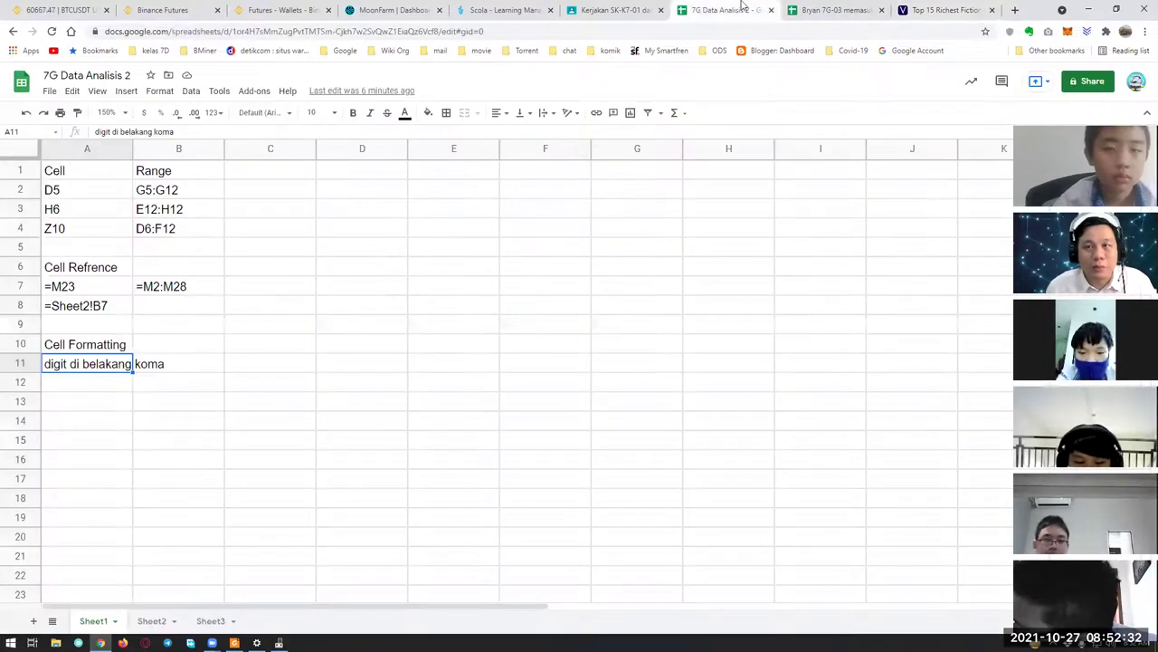
pyautogui.click(790, 9)
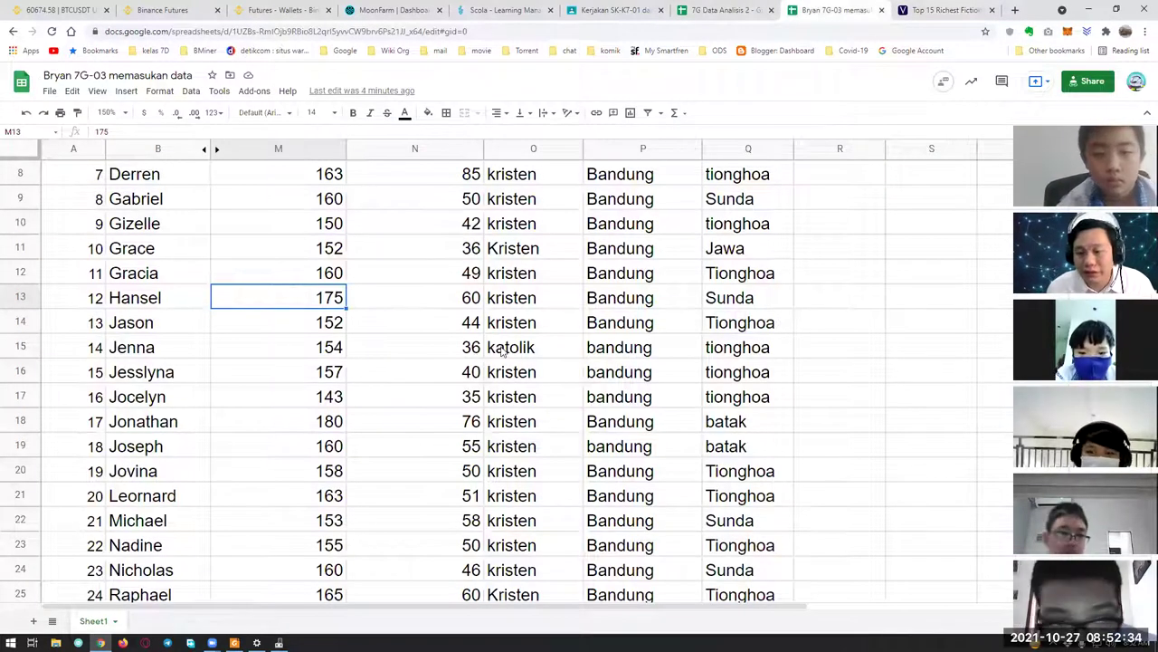
pyautogui.click(715, 10)
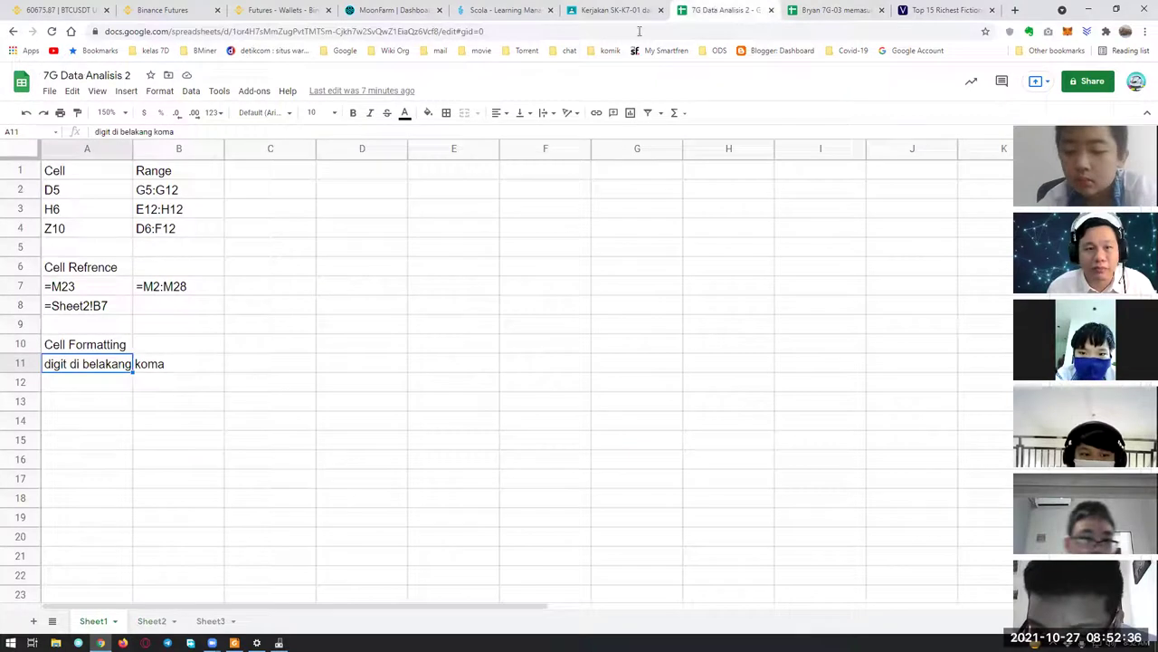
pyautogui.click(101, 409)
pyautogui.write('Penulisan Tanggal')
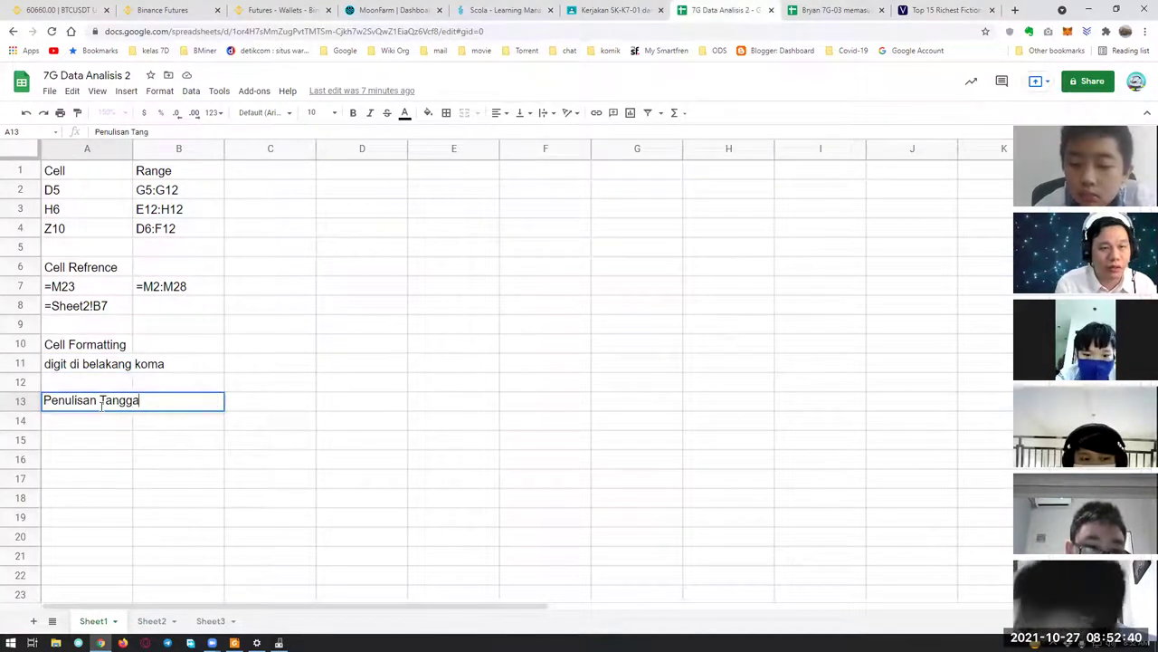
pyautogui.press('Return')
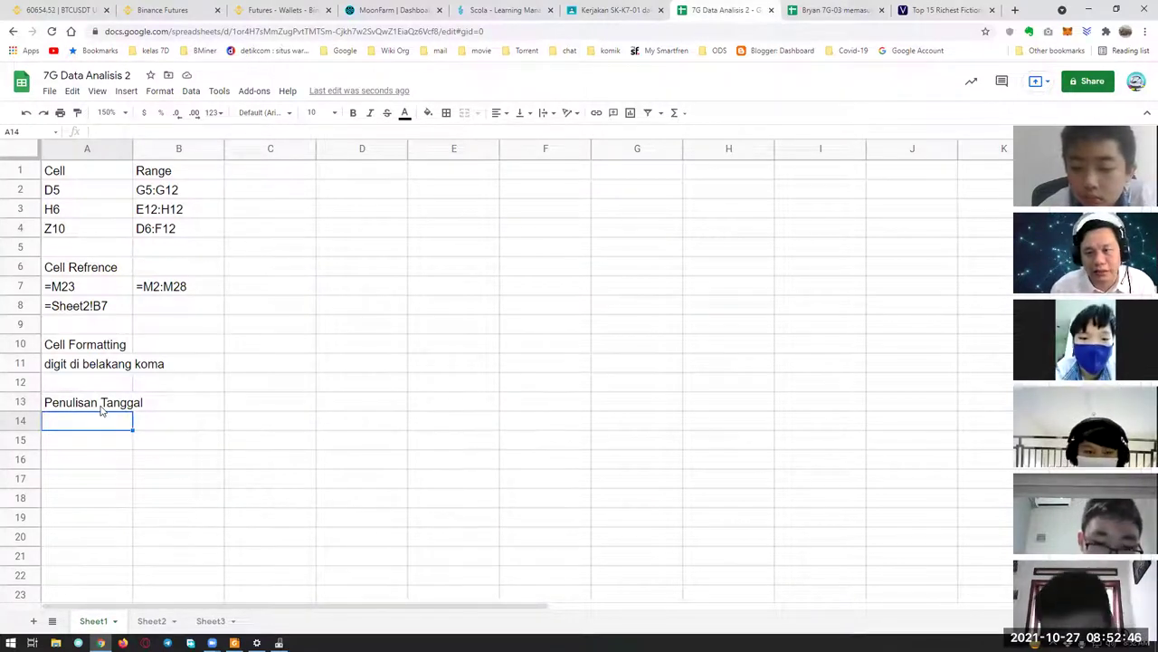
# - Unhide the hidden columns between B and M on the Bryan 7G-03 data sheet
pyautogui.click(812, 7)
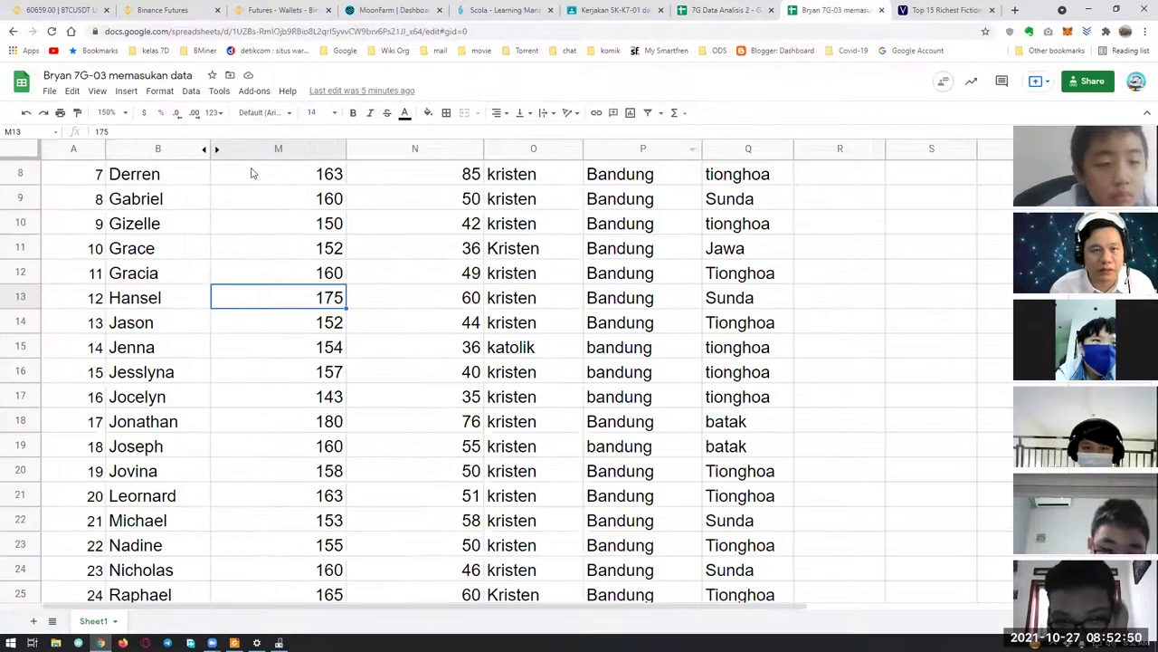
pyautogui.click(245, 146)
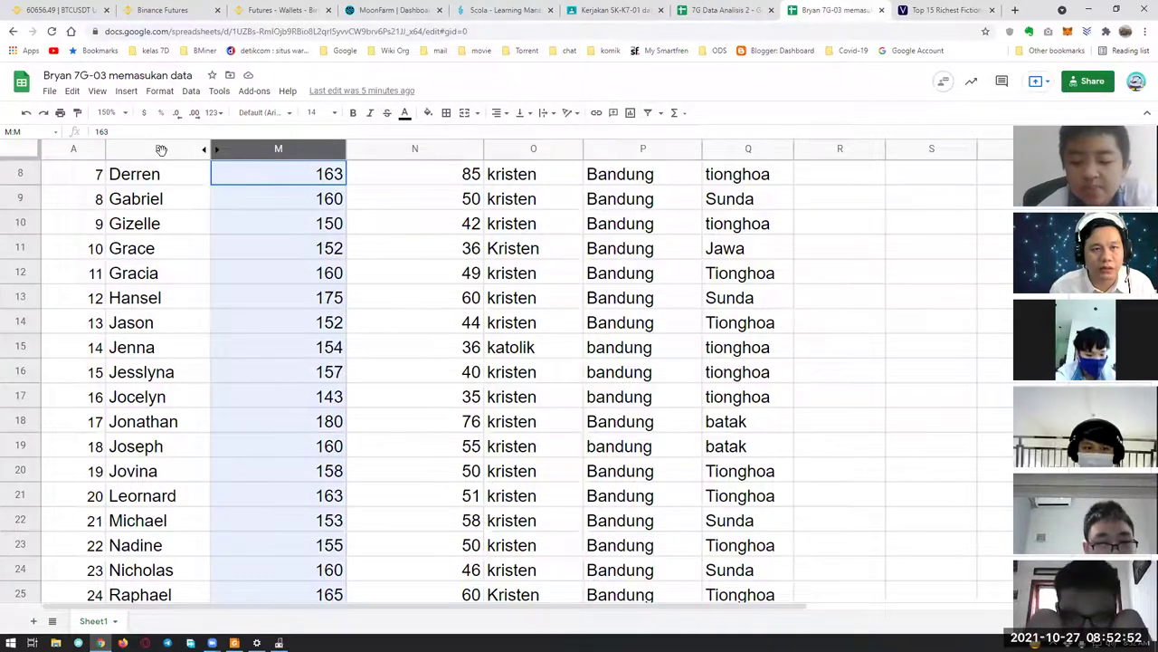
pyautogui.keyDown('shift'); pyautogui.click(160, 148); pyautogui.keyUp('shift')
pyautogui.rightClick(160, 148)
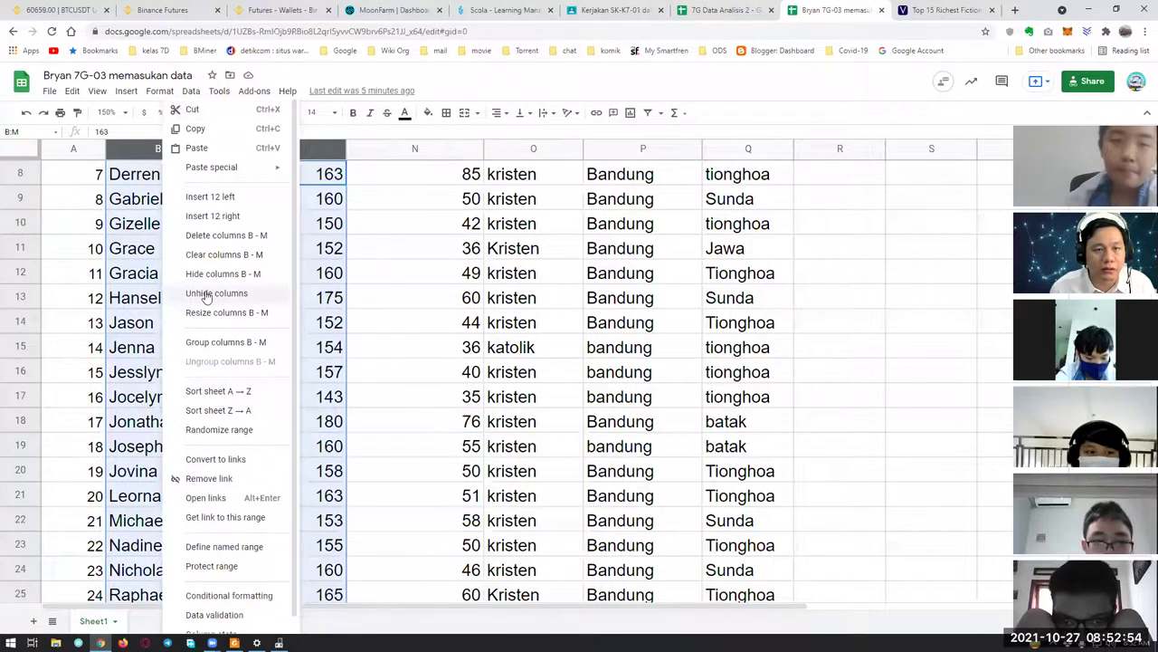
pyautogui.click(240, 295)
# - Inspect the birth dates in H2 and H5, including the Indonesian-spelled one
pyautogui.click(237, 272)
pyautogui.press('Right')
pyautogui.press('Right')
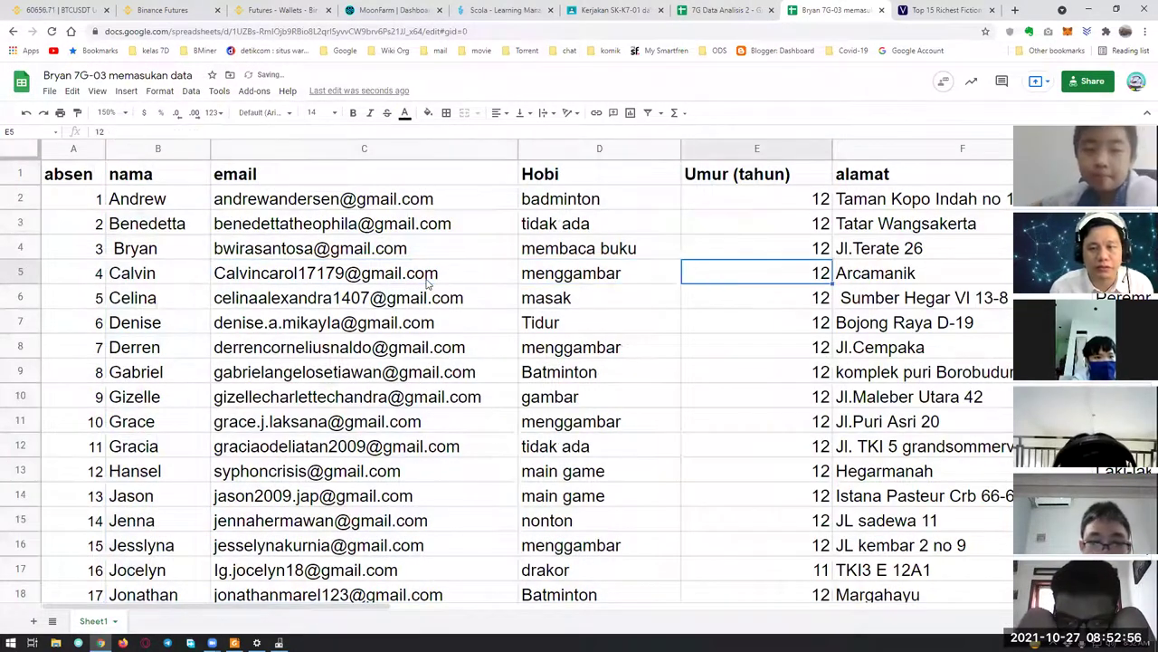
pyautogui.press('Right')
pyautogui.press('Right')
pyautogui.press('Right')
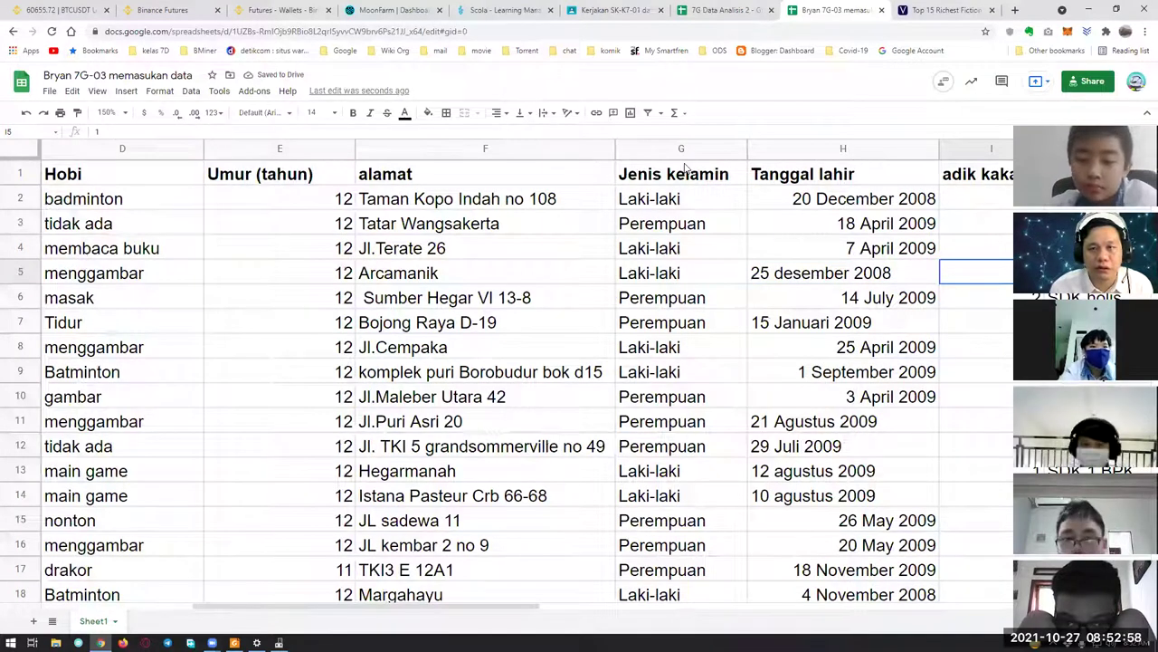
pyautogui.click(834, 207)
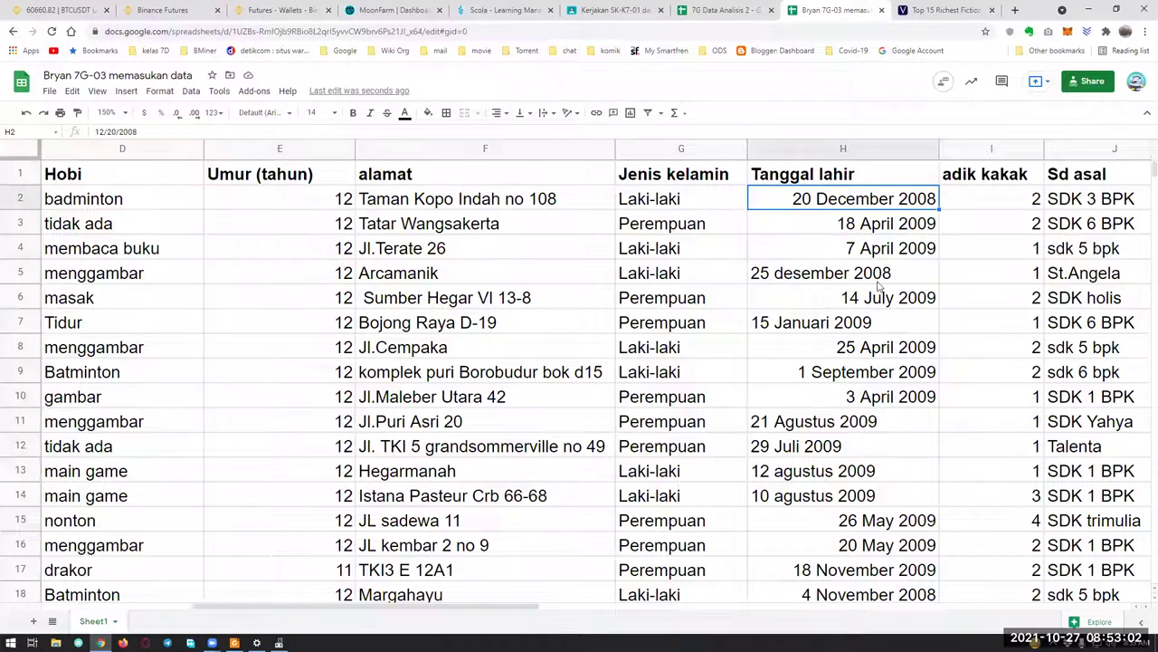
pyautogui.click(851, 273)
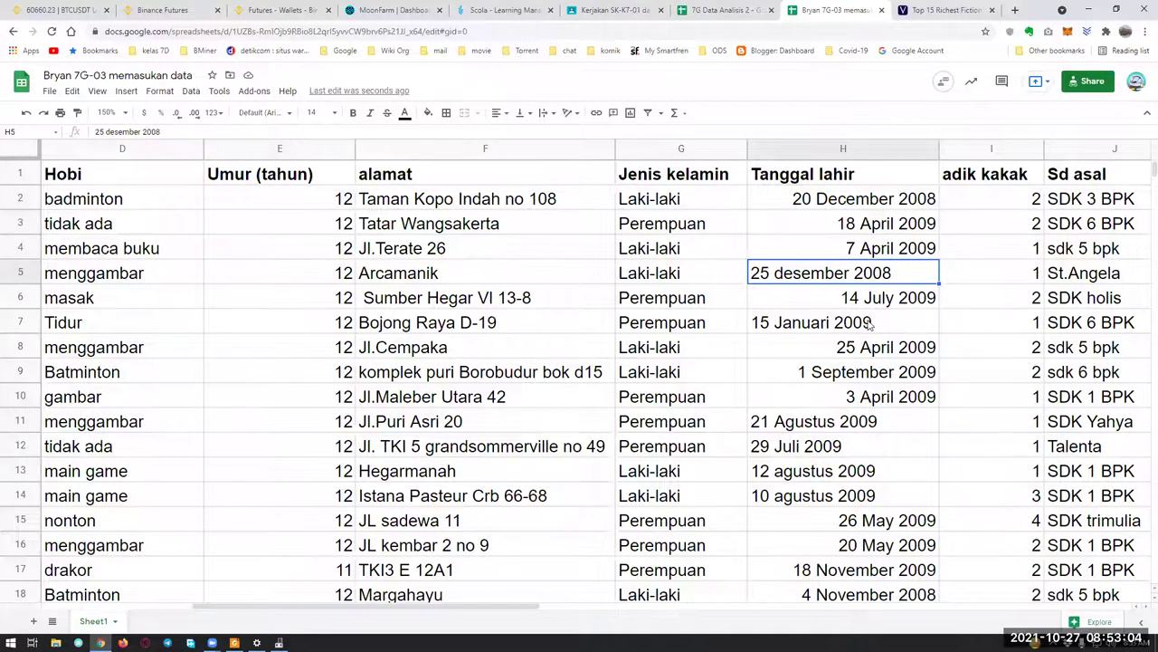
pyautogui.scroll(-2, 869, 326)
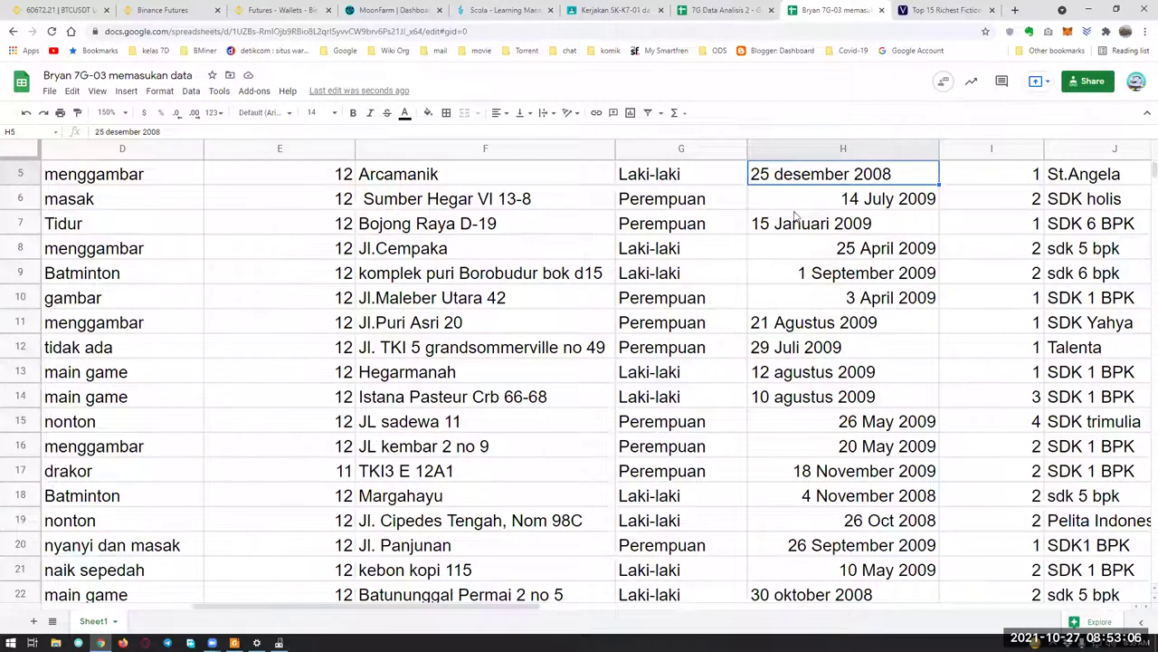
# - Label A14 'Bahasa Inggris' and widen column A to fit
pyautogui.click(717, 10)
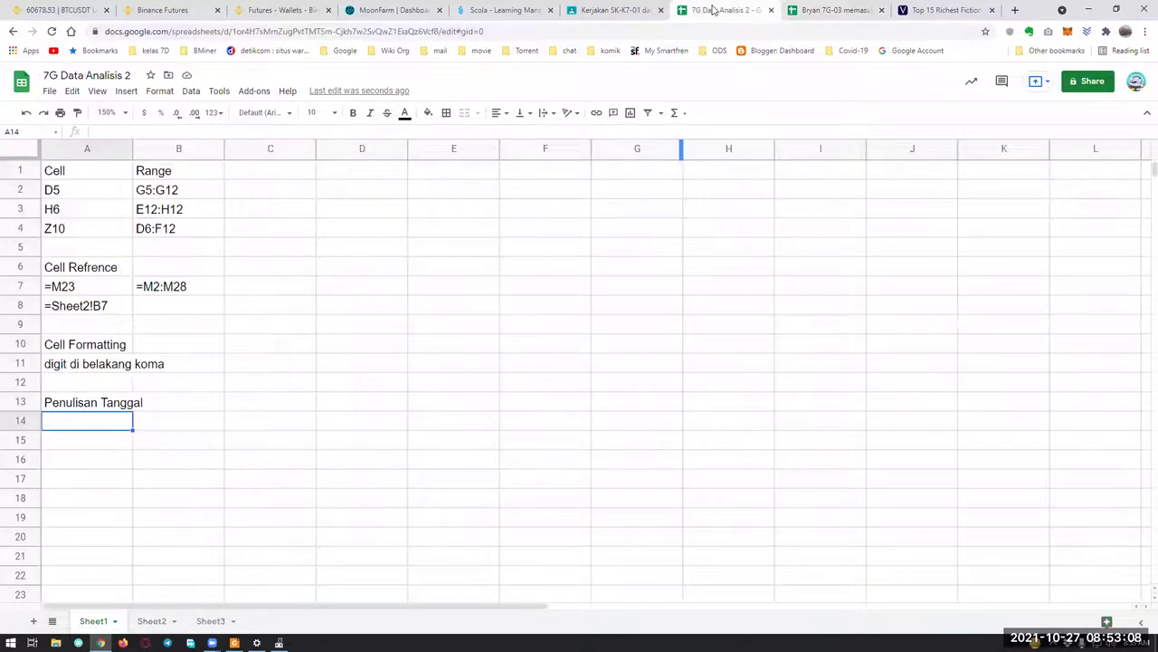
pyautogui.write('Bahasa Inggris')
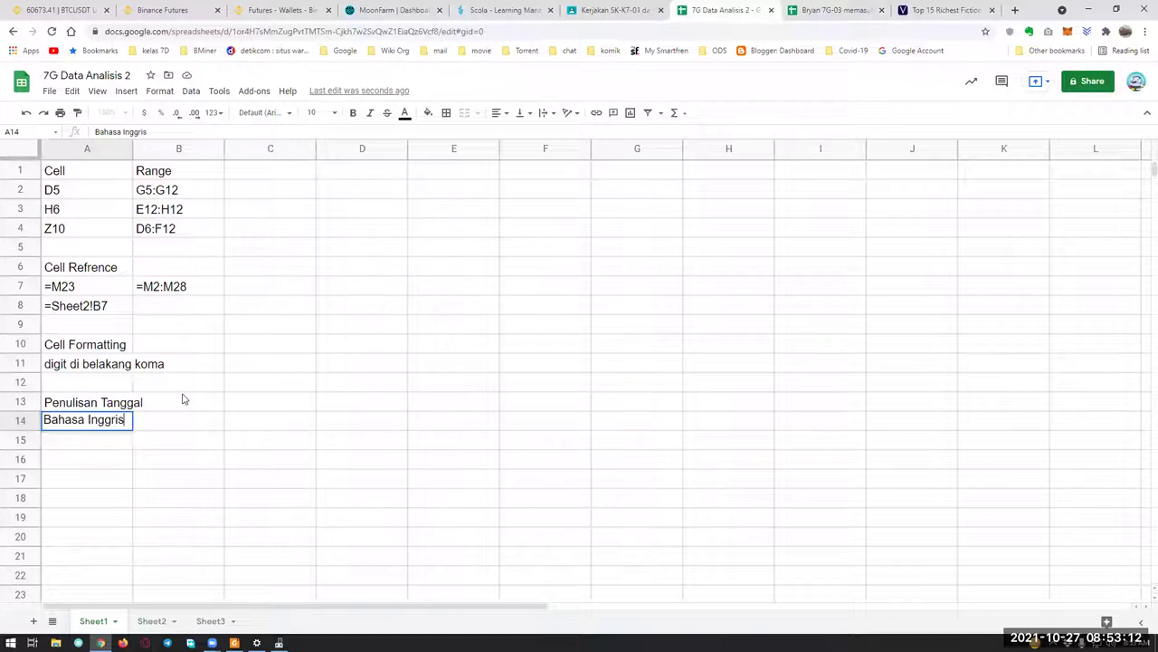
pyautogui.press('Return')
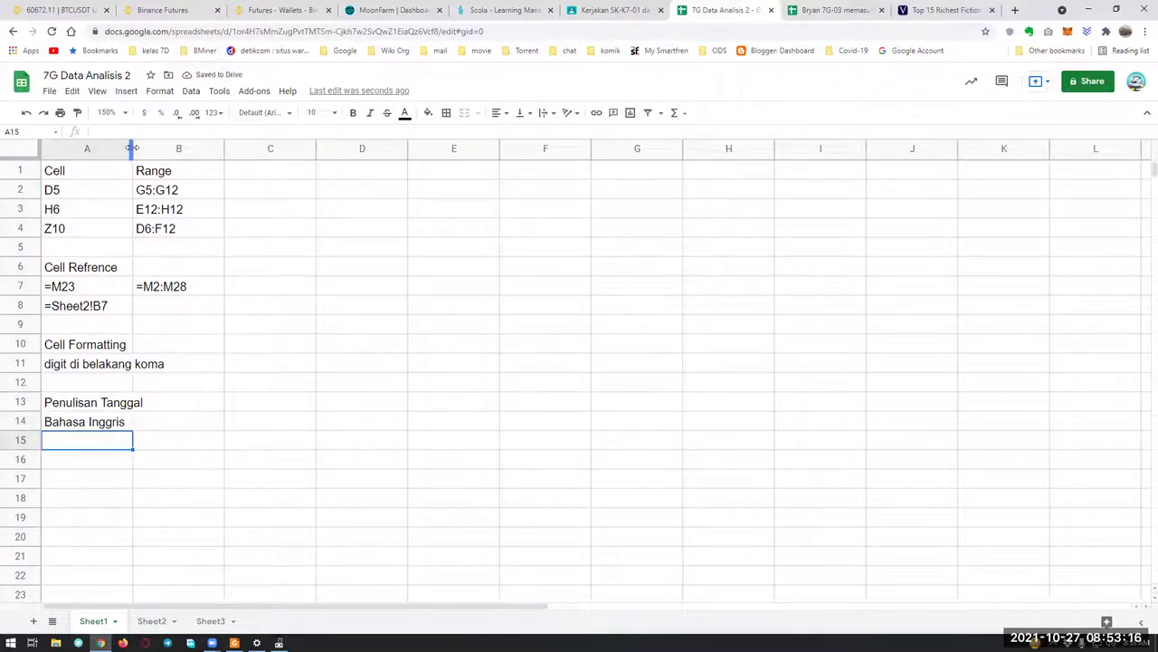
pyautogui.moveTo(133, 147); pyautogui.dragTo(221, 147)
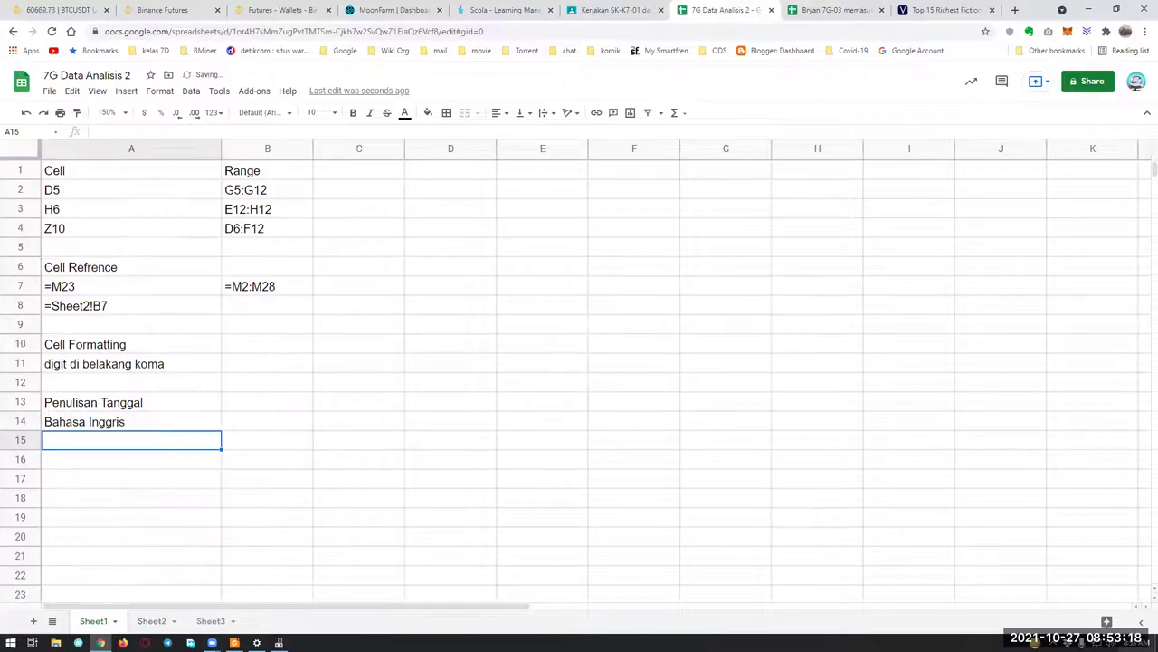
# - Enter '27 Oktober 2021' in A15 and check how it was stored
pyautogui.write('27')
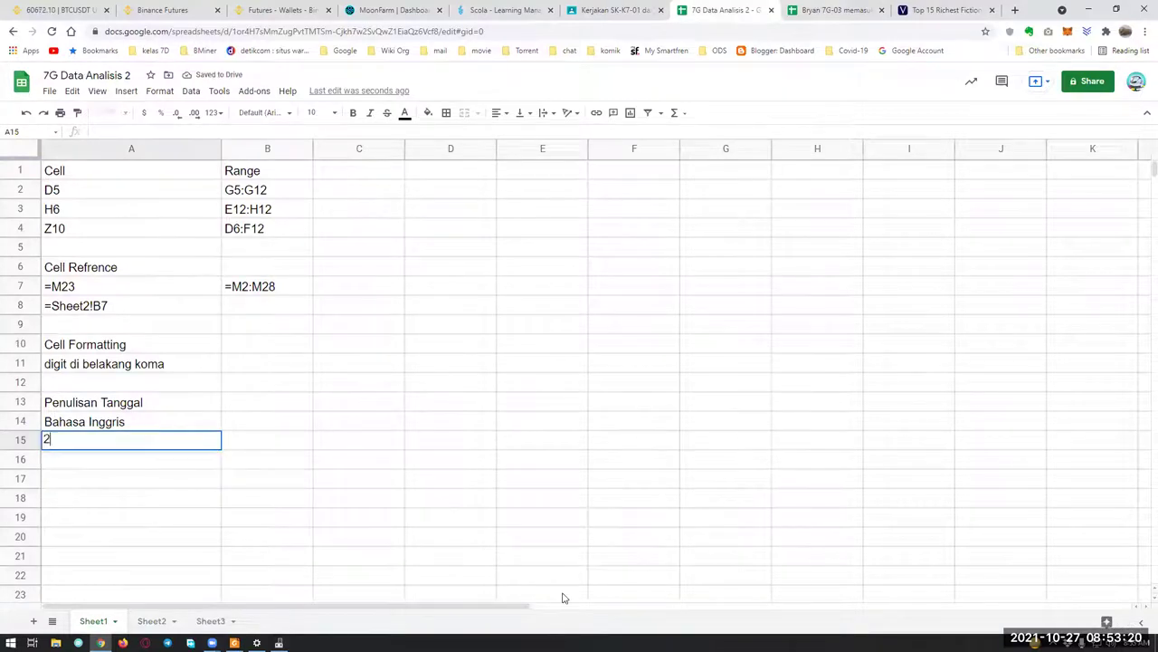
pyautogui.write(' Oktober')
pyautogui.press('BackSpace')
pyautogui.press('BackSpace')
pyautogui.press('BackSpace')
pyautogui.press('BackSpace')
pyautogui.write('2021')
pyautogui.press('Return')
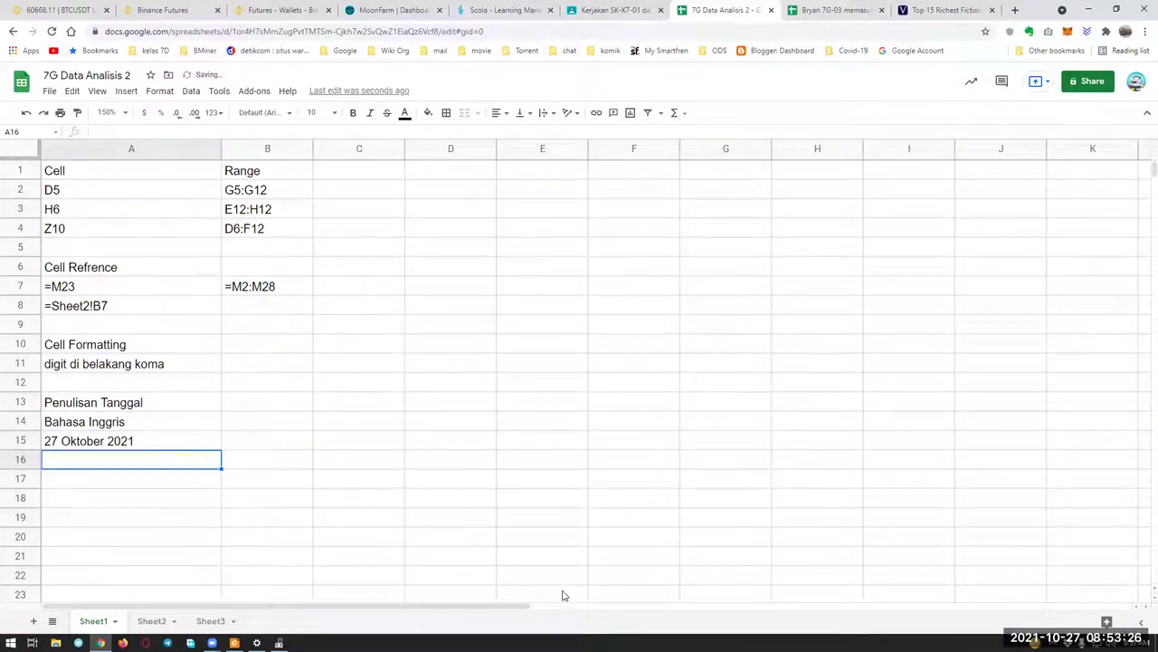
pyautogui.click(98, 442)
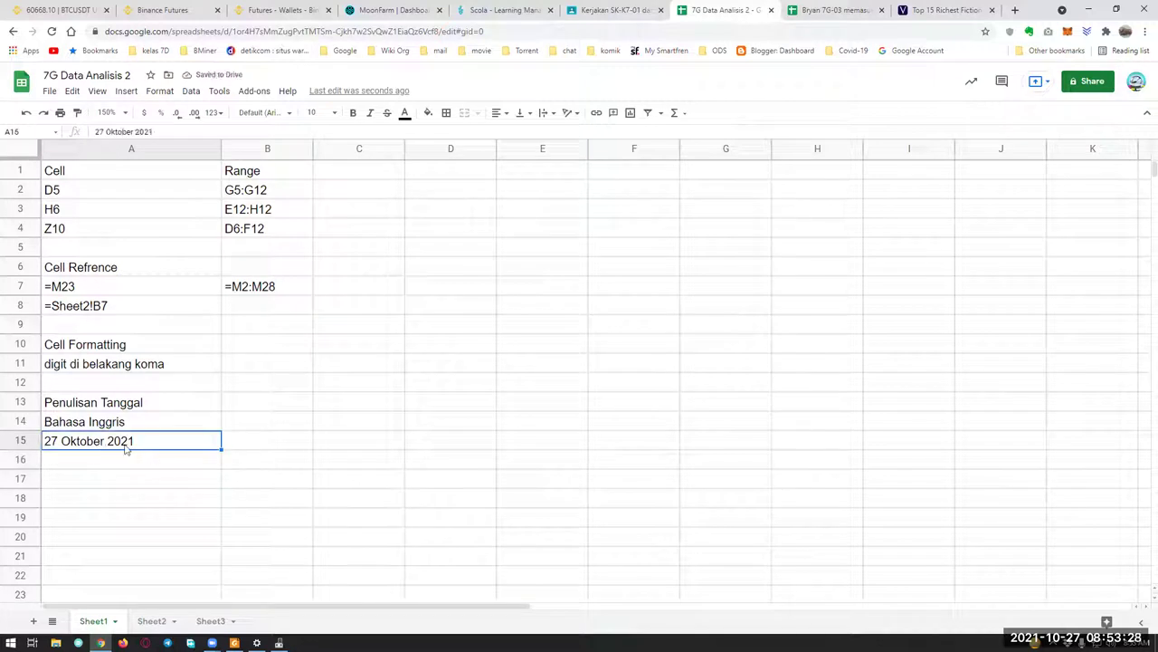
pyautogui.click(136, 466)
pyautogui.click(148, 445)
# - Enter the English date '27 October 2021' in A16
pyautogui.click(132, 463)
pyautogui.write('27 October 2021')
pyautogui.press('Return')
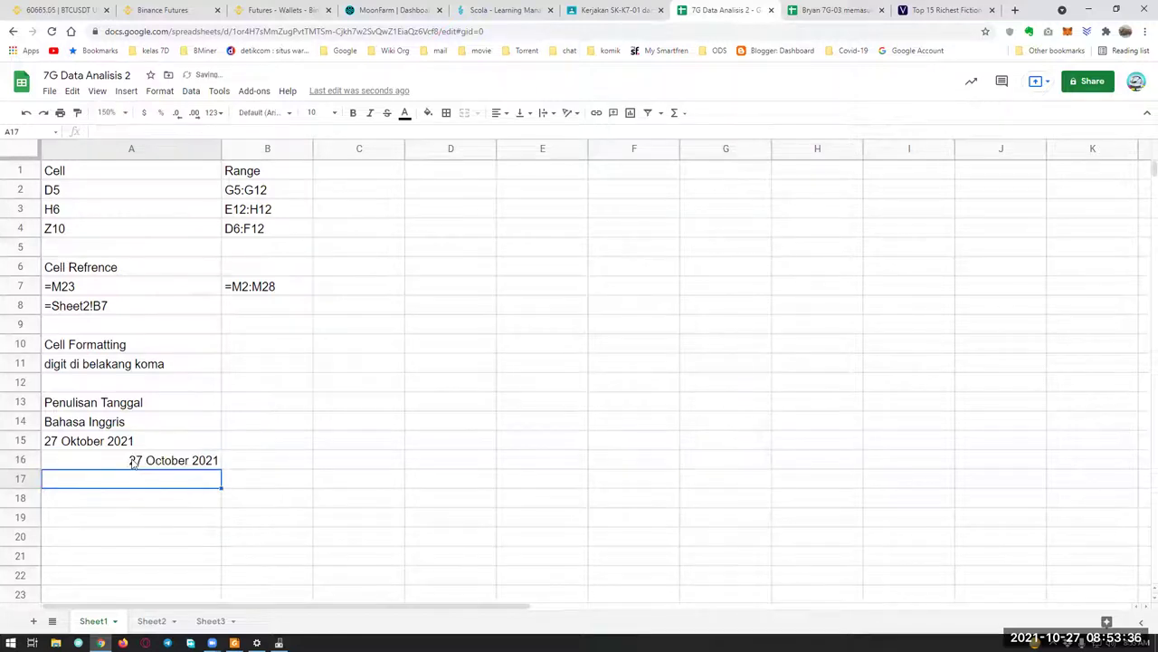
# - Add one-day-later formulas =A15+1 in B15 and =A16+1 in B16
pyautogui.press('Up')
pyautogui.press('Up')
pyautogui.press('Right')
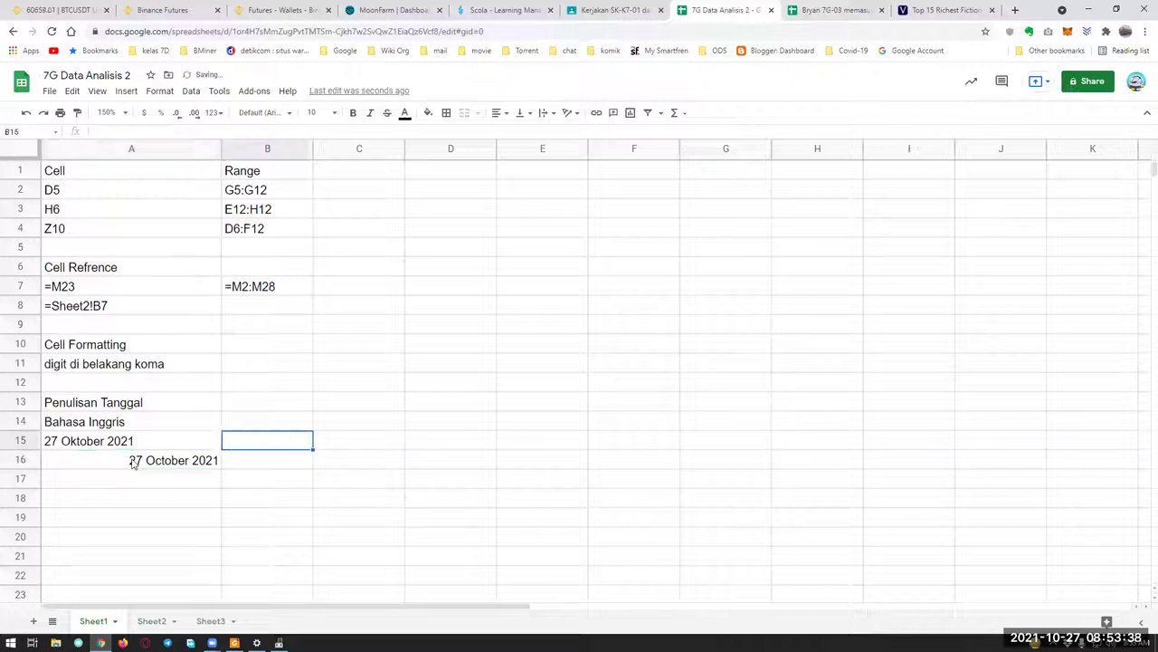
pyautogui.write('=')
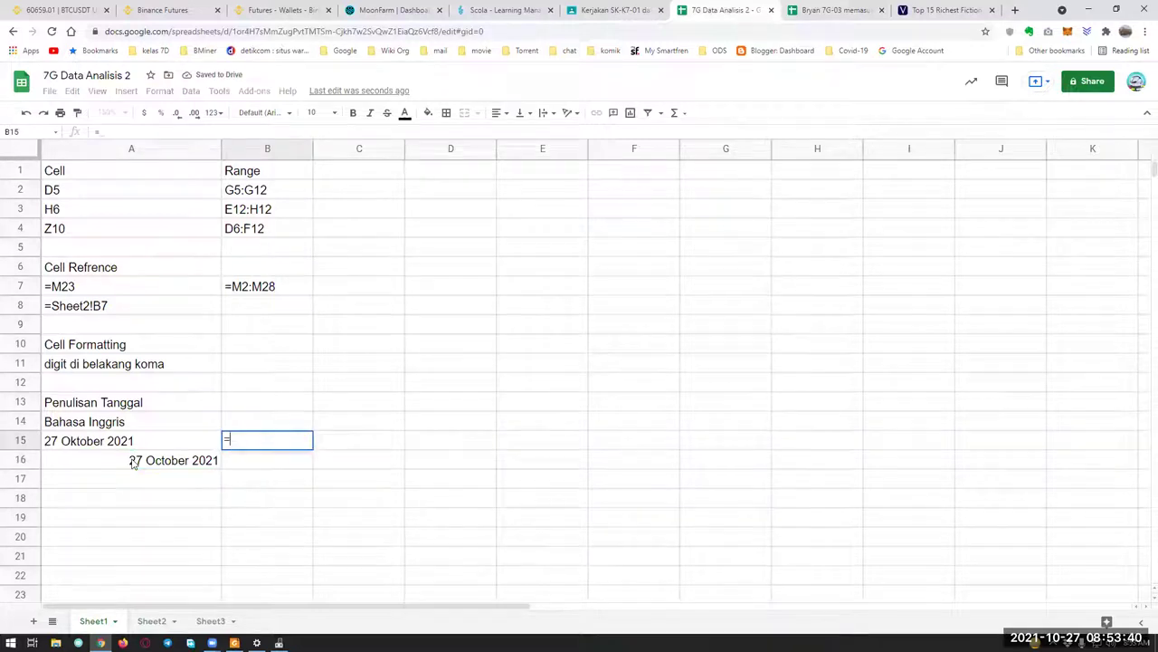
pyautogui.write('A15+1')
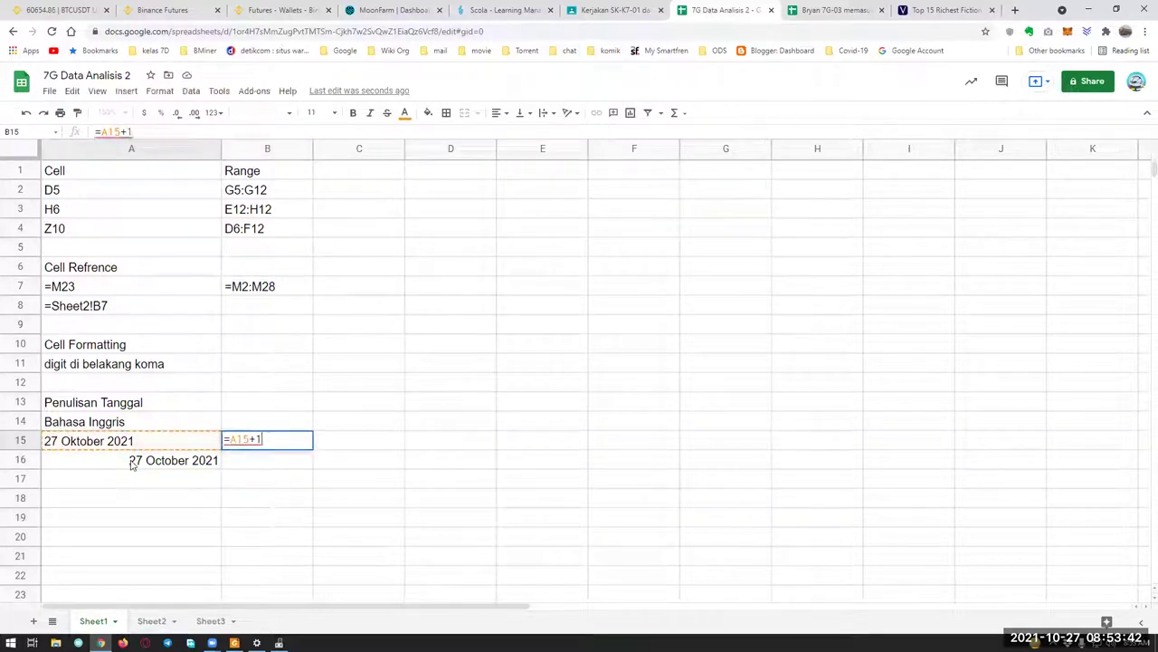
pyautogui.press('Return')
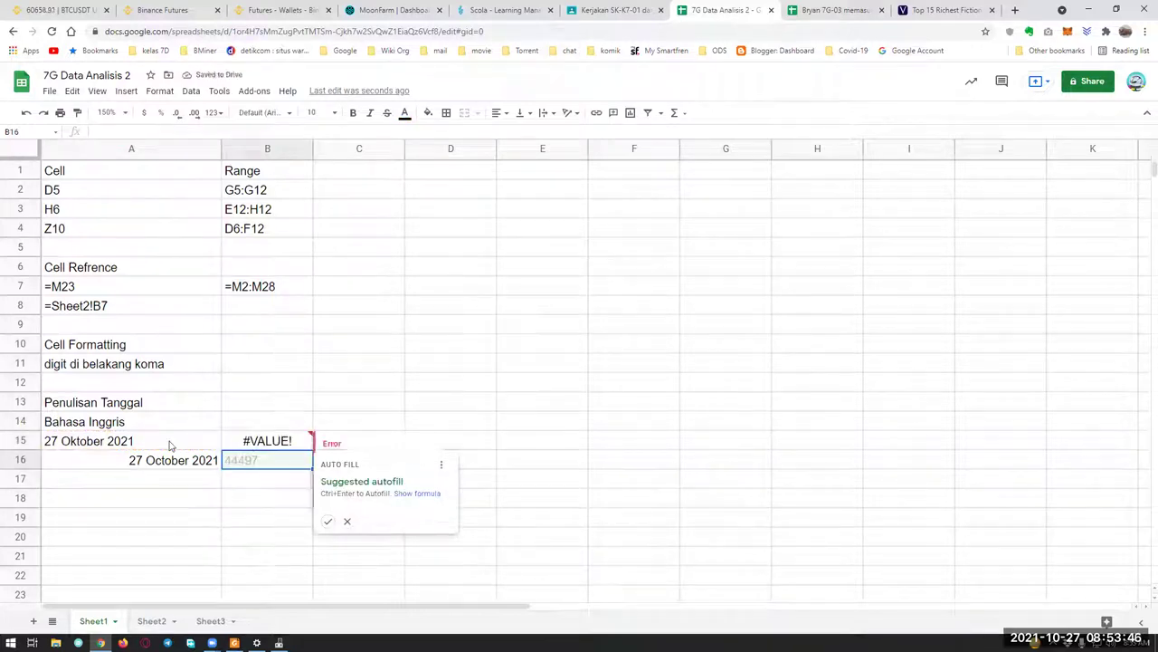
pyautogui.write('=')
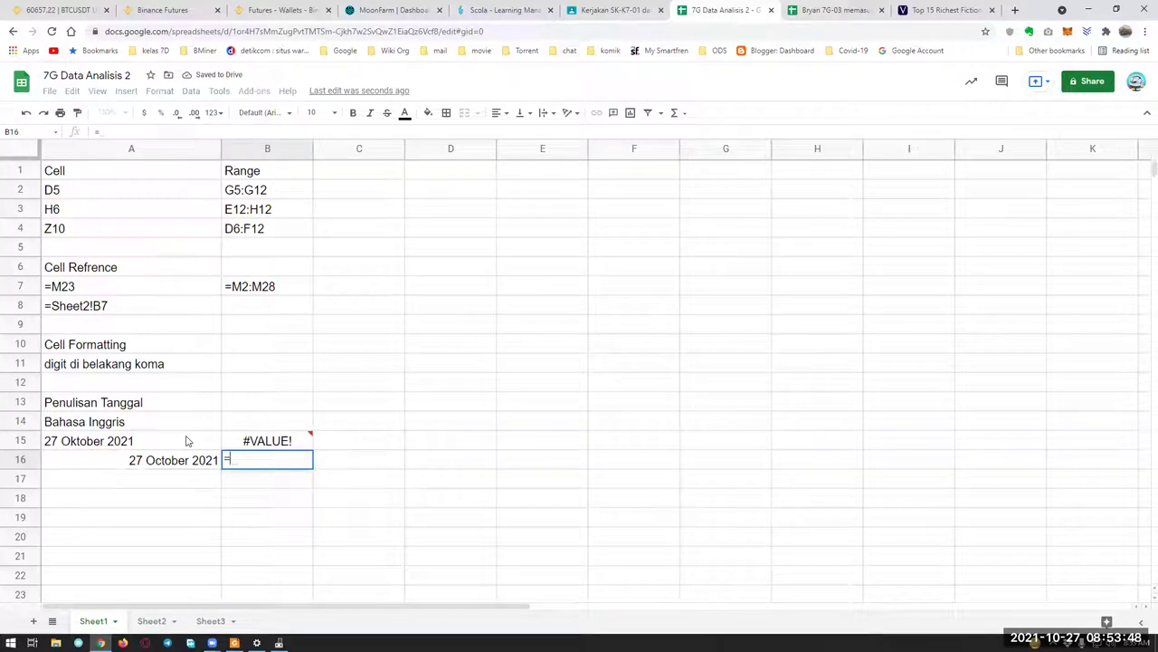
pyautogui.click(168, 466)
pyautogui.write('+1')
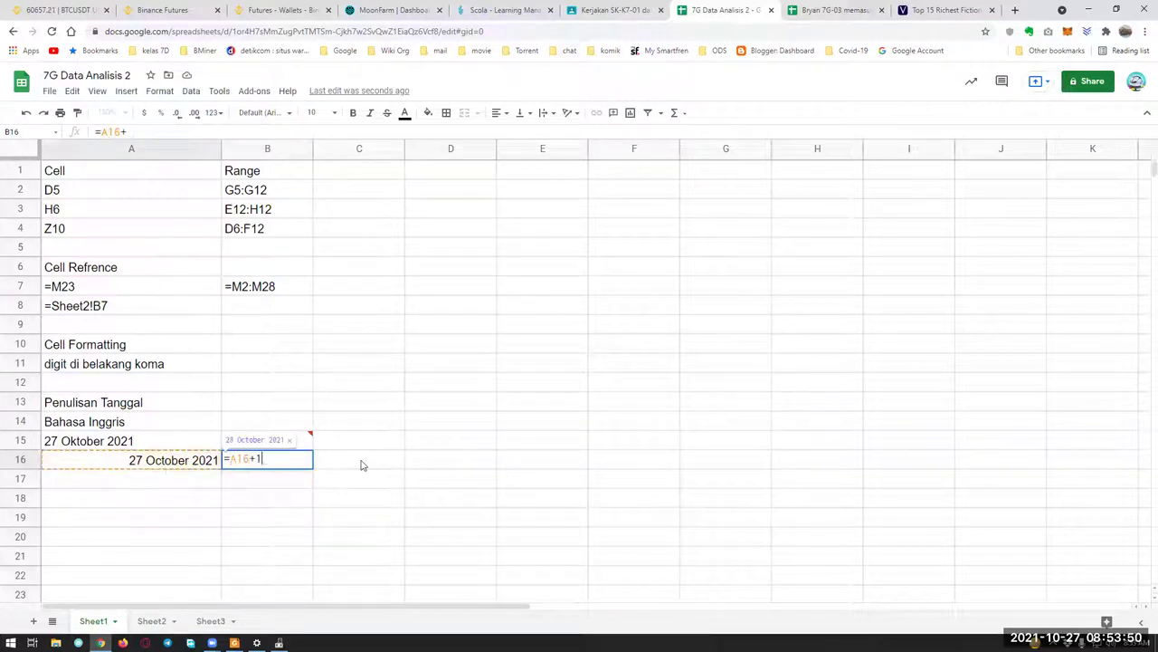
pyautogui.press('Return')
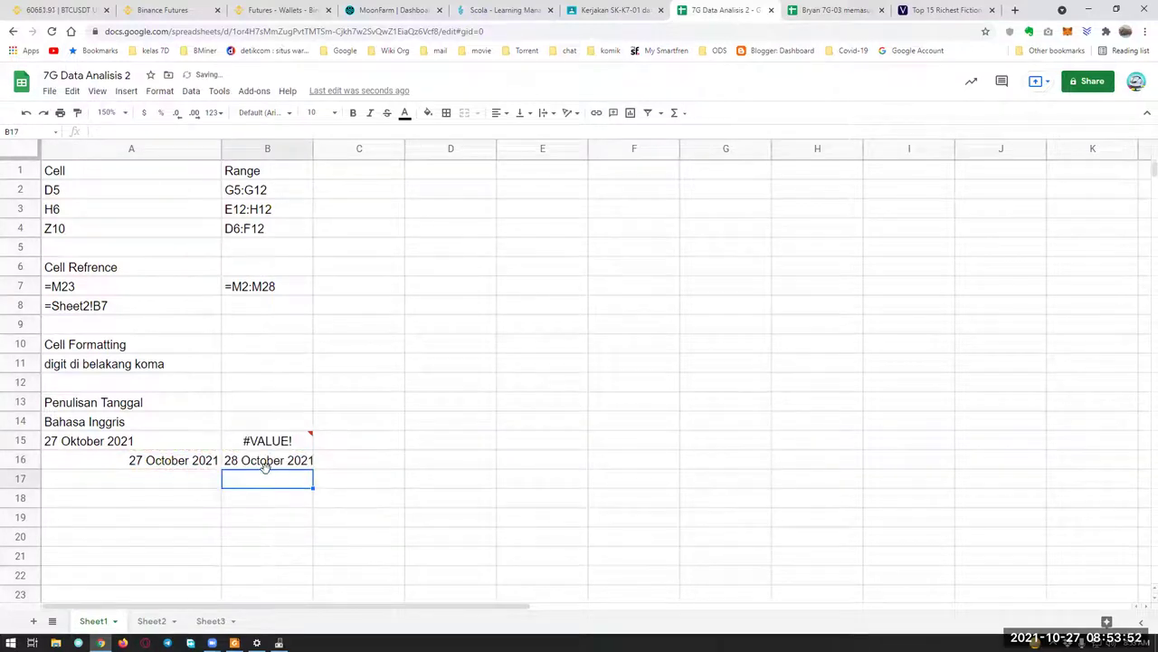
# - Change B16 to =A16+7 and widen column B so the date fits
pyautogui.click(276, 467)
pyautogui.click(268, 488)
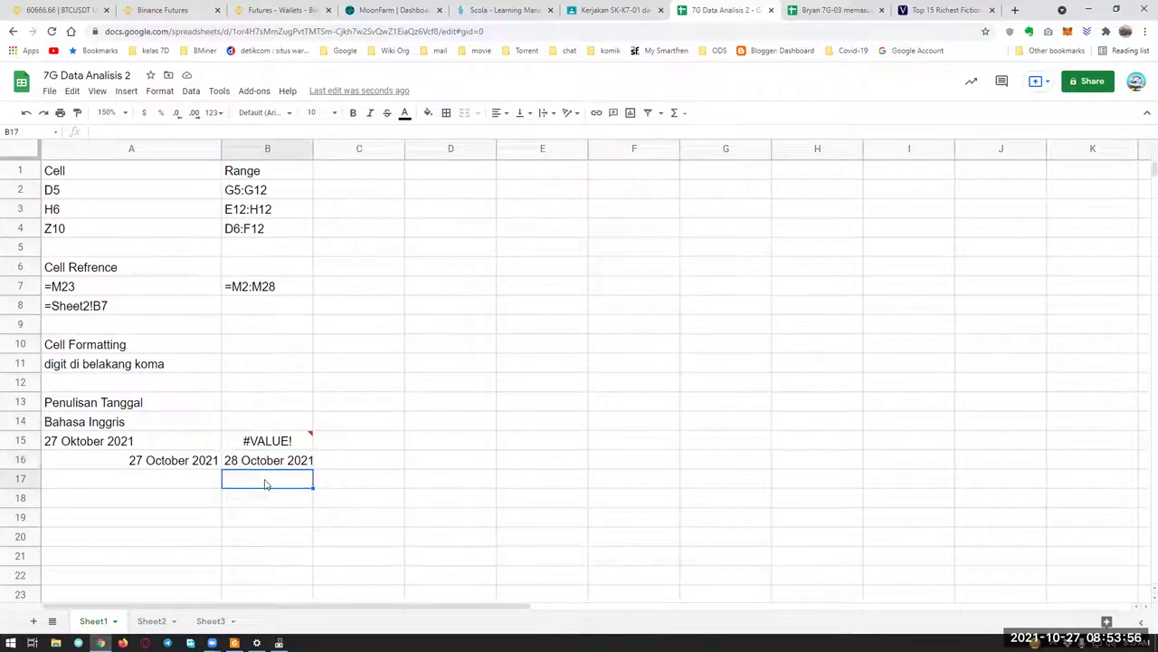
pyautogui.click(262, 469)
pyautogui.doubleClick(262, 467)
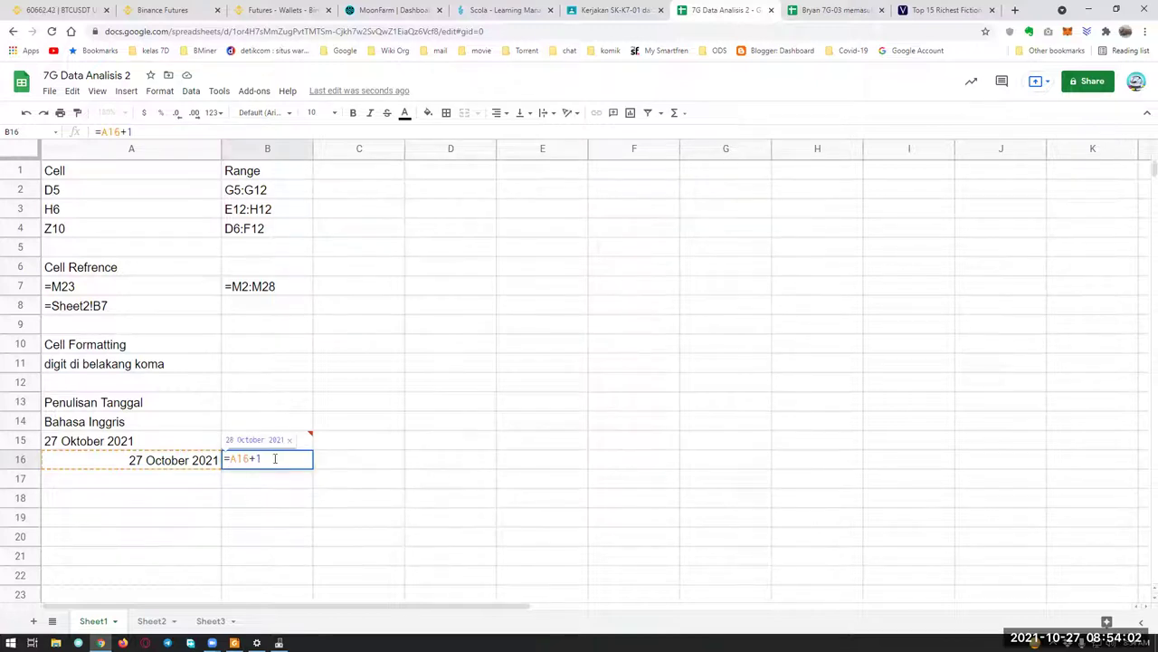
pyautogui.press('BackSpace')
pyautogui.write('7')
pyautogui.press('Return')
pyautogui.moveTo(313, 144); pyautogui.dragTo(345, 143)
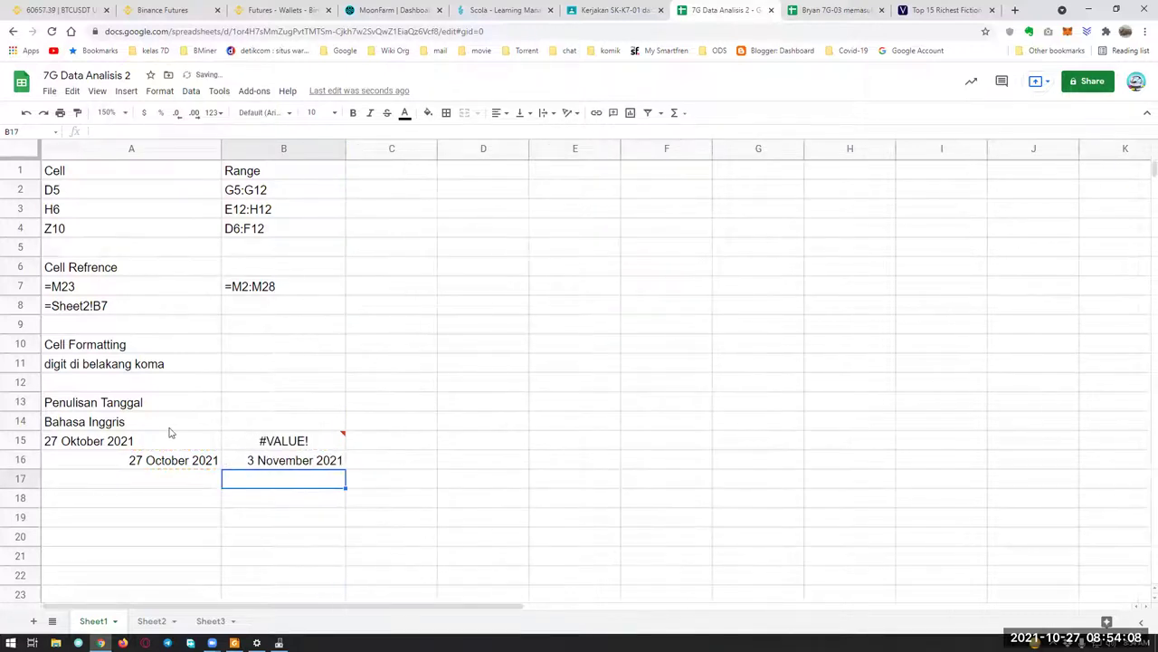
# - Edit B16 to =A16+100, giving 4 February 2022
pyautogui.click(159, 461)
pyautogui.click(154, 441)
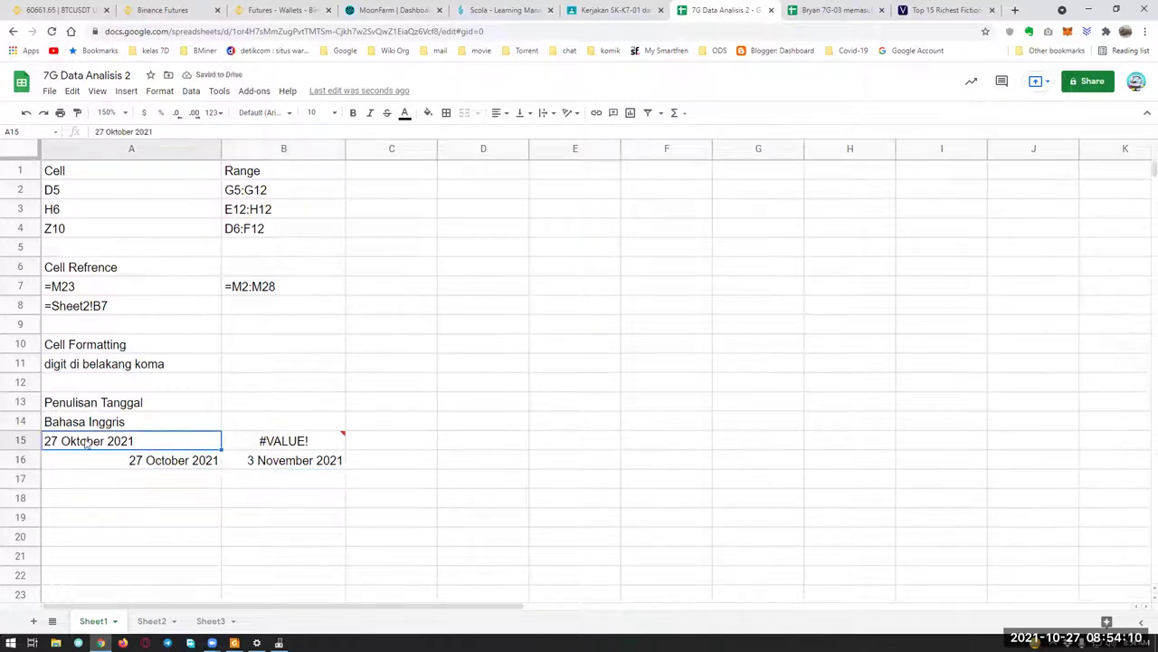
pyautogui.click(132, 462)
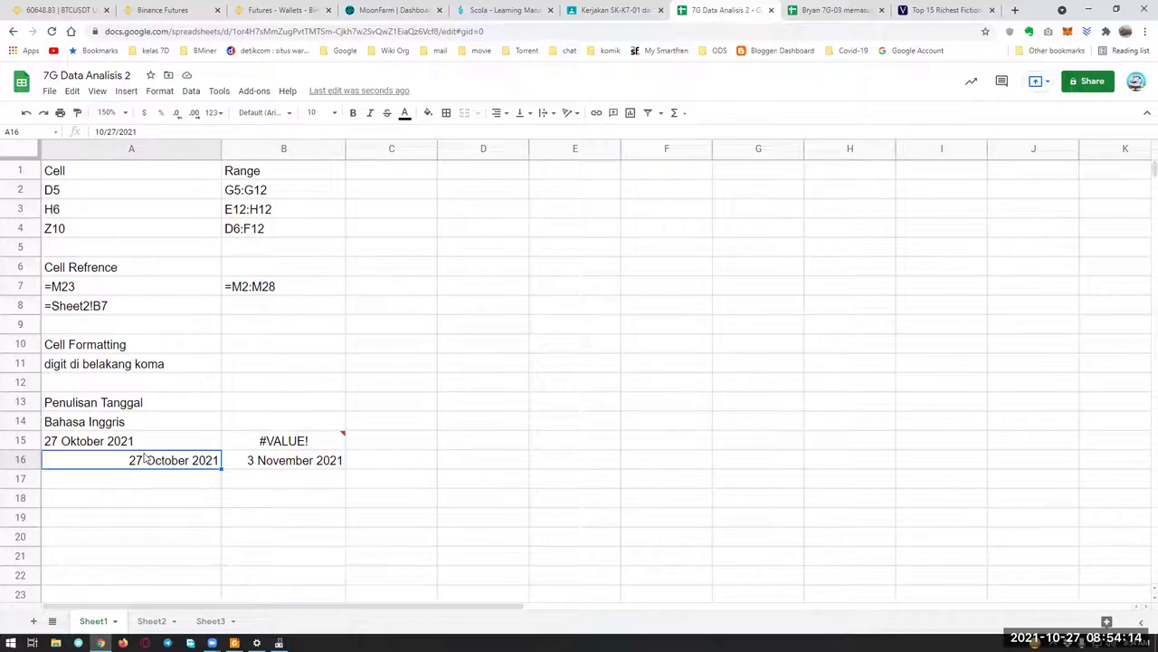
pyautogui.click(286, 464)
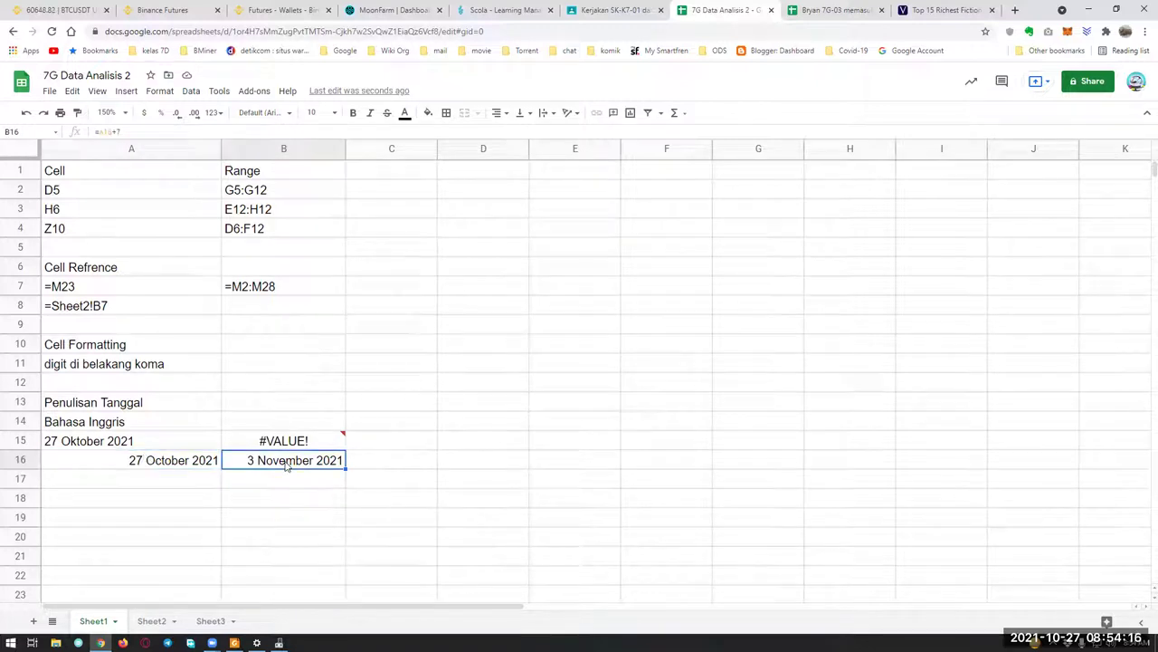
pyautogui.doubleClick(286, 463)
pyautogui.press('BackSpace')
pyautogui.write('100')
pyautogui.press('Return')
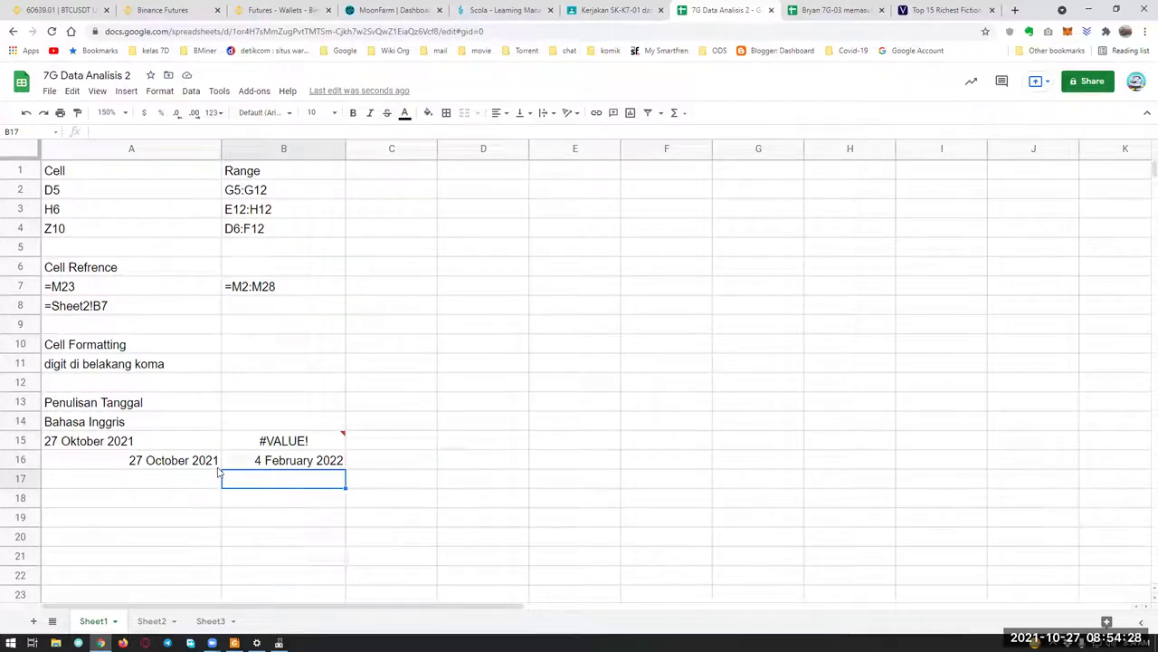
pyautogui.click(200, 506)
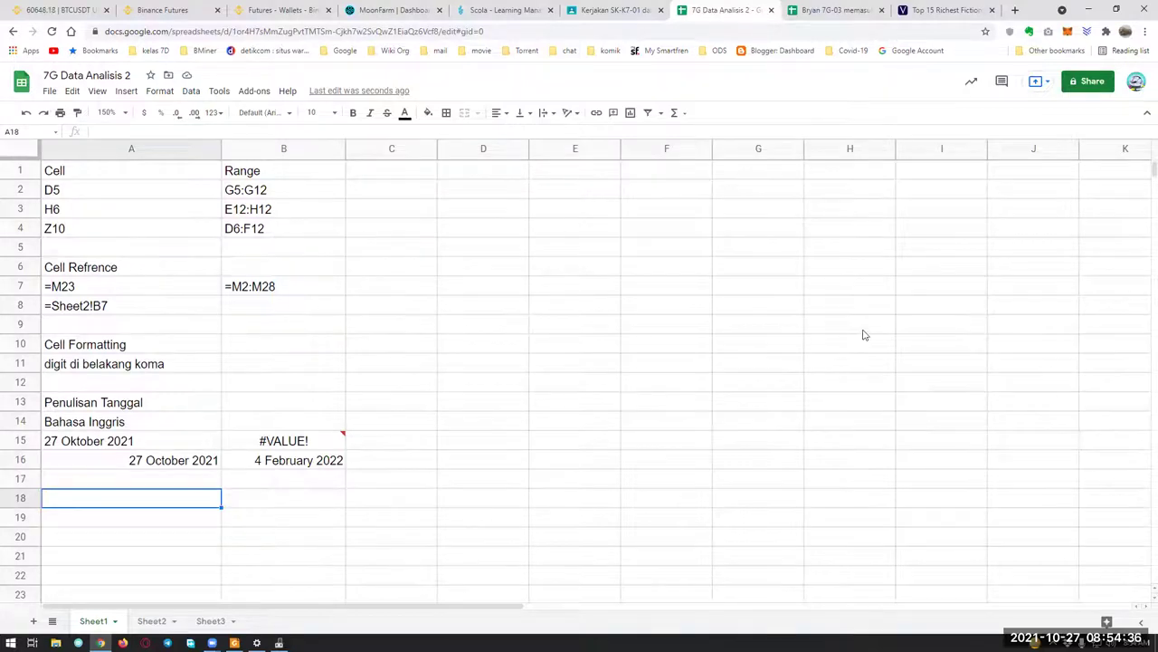
# - Copy the actor's birth date, December 27, 1995, from Wikipedia and start editing A17
pyautogui.click(932, 11)
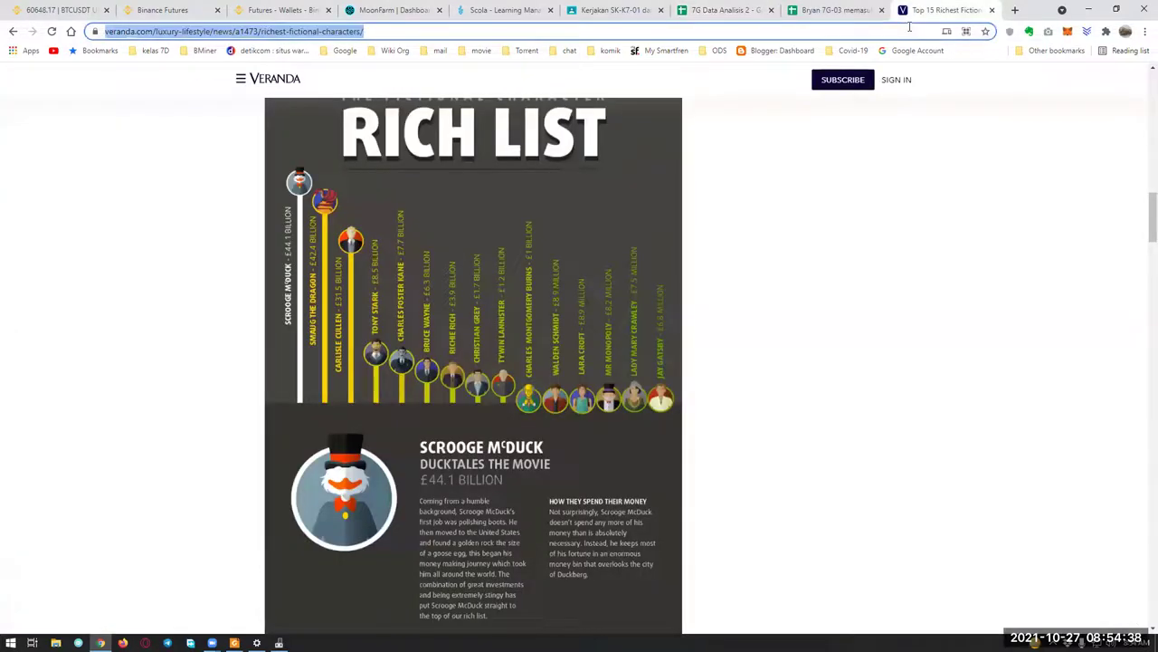
pyautogui.write('www.wik')
pyautogui.press('Return')
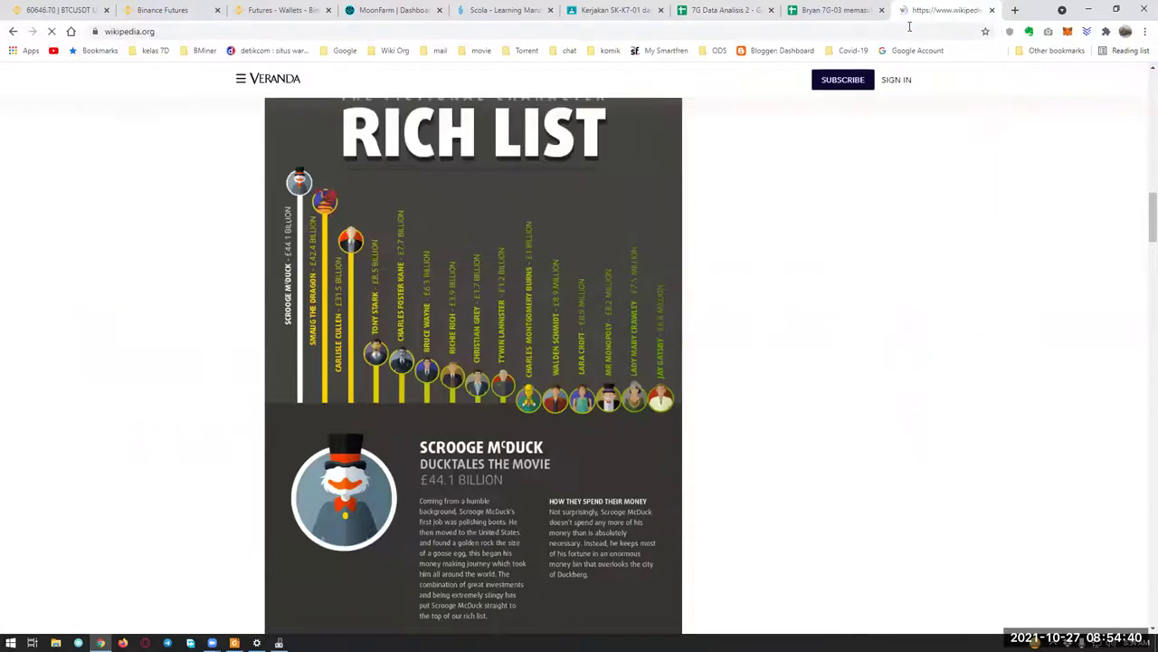
pyautogui.write('imoth')
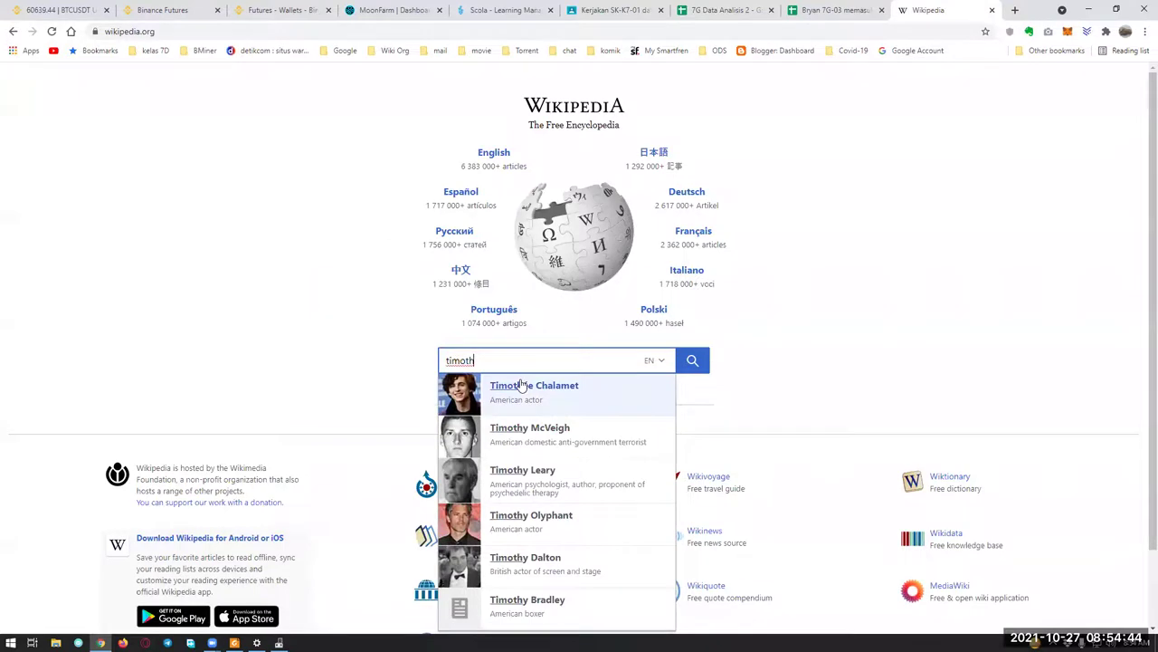
pyautogui.click(521, 385)
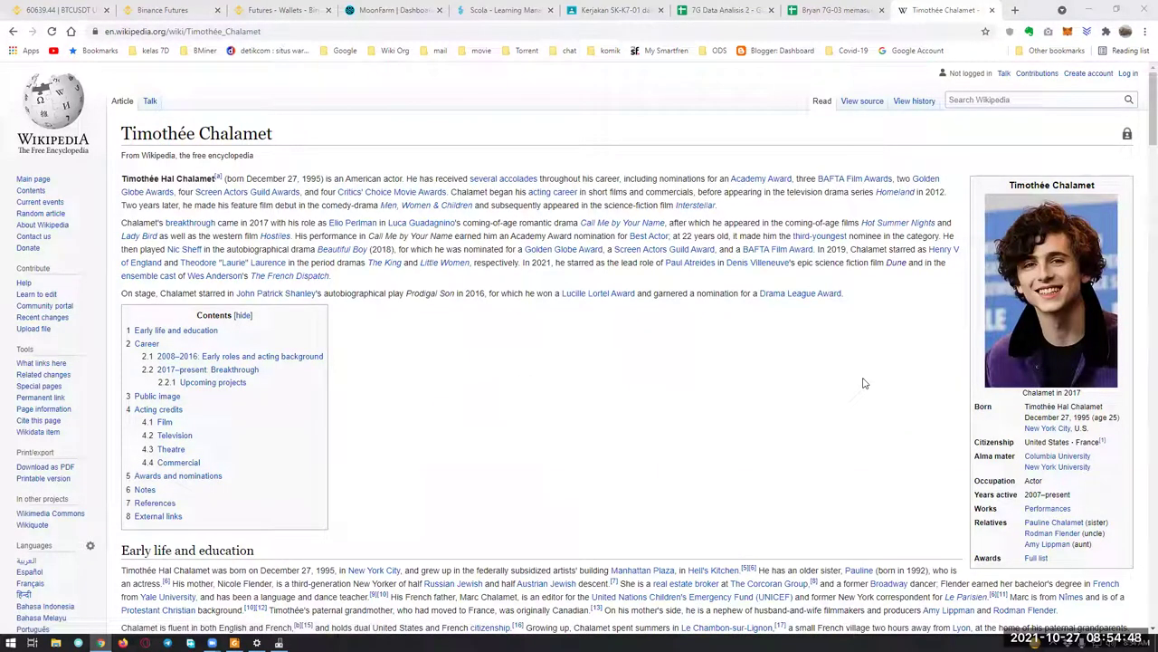
pyautogui.moveTo(1026, 417); pyautogui.dragTo(1092, 417)
pyautogui.hotkey('ctrl', 'c')
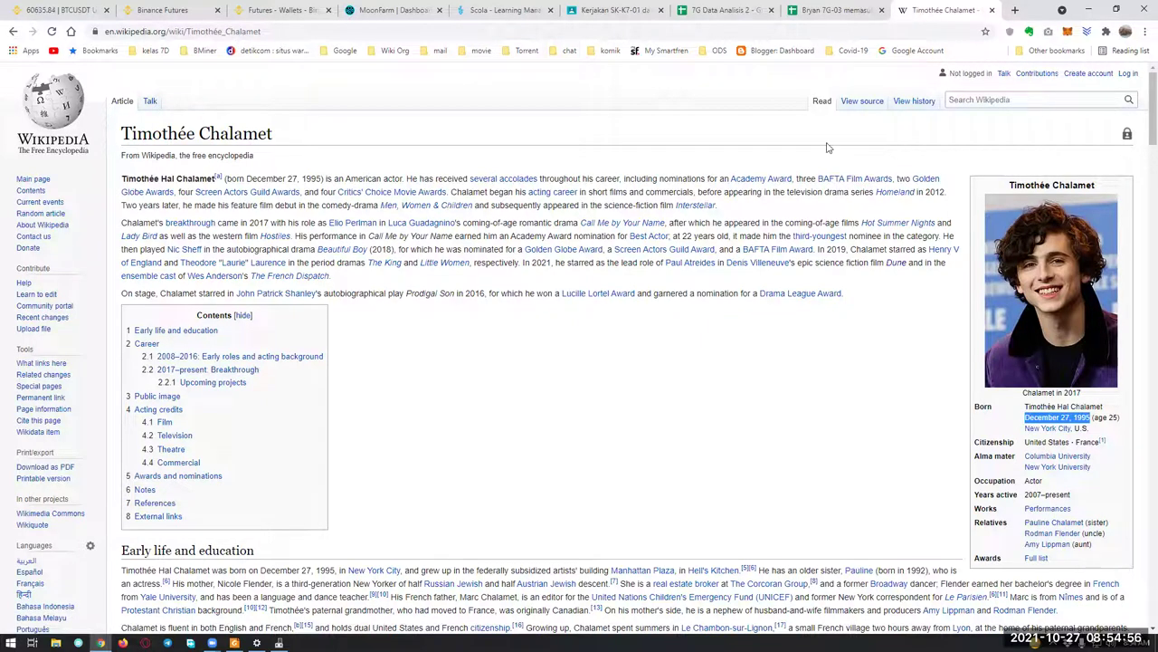
pyautogui.hotkey('ctrl', 'shift', 'Tab')
pyautogui.hotkey('ctrl', 'shift', 'Tab')
pyautogui.doubleClick(129, 480)
# - Paste the birth date December 27, 1995 into A17
pyautogui.hotkey('ctrl', 'v')
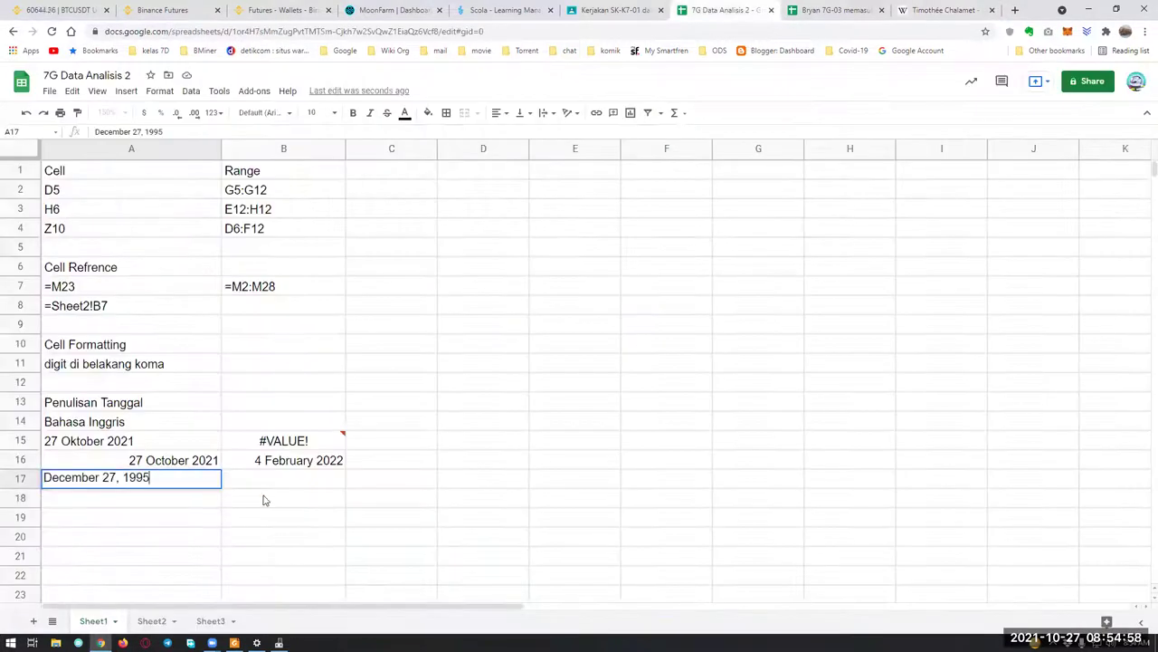
pyautogui.press('Return')
pyautogui.press('Up')
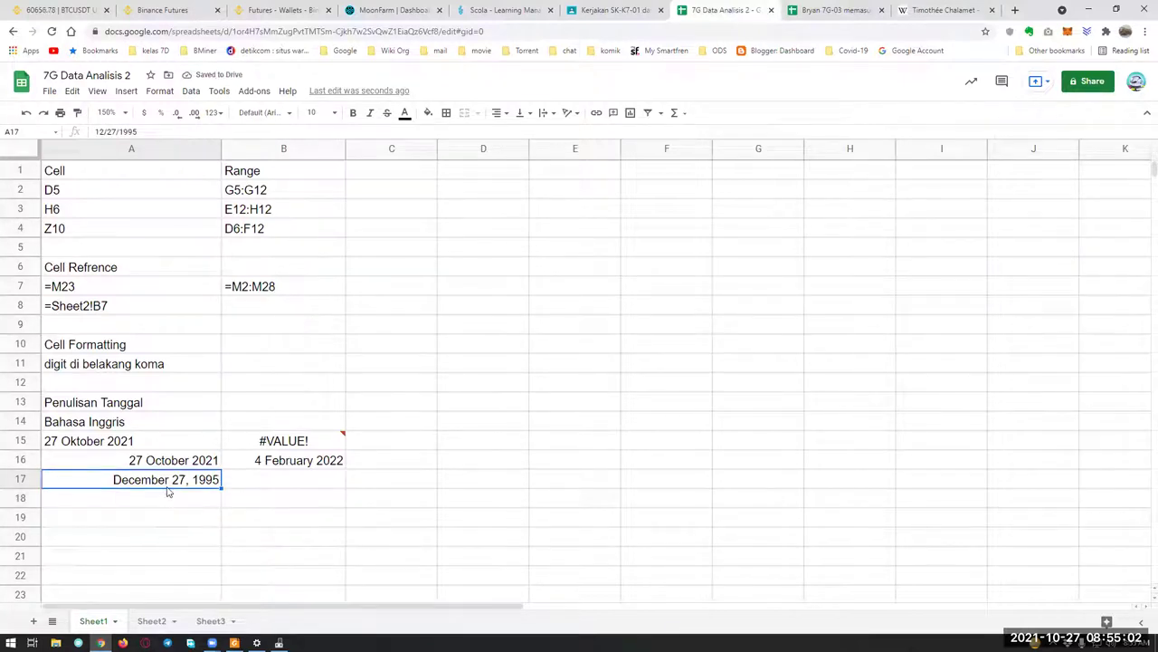
# - Enter =A16-A17 in B17 to get the day difference, 9436
pyautogui.click(268, 489)
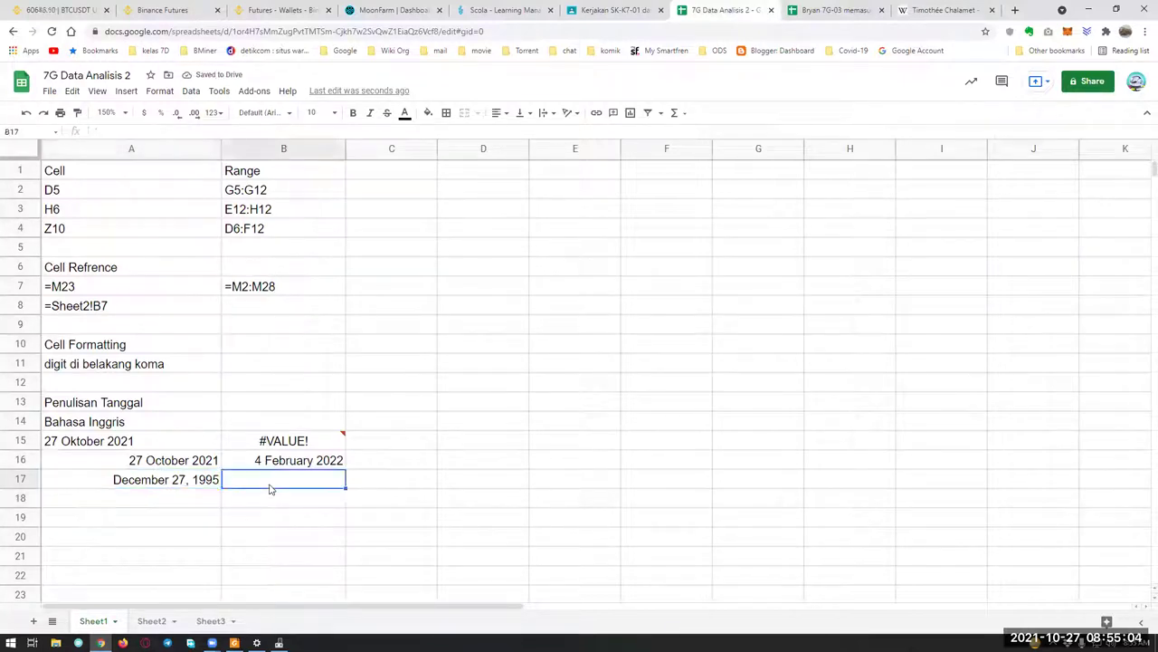
pyautogui.write('=')
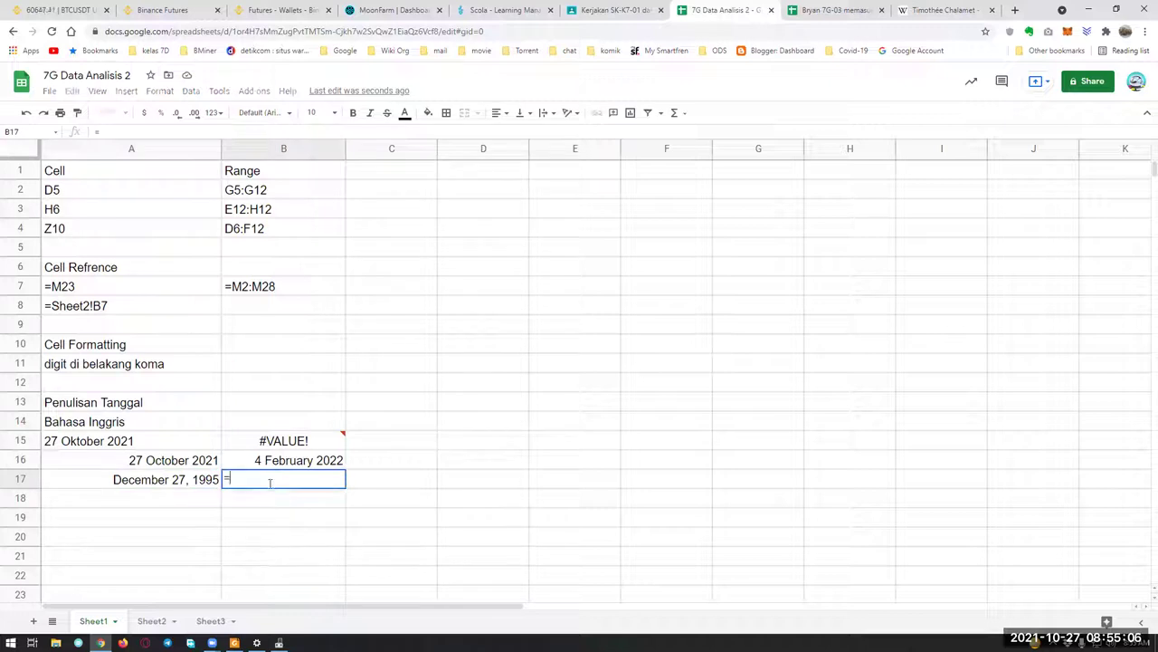
pyautogui.click(192, 461)
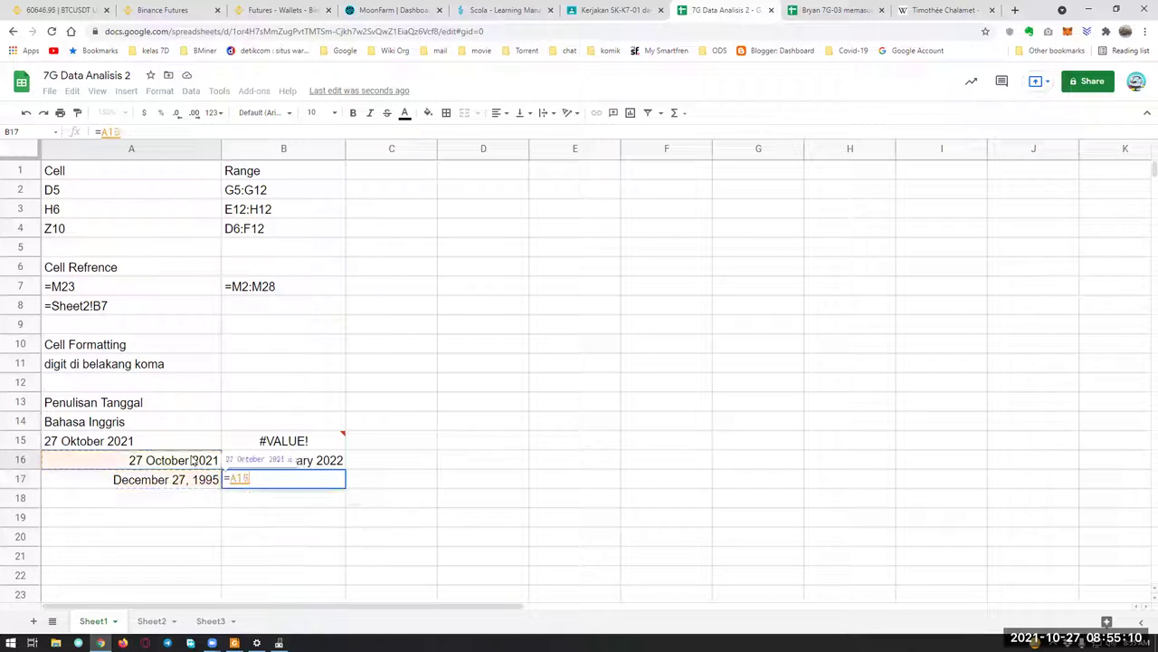
pyautogui.write('-')
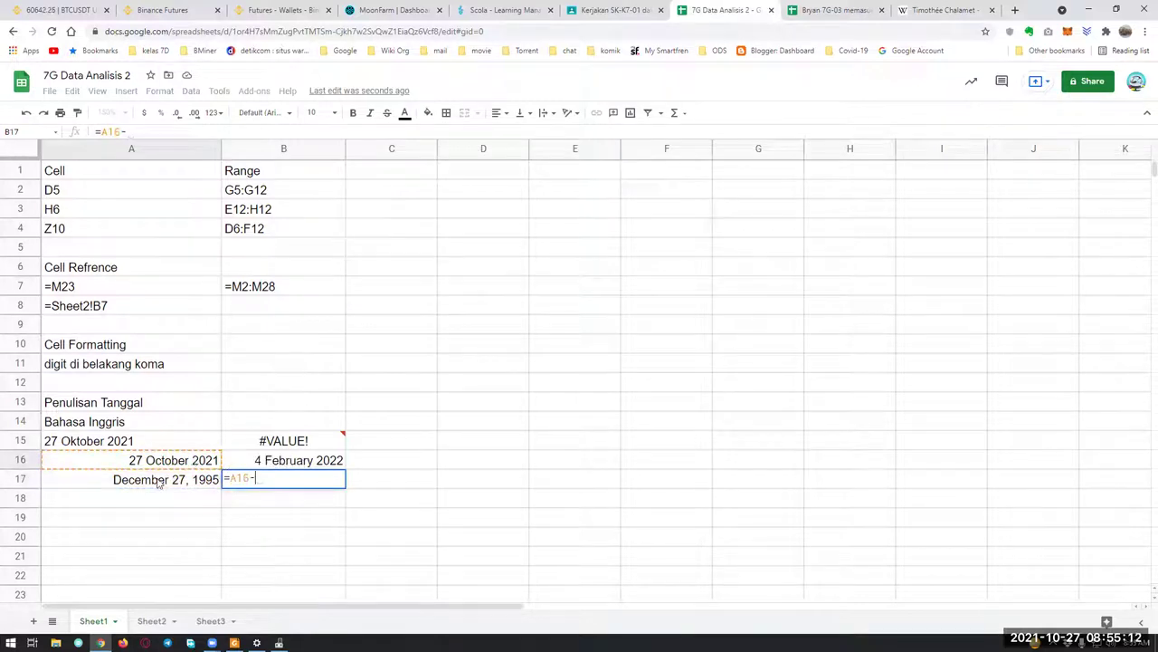
pyautogui.click(158, 483)
pyautogui.press('Return')
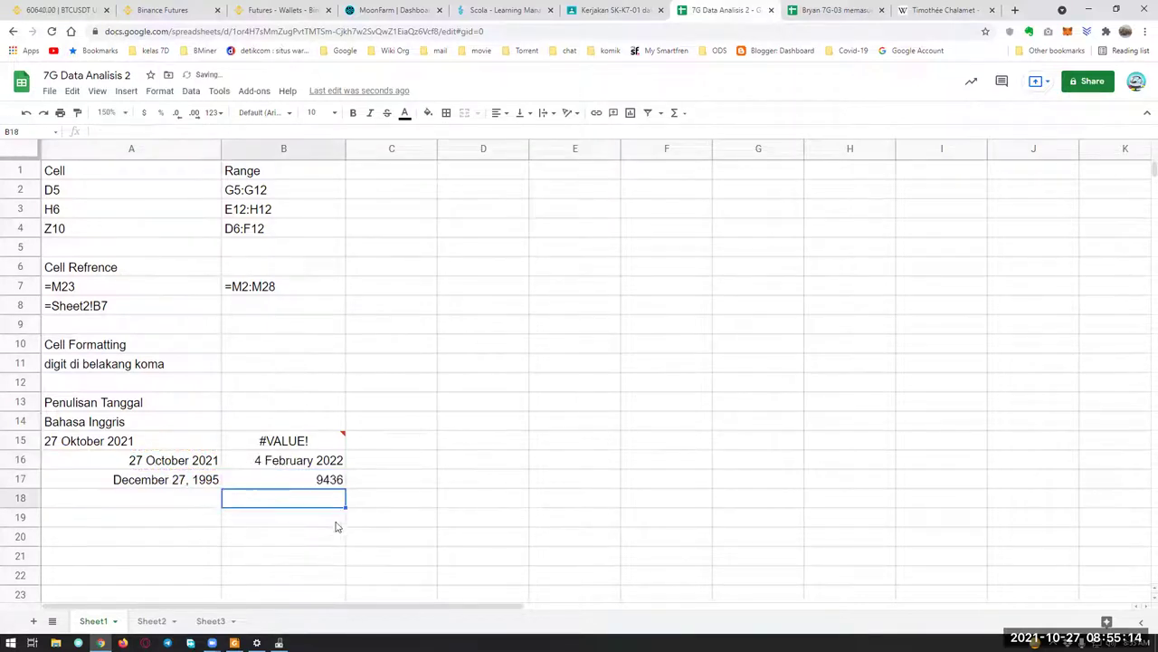
# - Compare the stored values of both dates against the 9436 formula result
pyautogui.click(326, 485)
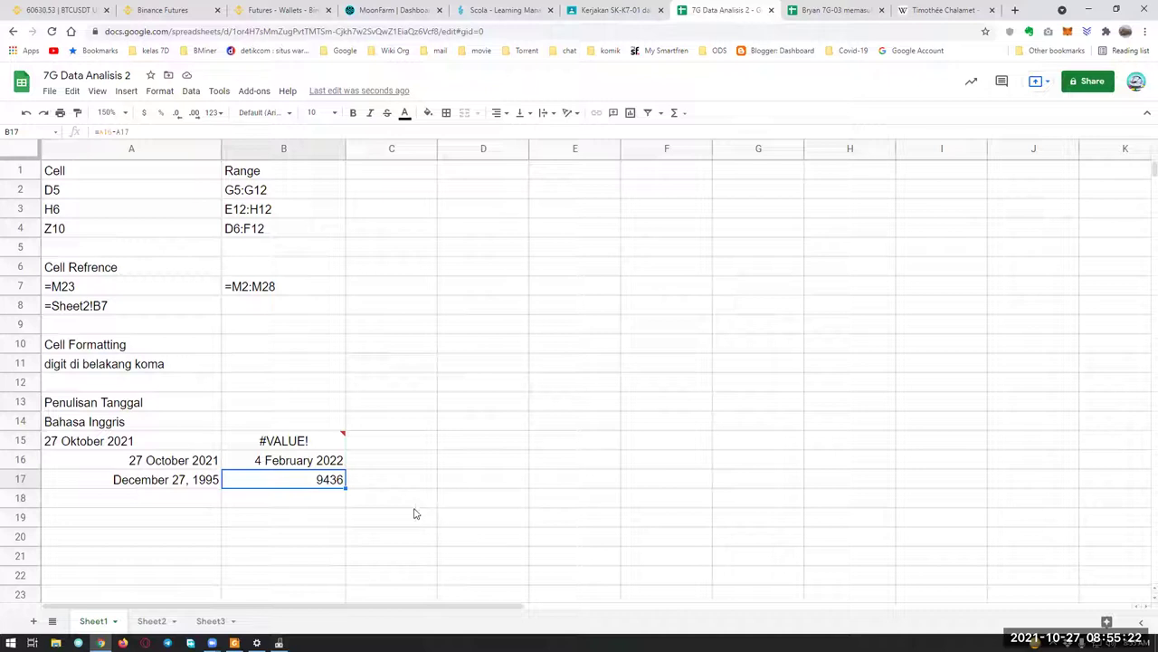
pyautogui.click(196, 487)
pyautogui.click(276, 486)
pyautogui.click(203, 462)
pyautogui.click(196, 482)
pyautogui.click(290, 486)
pyautogui.click(202, 466)
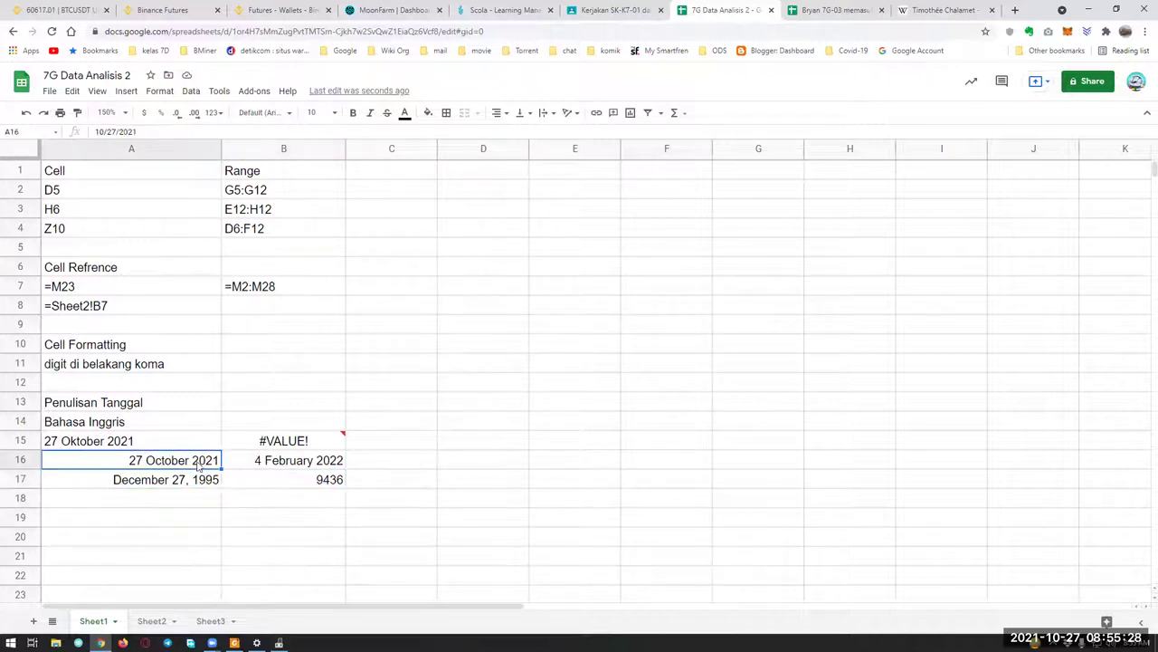
pyautogui.click(198, 485)
pyautogui.click(199, 466)
# - Recheck the 27 Oktober 2021 entry and select the 27 October 2021 date for reformatting
pyautogui.click(163, 443)
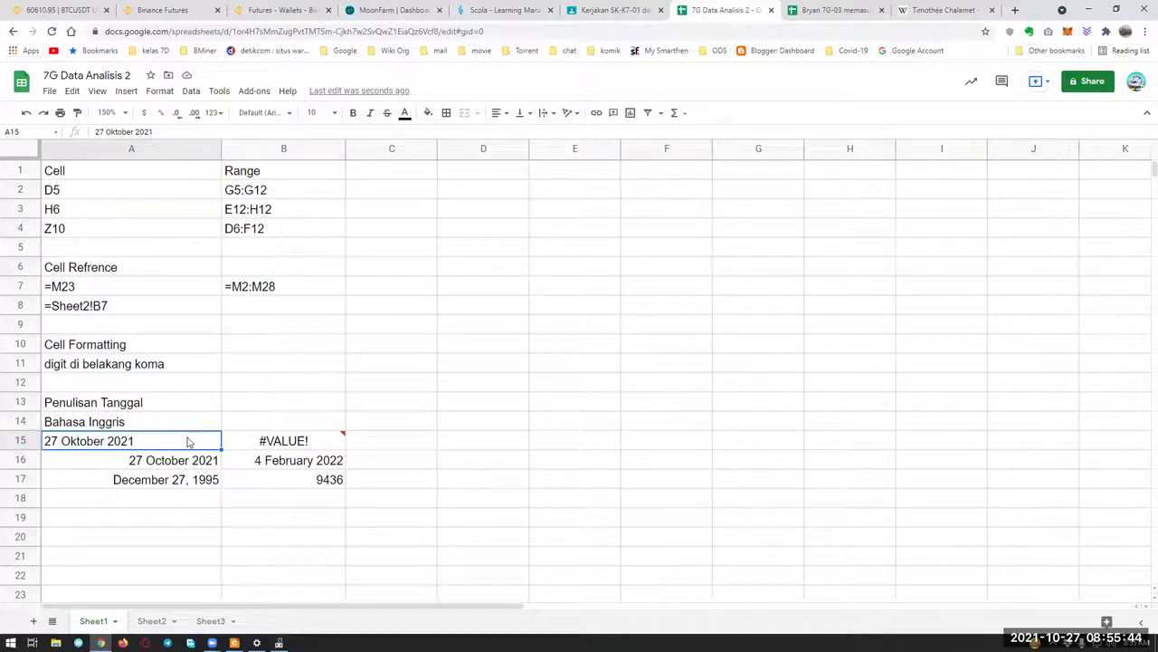
pyautogui.click(390, 497)
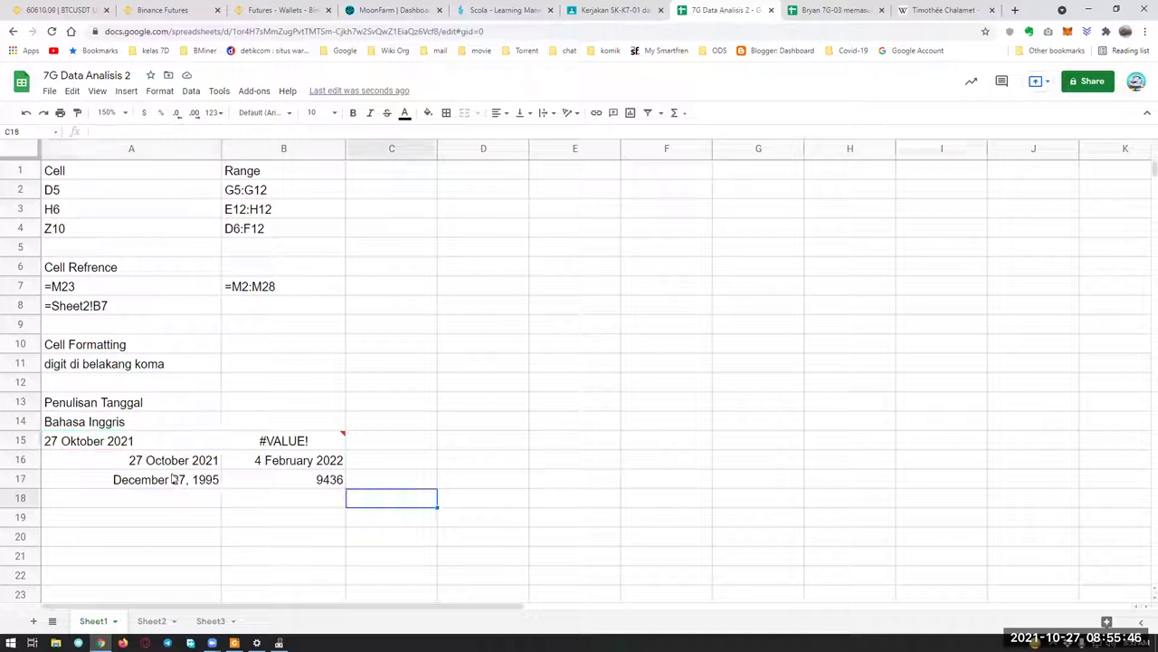
pyautogui.click(172, 465)
pyautogui.click(168, 484)
pyautogui.press('Up')
pyautogui.click(165, 487)
pyautogui.click(172, 467)
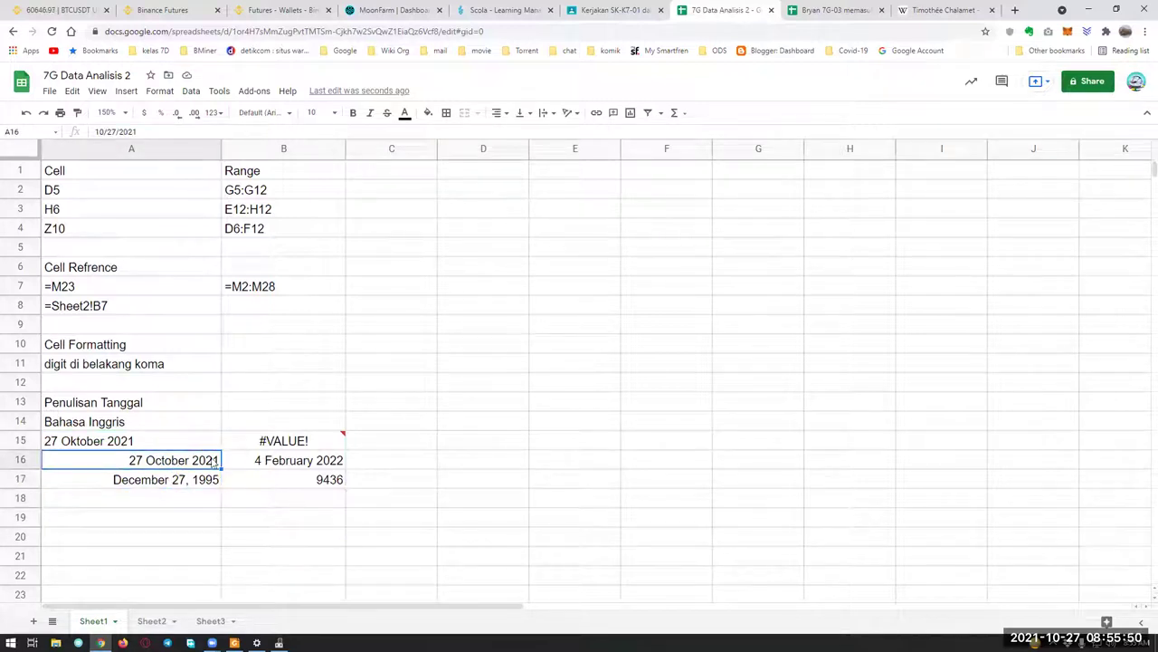
# - Apply the 8/5/30 custom date preset to A16 so it reads 10/27/21
pyautogui.click(212, 112)
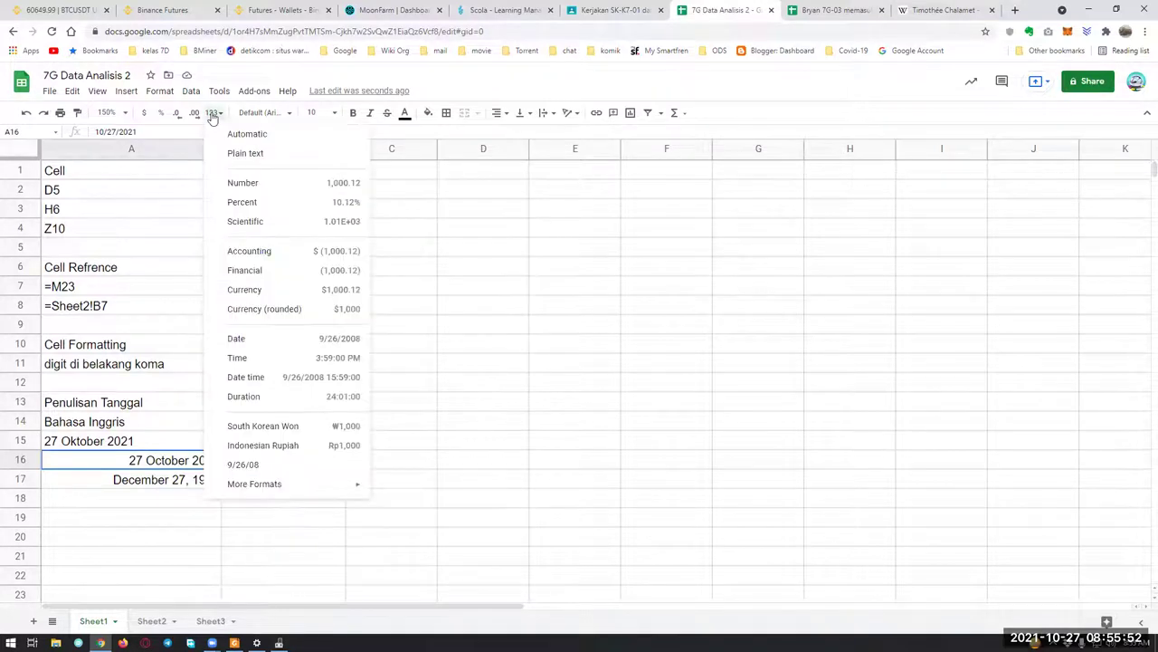
pyautogui.moveTo(263, 484)
pyautogui.click(439, 506)
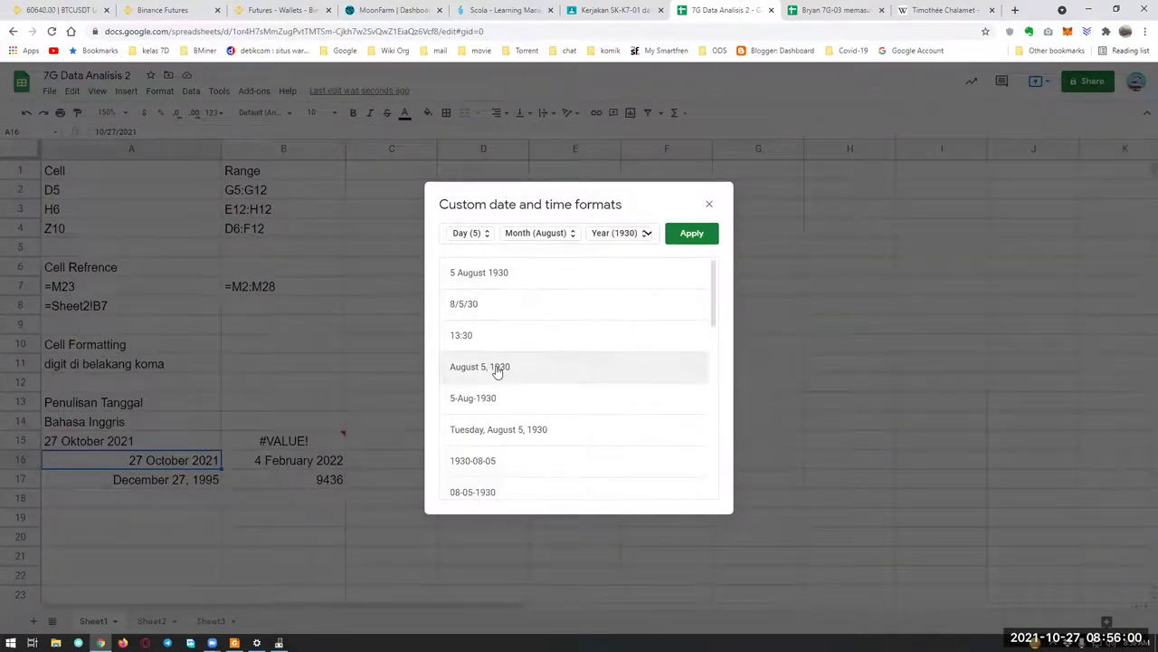
pyautogui.scroll(-1, 497, 369)
pyautogui.scroll(-1, 497, 371)
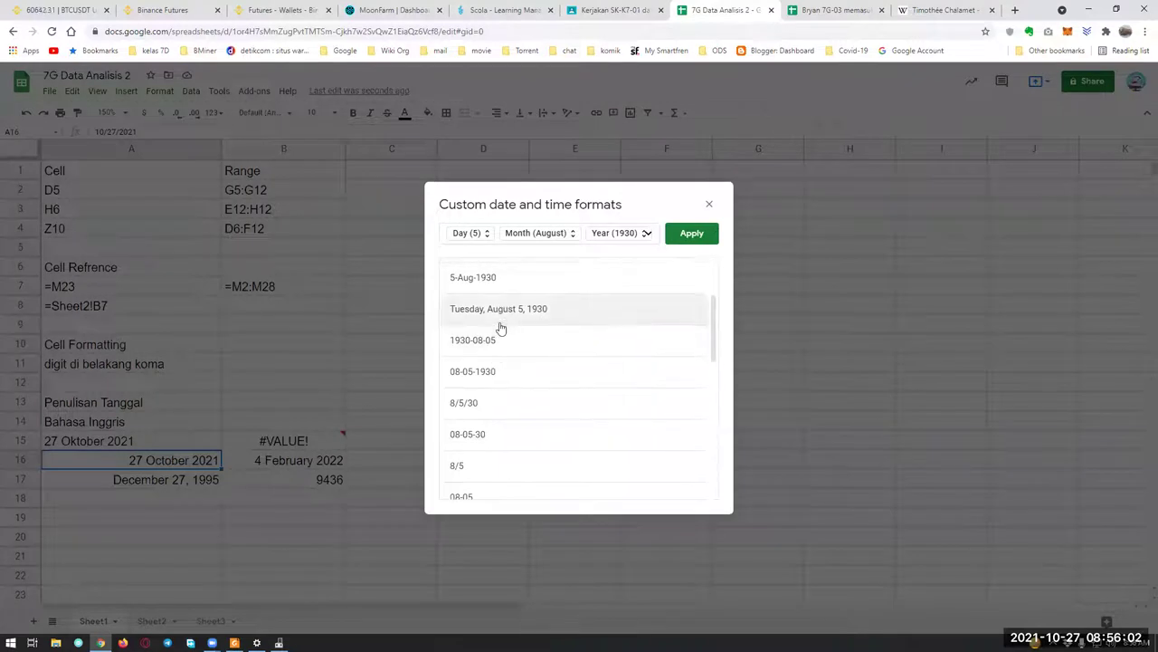
pyautogui.scroll(-2, 501, 329)
pyautogui.scroll(-1, 500, 330)
pyautogui.scroll(1, 499, 335)
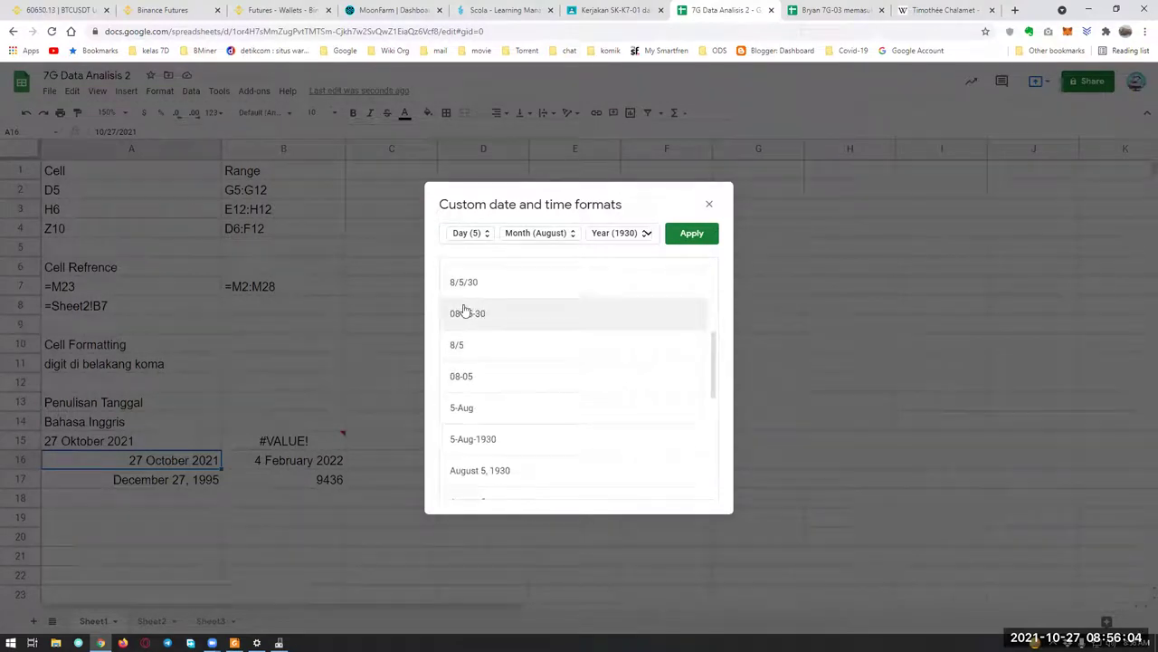
pyautogui.scroll(-1, 510, 324)
pyautogui.scroll(-2, 507, 344)
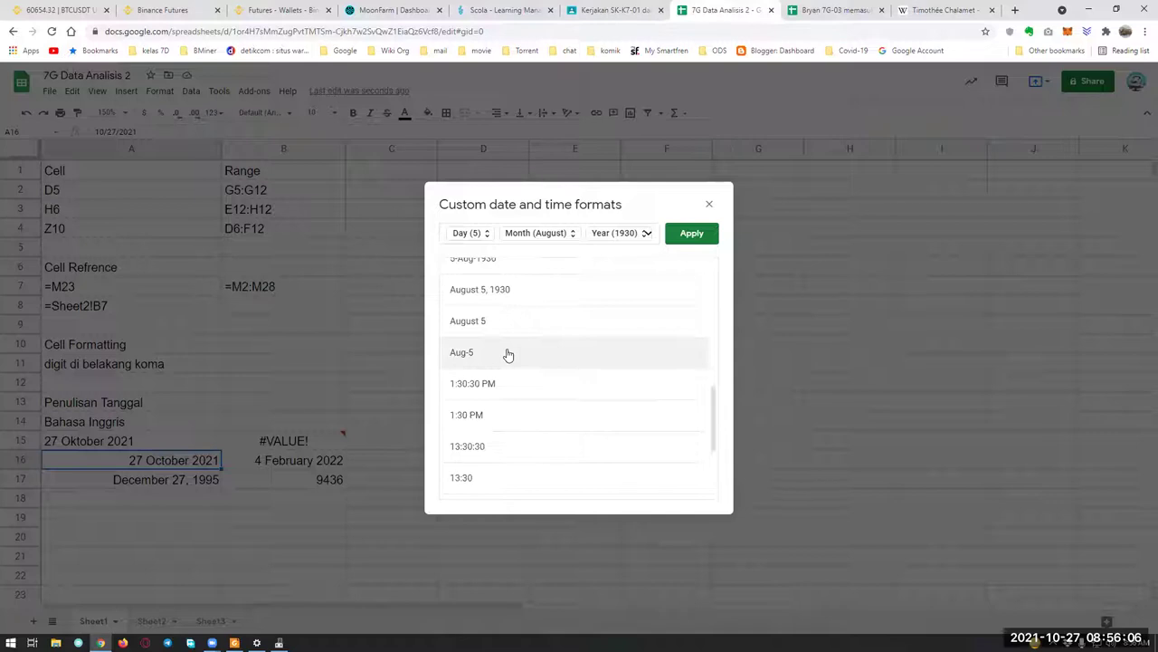
pyautogui.scroll(2, 508, 344)
pyautogui.scroll(2, 508, 344)
pyautogui.scroll(2, 505, 342)
pyautogui.scroll(2, 504, 342)
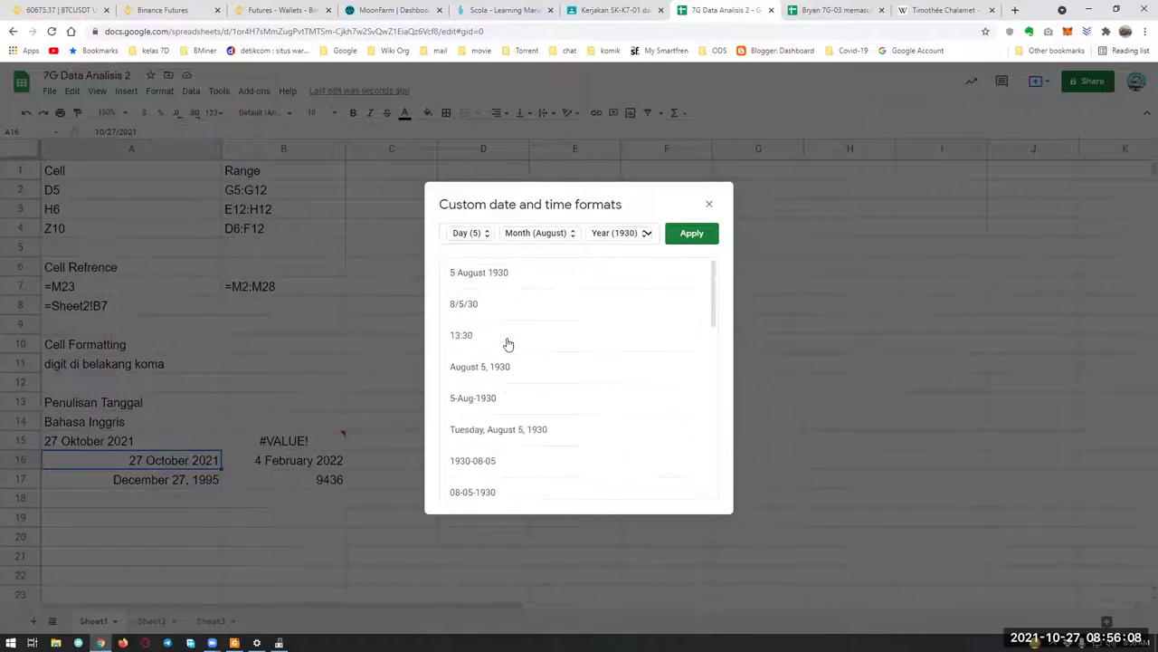
pyautogui.click(507, 313)
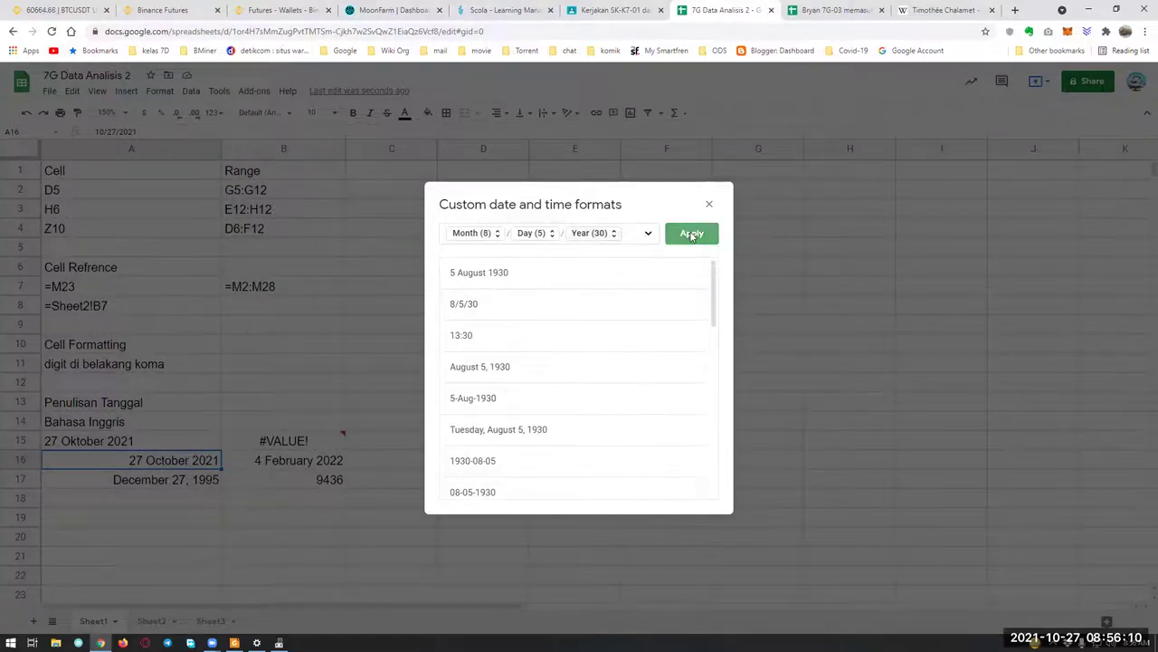
pyautogui.click(692, 233)
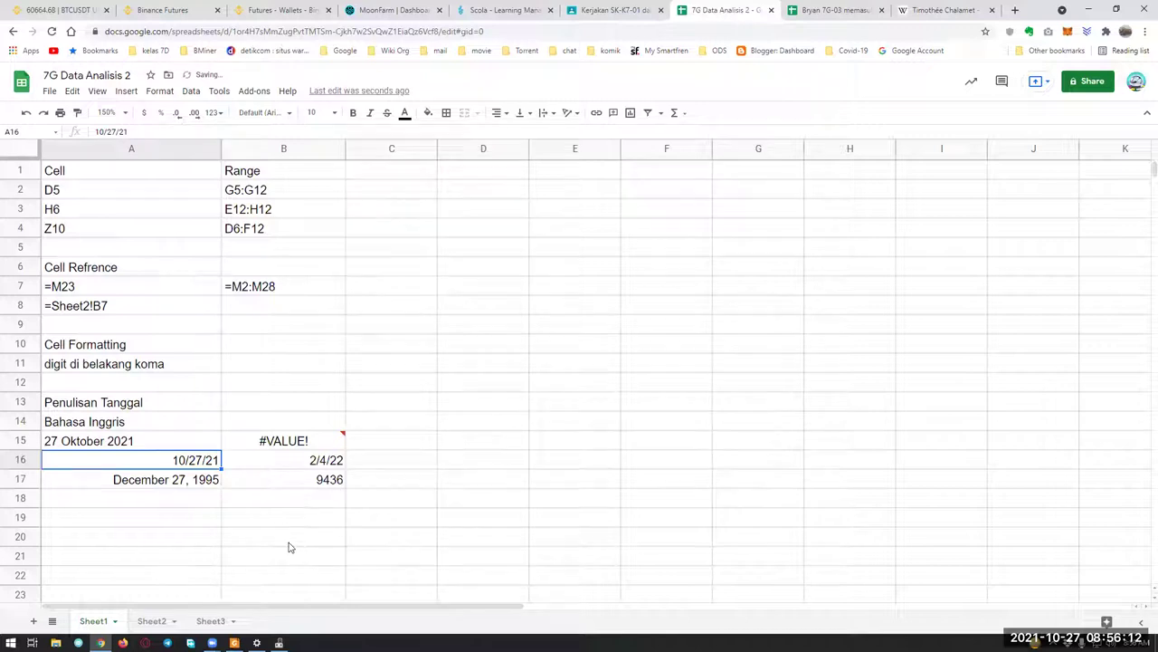
pyautogui.click(252, 537)
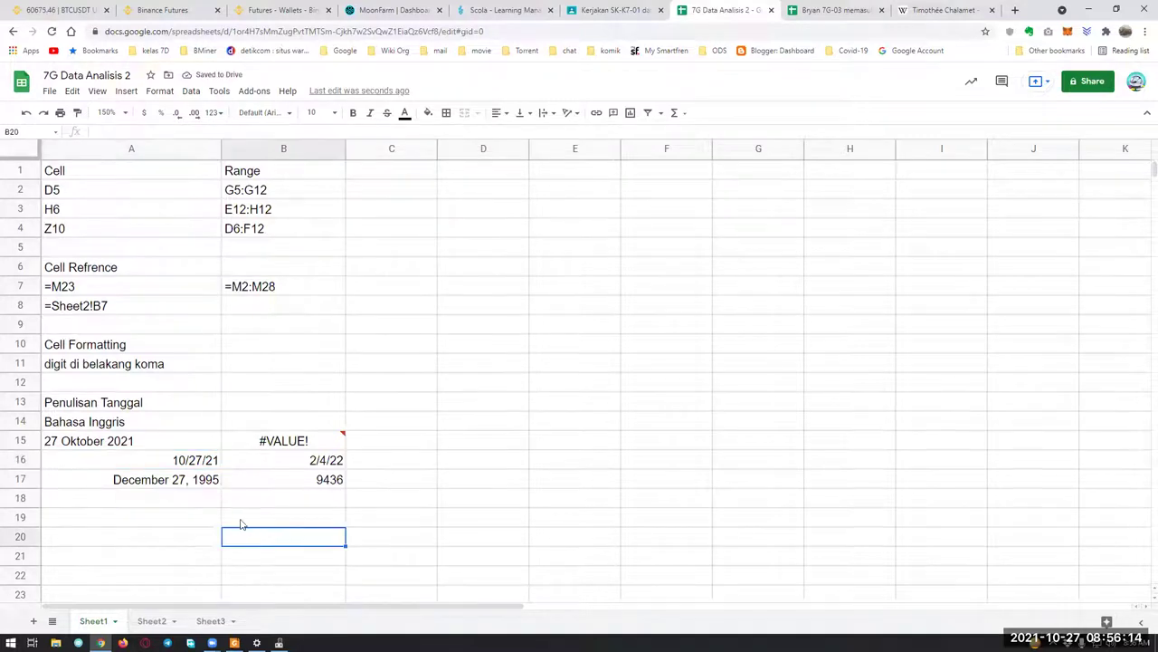
# - Enter the date 5/3/2021 into cell A19 and check the stored value
pyautogui.click(200, 465)
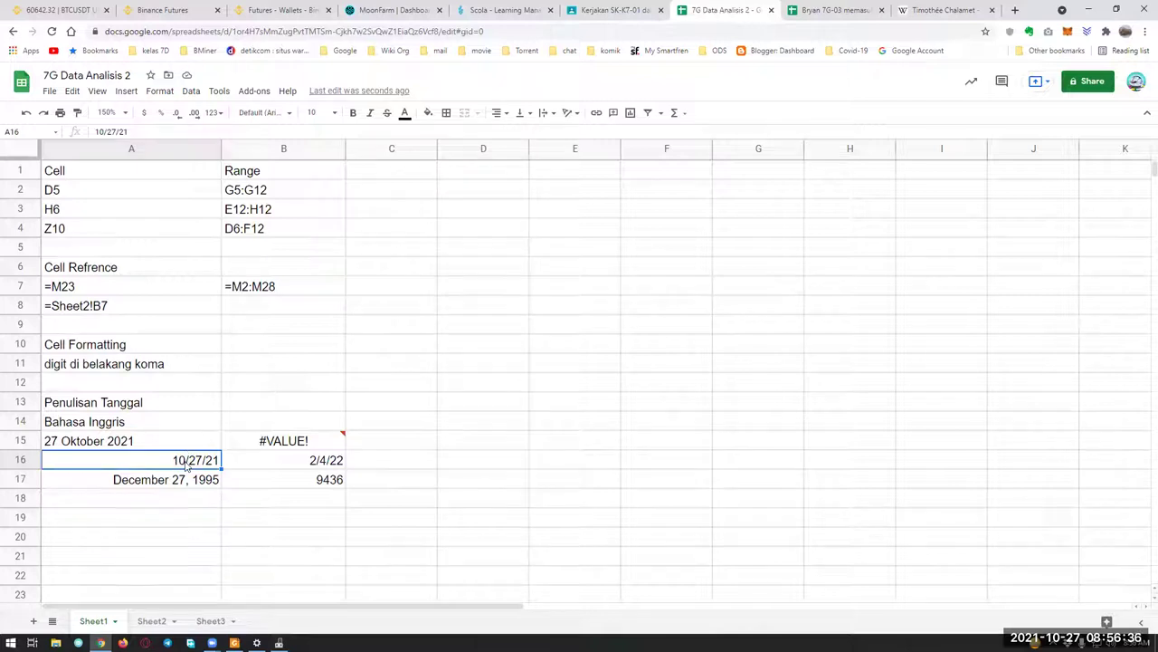
pyautogui.click(178, 525)
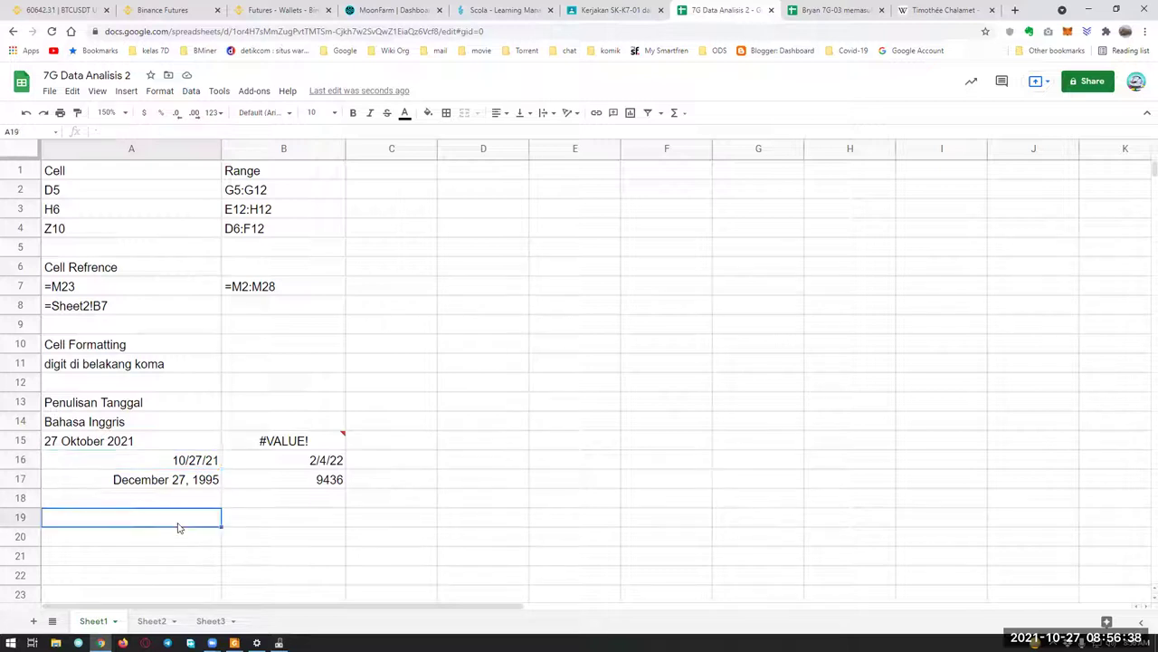
pyautogui.write('5/3/')
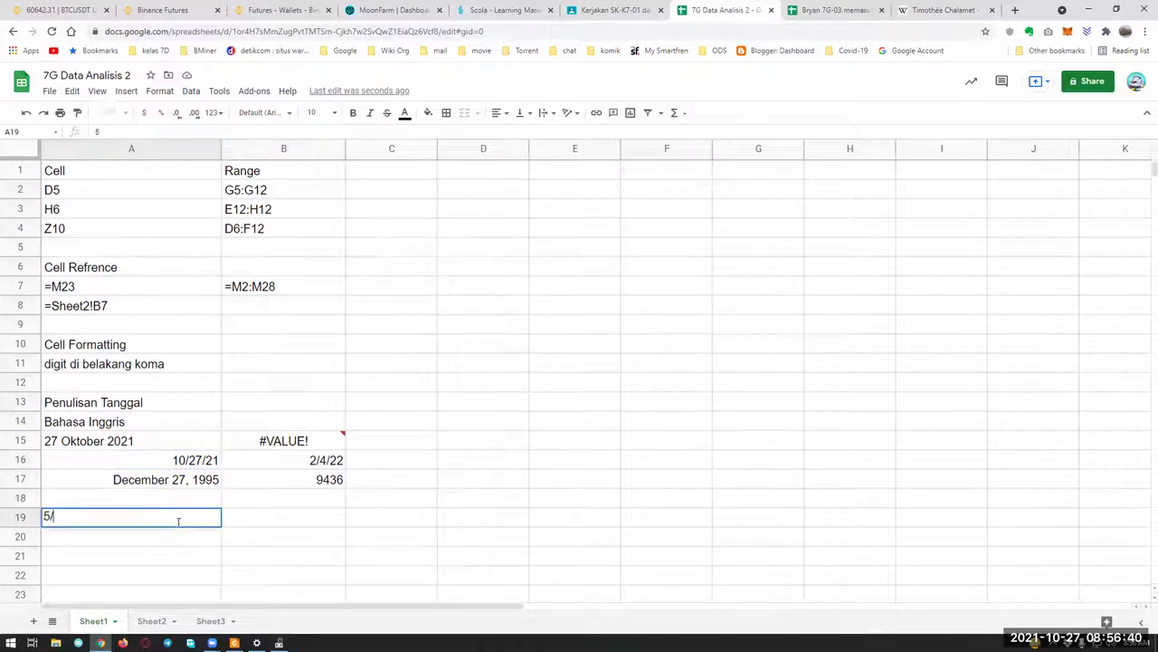
pyautogui.write('2')
pyautogui.write('021')
pyautogui.press('Return')
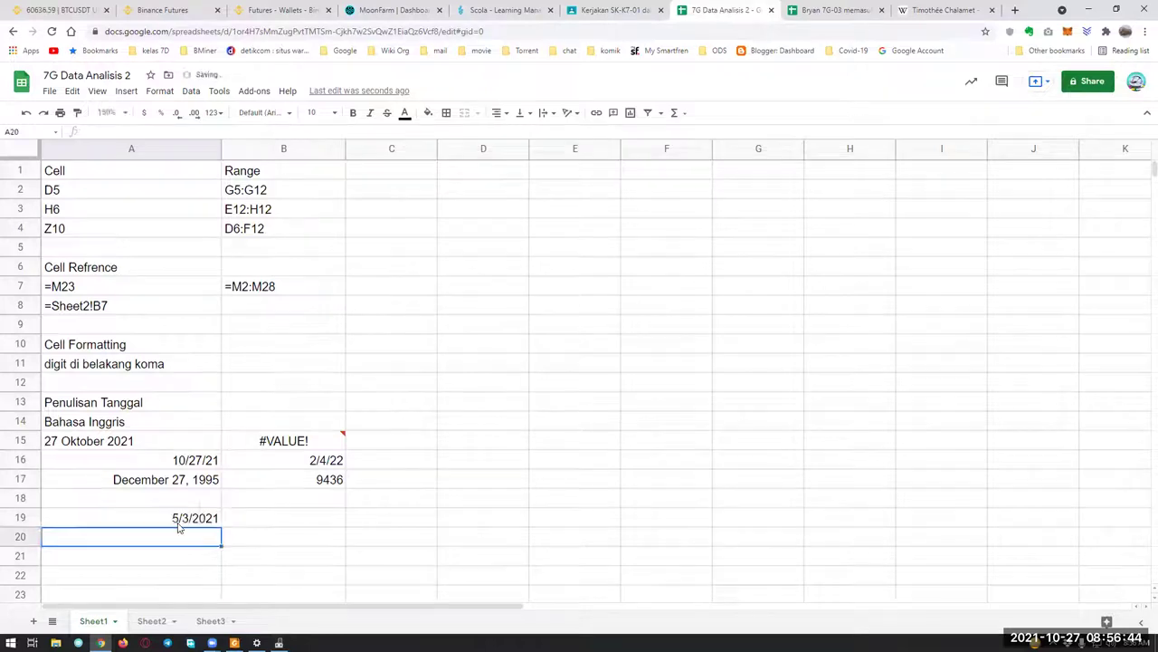
pyautogui.click(206, 525)
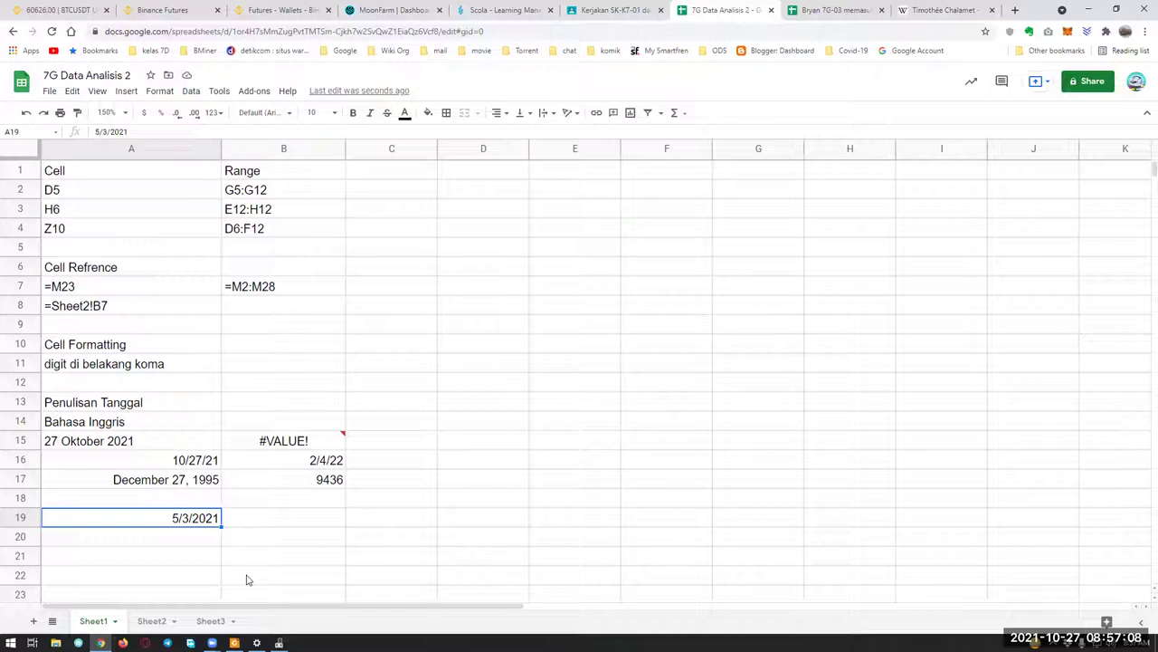
# - Give the date in A19 the 'August 5, 1930' format so it reads May 3, 2021
pyautogui.click(201, 536)
pyautogui.click(197, 523)
pyautogui.click(213, 112)
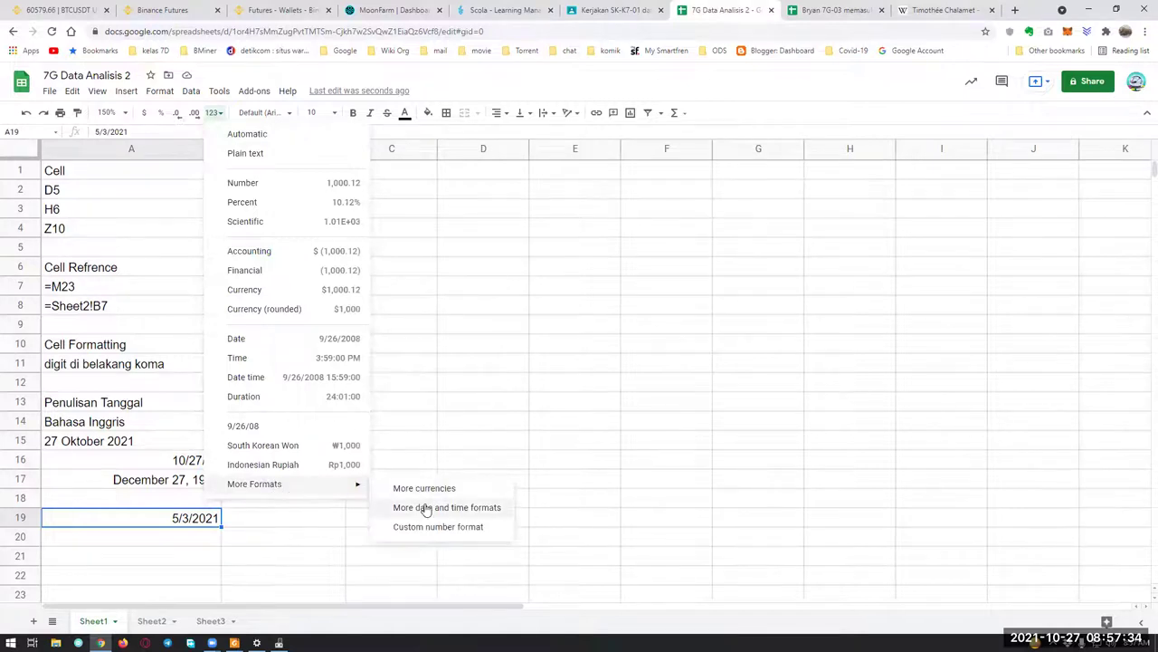
pyautogui.moveTo(272, 484)
pyautogui.click(425, 507)
pyautogui.scroll(-1, 546, 317)
pyautogui.click(580, 308)
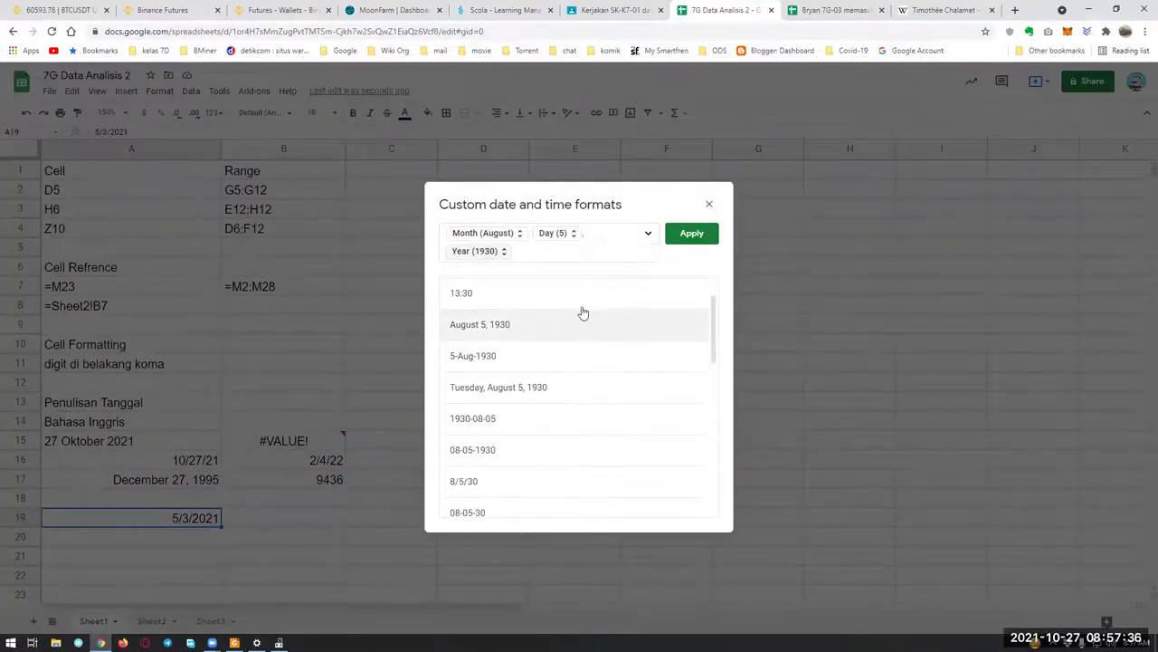
pyautogui.click(693, 234)
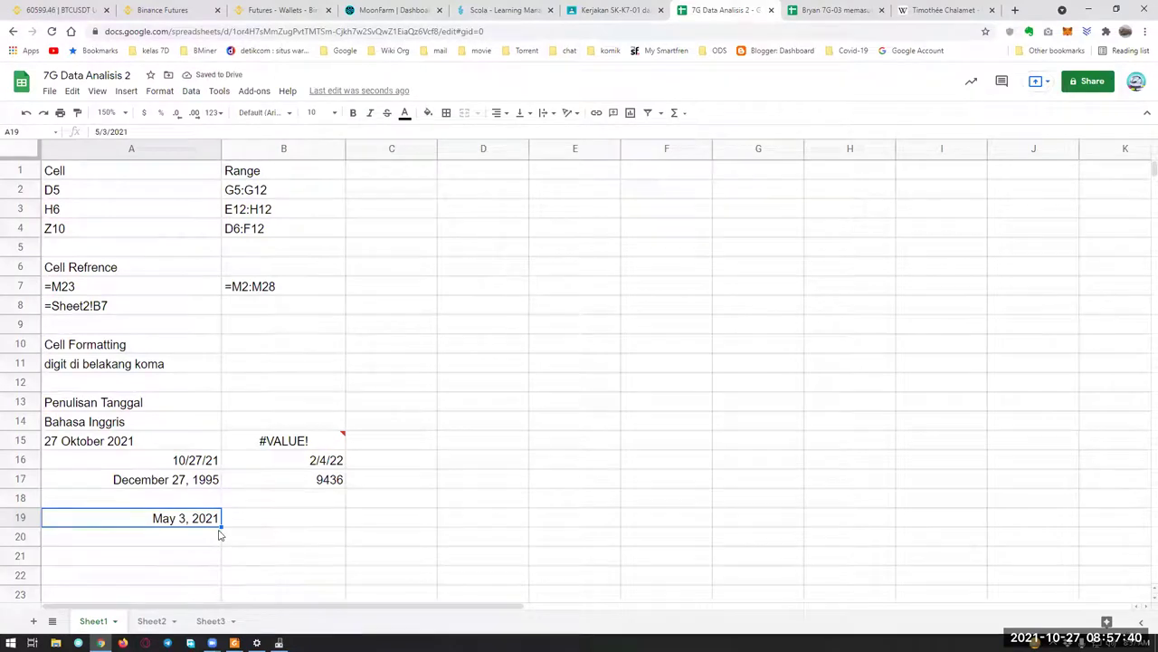
# - Enter the date 27 Oct 2021 in cell D17
pyautogui.click(210, 463)
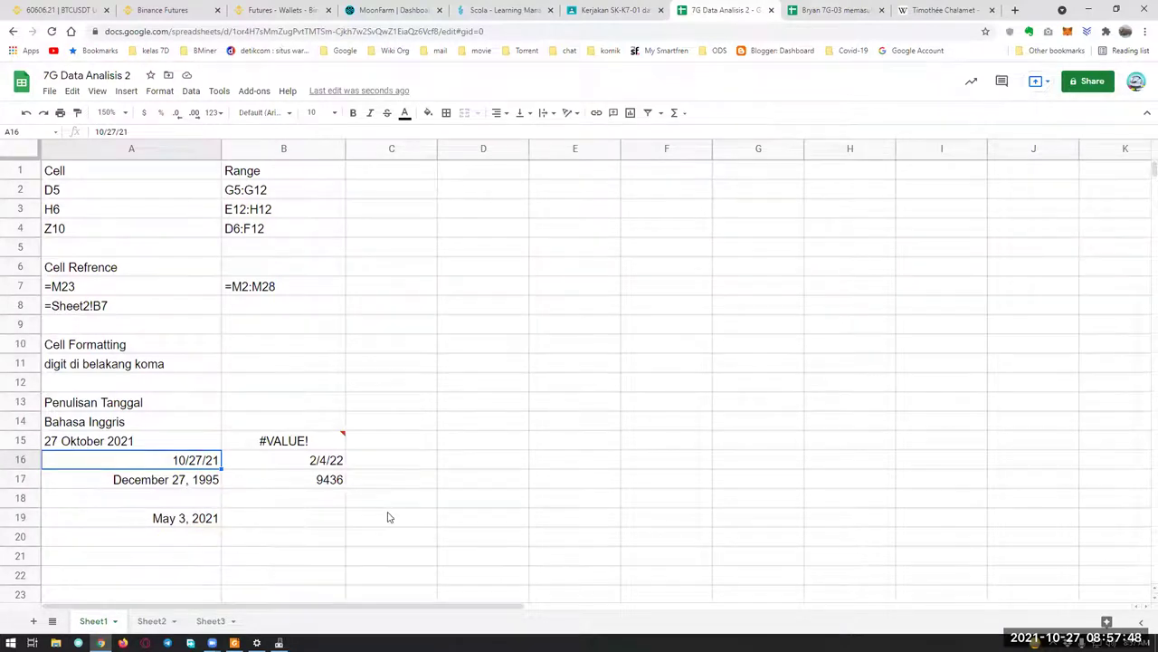
pyautogui.click(407, 459)
pyautogui.click(442, 488)
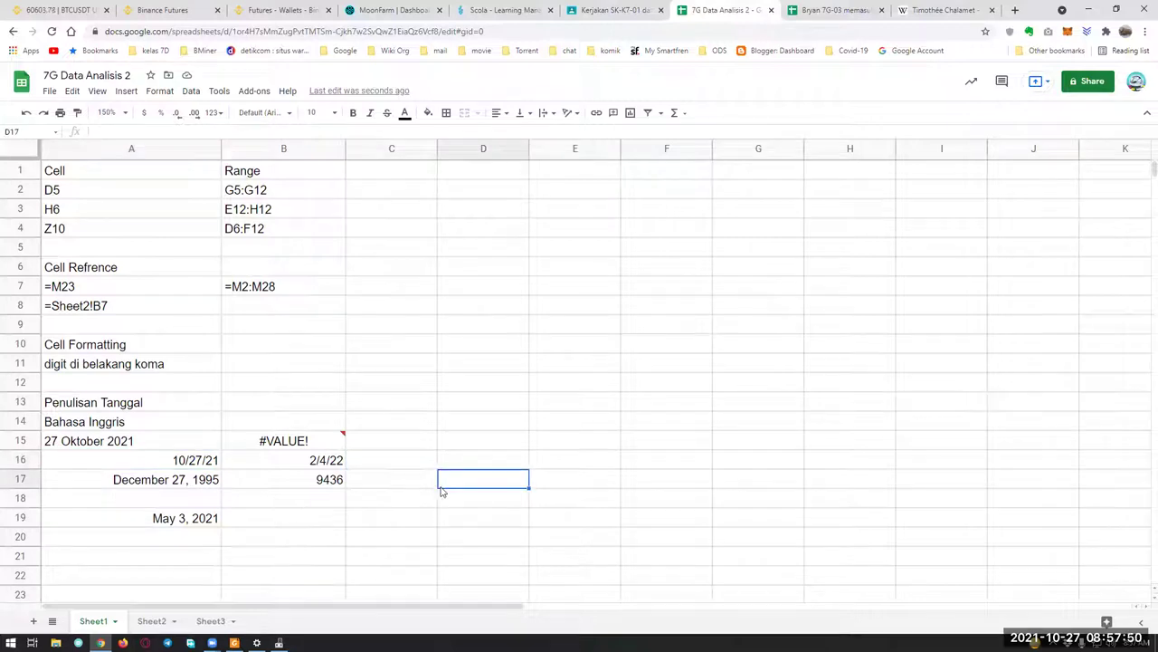
pyautogui.write('27 Oct')
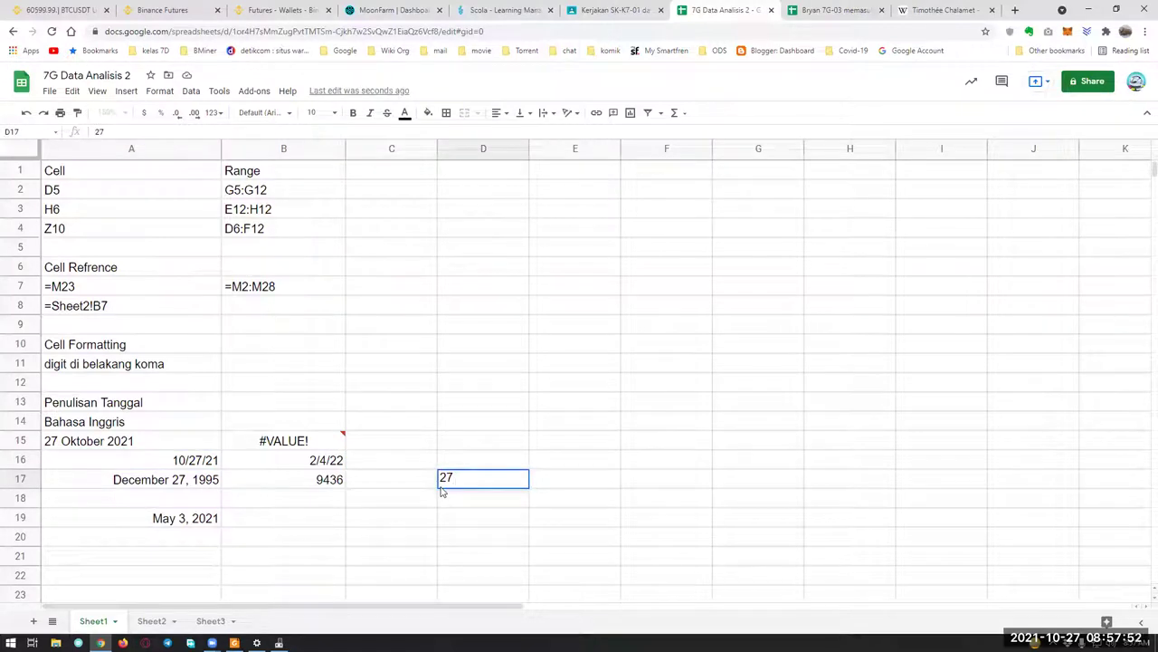
pyautogui.write(' 2021')
pyautogui.press('Return')
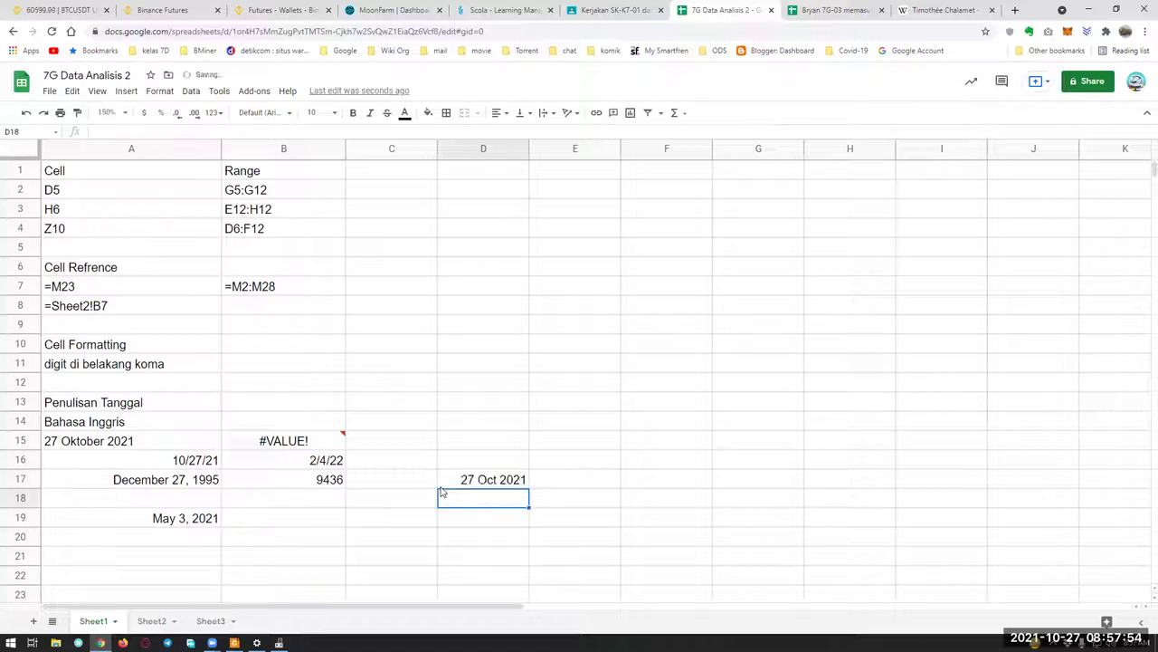
pyautogui.click(500, 485)
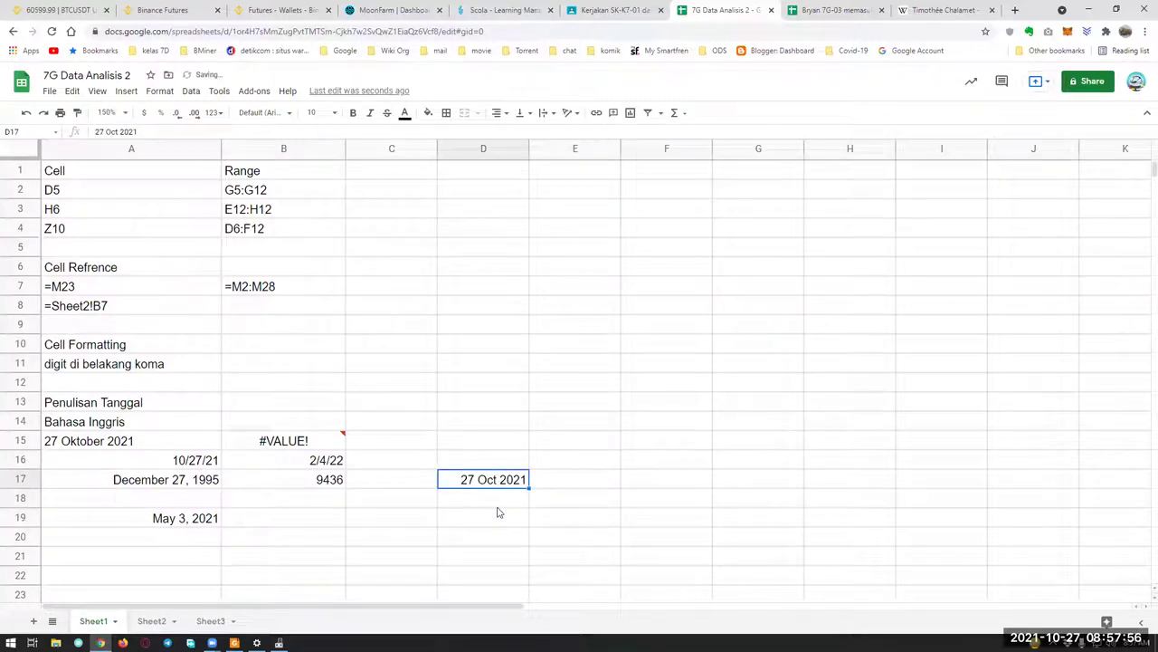
pyautogui.click(558, 460)
# - Type the month abbreviations jan through jun down D6:D11
pyautogui.click(480, 287)
pyautogui.press('Up')
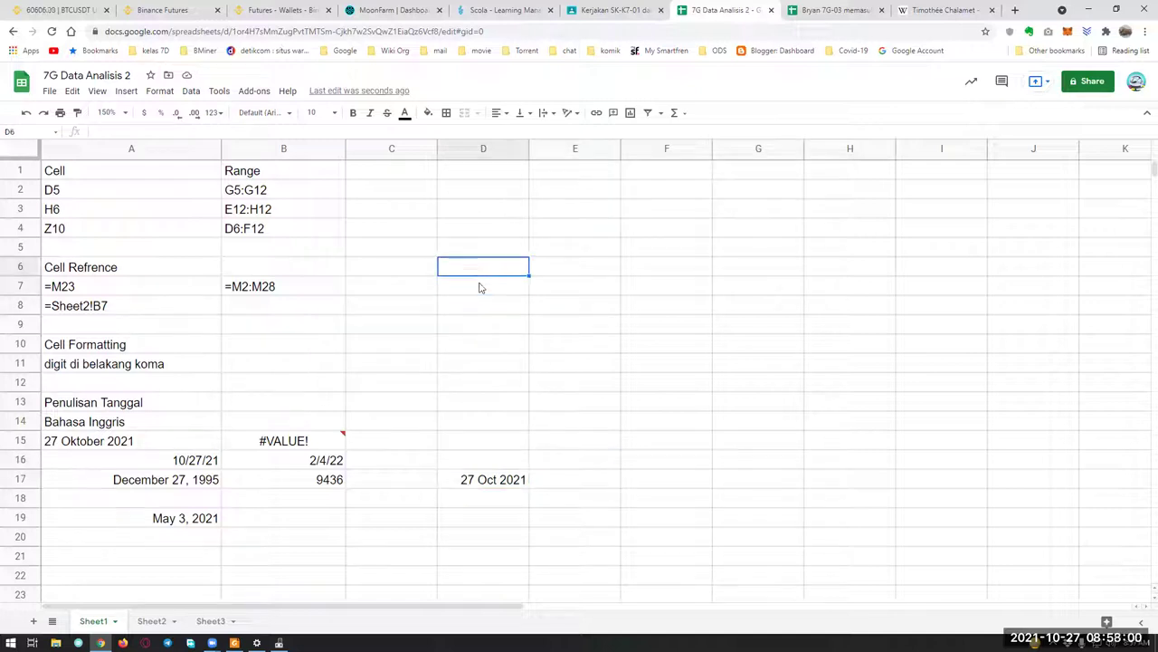
pyautogui.write('jan')
pyautogui.press('Return')
pyautogui.write('feb')
pyautogui.press('Return')
pyautogui.write('mar')
pyautogui.press('Return')
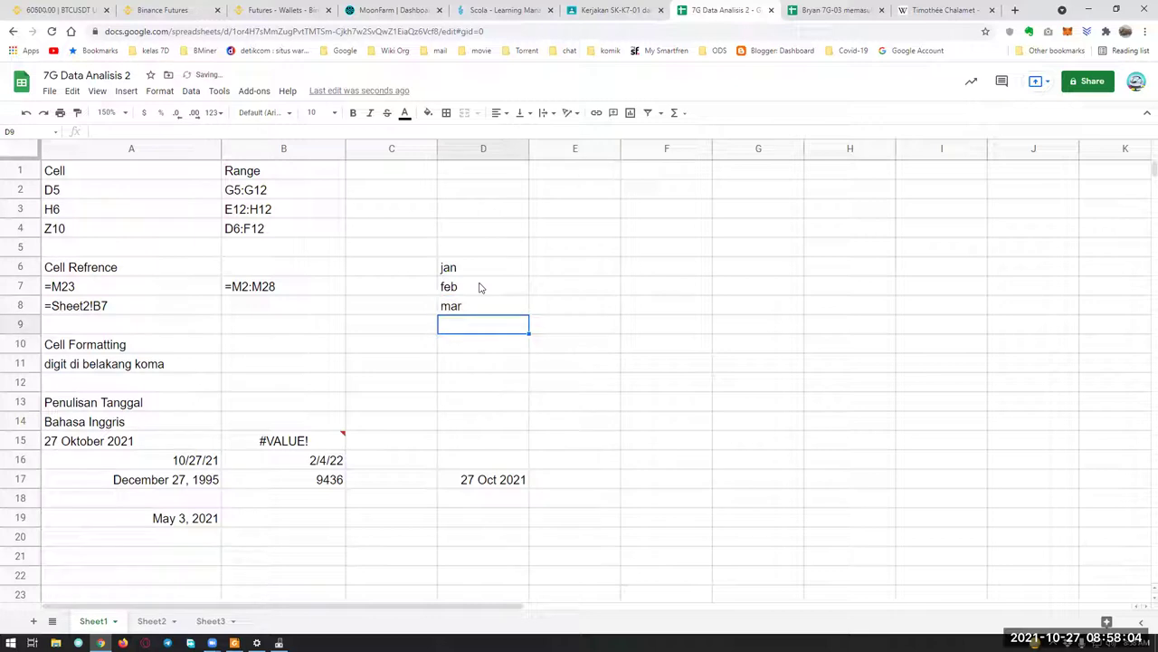
pyautogui.write('apr')
pyautogui.press('Return')
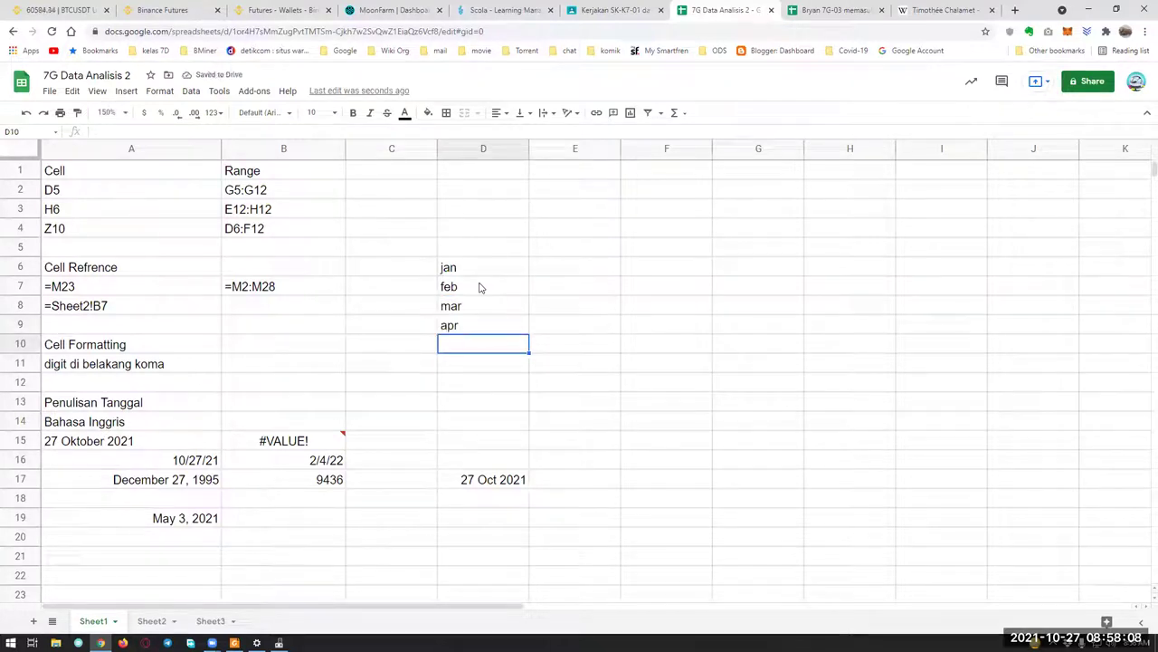
pyautogui.write('mai')
pyautogui.press('BackSpace')
pyautogui.press('BackSpace')
pyautogui.write('ay')
pyautogui.press('Return')
pyautogui.write('j')
pyautogui.press('Return')
# - Continue with jul through dec in D12:D17 and select the whole month list
pyautogui.write('jul')
pyautogui.press('Return')
pyautogui.write('agu')
pyautogui.press('BackSpace')
pyautogui.press('BackSpace')
pyautogui.write('ug')
pyautogui.press('Return')
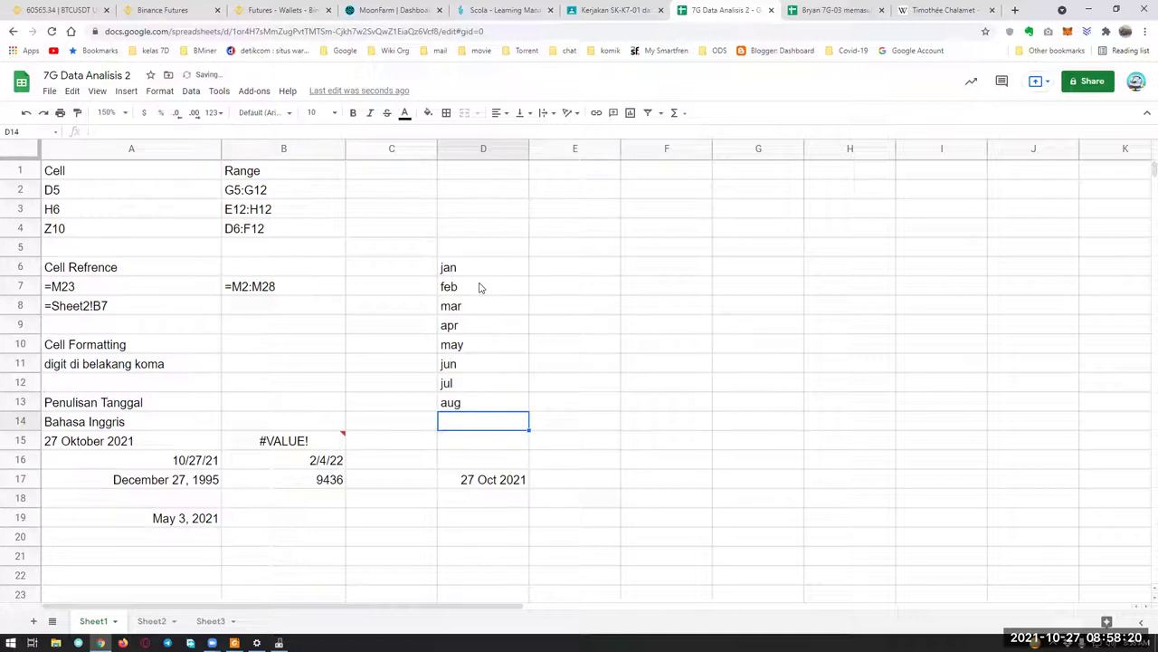
pyautogui.write('sep')
pyautogui.press('Return')
pyautogui.write('oct')
pyautogui.press('Return')
pyautogui.write('nov')
pyautogui.press('Return')
pyautogui.write('dec')
pyautogui.press('Return')
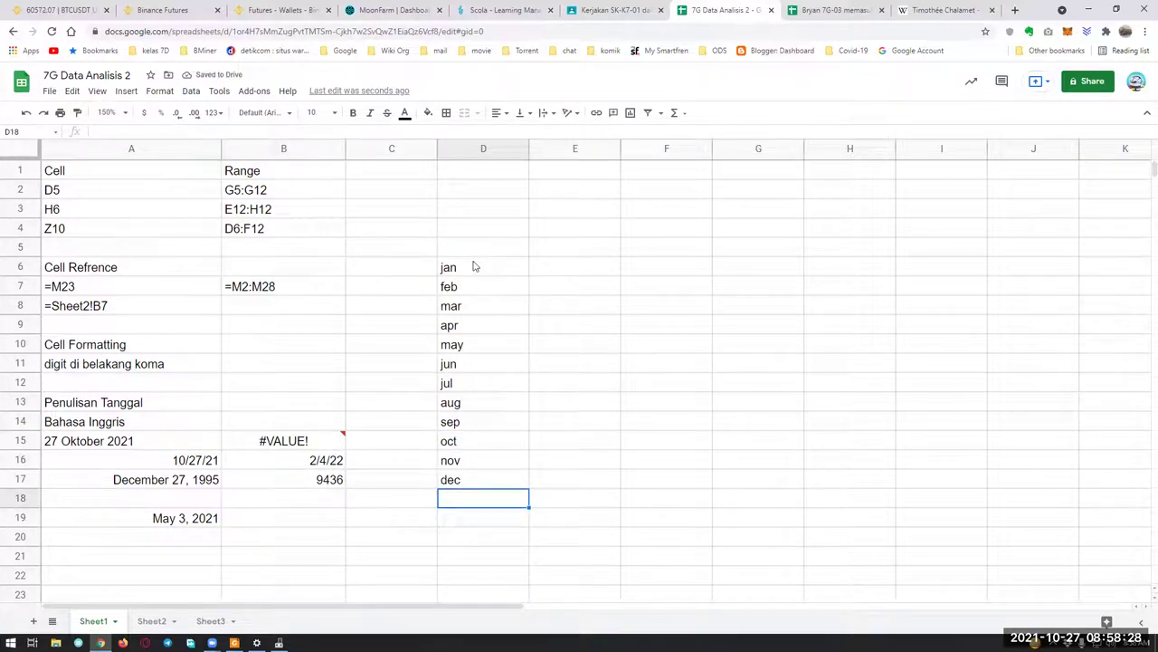
pyautogui.moveTo(474, 266); pyautogui.dragTo(469, 480)
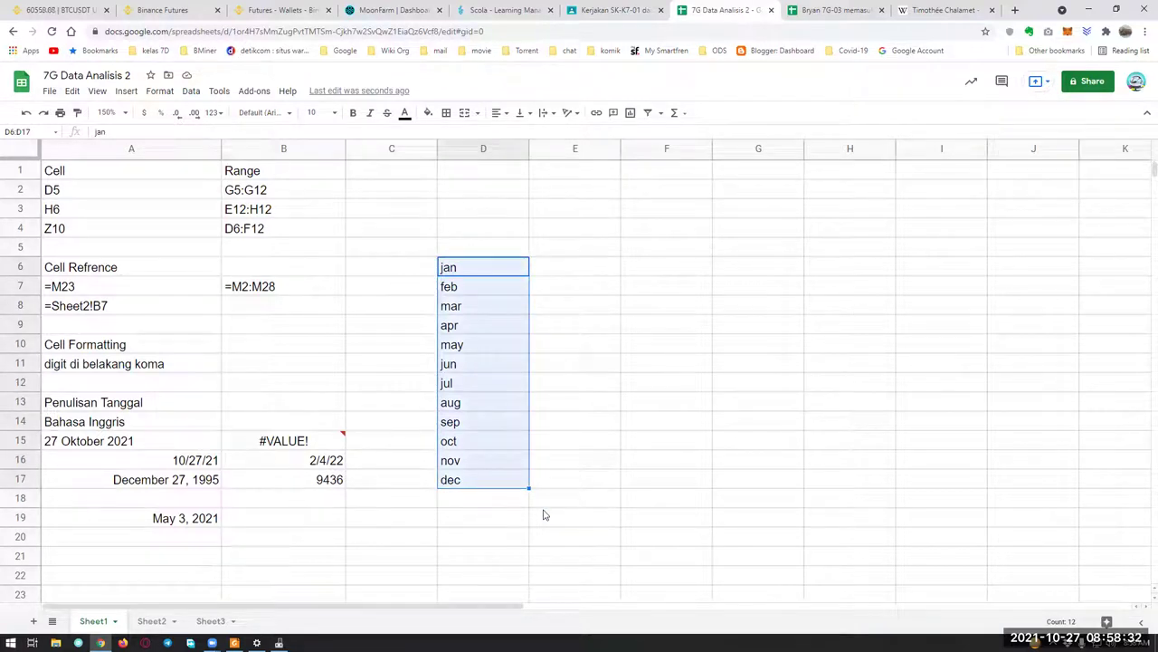
pyautogui.click(543, 515)
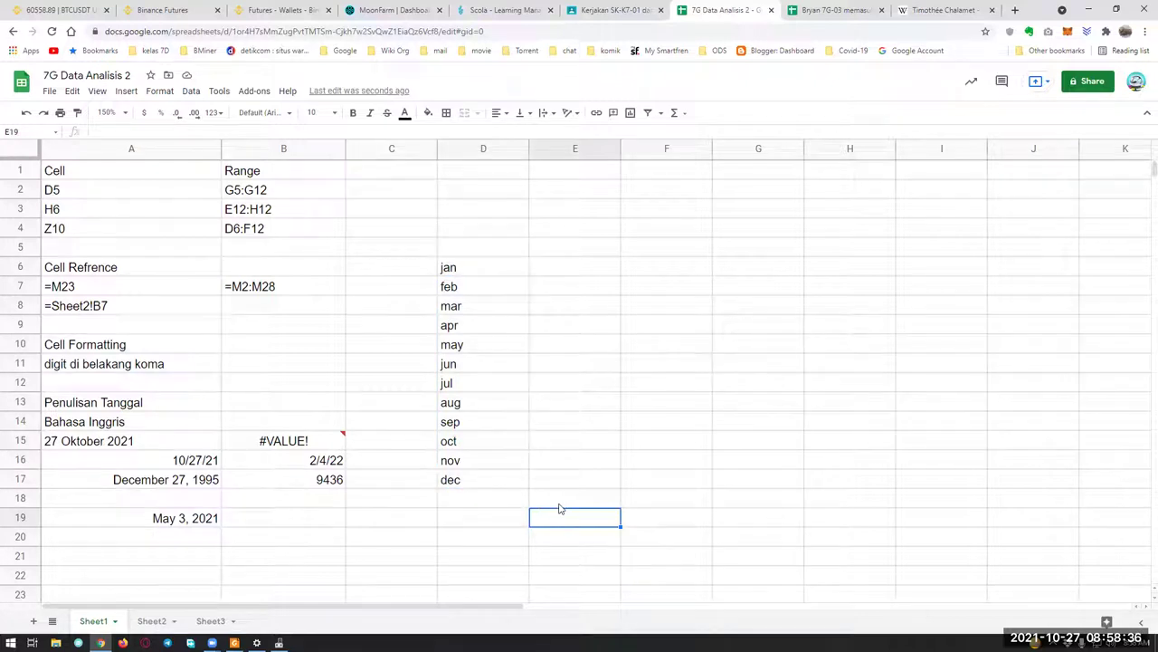
pyautogui.click(386, 520)
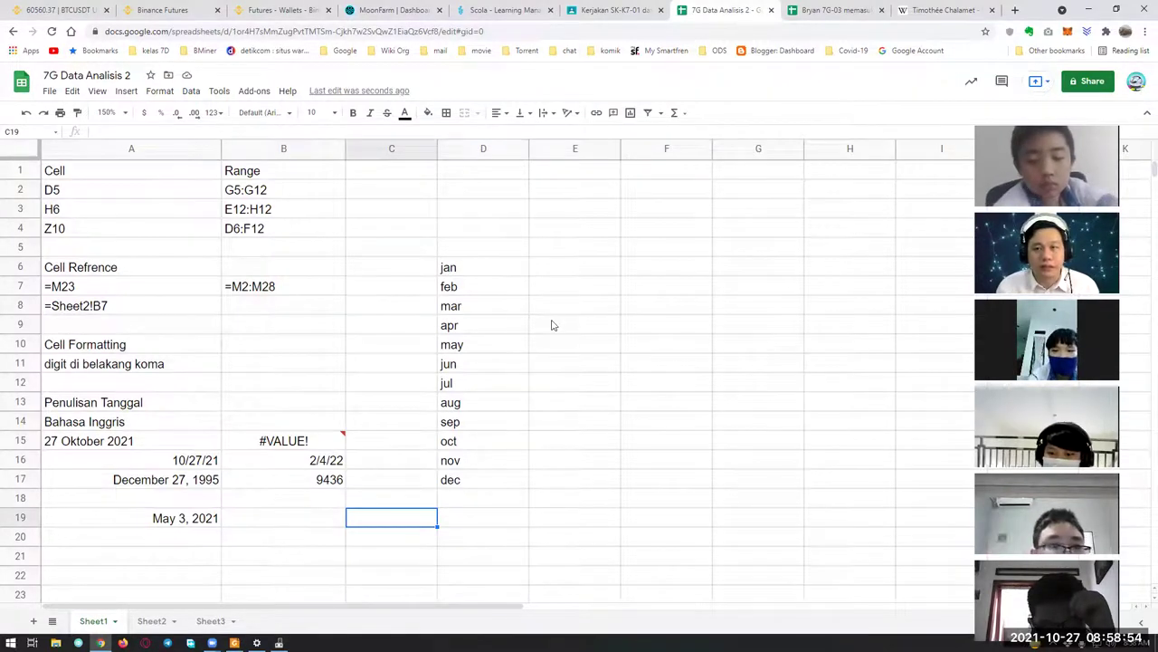
# - Enter 1000 in F7 and format it as US dollars, showing $1,000.00
pyautogui.click(666, 286)
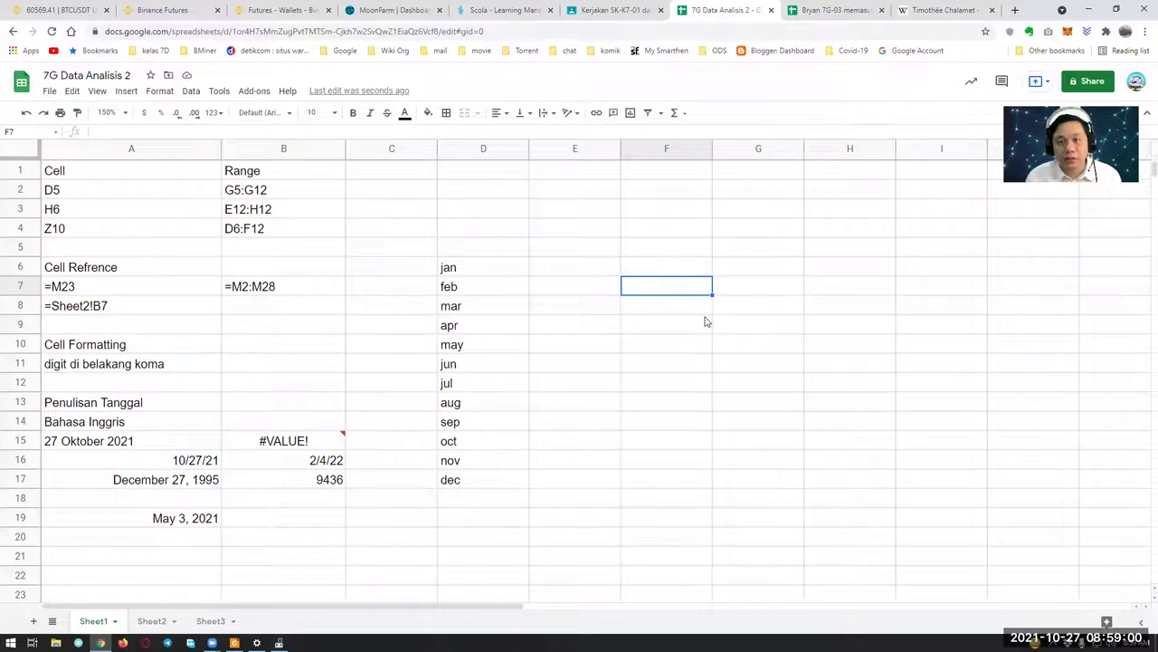
pyautogui.write('100')
pyautogui.press('Return')
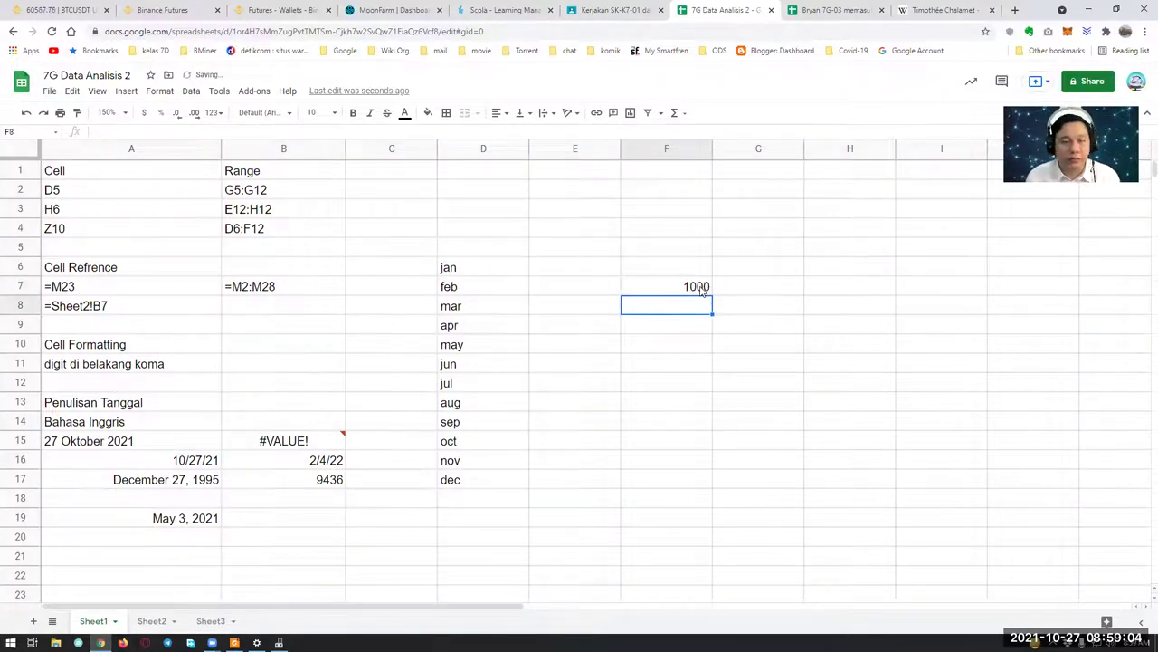
pyautogui.click(680, 288)
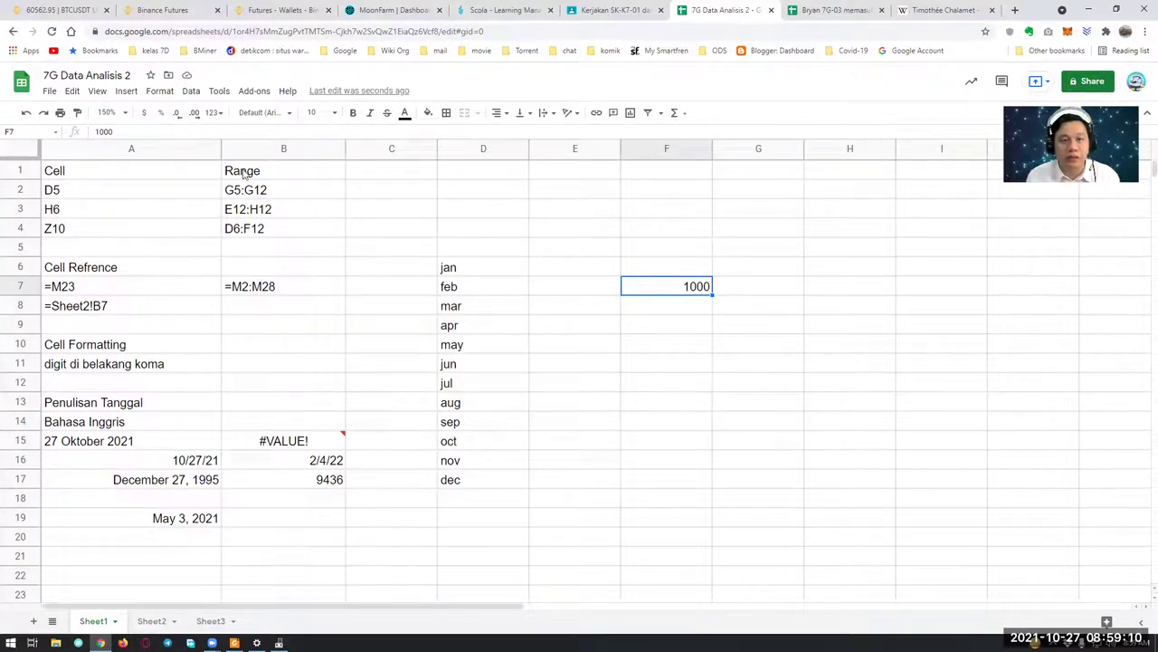
pyautogui.click(144, 114)
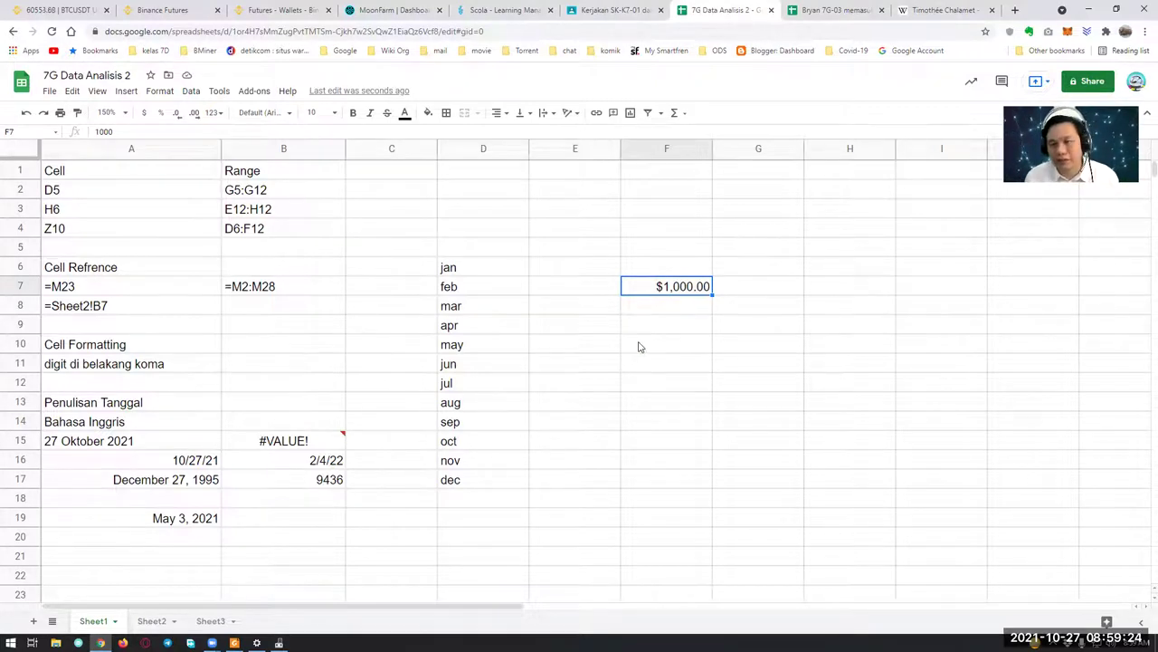
# - Enter the number 100000 in cell F9
pyautogui.click(674, 331)
pyautogui.write('100000')
pyautogui.press('Return')
pyautogui.click(674, 332)
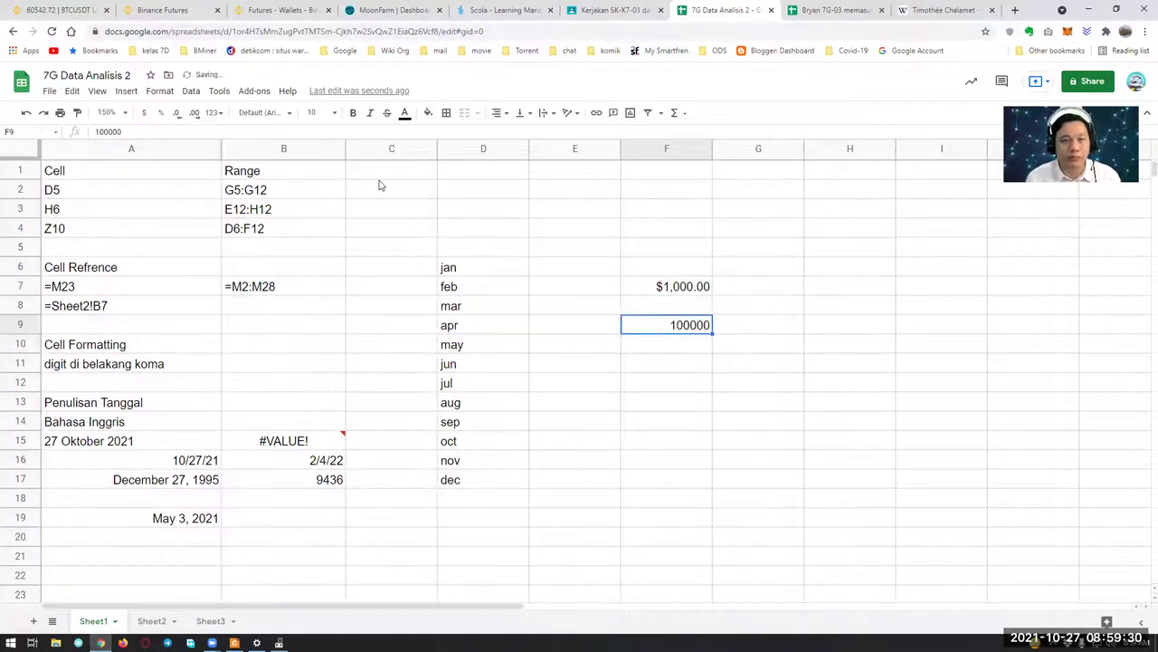
# - Apply the Indonesian Rupiah currency format to F9 so it shows Rp100,000
pyautogui.click(217, 114)
pyautogui.moveTo(272, 484)
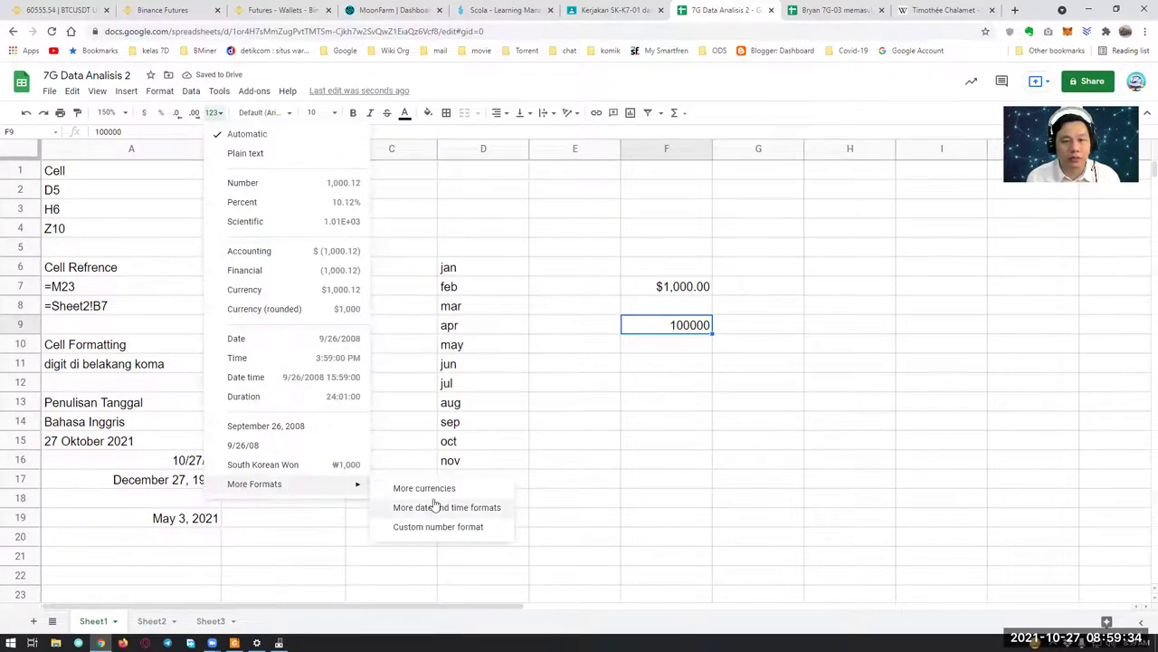
pyautogui.click(412, 488)
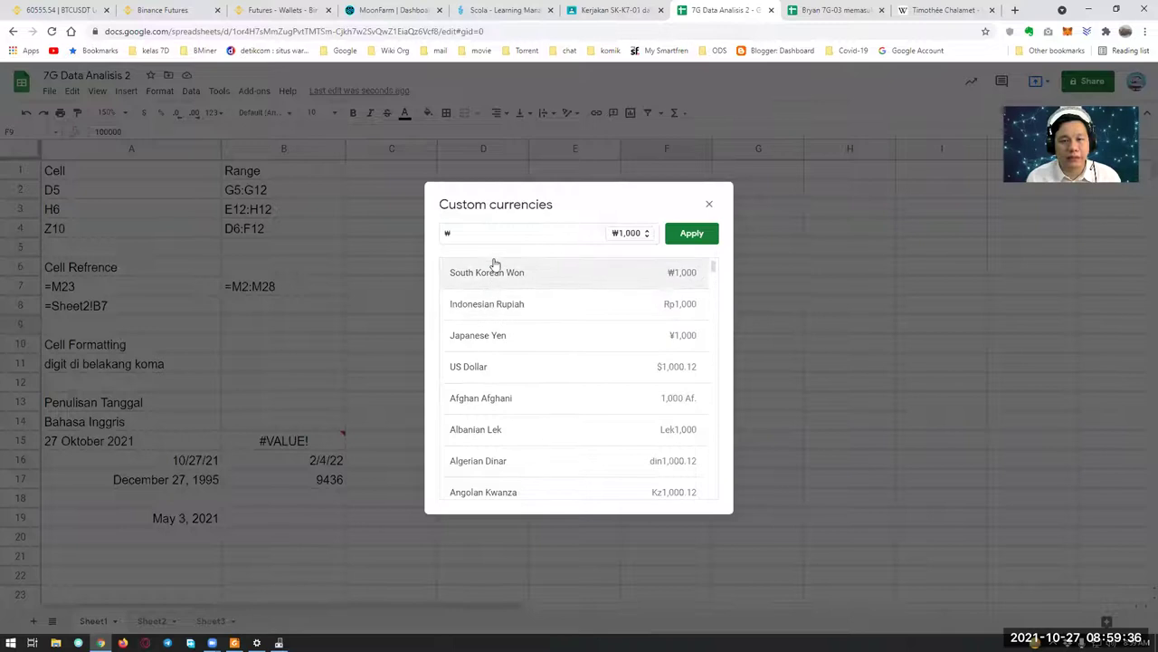
pyautogui.moveTo(476, 233); pyautogui.dragTo(426, 231)
pyautogui.write('ind')
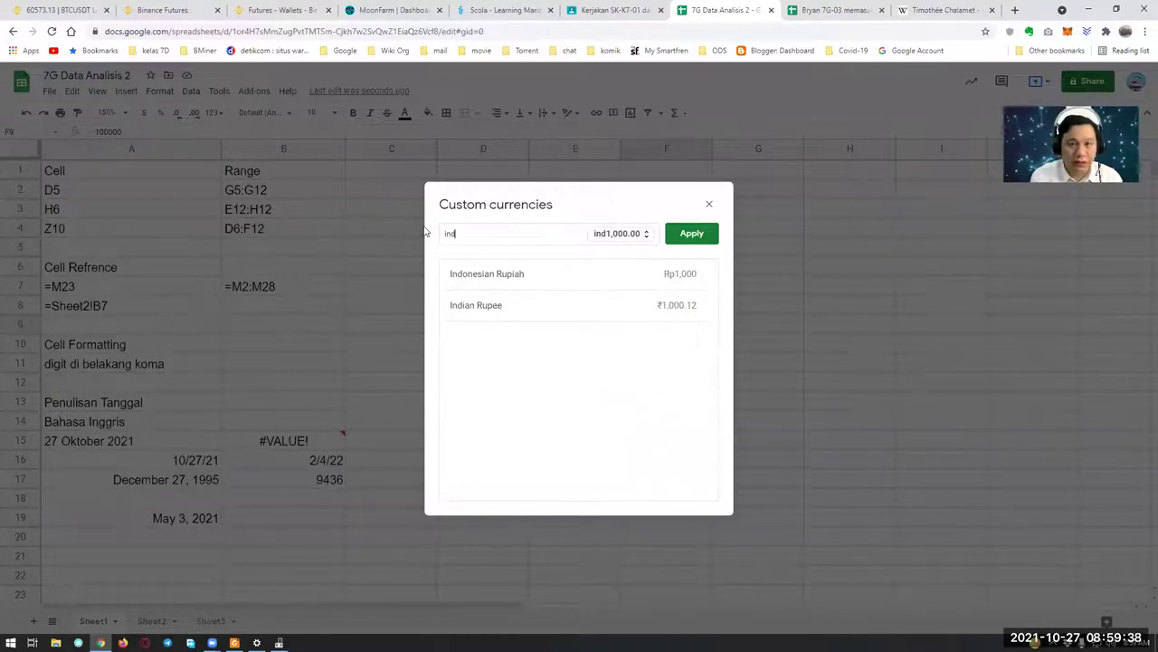
pyautogui.click(468, 273)
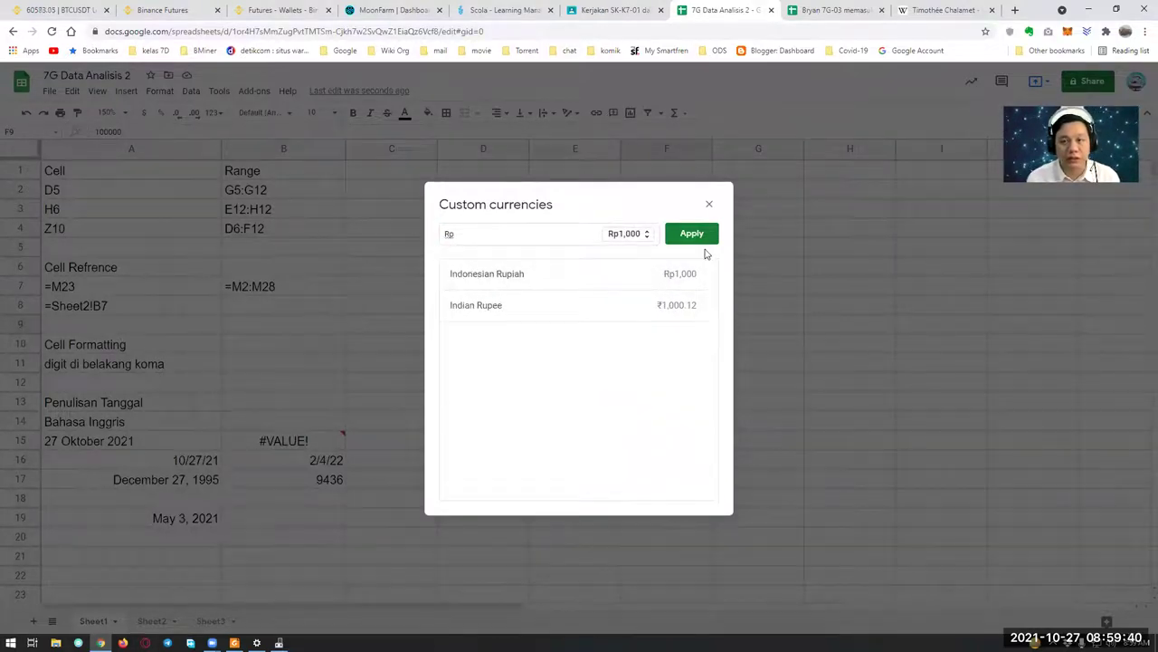
pyautogui.click(697, 235)
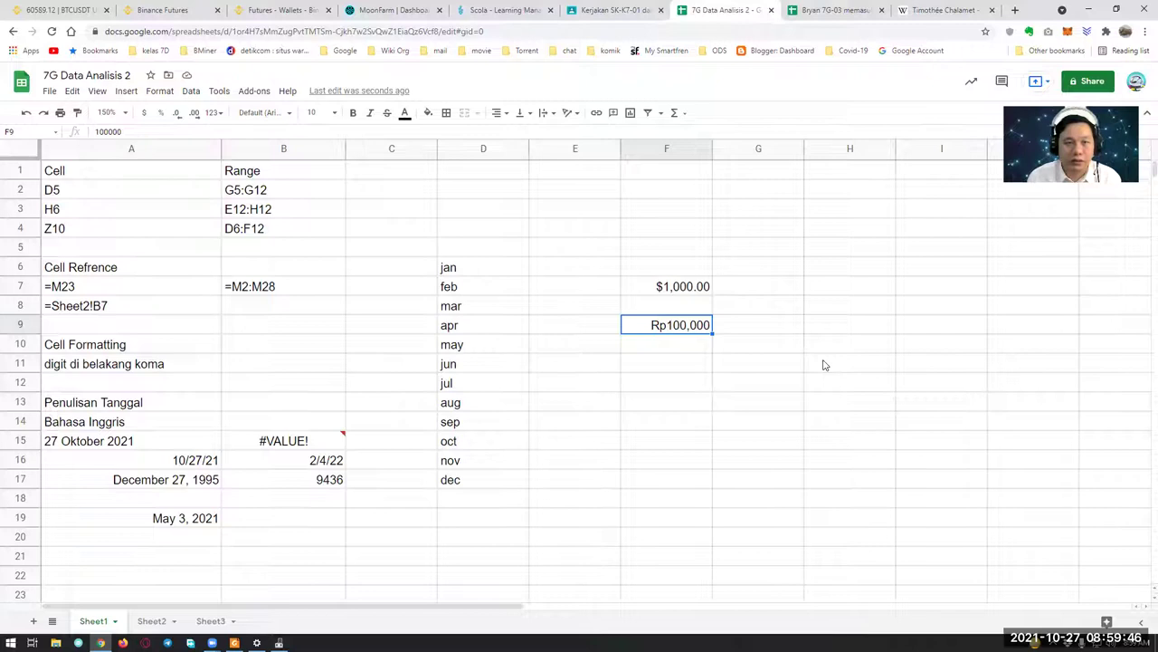
pyautogui.click(683, 287)
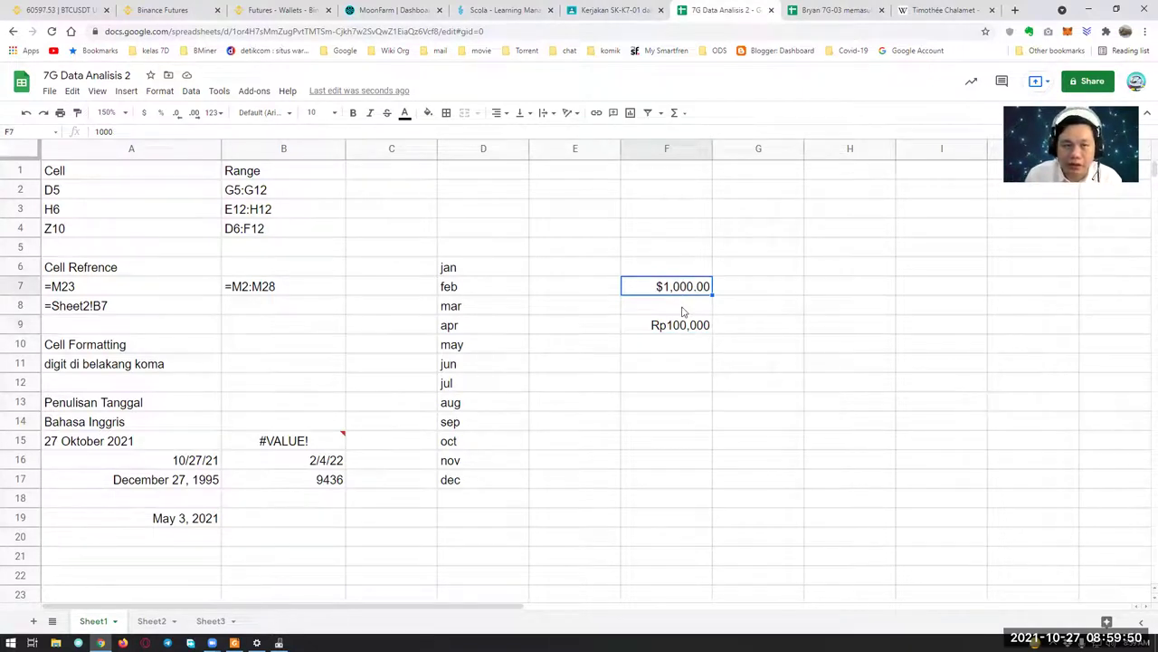
# - Type the text 'Rp 125000' into H7 and widen columns H and F
pyautogui.click(683, 311)
pyautogui.click(687, 293)
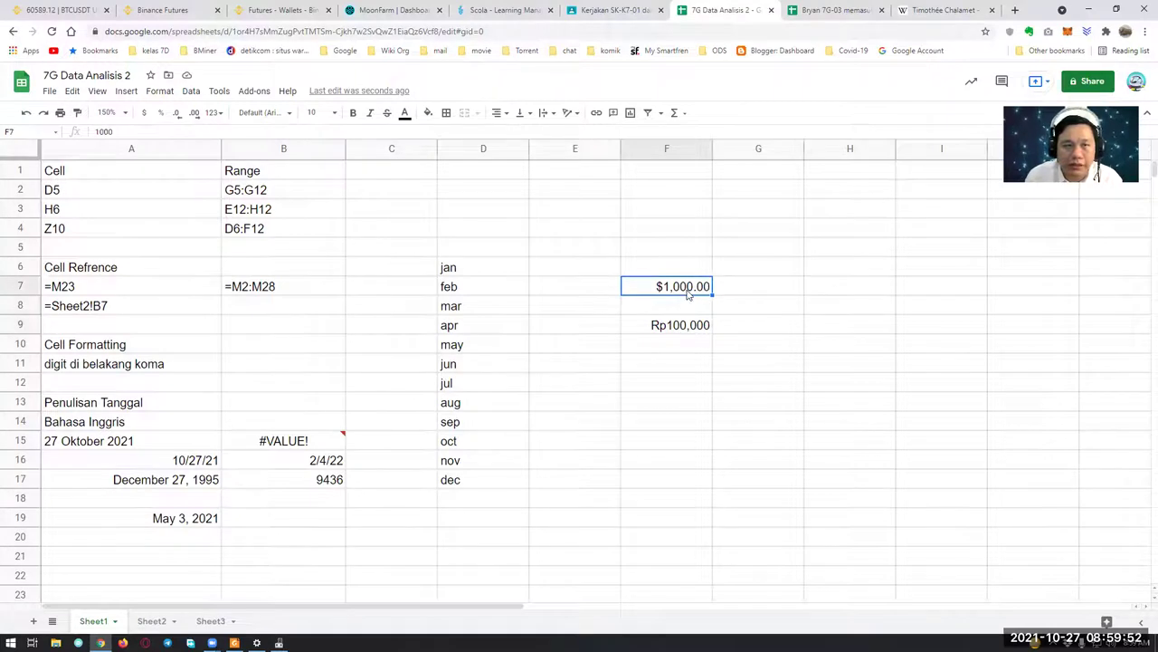
pyautogui.click(681, 325)
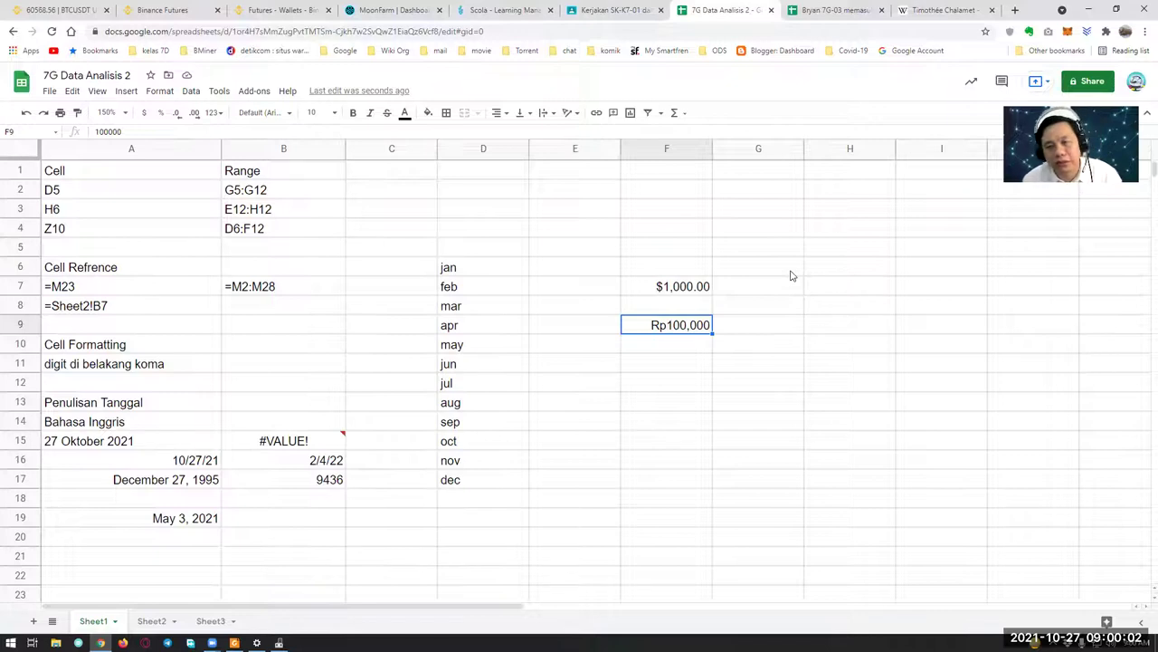
pyautogui.click(822, 287)
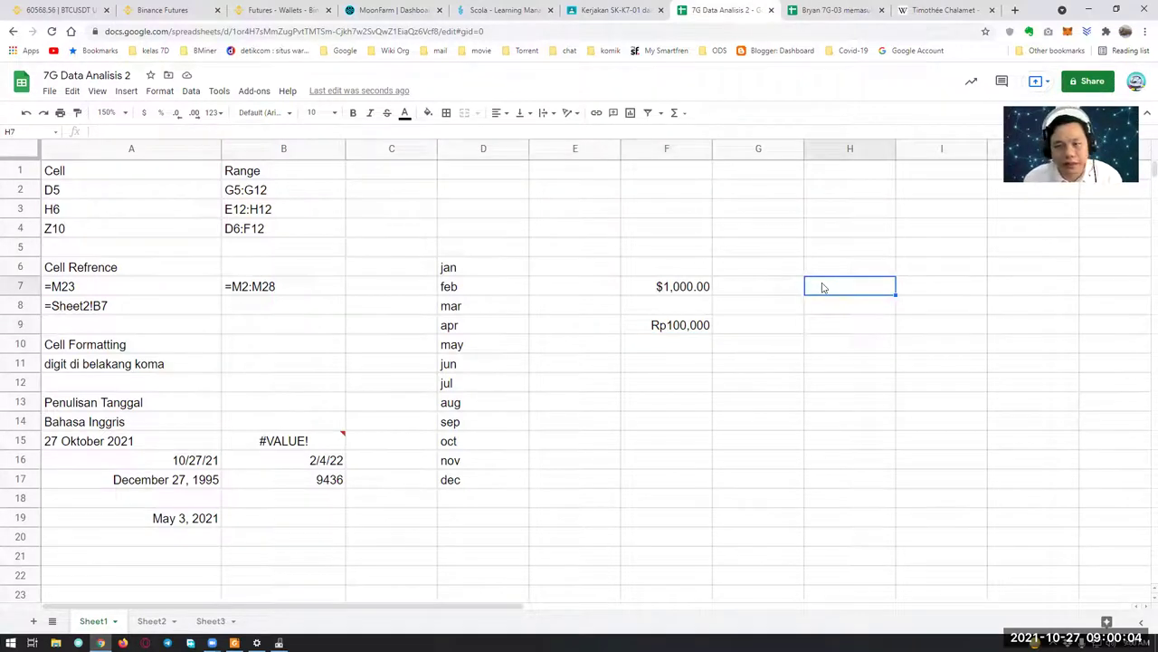
pyautogui.write('Rp')
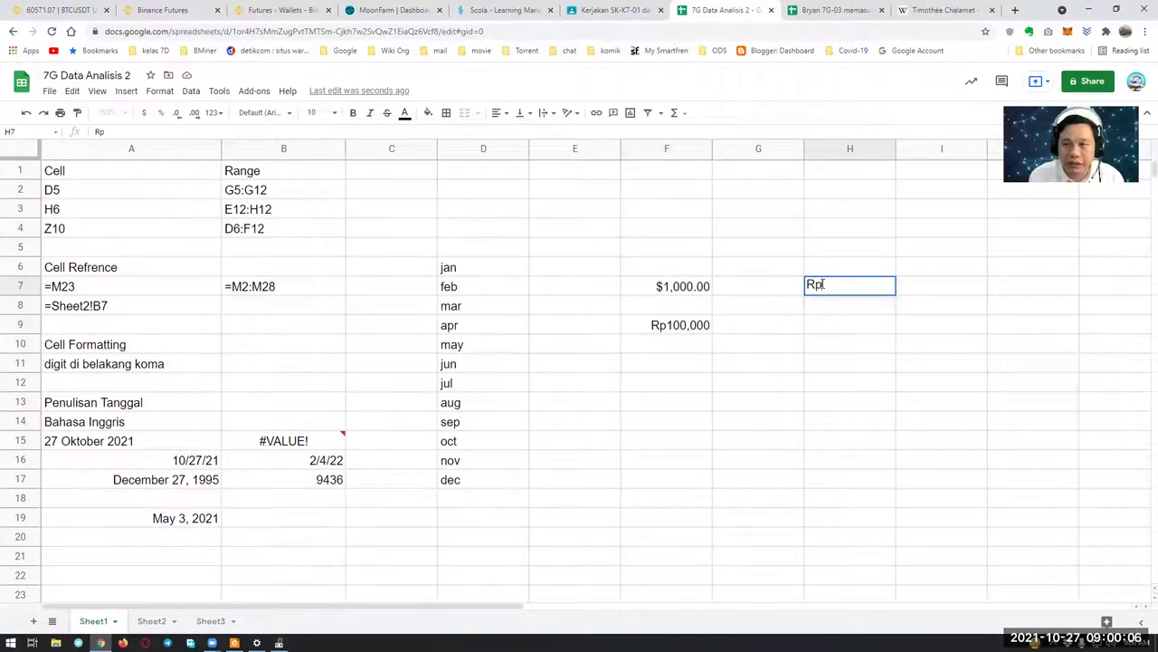
pyautogui.write(' 125')
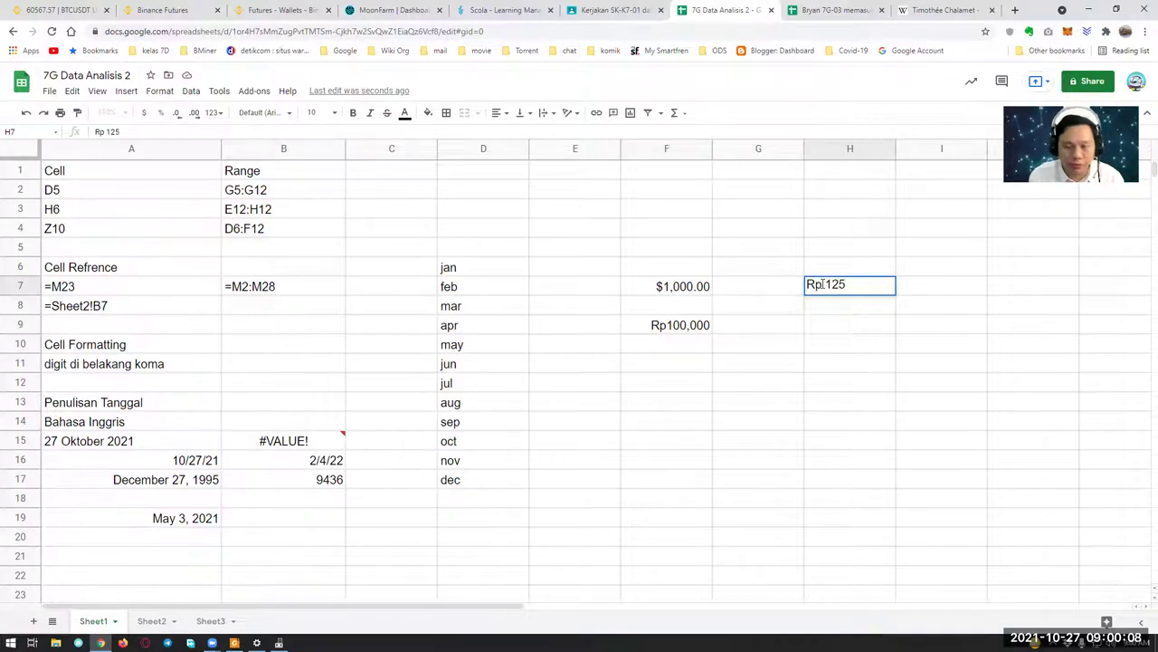
pyautogui.write('000')
pyautogui.press('Return')
pyautogui.click(824, 286)
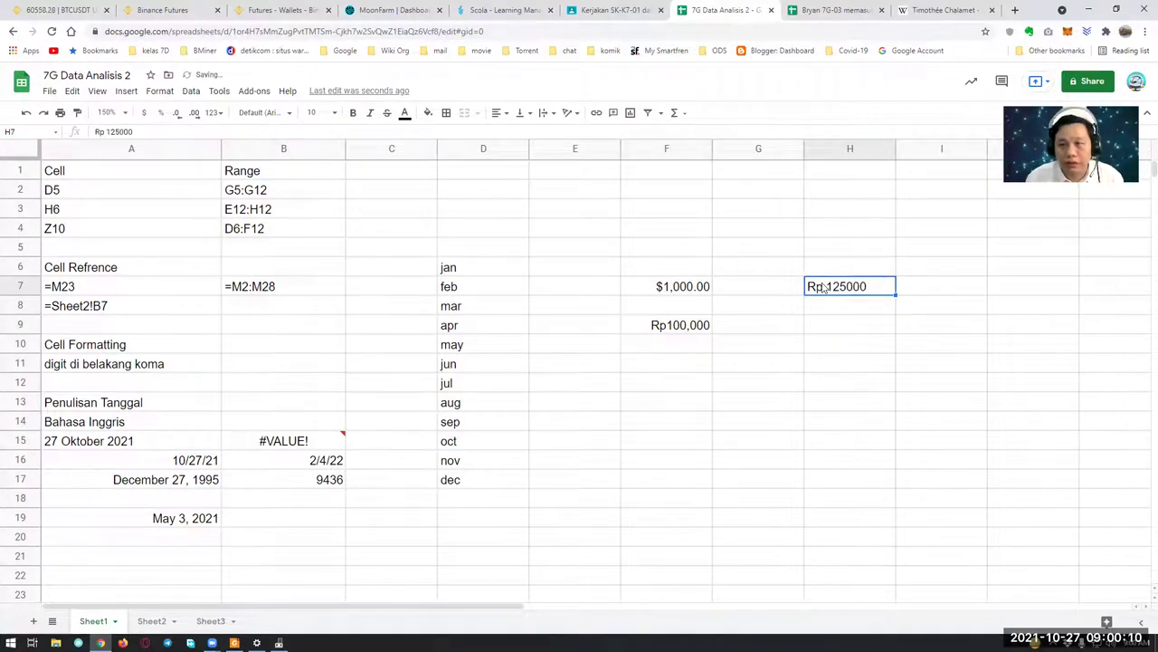
pyautogui.moveTo(896, 151); pyautogui.dragTo(928, 150)
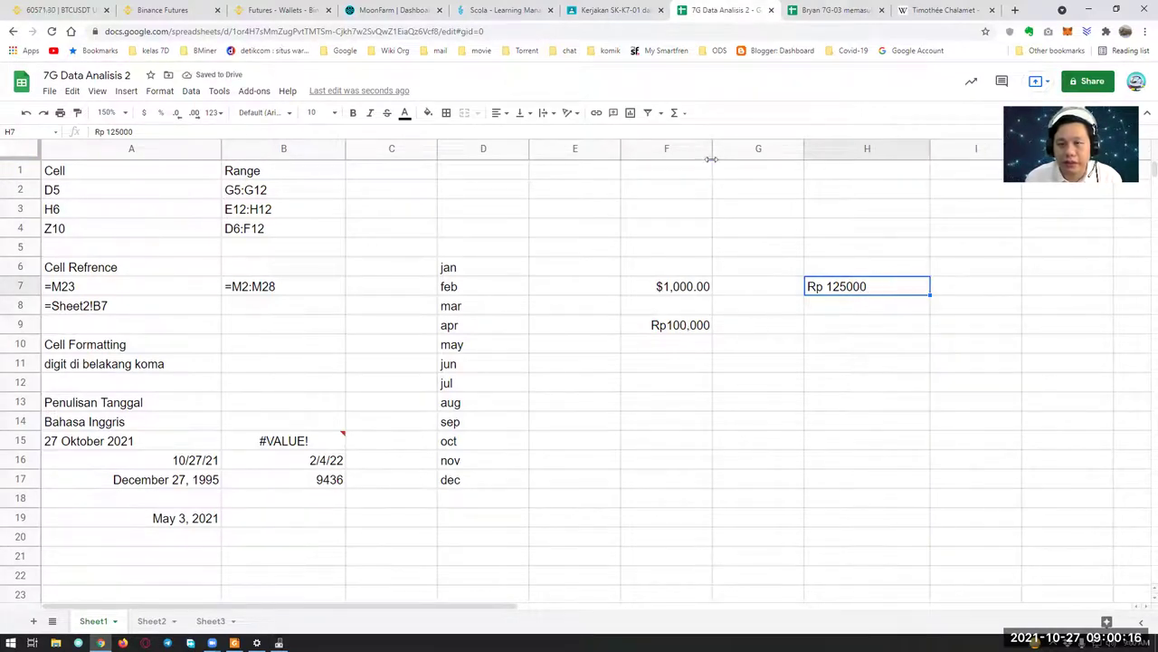
pyautogui.moveTo(713, 148); pyautogui.dragTo(724, 149)
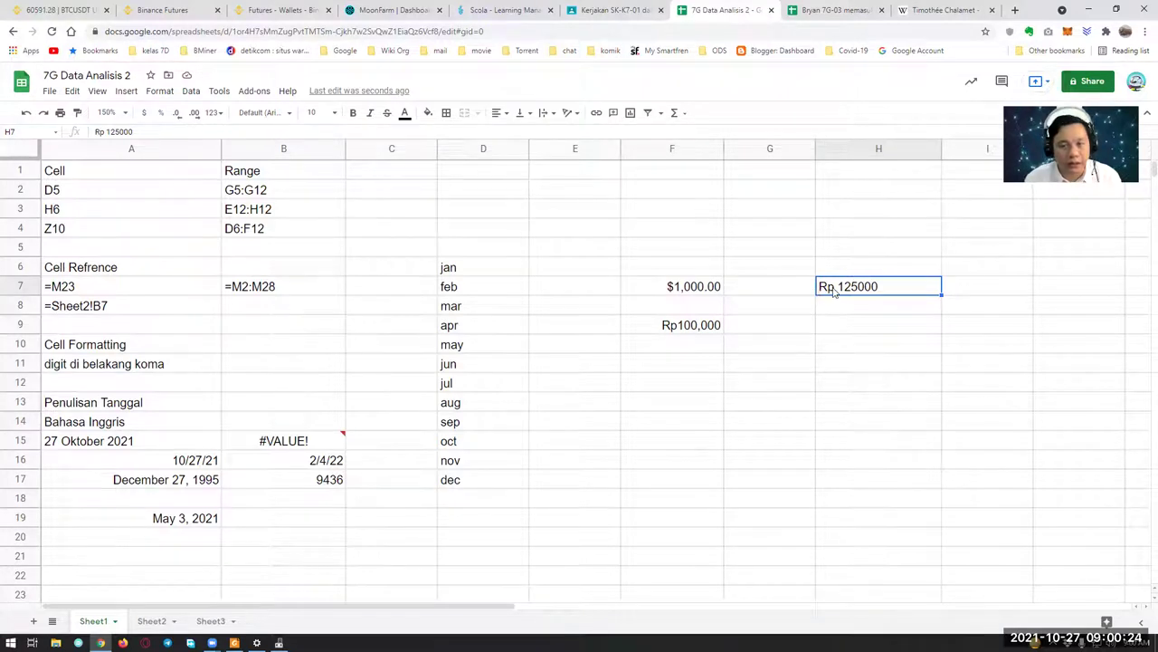
# - Replace H7 with the number 125000 formatted as Indonesian Rupiah, showing Rp125,000
pyautogui.write('125000')
pyautogui.press('Return')
pyautogui.click(835, 290)
pyautogui.click(214, 112)
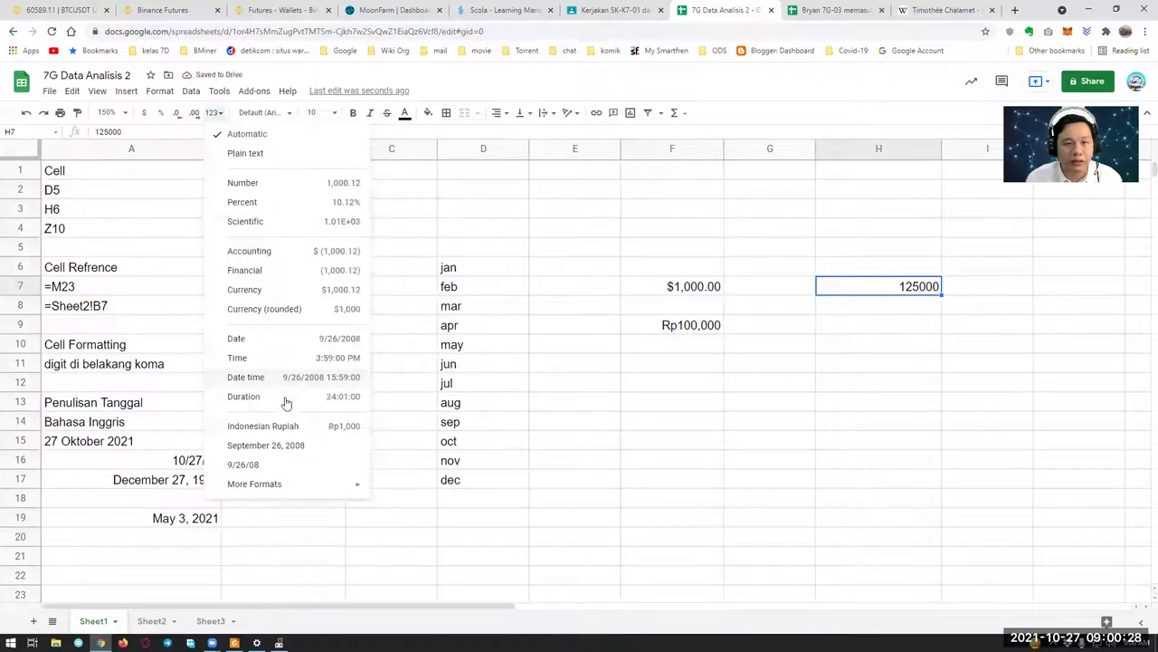
pyautogui.click(287, 425)
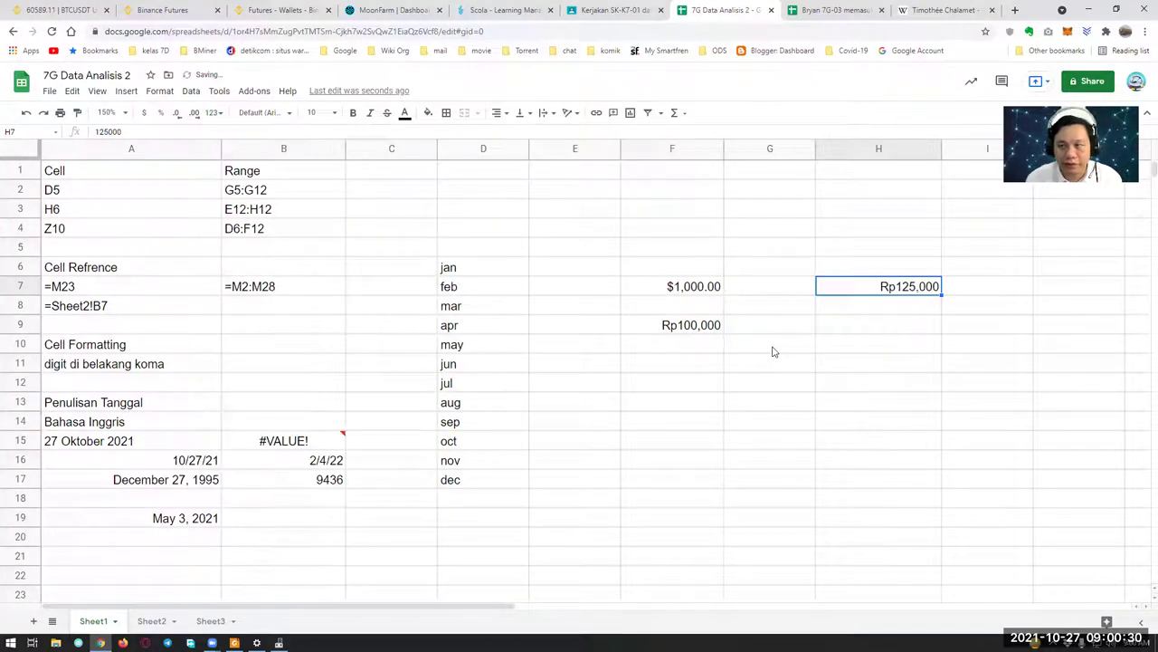
# - Enter 10000 in cell F11
pyautogui.click(693, 362)
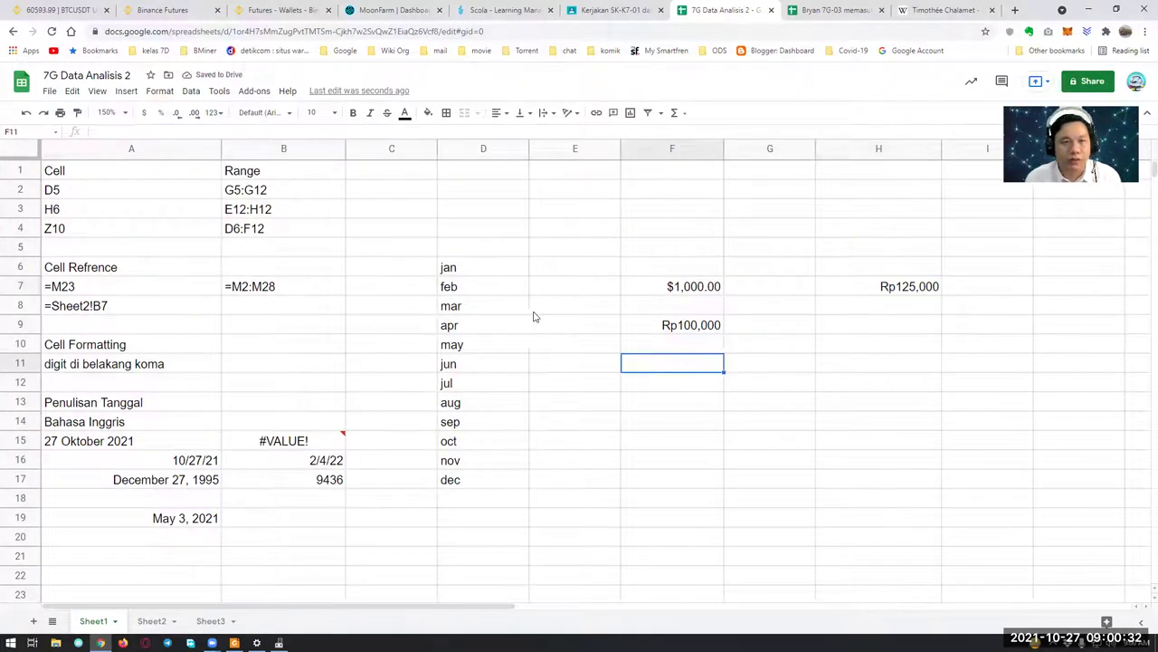
pyautogui.write('1000')
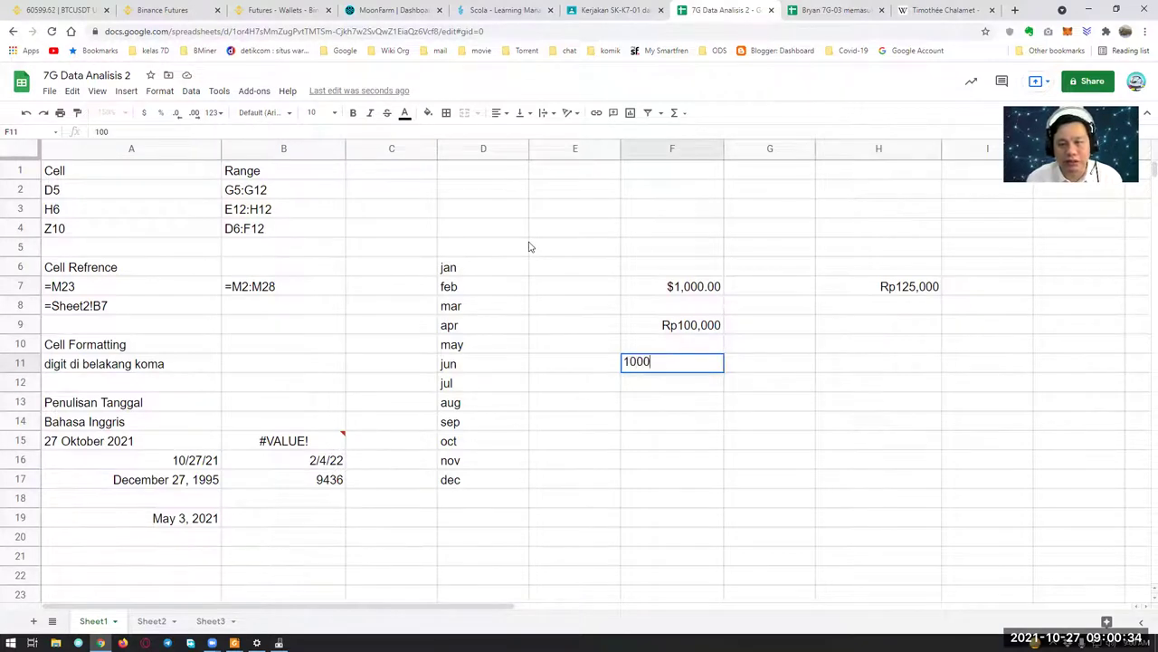
pyautogui.write('0')
pyautogui.press('Return')
# - Apply the South Korean Won currency format to F11 so 10000 displays as ₩10,000
pyautogui.click(700, 367)
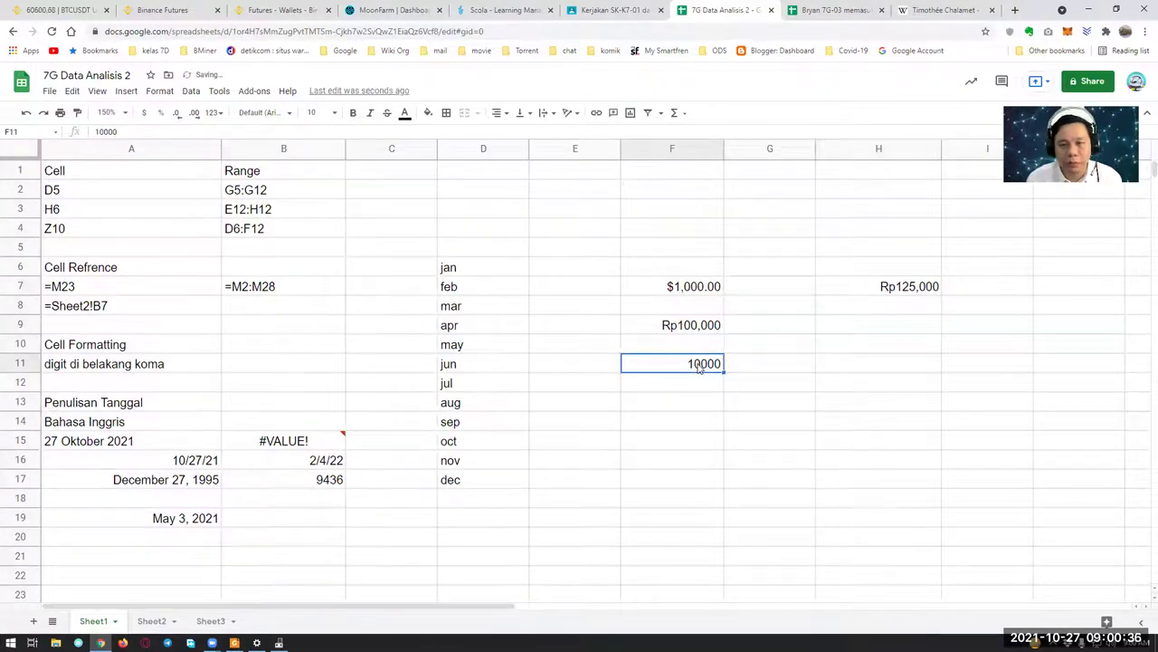
pyautogui.click(212, 112)
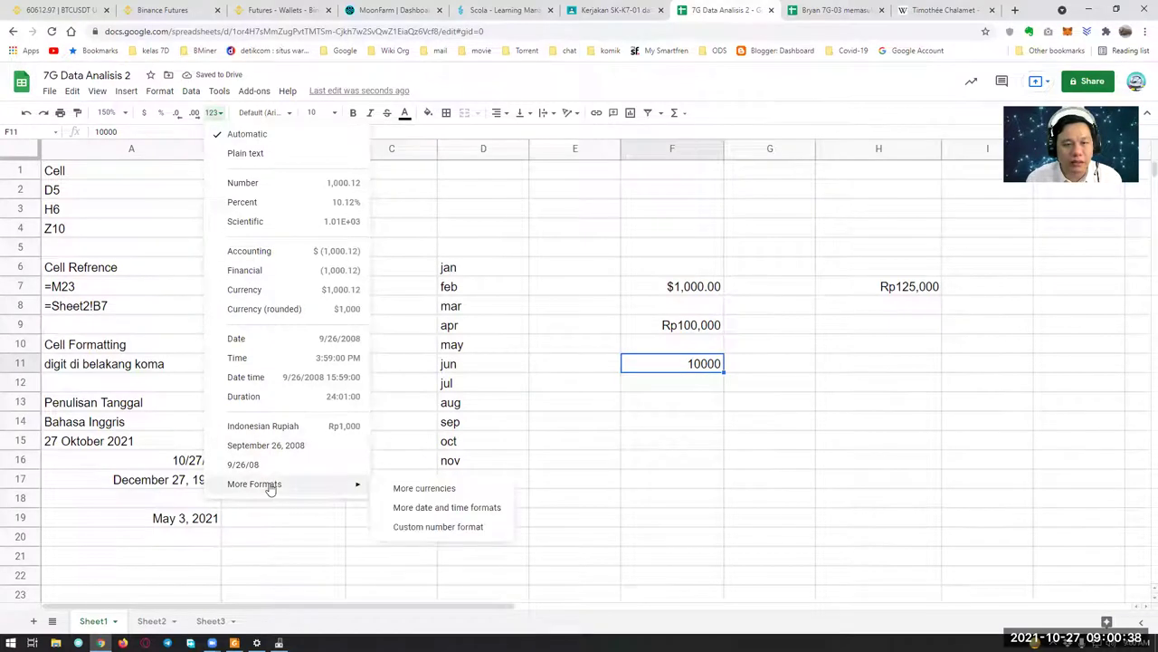
pyautogui.moveTo(291, 483)
pyautogui.click(425, 487)
pyautogui.press('BackSpace')
pyautogui.press('BackSpace')
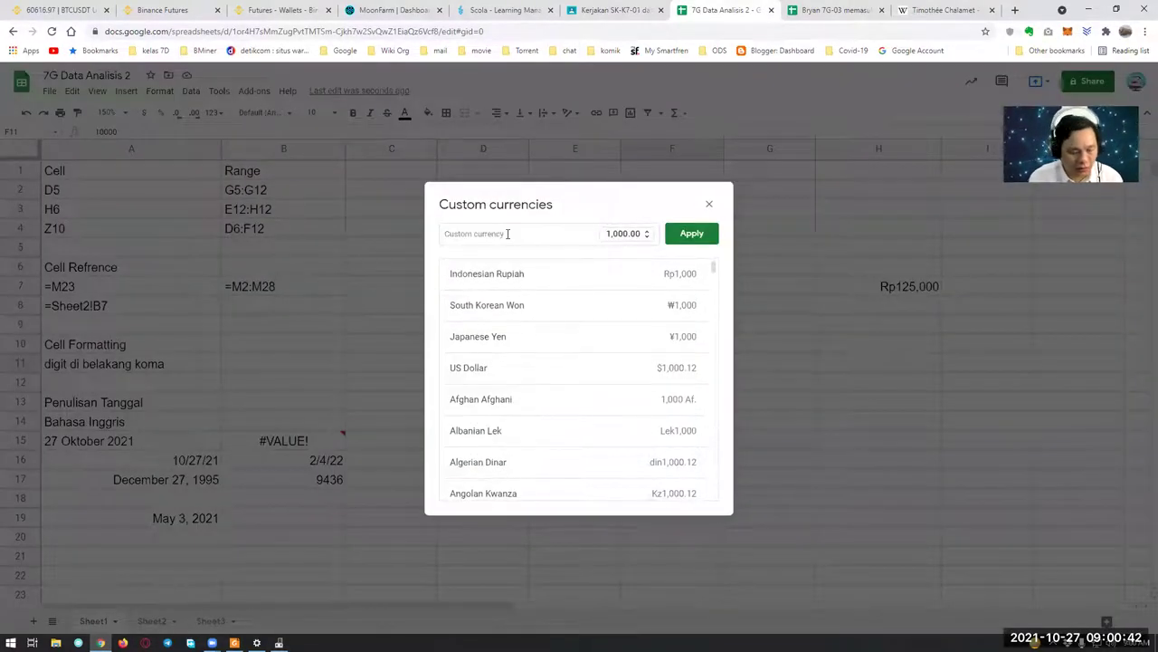
pyautogui.write('korea')
pyautogui.click(542, 272)
pyautogui.click(690, 234)
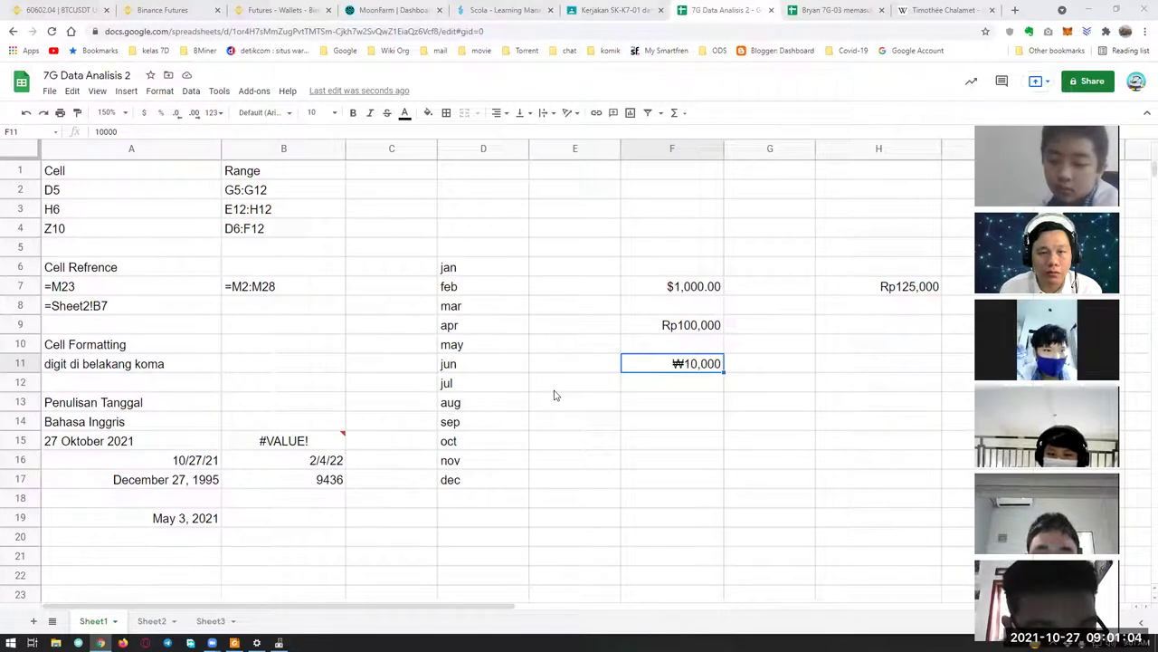
# - Move down the sheet and select cell F14 for the upcoming formula
pyautogui.click(613, 284)
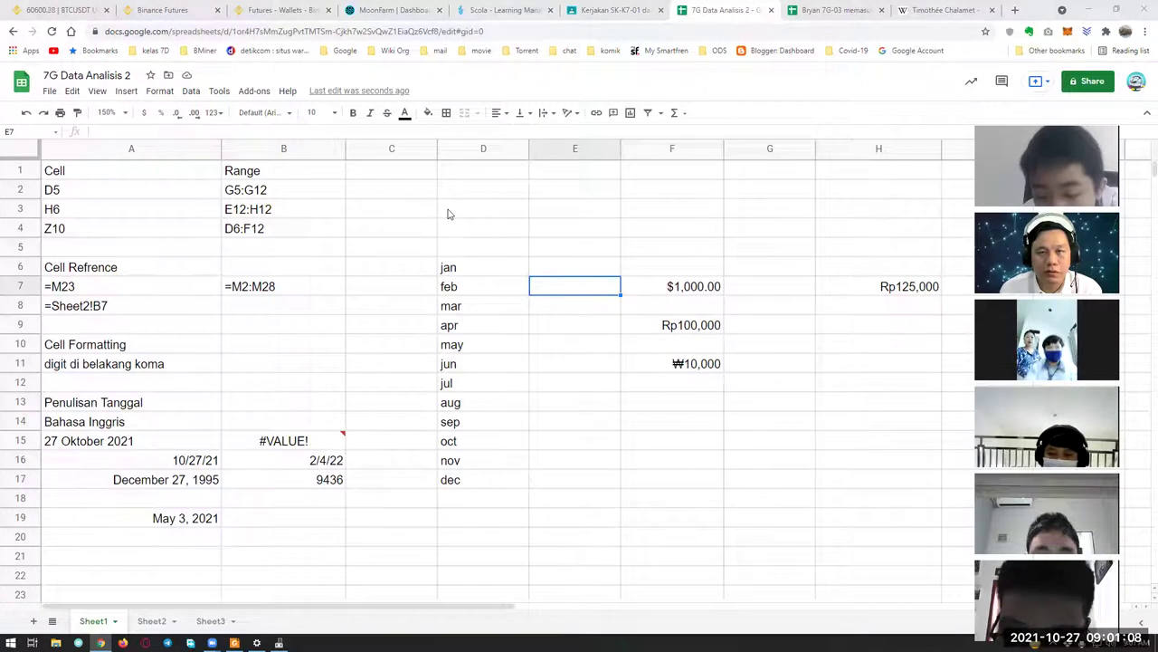
pyautogui.click(561, 267)
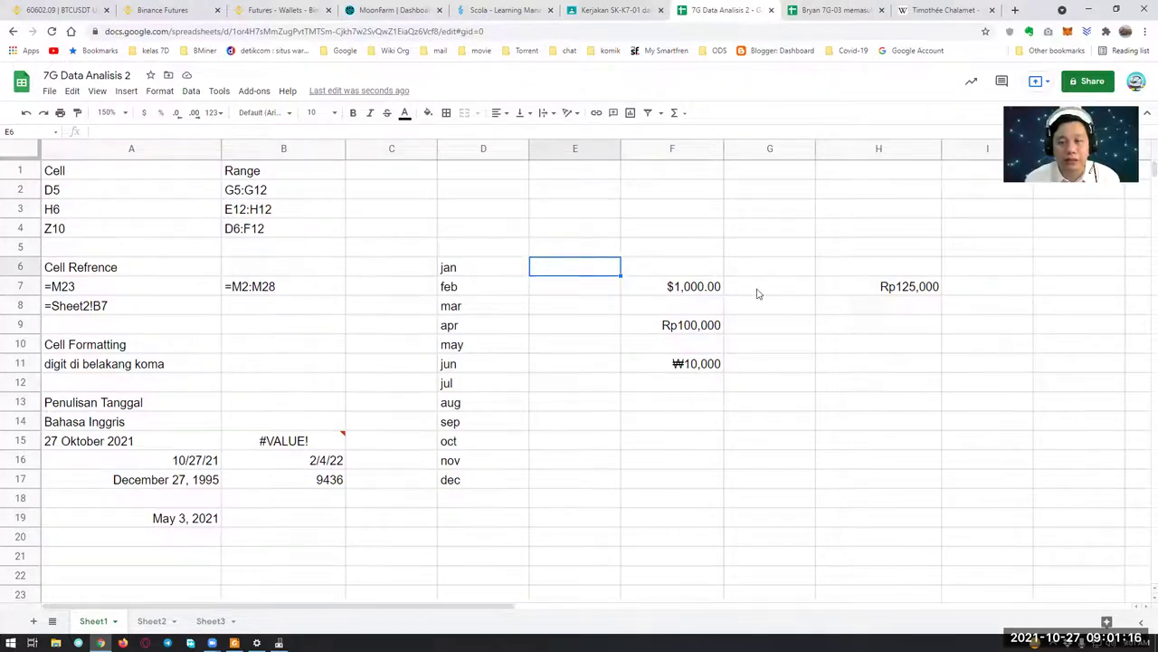
pyautogui.scroll(-2, 742, 371)
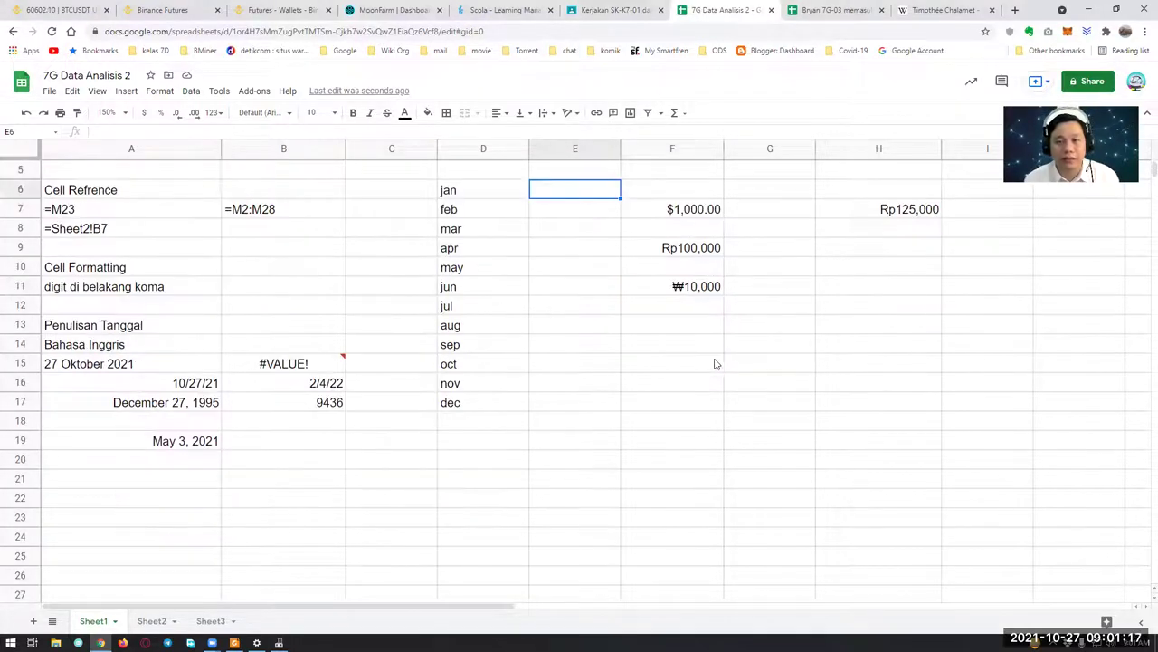
pyautogui.click(656, 347)
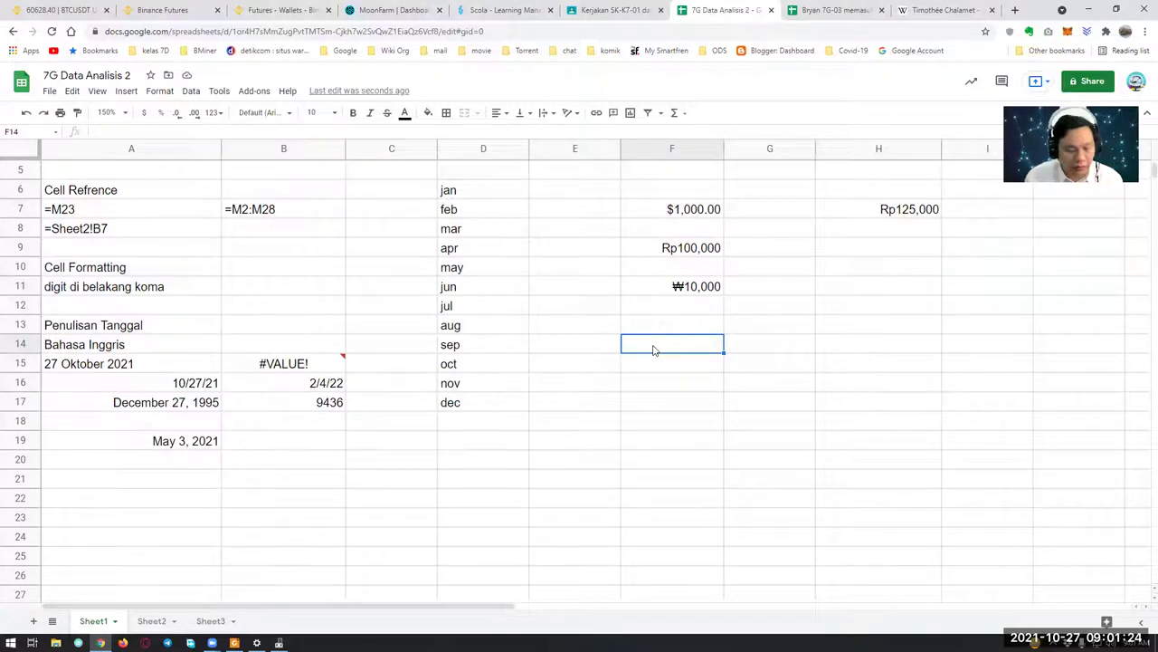
# - Enter =GOOGLEFINANCE("USDIDR") in F14 to fetch the live USD-to-Rupiah rate, 14166.5
pyautogui.write('=')
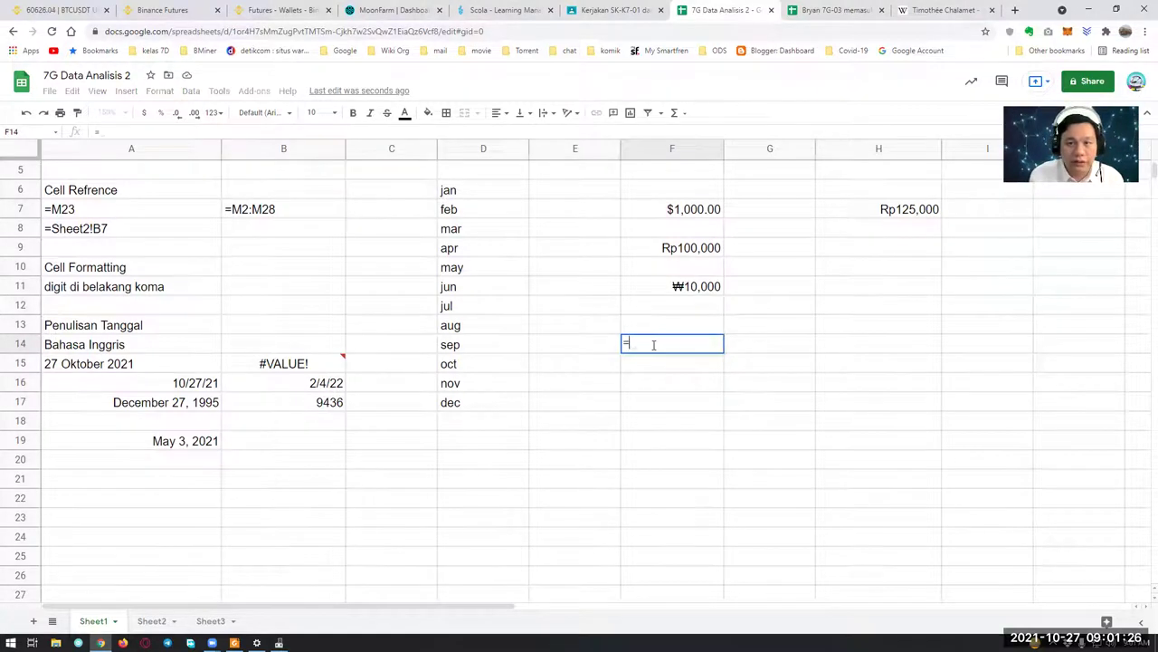
pyautogui.write('goo')
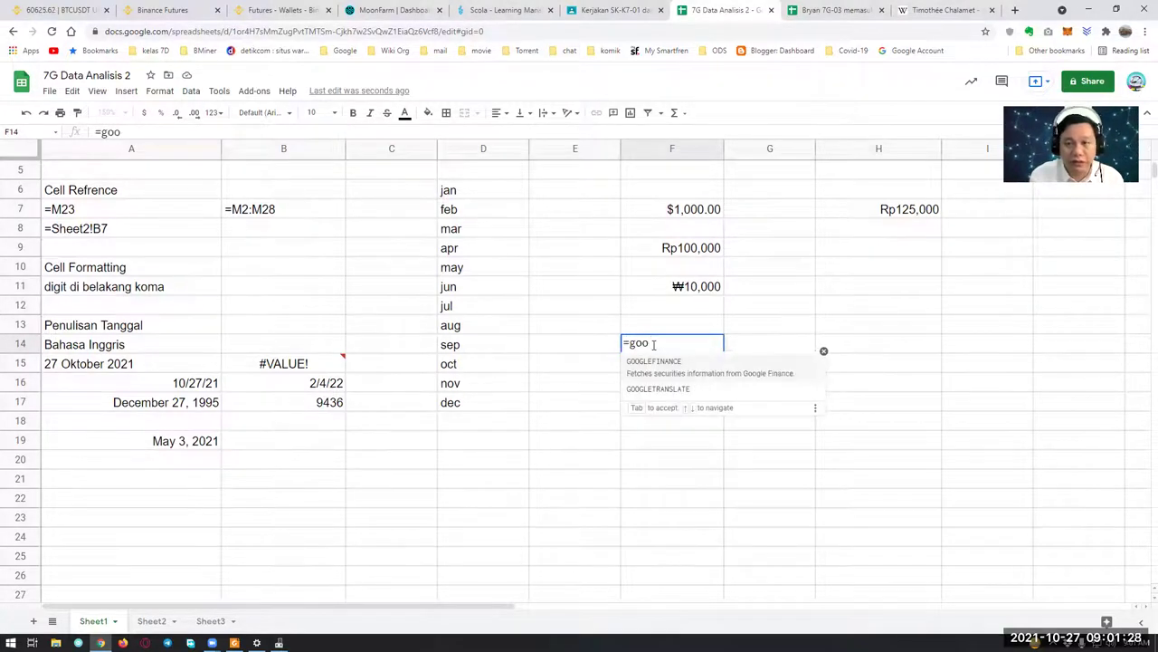
pyautogui.press('Tab')
pyautogui.write('"USD')
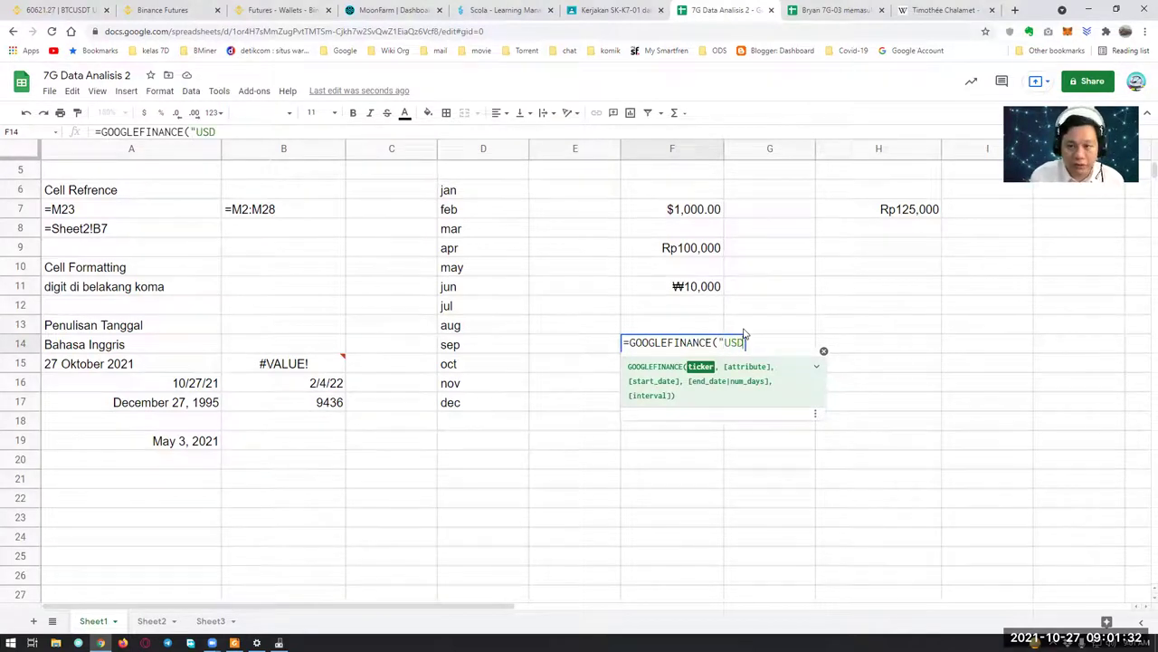
pyautogui.write('IDR"')
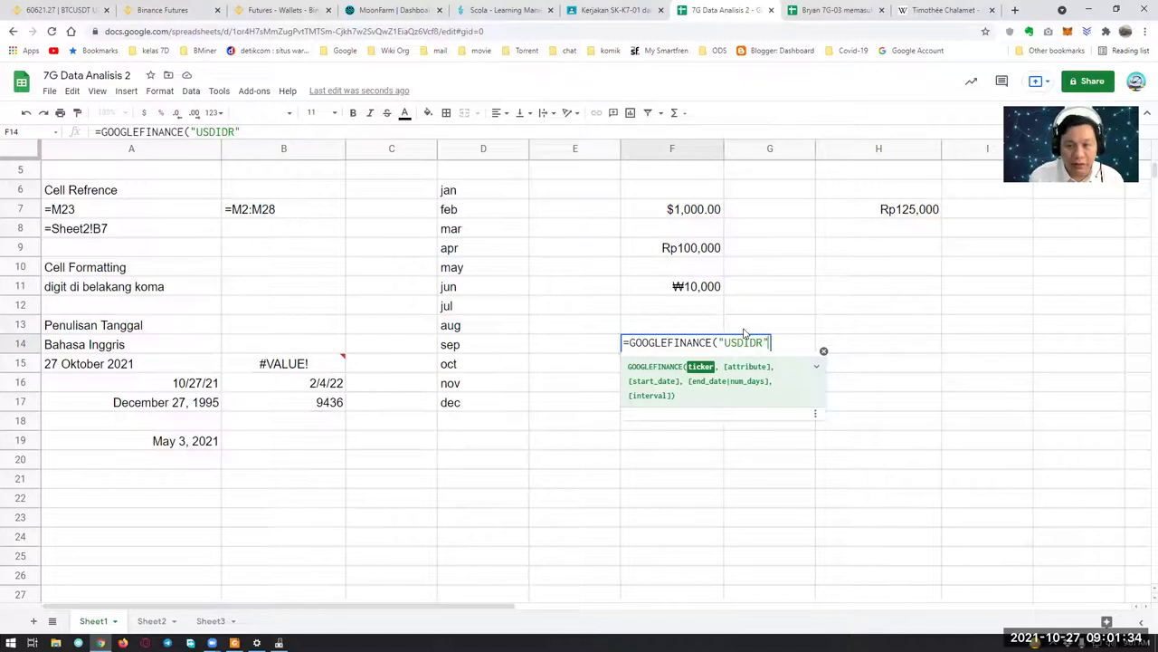
pyautogui.write(')')
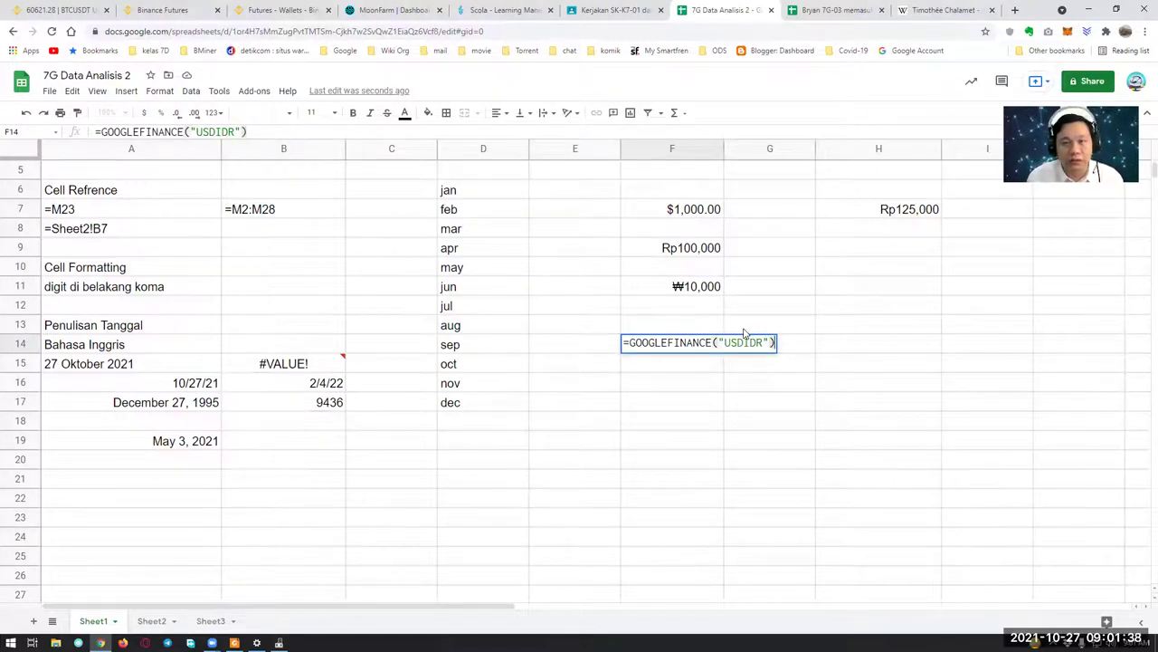
pyautogui.press('Return')
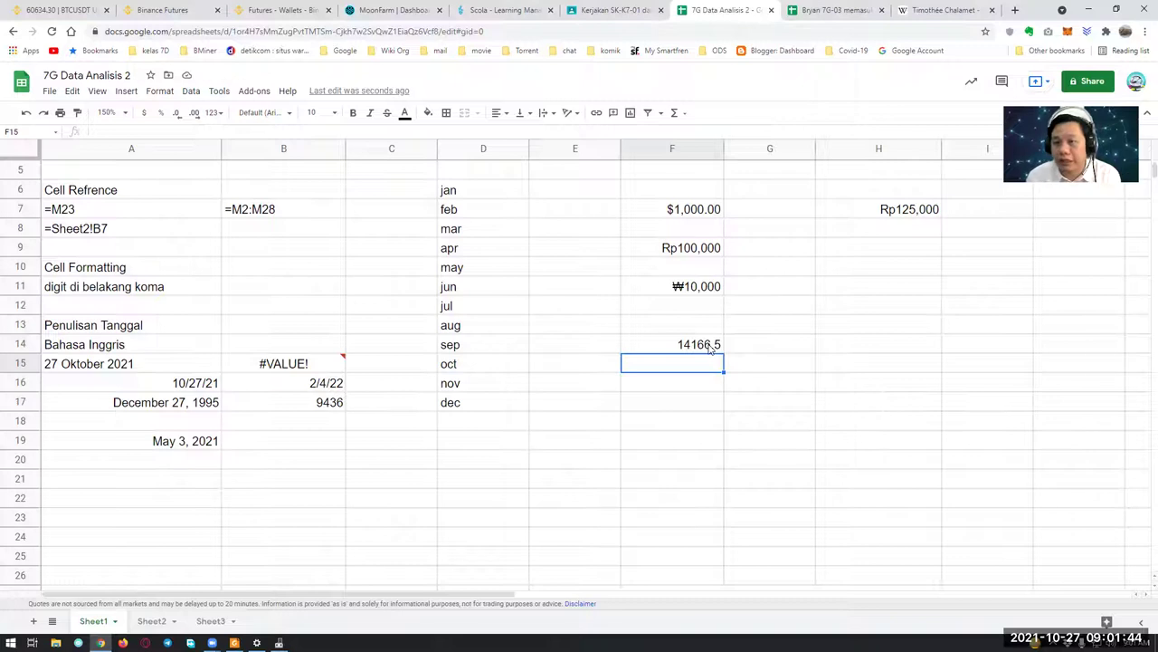
pyautogui.click(711, 350)
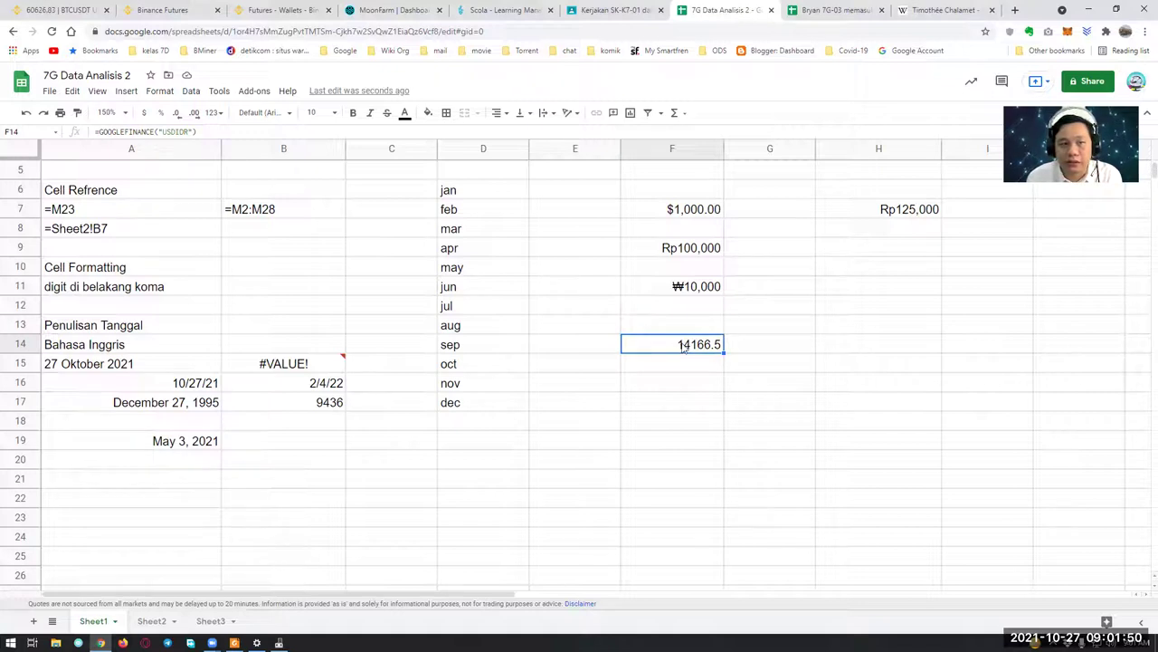
# - Enter 6090 in F16 and format it as US dollars
pyautogui.click(670, 397)
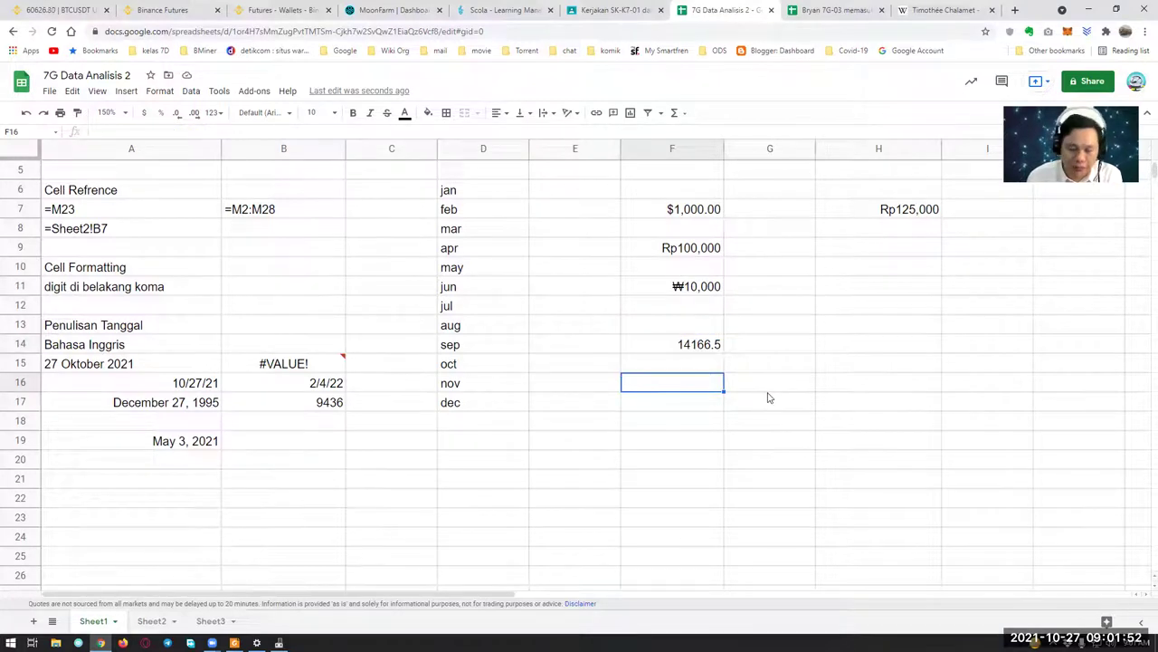
pyautogui.write('6090')
pyautogui.press('Return')
pyautogui.press('Up')
pyautogui.click(144, 113)
# - Put the conversion formula =F16*F14 in G16 and format it as Indonesian Rupiah
pyautogui.click(760, 391)
pyautogui.write('=')
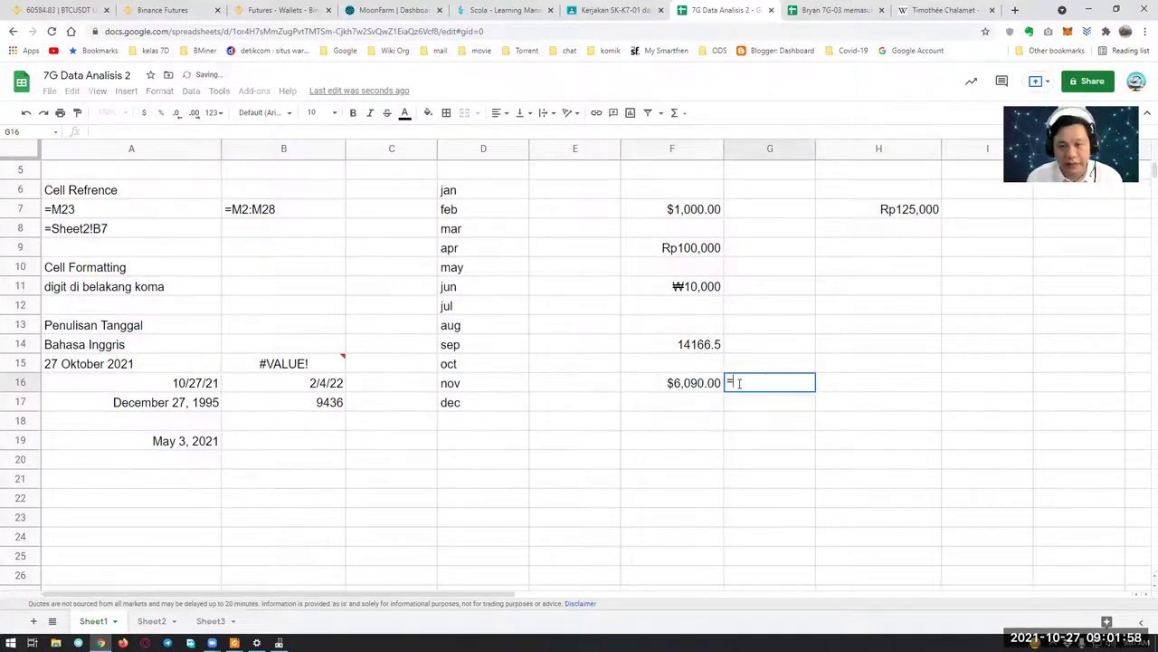
pyautogui.click(716, 388)
pyautogui.write('*')
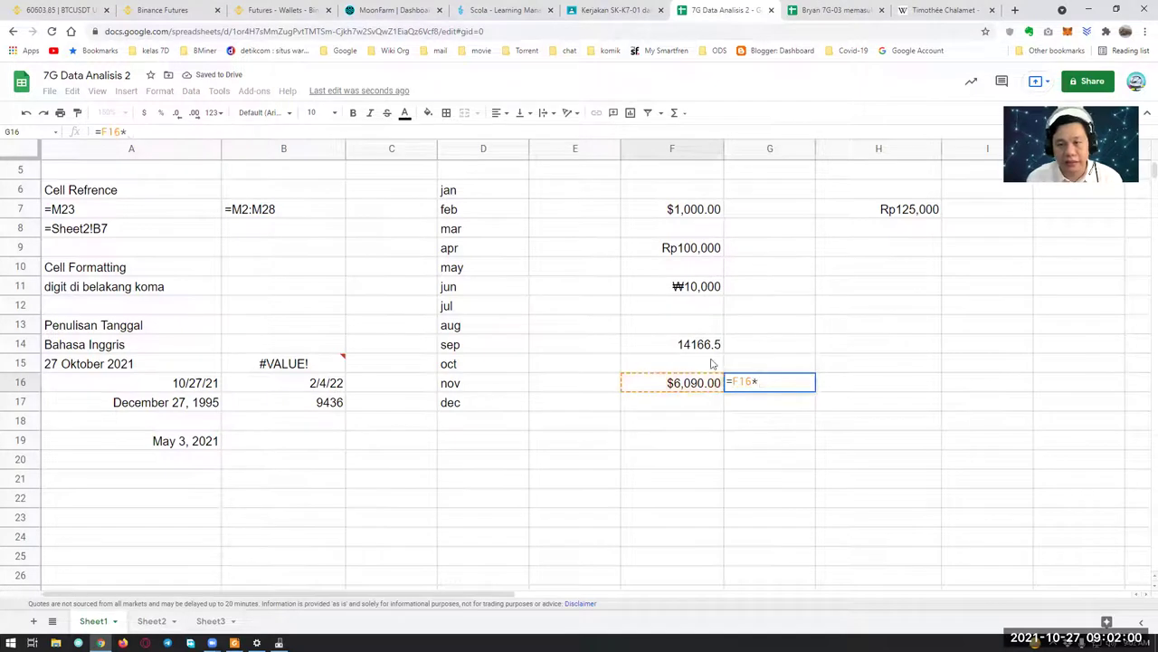
pyautogui.click(707, 344)
pyautogui.press('Return')
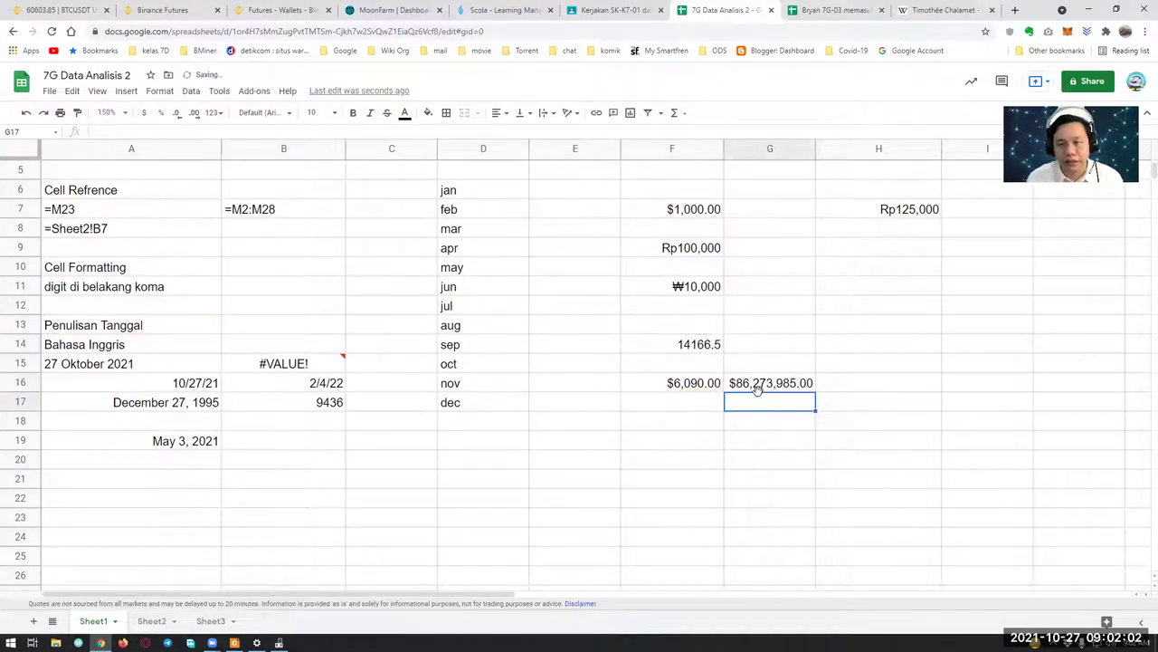
pyautogui.click(763, 390)
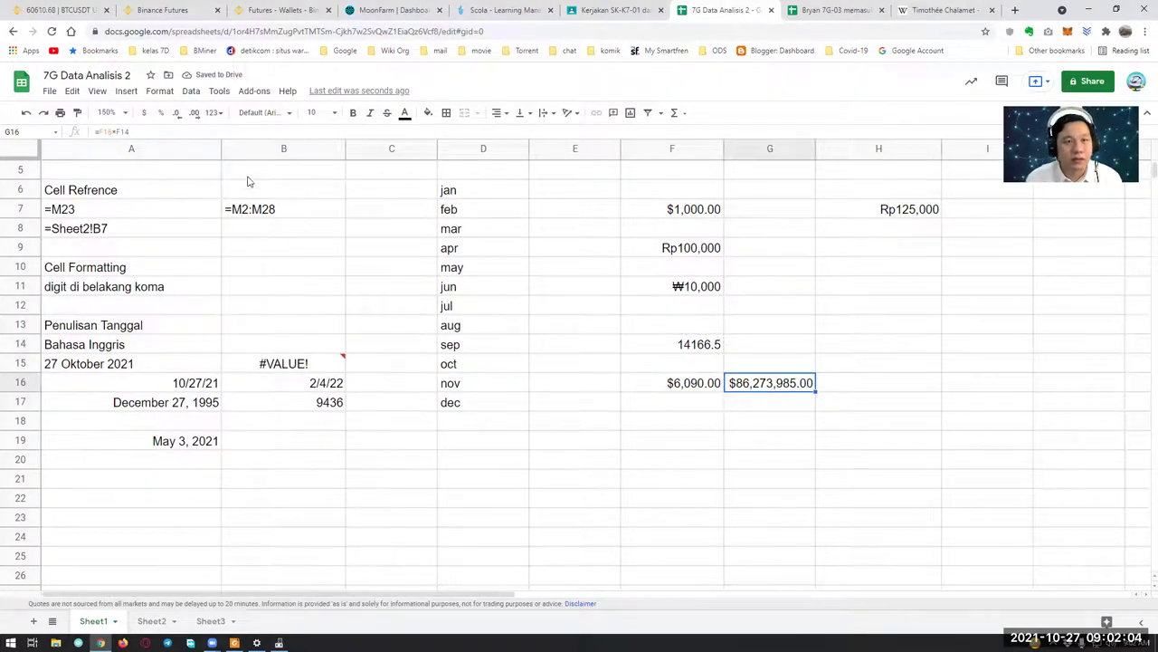
pyautogui.click(218, 112)
pyautogui.click(263, 448)
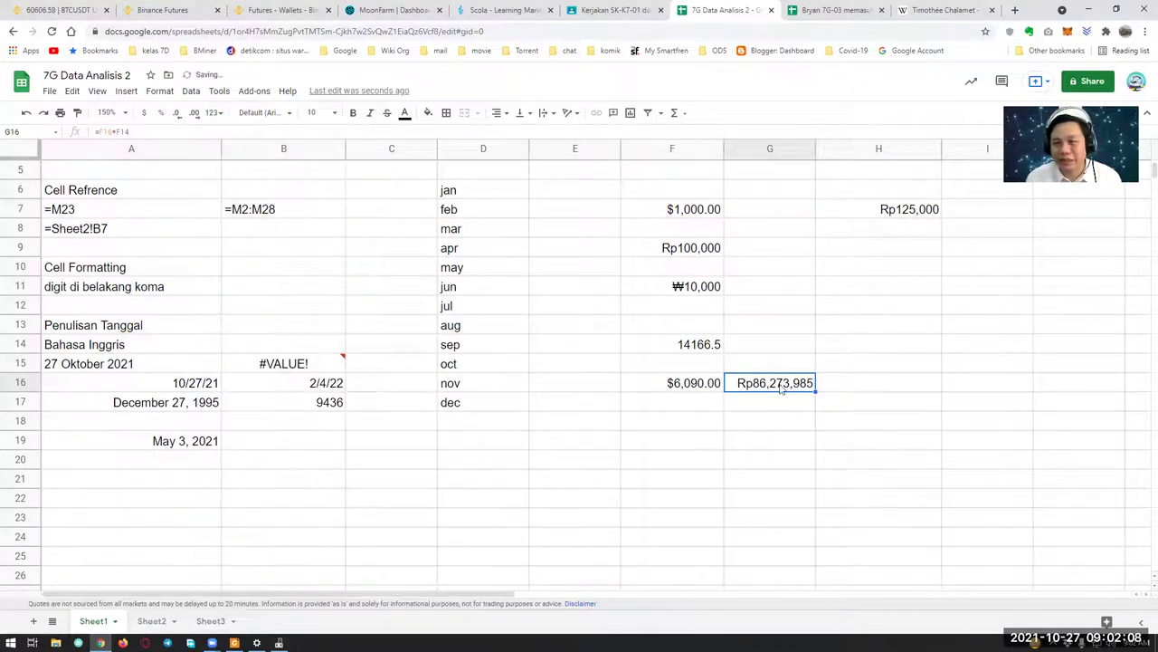
# - Change F16 to $3,400 so G16 shows Rp48,166,100, then switch to the Wikipedia tab
pyautogui.doubleClick(697, 350)
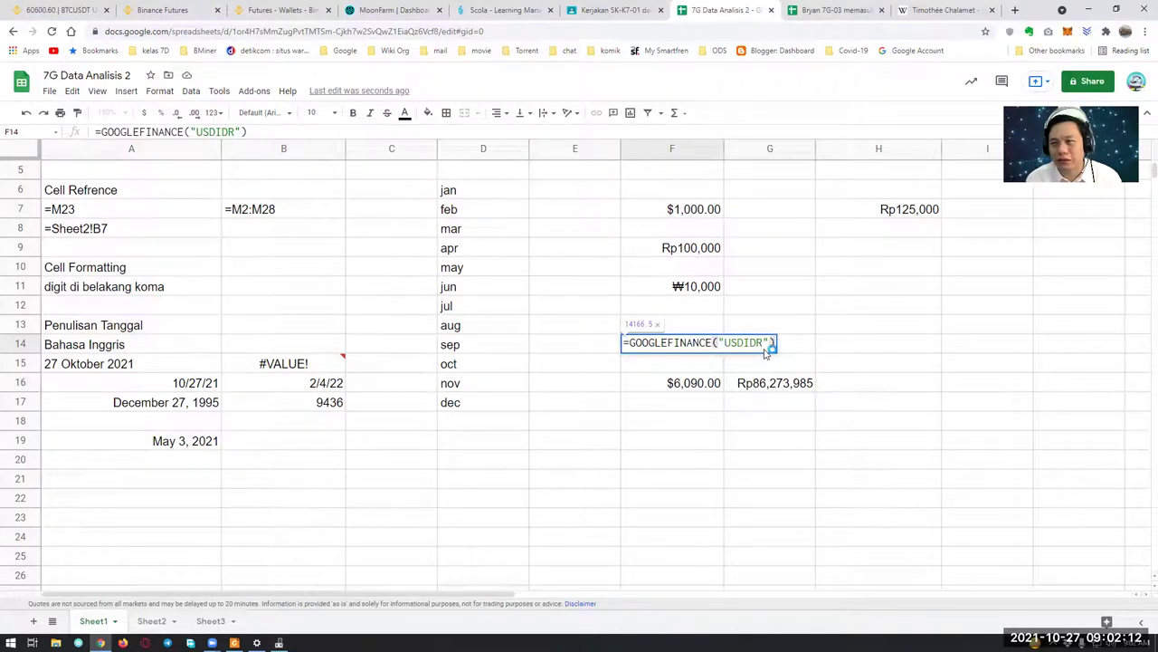
pyautogui.press('Escape')
pyautogui.click(712, 386)
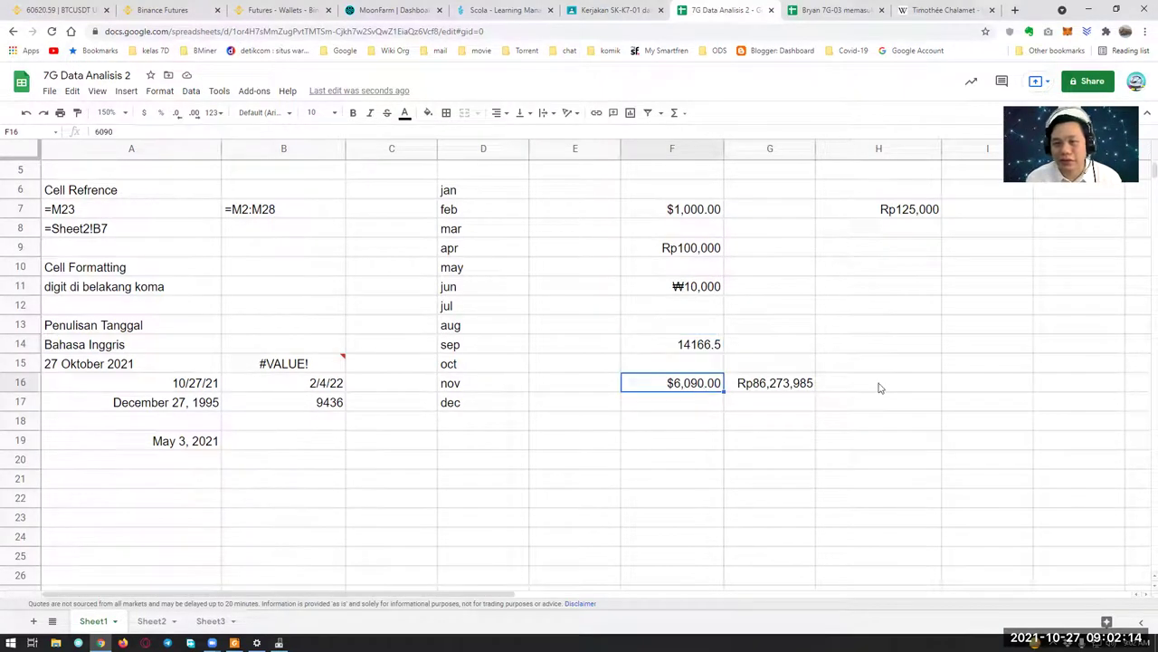
pyautogui.write('3,400')
pyautogui.press('Return')
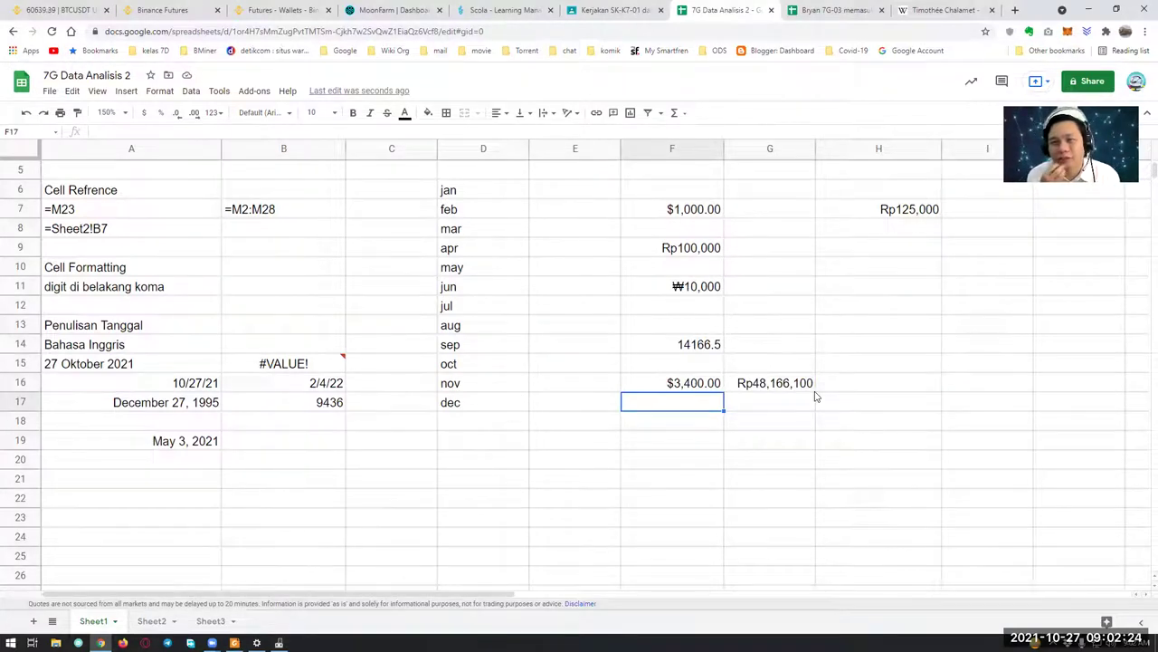
pyautogui.click(714, 348)
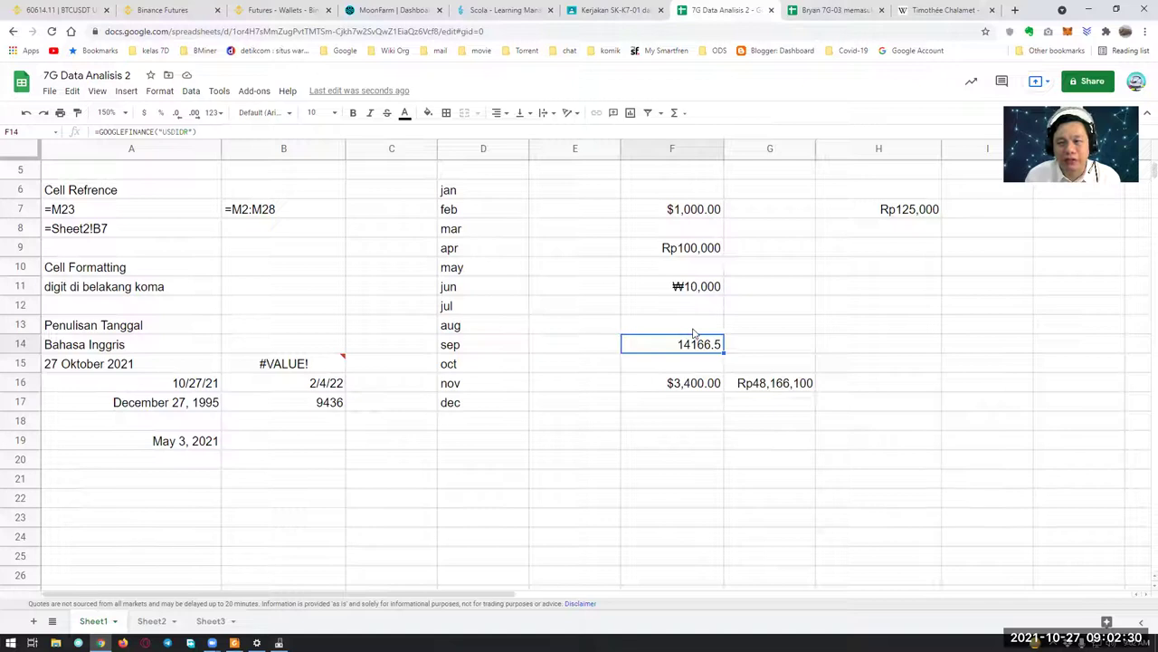
pyautogui.click(941, 10)
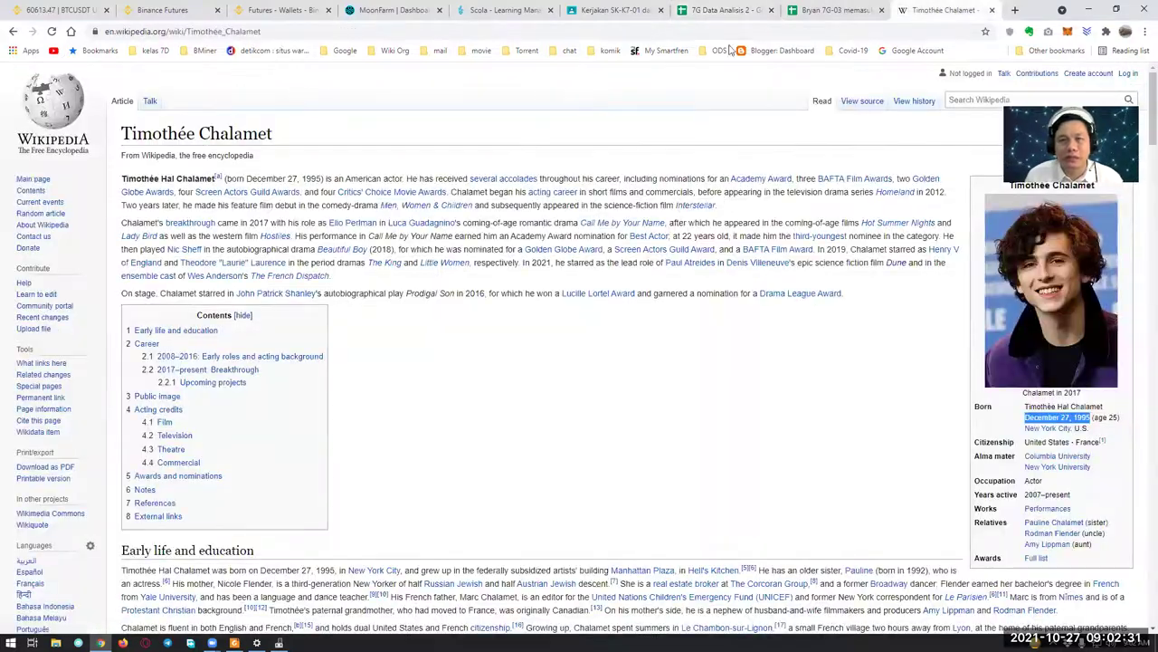
# - Go to google.com and search for "google finance ticker list"
pyautogui.click(465, 34)
pyautogui.write('www.')
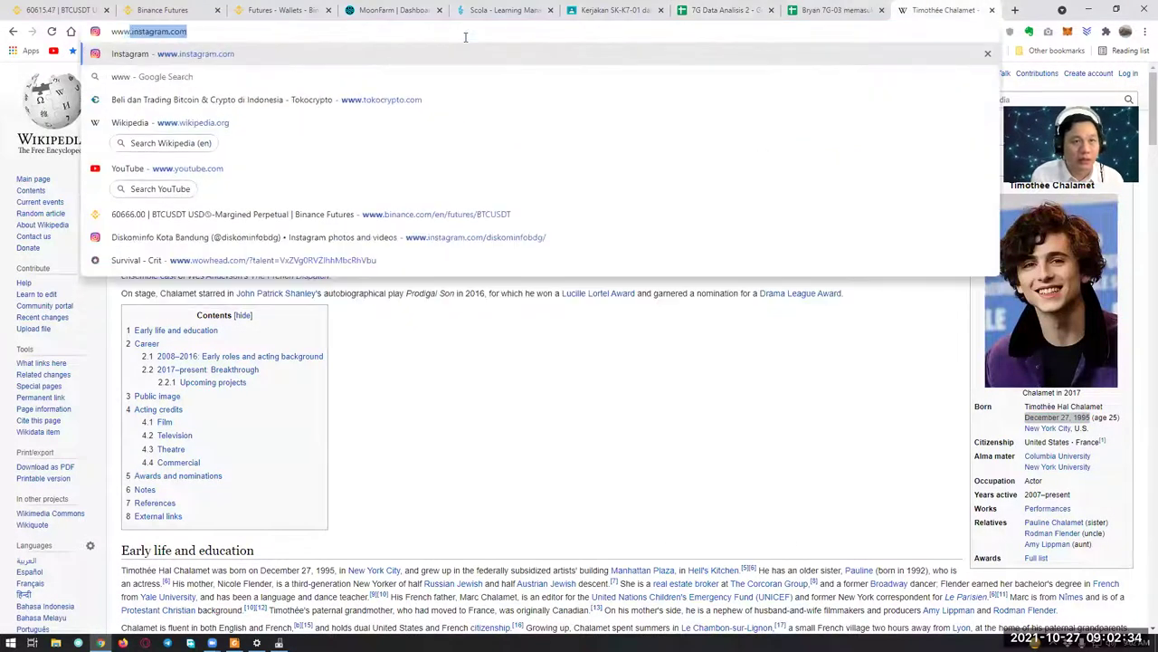
pyautogui.write('goo')
pyautogui.press('Return')
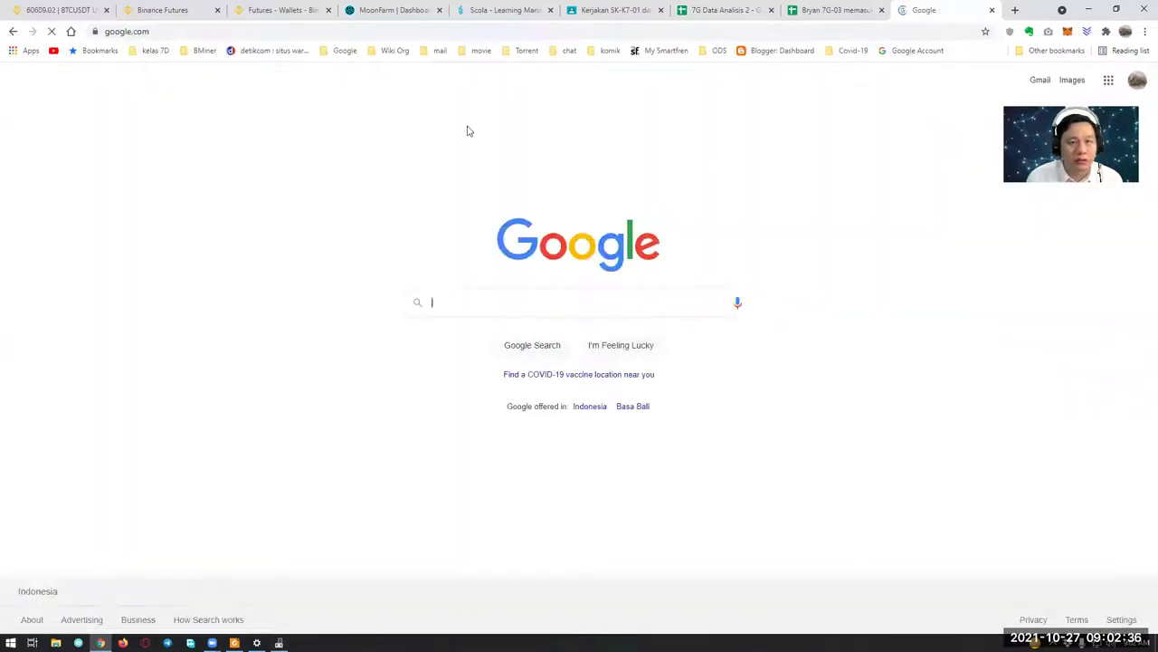
pyautogui.write('google finance ticker list')
pyautogui.press('Return')
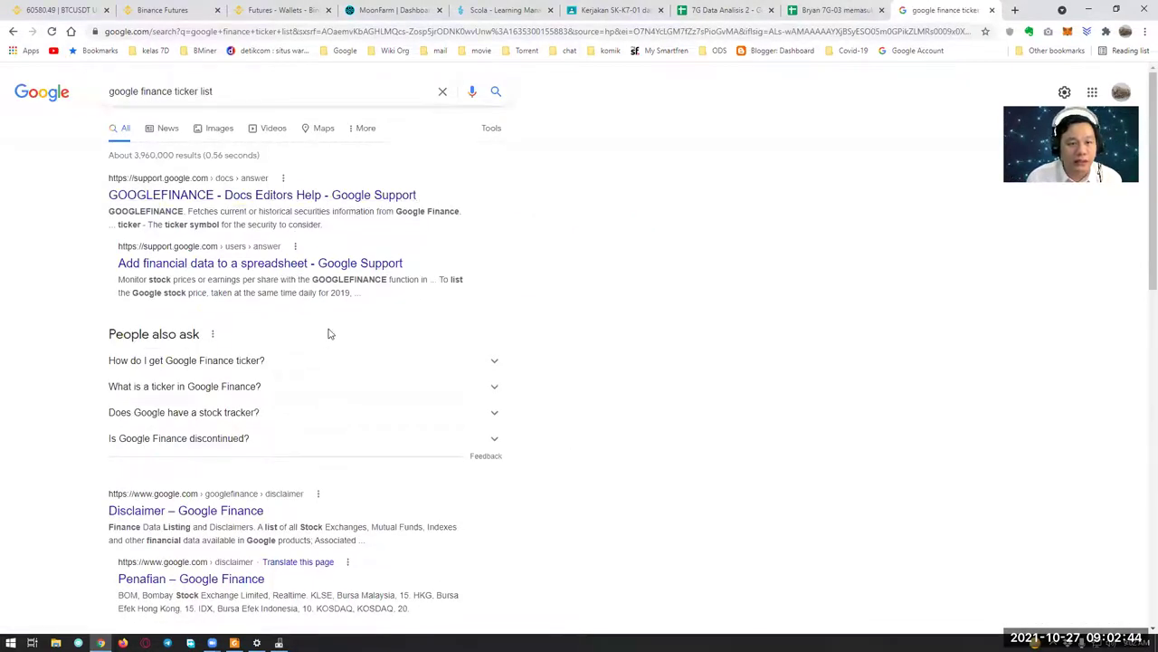
# - Open the GOOGLEFINANCE Docs Editors Help result and skim through the page
pyautogui.click(321, 201)
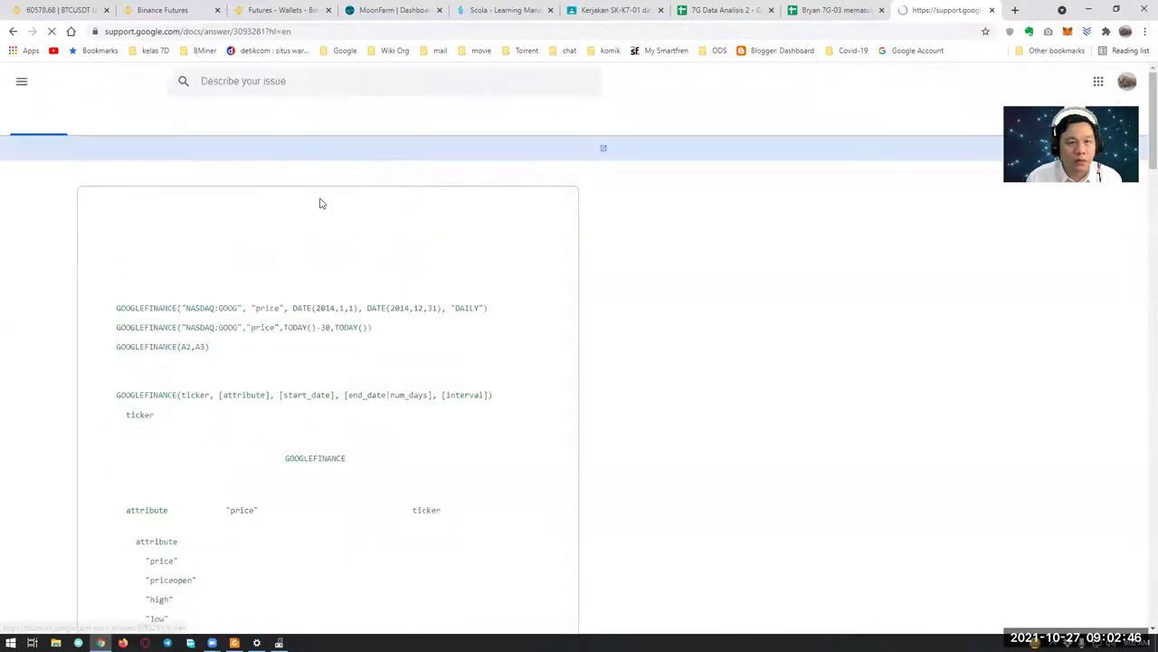
pyautogui.scroll(-3, 324, 264)
pyautogui.scroll(-3, 331, 310)
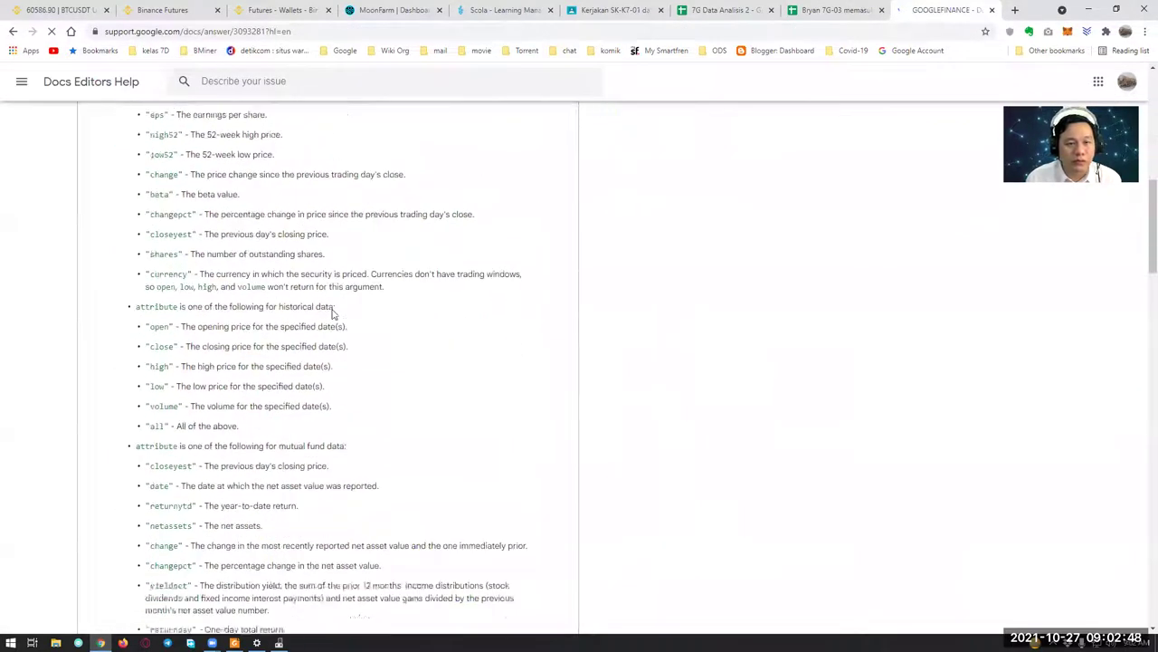
pyautogui.scroll(-4, 333, 314)
pyautogui.scroll(-3, 331, 314)
pyautogui.scroll(-5, 331, 311)
pyautogui.scroll(4, 331, 310)
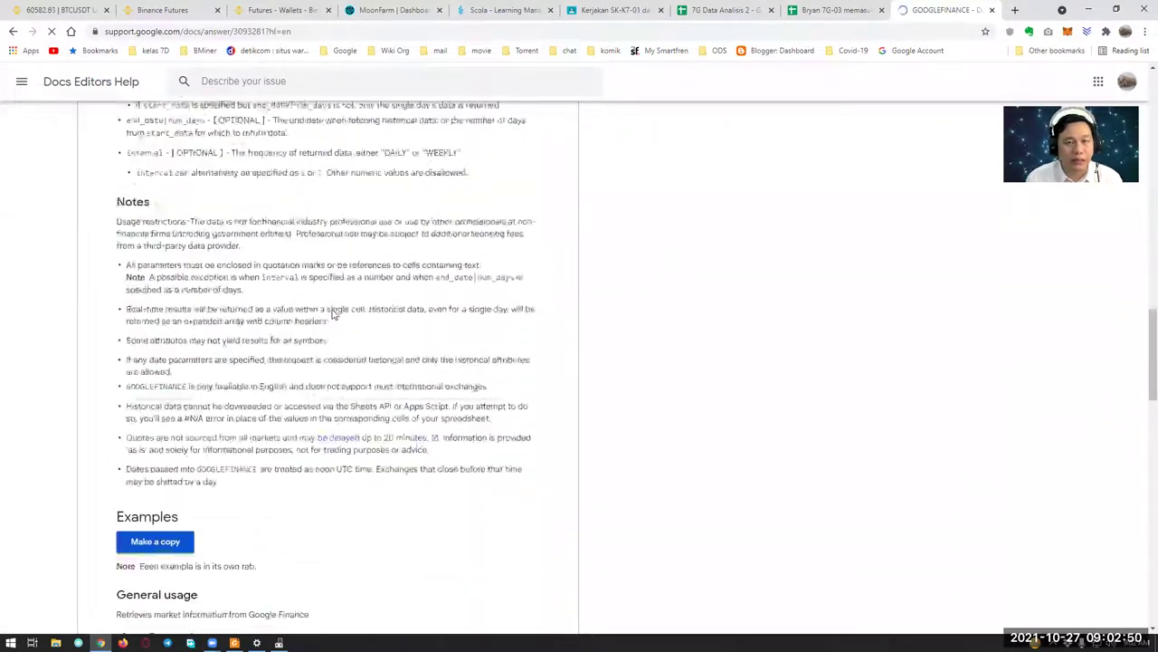
pyautogui.scroll(9, 333, 311)
pyautogui.scroll(4, 333, 312)
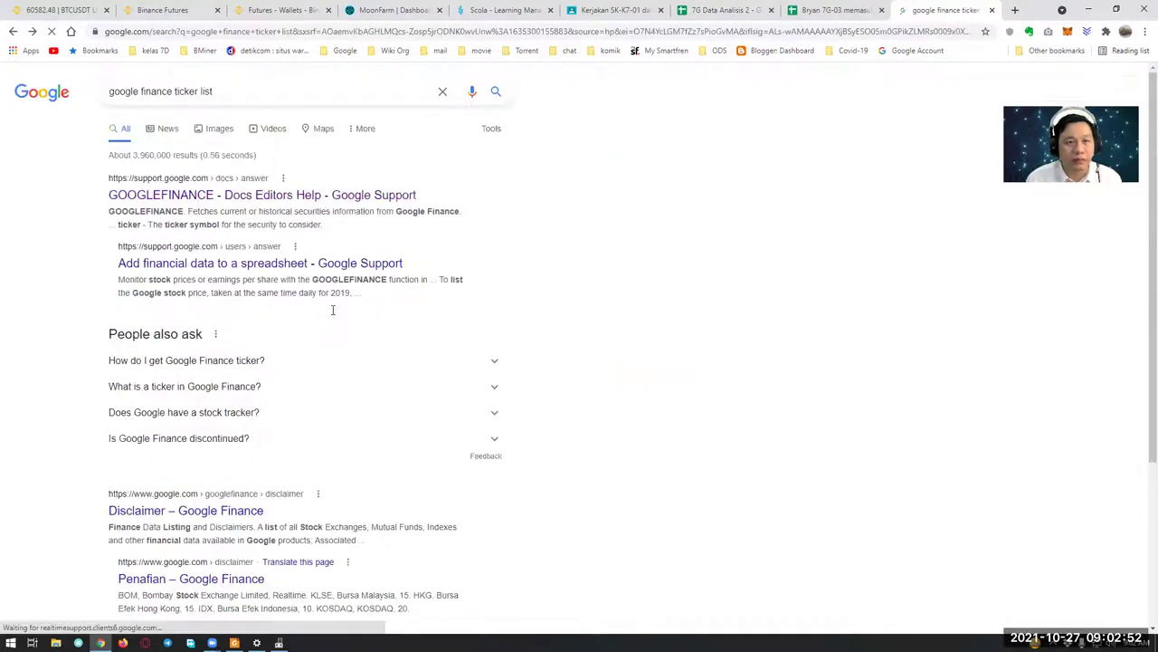
# - Expand the 'People also ask' answers on getting a Google Finance ticker and what a ticker is
pyautogui.click(237, 360)
pyautogui.scroll(-2, 306, 328)
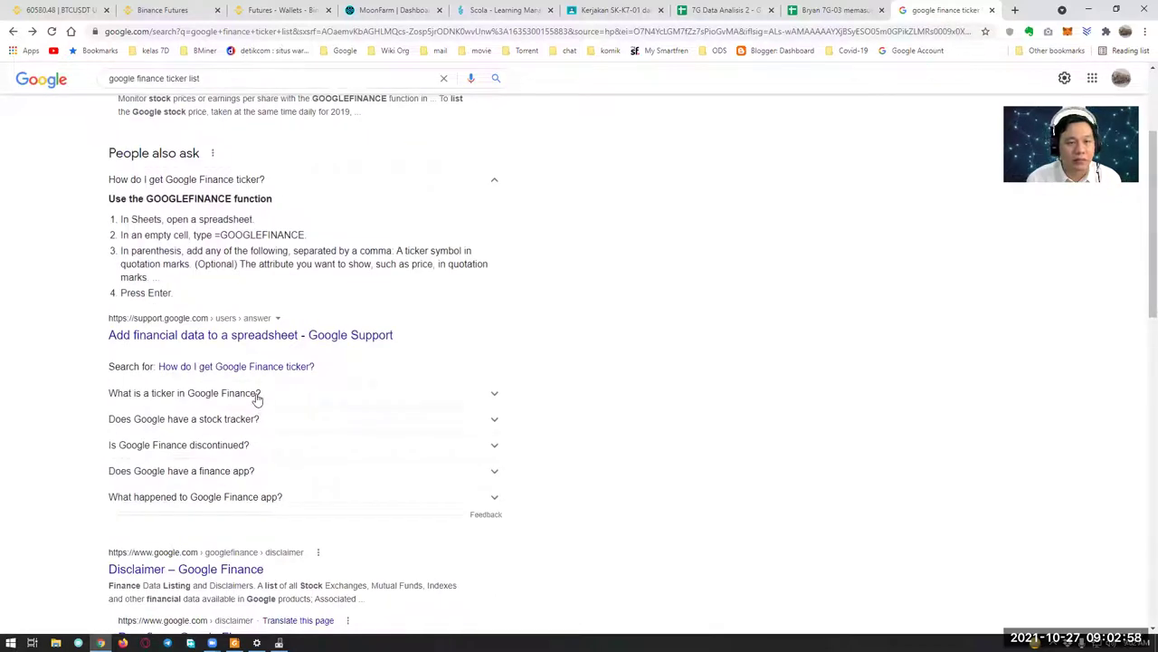
pyautogui.click(257, 396)
pyautogui.scroll(-1, 178, 454)
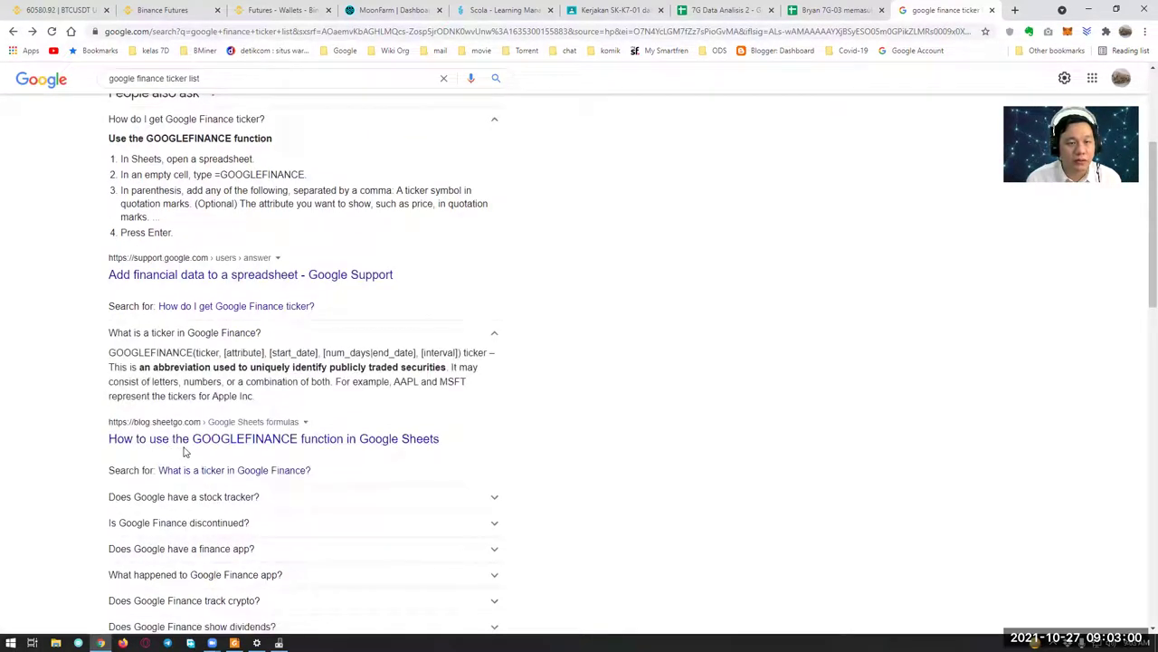
# - Open the Sheetgo 'How to use the GOOGLEFINANCE function' guide and read down through it
pyautogui.click(187, 443)
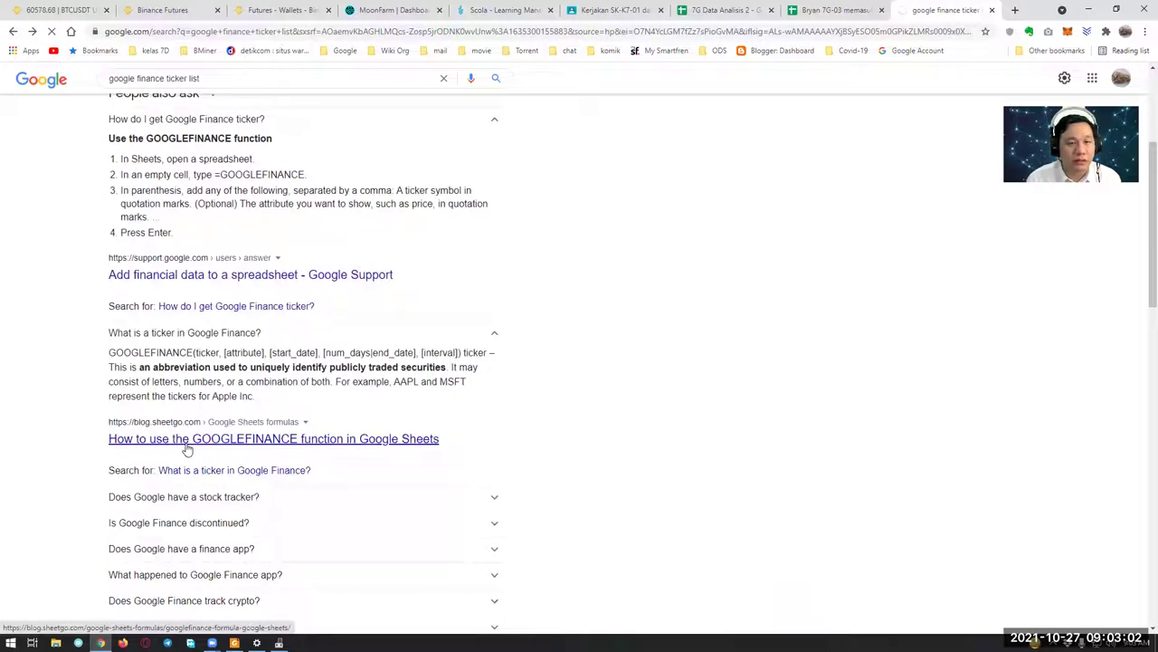
pyautogui.scroll(-4, 185, 442)
pyautogui.scroll(-4, 185, 443)
pyautogui.scroll(-3, 184, 442)
pyautogui.scroll(-3, 185, 443)
pyautogui.scroll(-5, 185, 442)
pyautogui.scroll(-4, 185, 442)
pyautogui.scroll(-4, 185, 442)
pyautogui.scroll(-3, 185, 442)
pyautogui.scroll(-6, 184, 443)
pyautogui.scroll(-6, 185, 442)
pyautogui.scroll(-4, 184, 443)
pyautogui.scroll(-5, 185, 443)
pyautogui.scroll(-5, 184, 442)
pyautogui.scroll(-5, 185, 443)
pyautogui.scroll(-5, 184, 442)
pyautogui.scroll(-5, 185, 443)
pyautogui.scroll(-2, 185, 442)
pyautogui.scroll(-5, 185, 443)
pyautogui.scroll(-7, 185, 443)
pyautogui.scroll(-4, 185, 442)
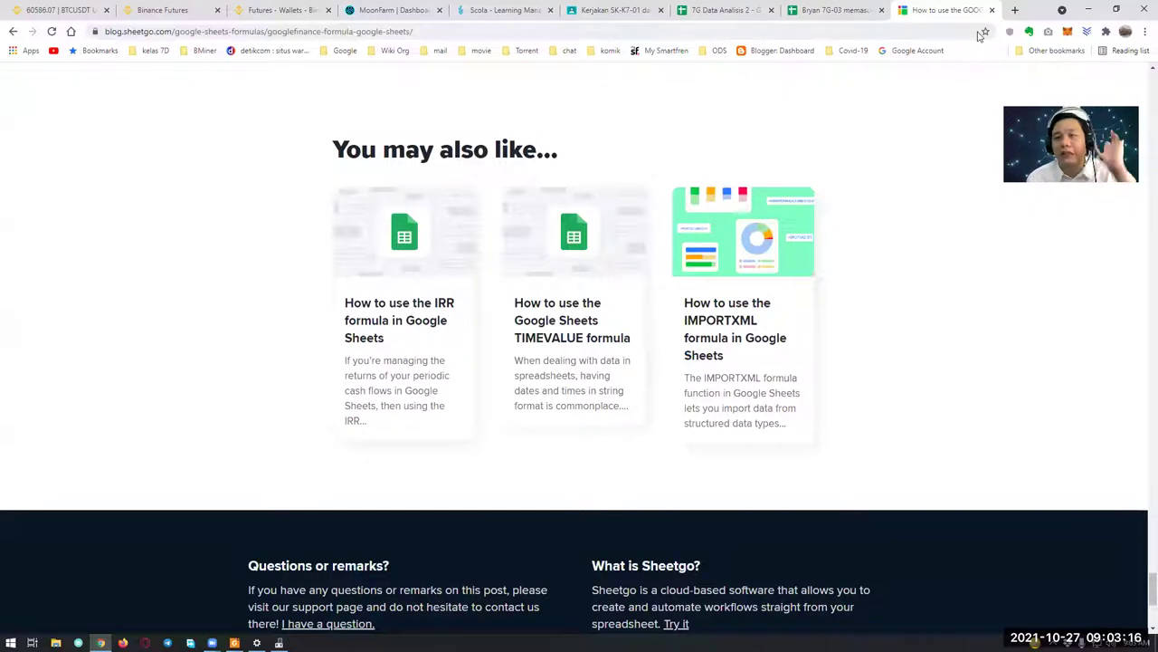
# - Switch back to the 7G Data Analisis 2 tab and select empty cell H21
pyautogui.click(824, 10)
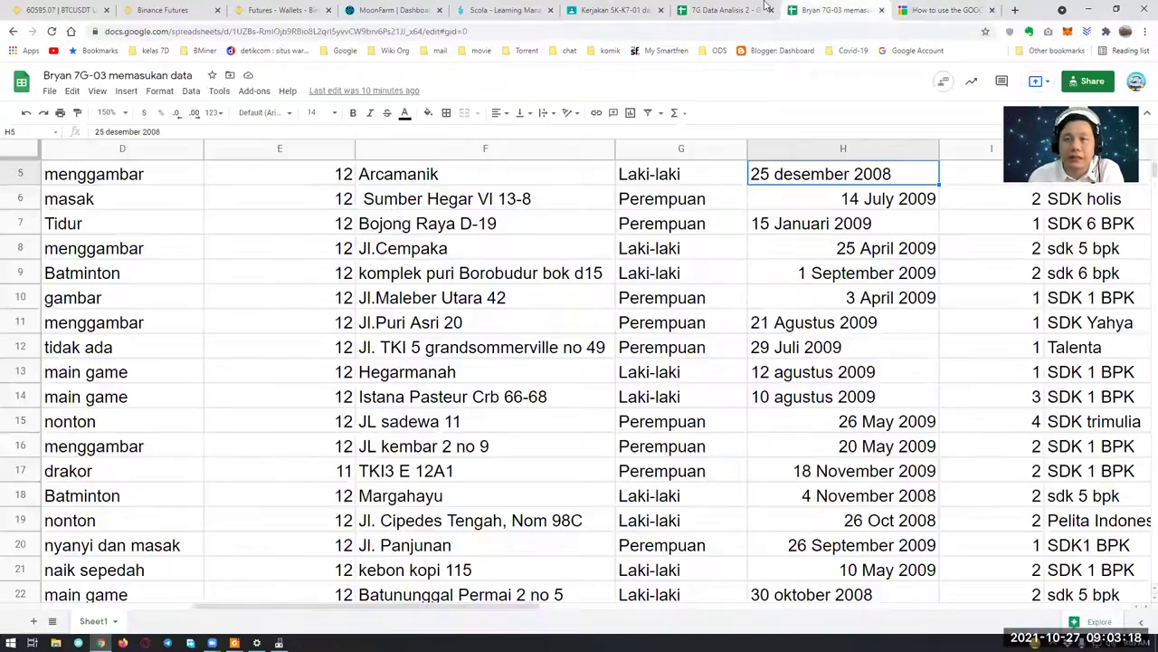
pyautogui.click(760, 9)
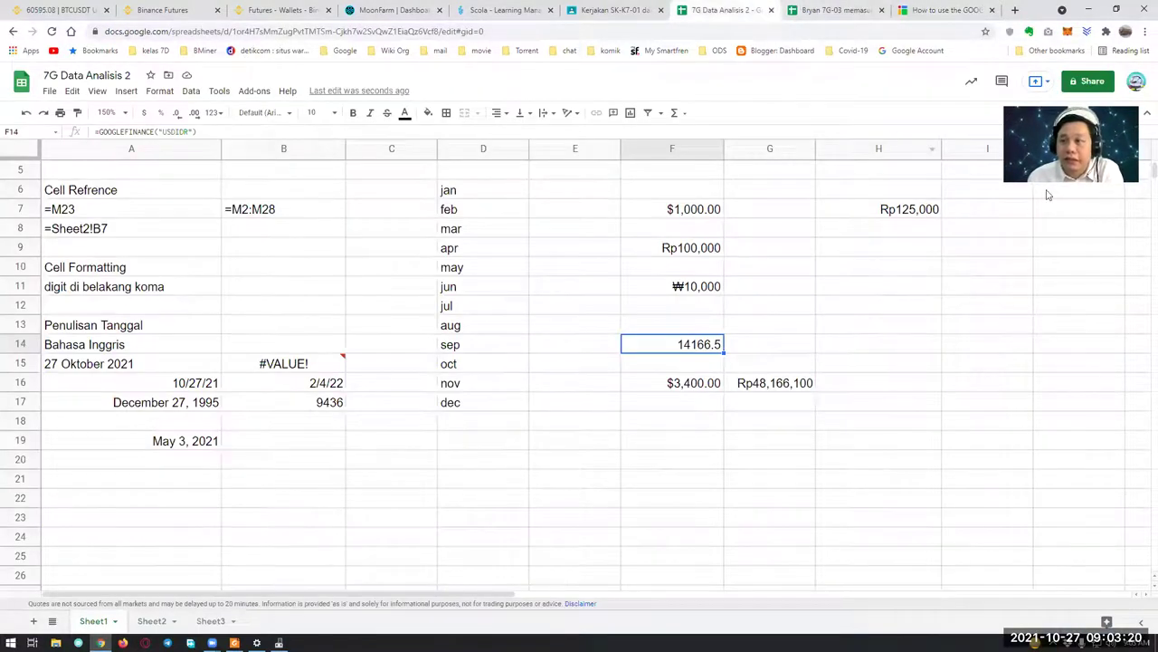
pyautogui.click(823, 481)
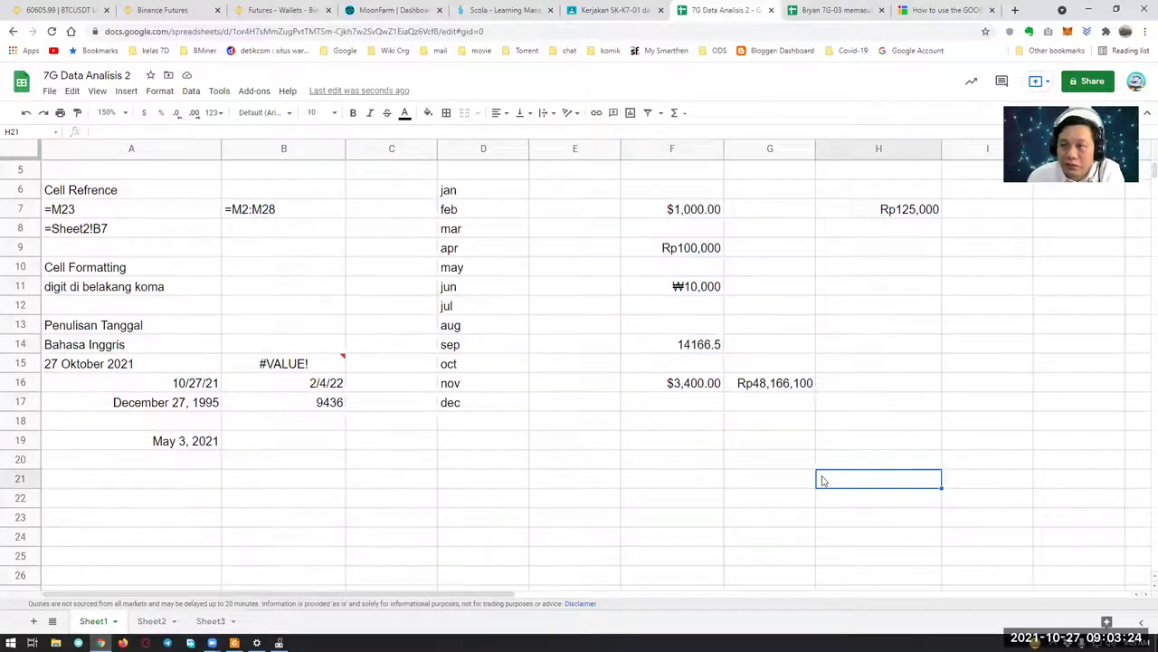